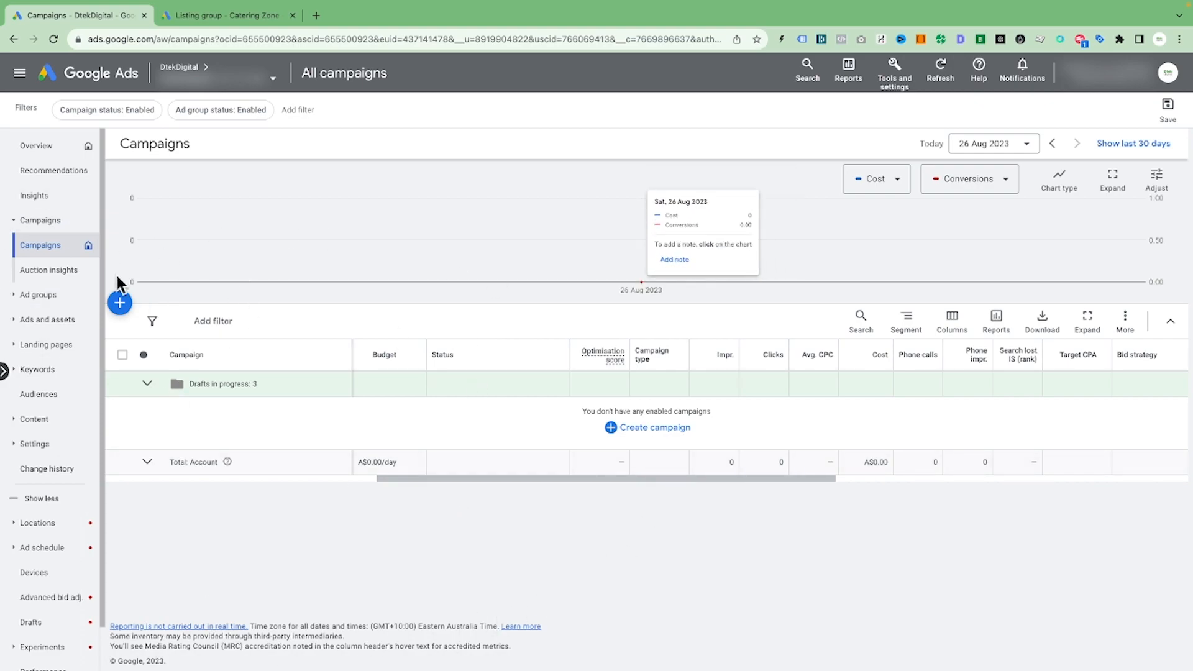
Start a new campaign without a goal's guidance and choose Performance Max as the campaign type
click(120, 303)
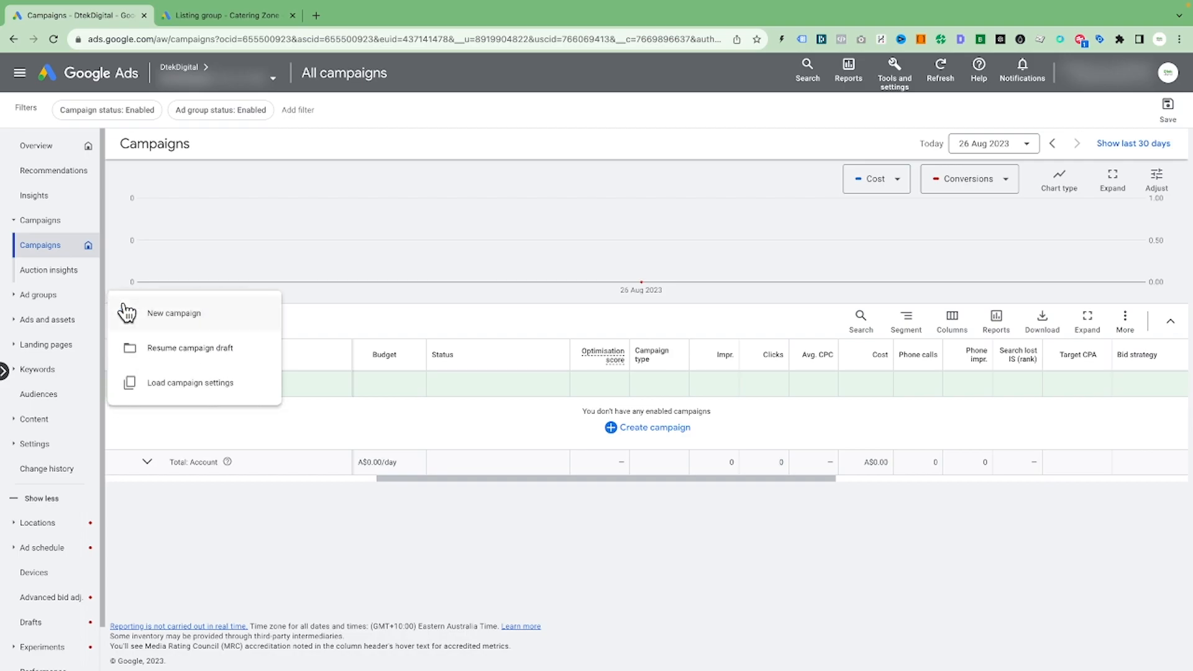
click(190, 321)
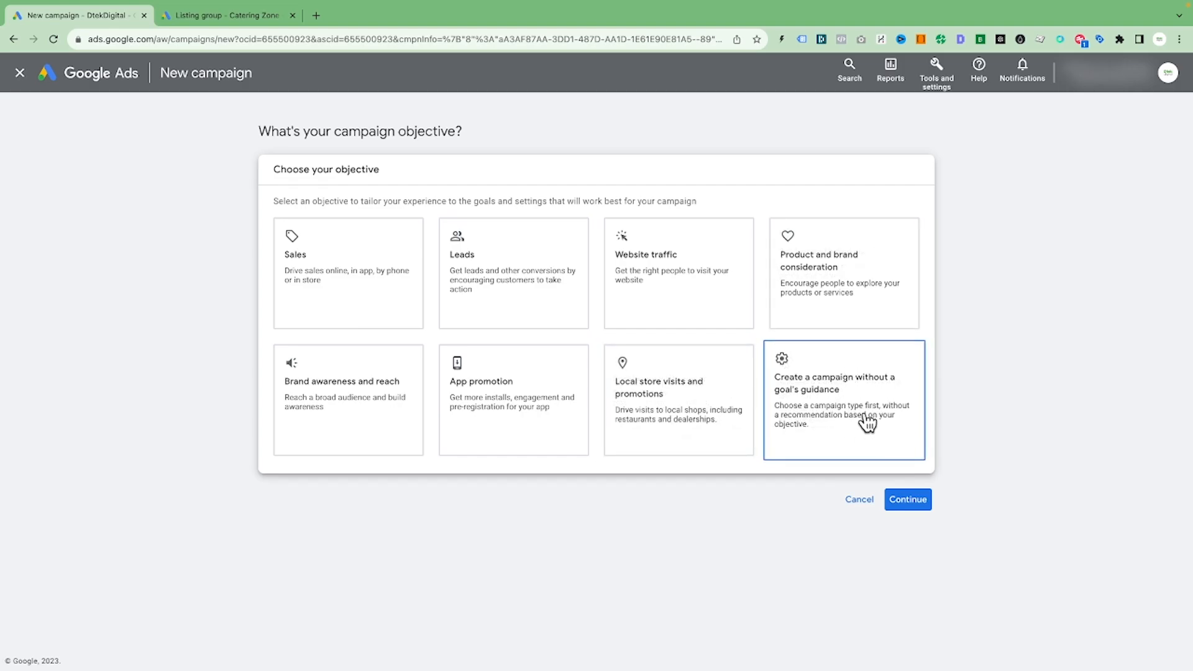
click(829, 413)
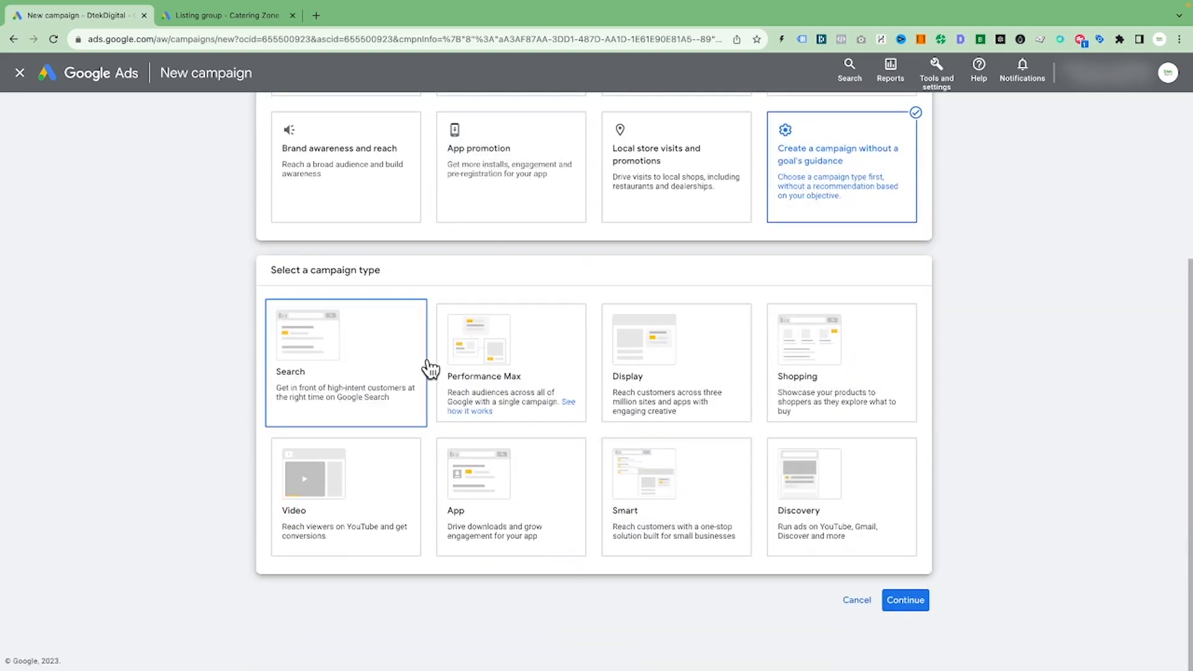
click(539, 371)
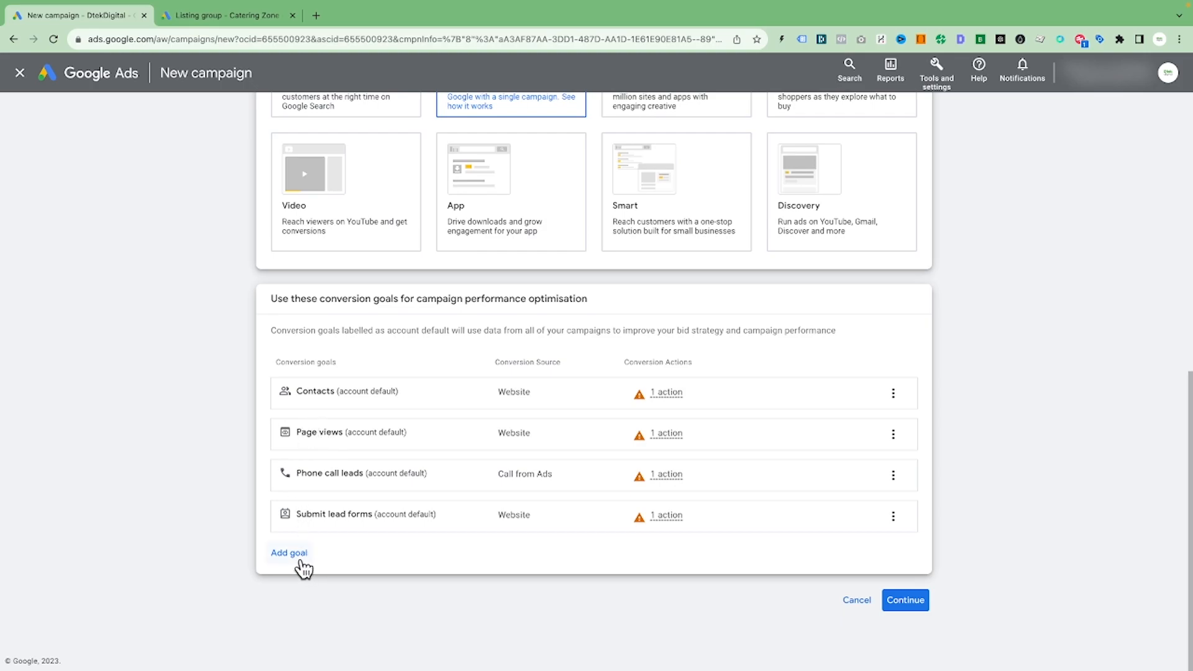
Check the removal option for the Contacts conversion goal, then accept all the account-default goals for the campaign
scroll(297, 559, up, 1)
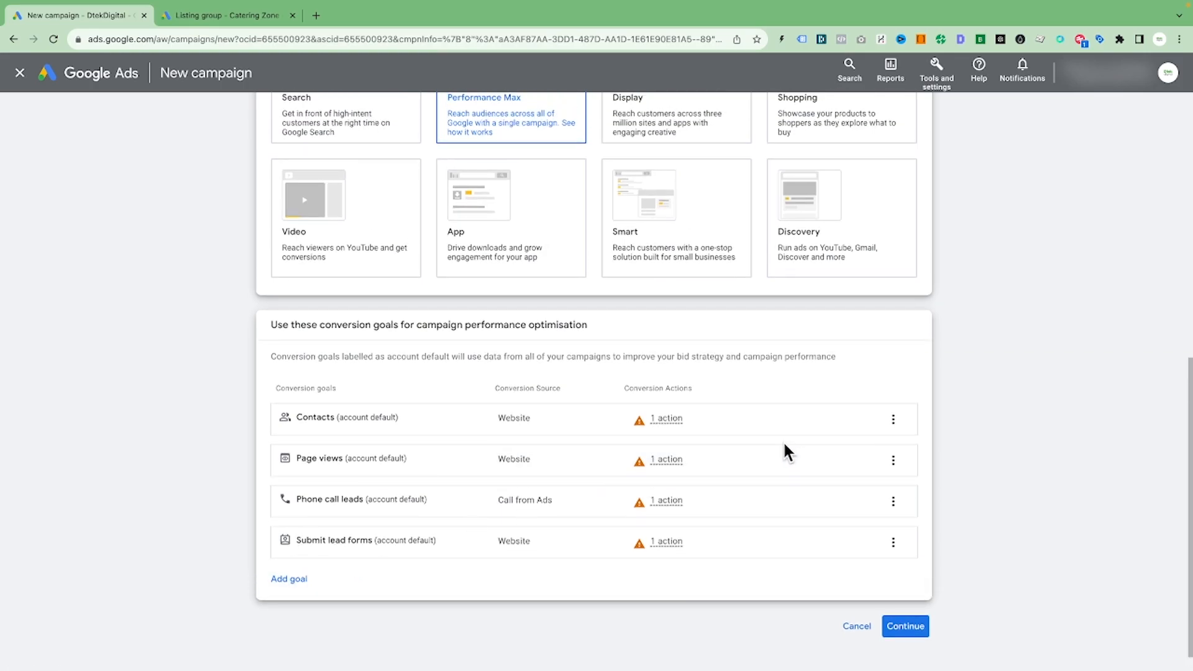
click(894, 420)
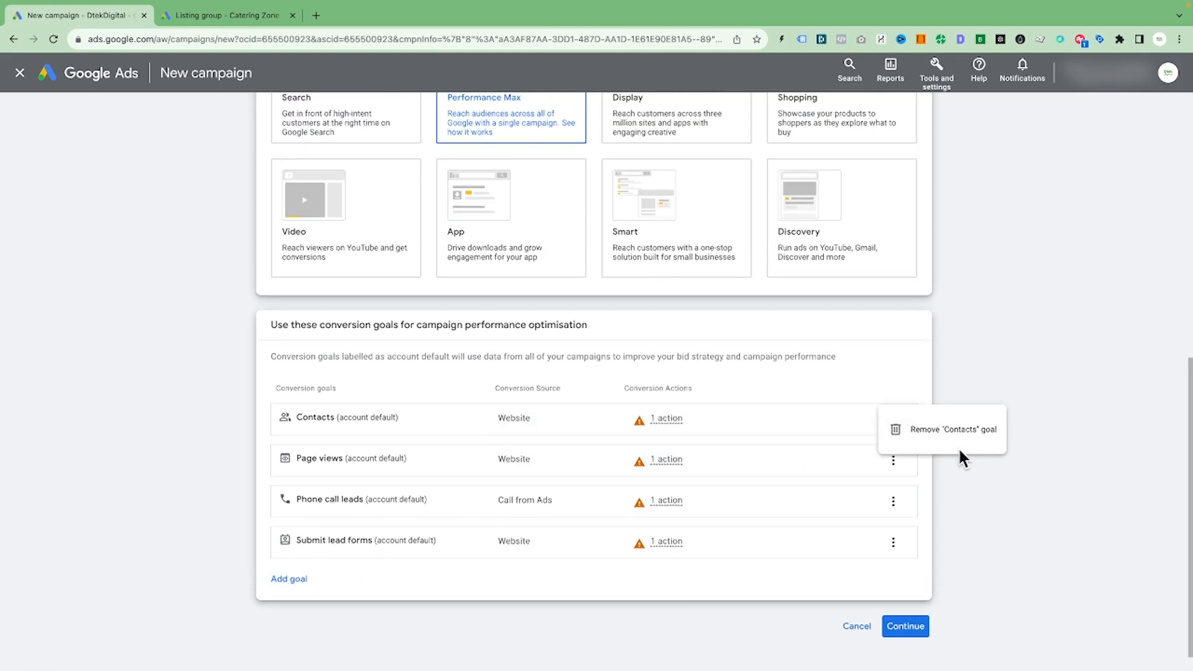
scroll(870, 373, down, 1)
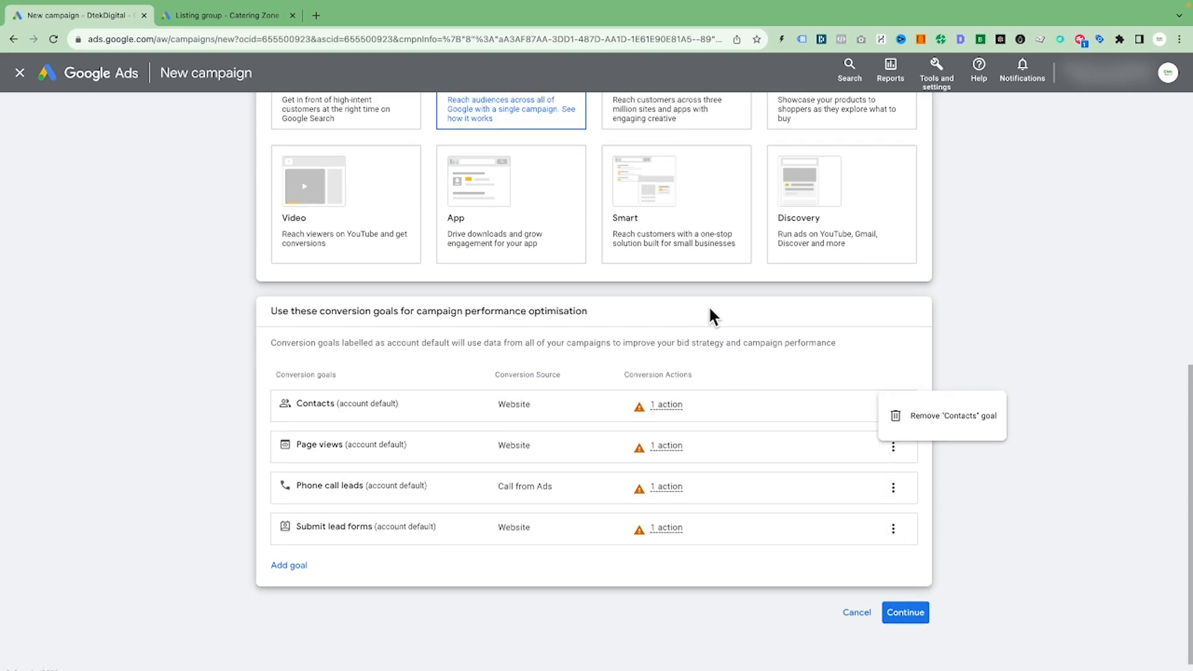
click(802, 284)
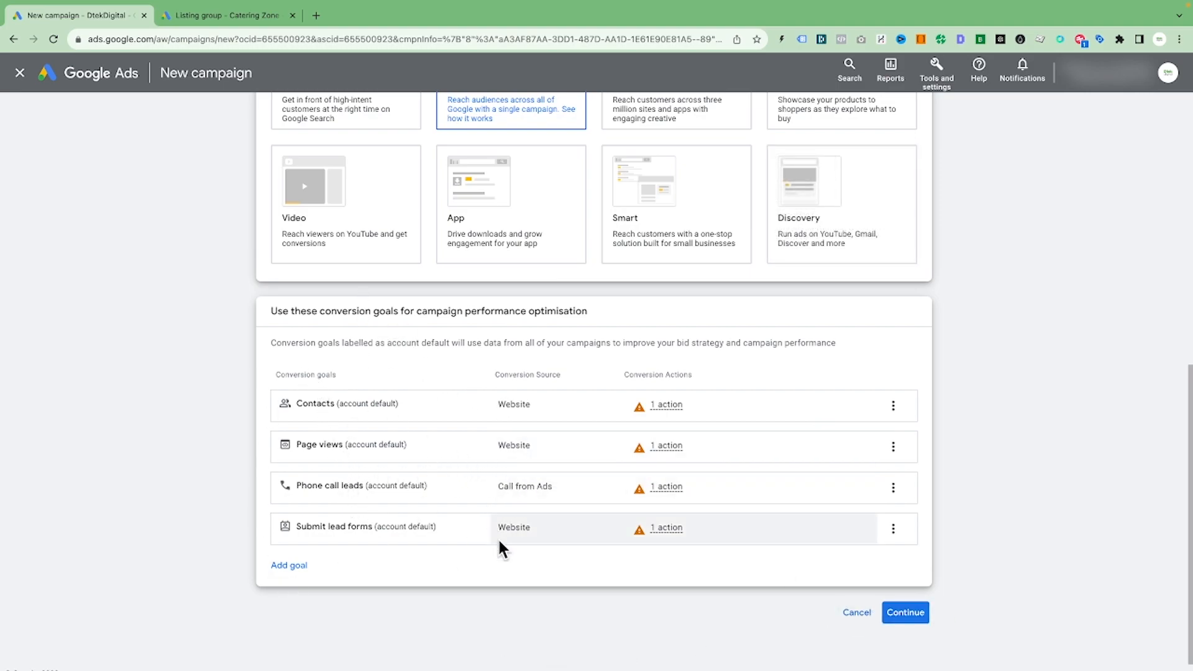
click(908, 612)
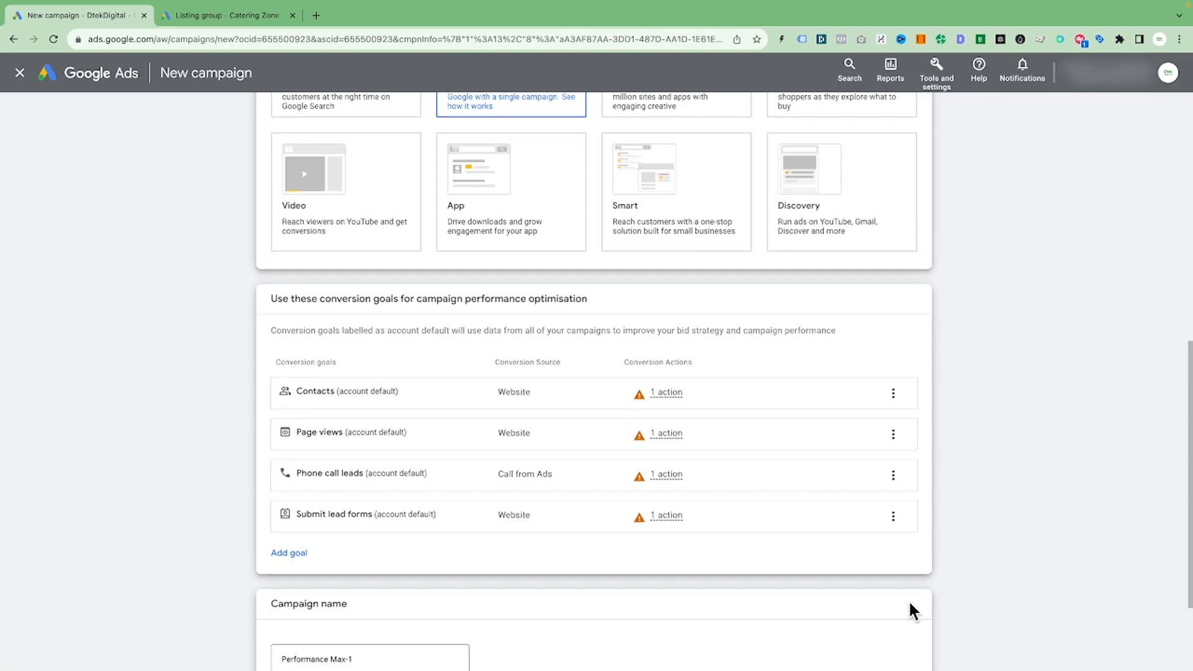
Replace the default campaign name with a custom name beginning with "Dt"
scroll(591, 484, down, 3)
drag(391, 522, 211, 463)
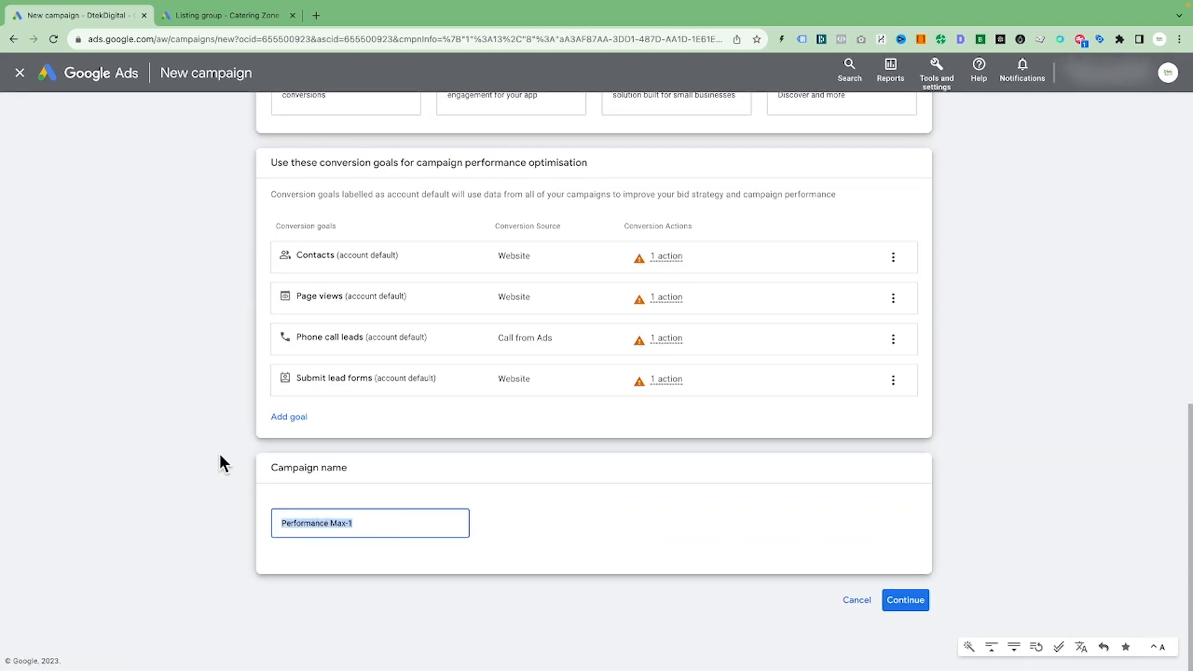
mouse_move(620, 393)
text(Dt)
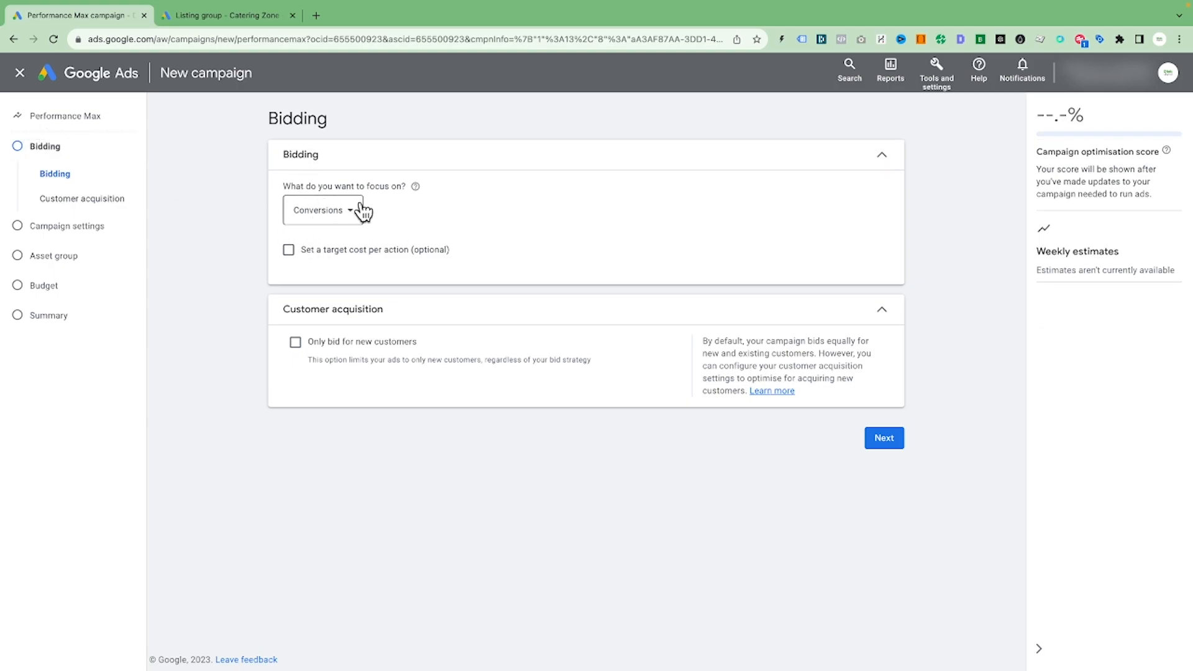
Keep Conversions as the bidding focus without a target cost per action and proceed to the campaign settings
click(343, 213)
click(321, 216)
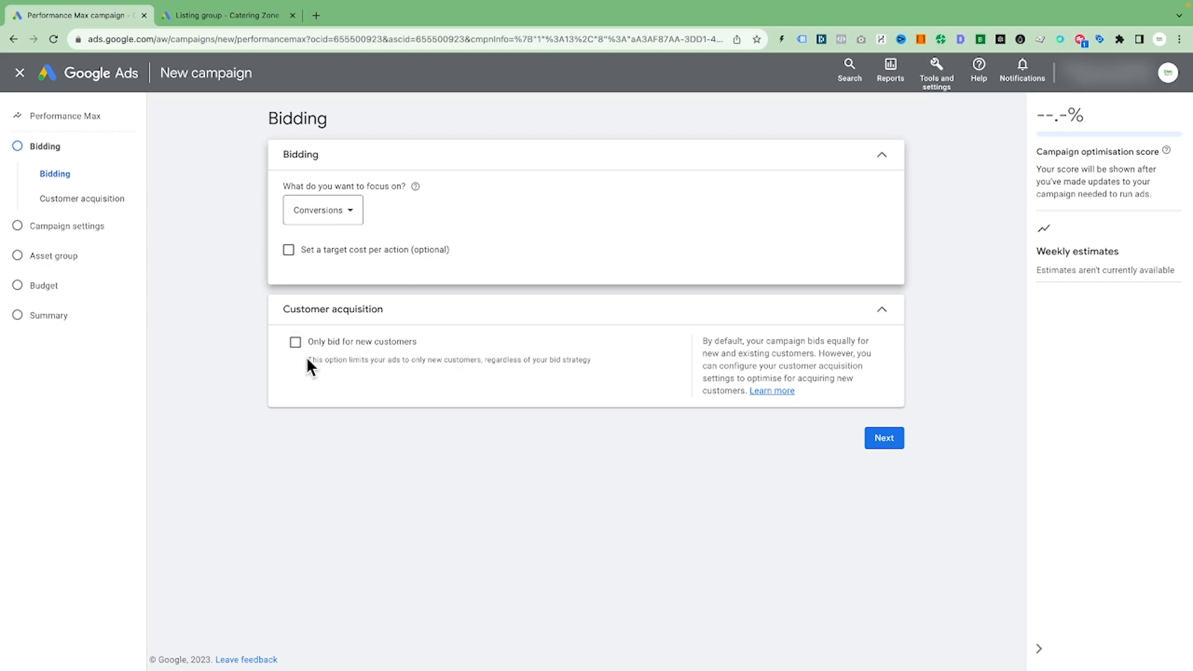
click(899, 443)
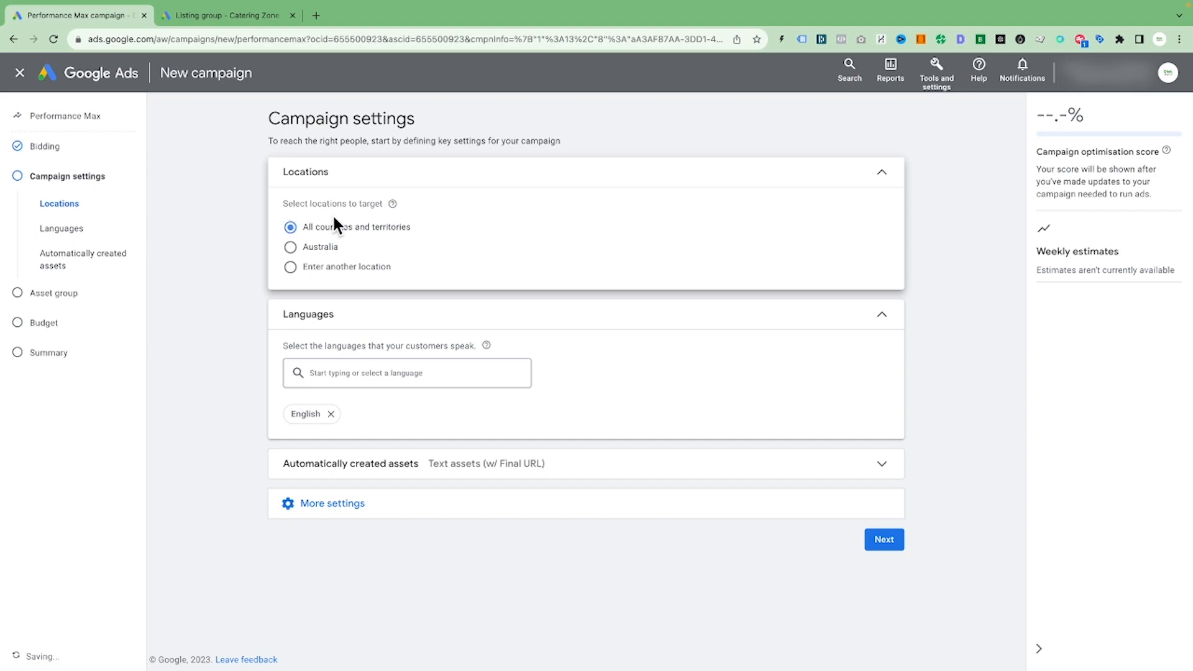
Switch location targeting to another location defined by radius and enter Sydney as the place
click(320, 248)
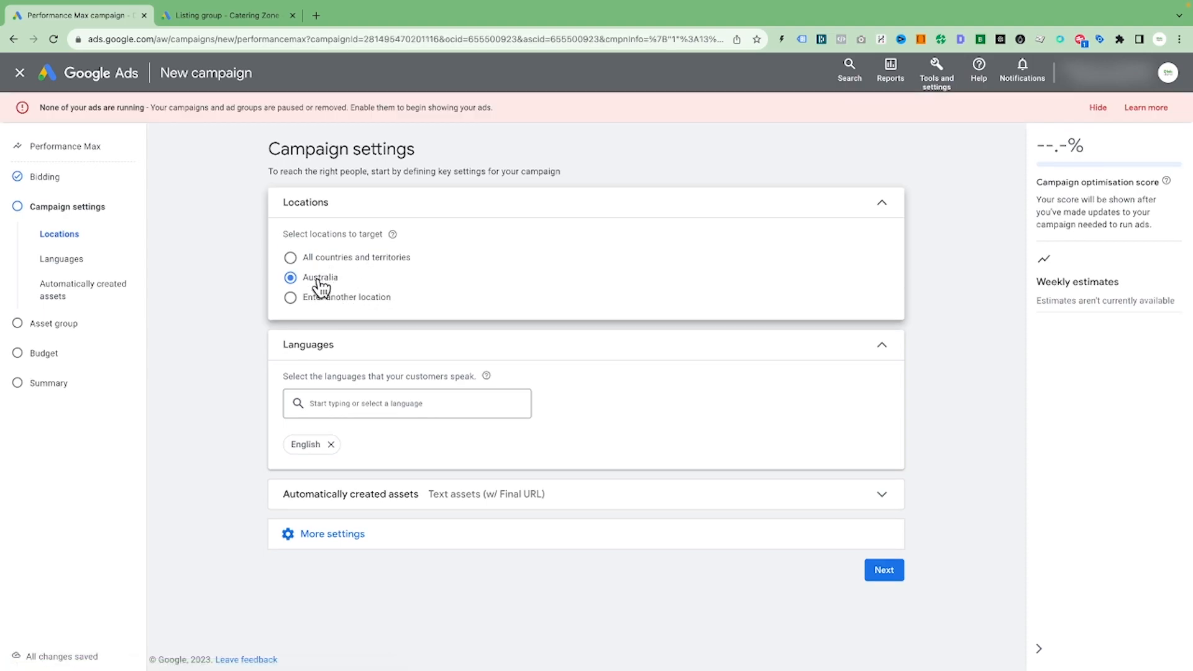
click(324, 299)
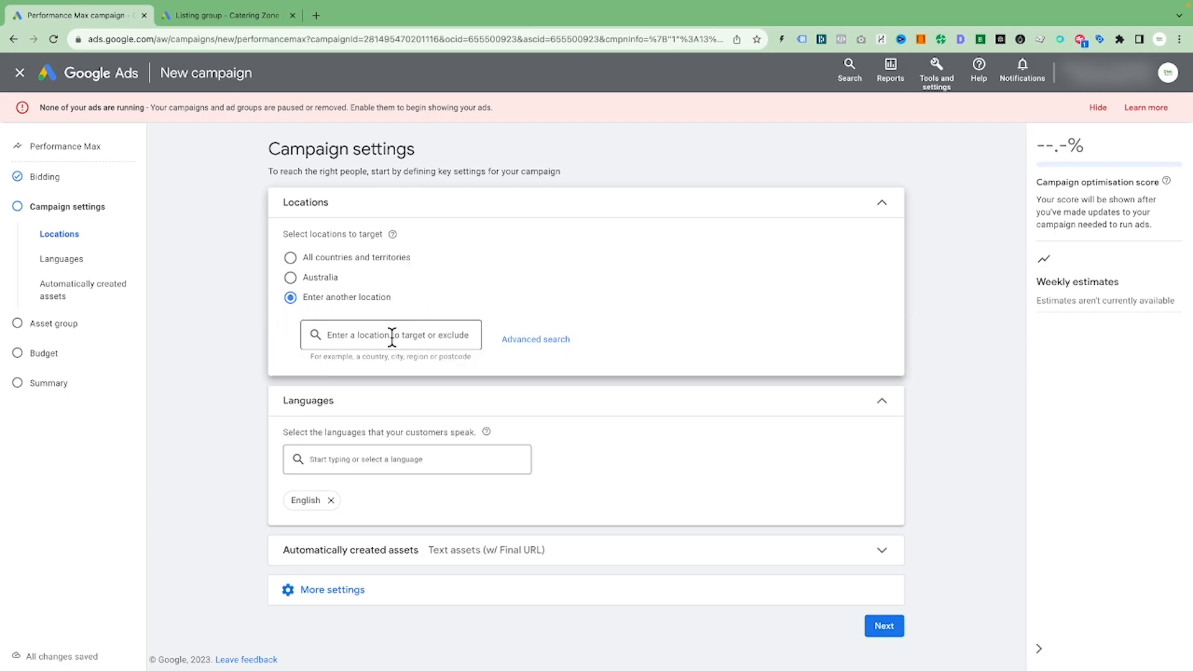
click(525, 340)
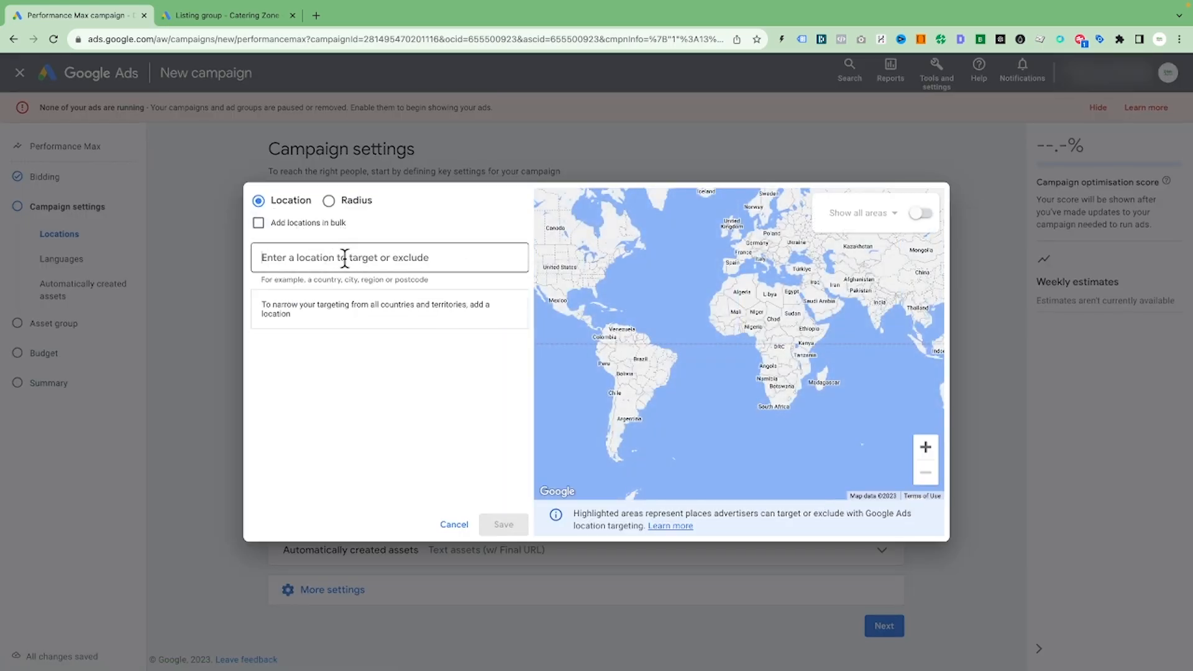
click(329, 202)
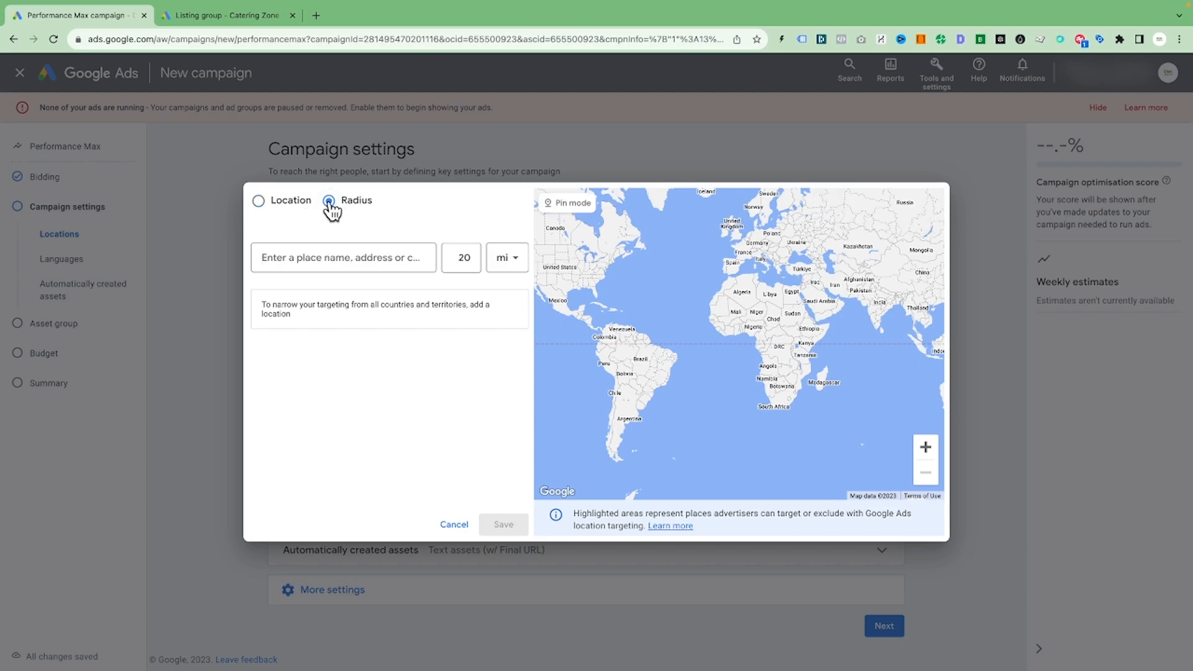
click(329, 258)
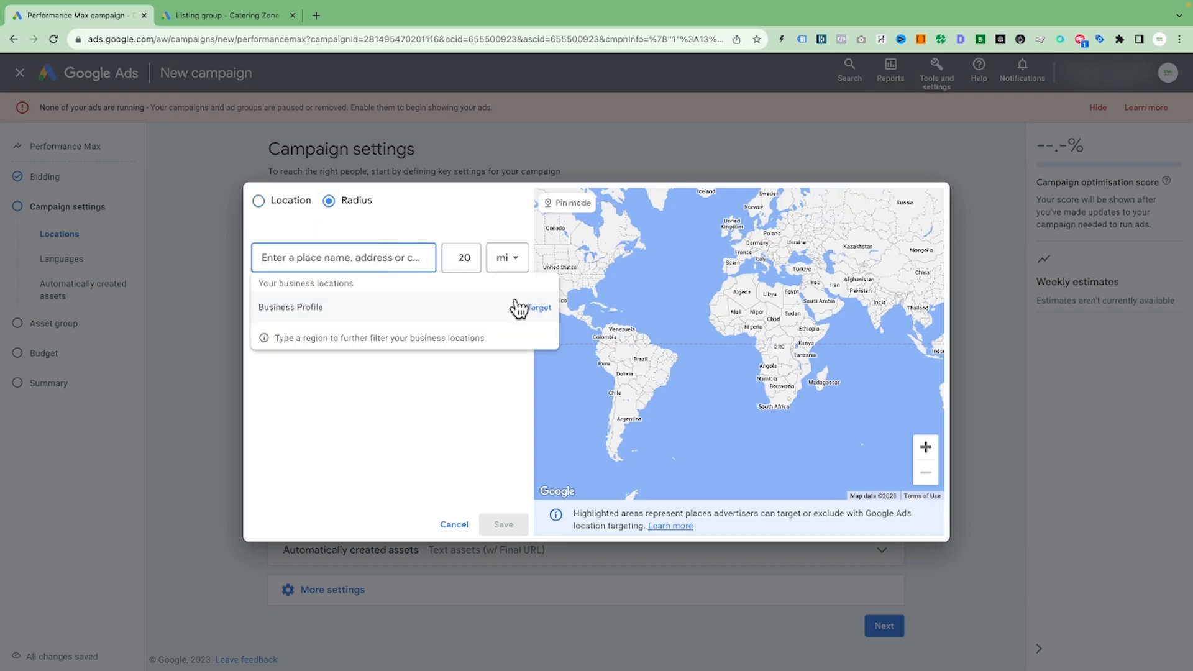
text(Sydney)
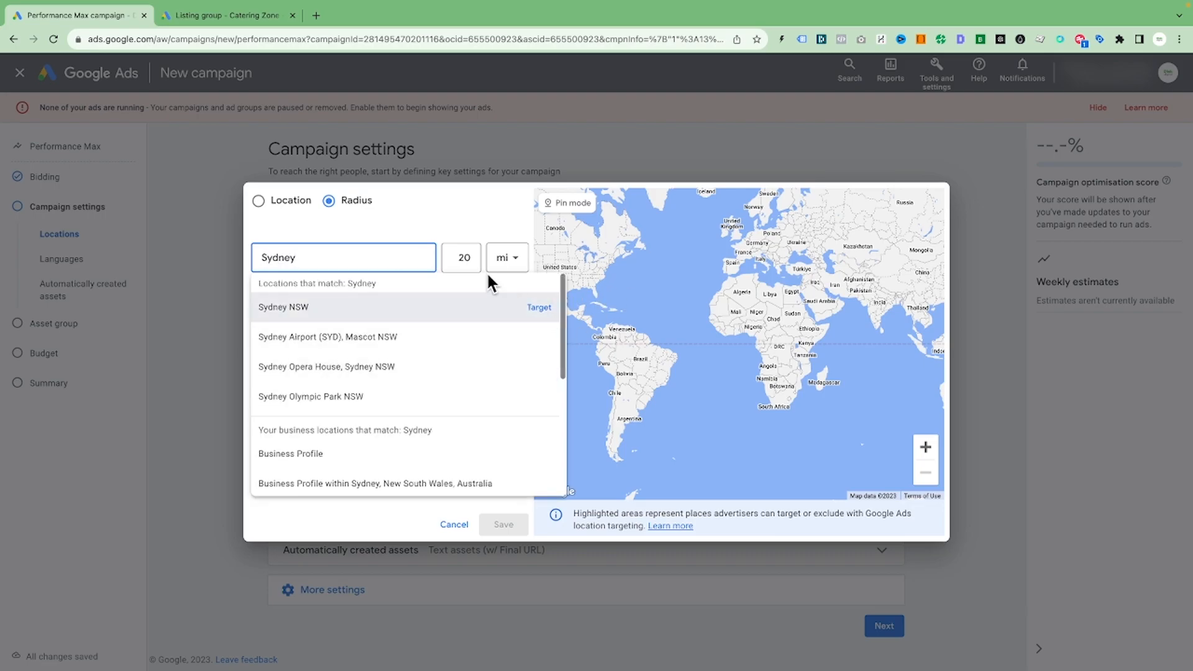
Set the targeting radius to 10 km
click(466, 258)
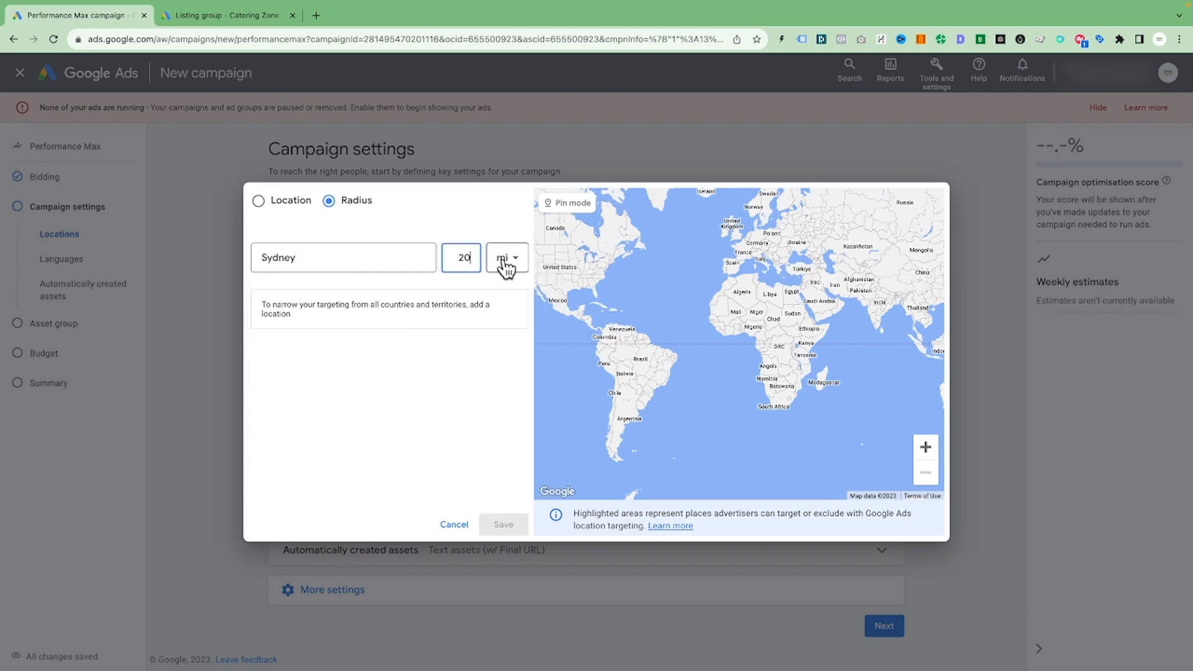
key(BackSpace)
key(BackSpace)
text(10)
click(508, 268)
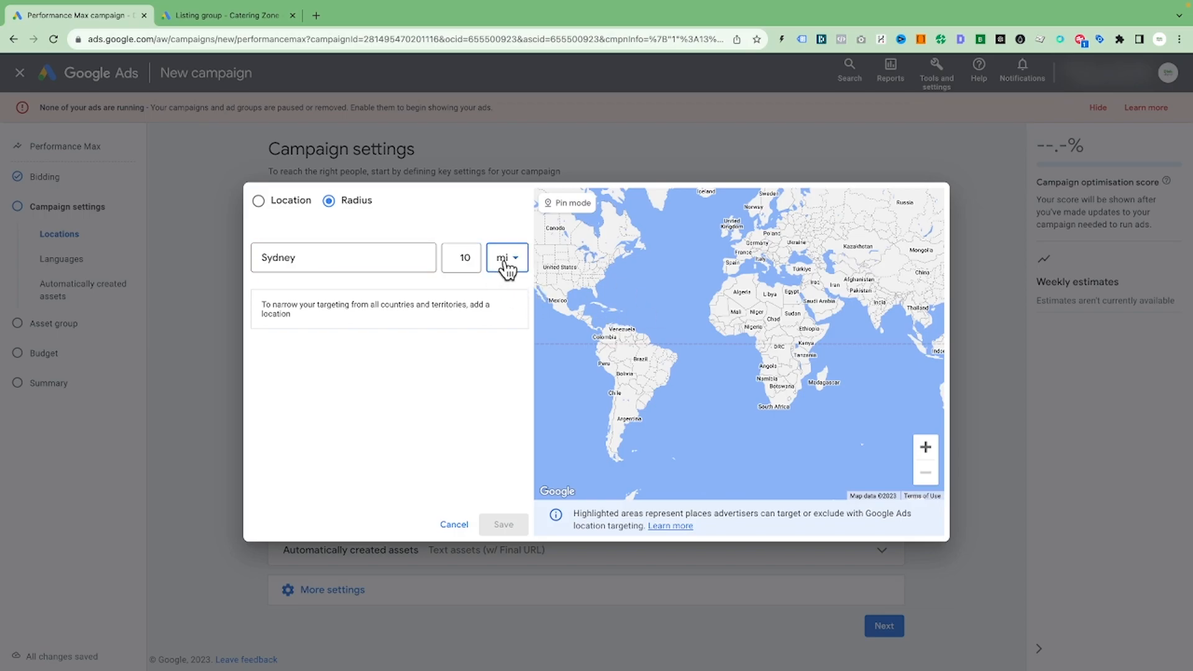
click(499, 301)
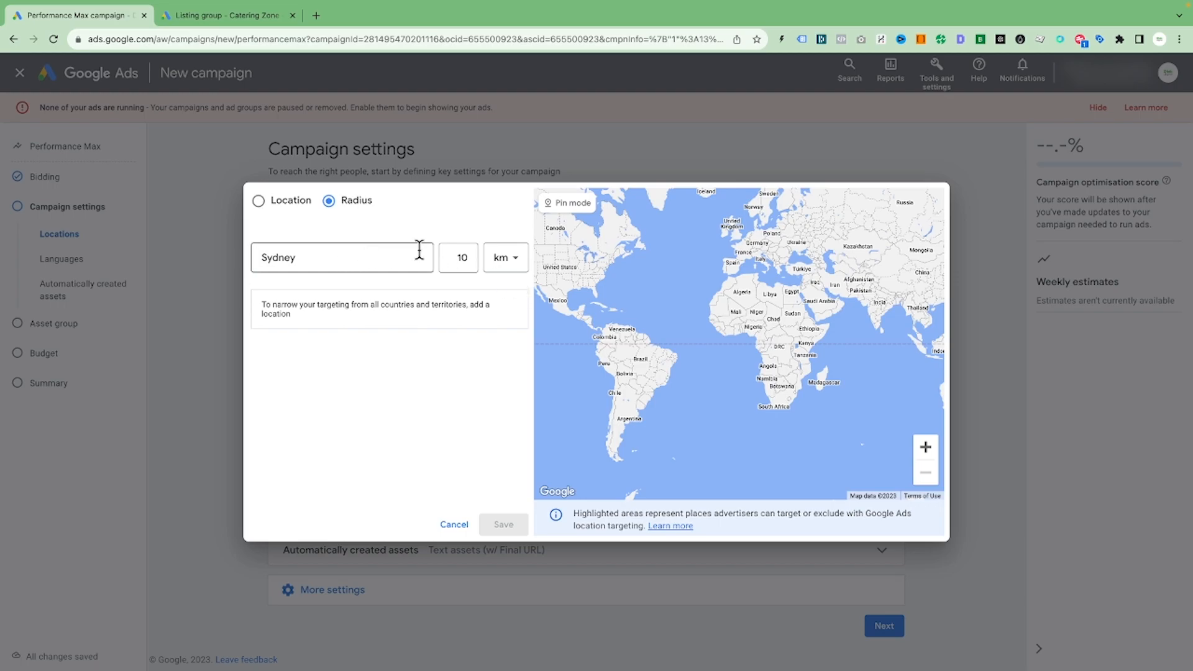
click(517, 267)
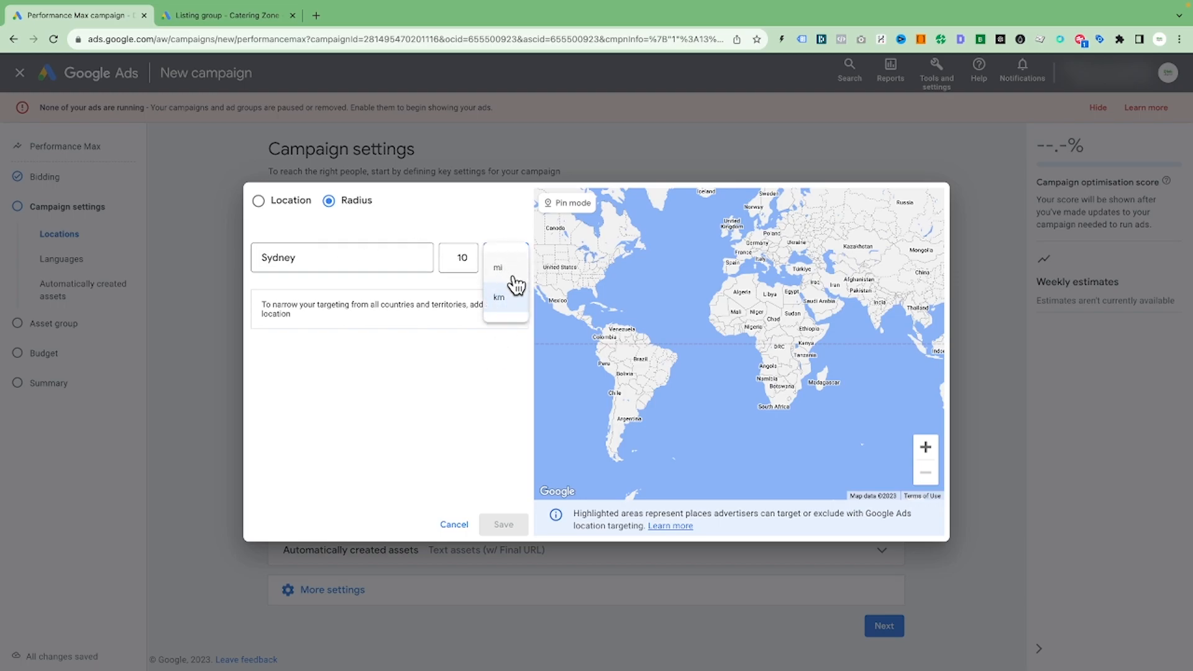
Target Sydney NSW with the chosen radius and save the location
click(370, 258)
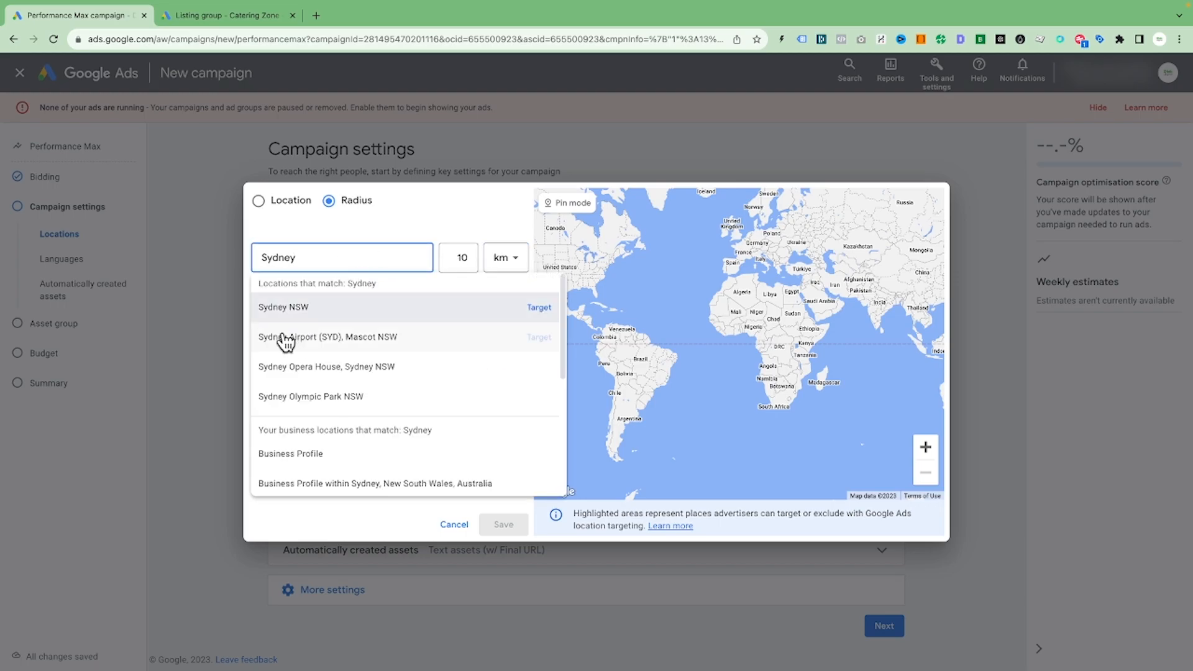
click(538, 307)
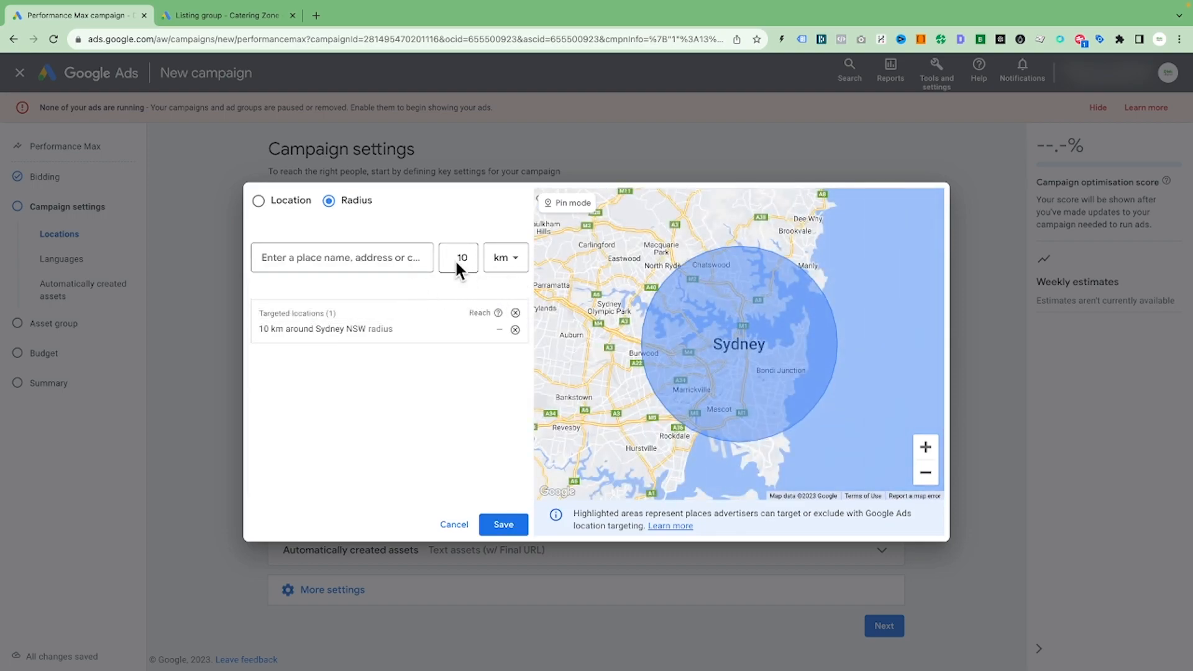
click(507, 524)
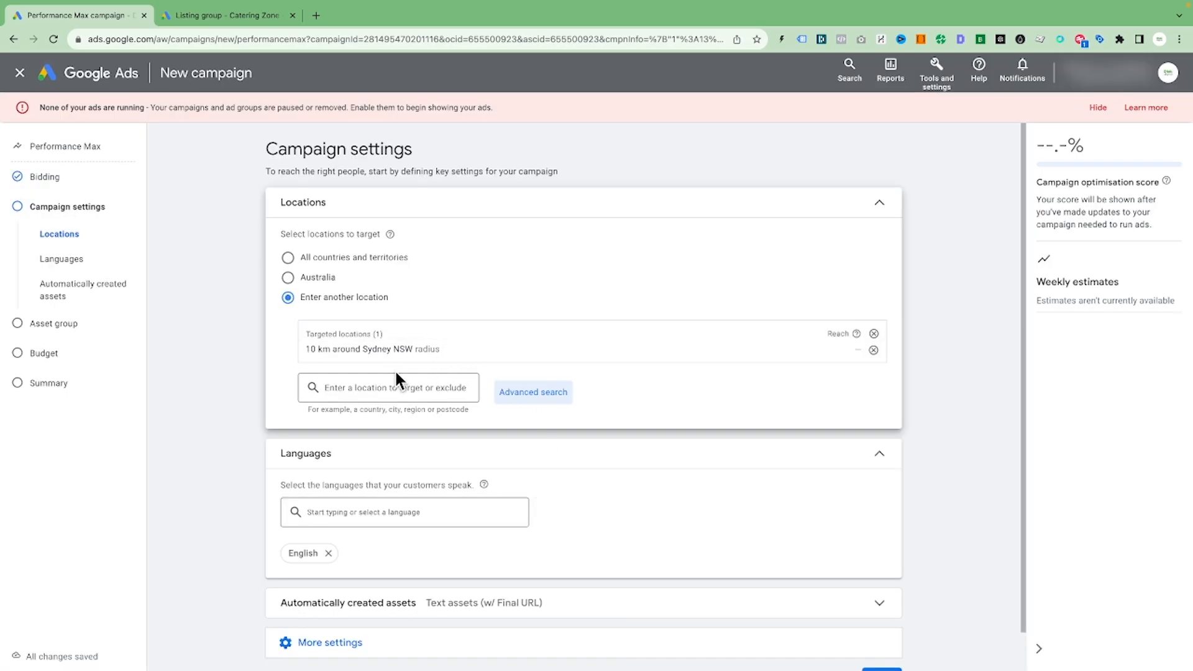
Exclude the cities of Melbourne, Victoria and Perth, Western Australia from the campaign's locations
click(345, 388)
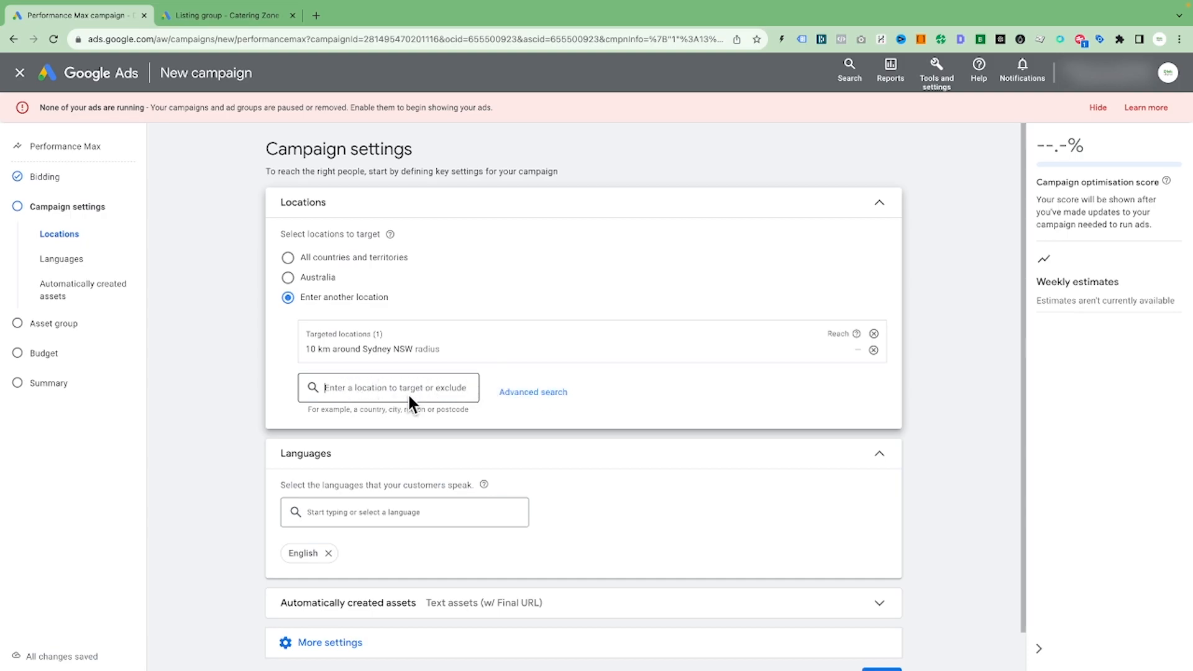
text(Melbo)
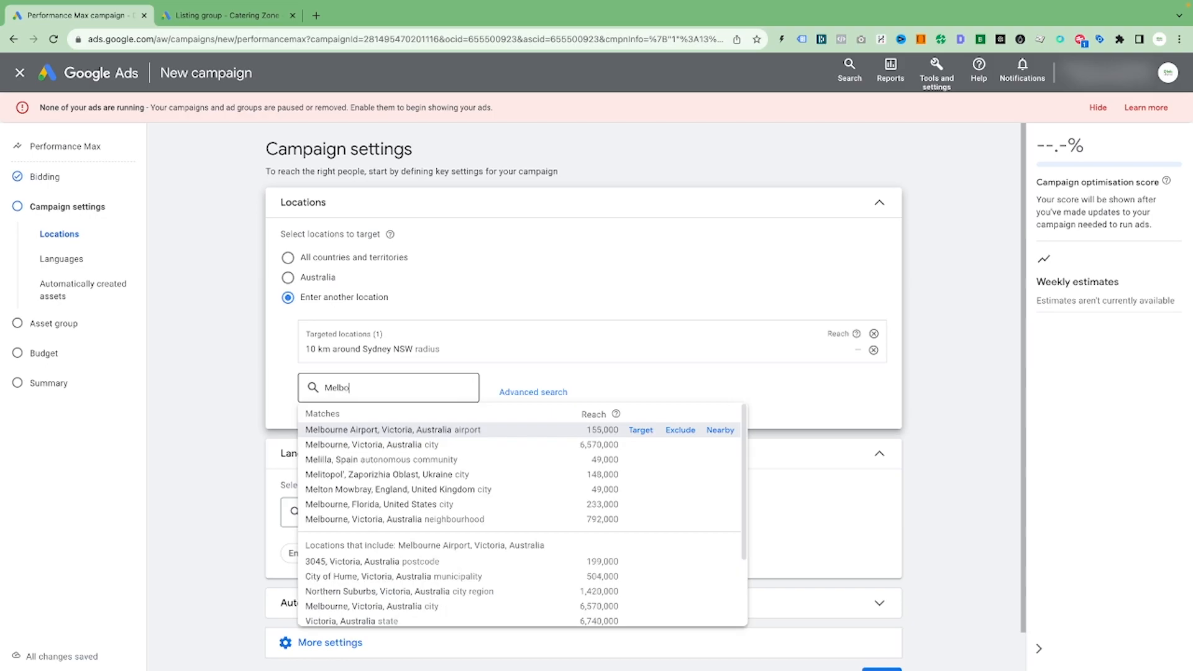
click(682, 431)
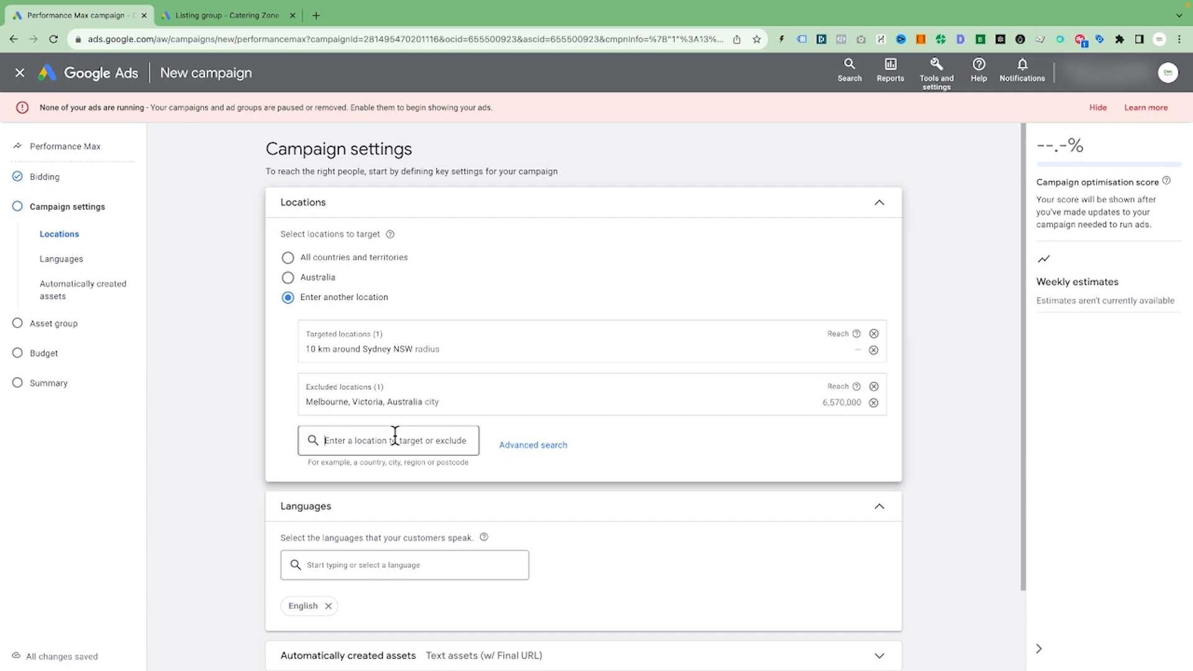
text(Perth)
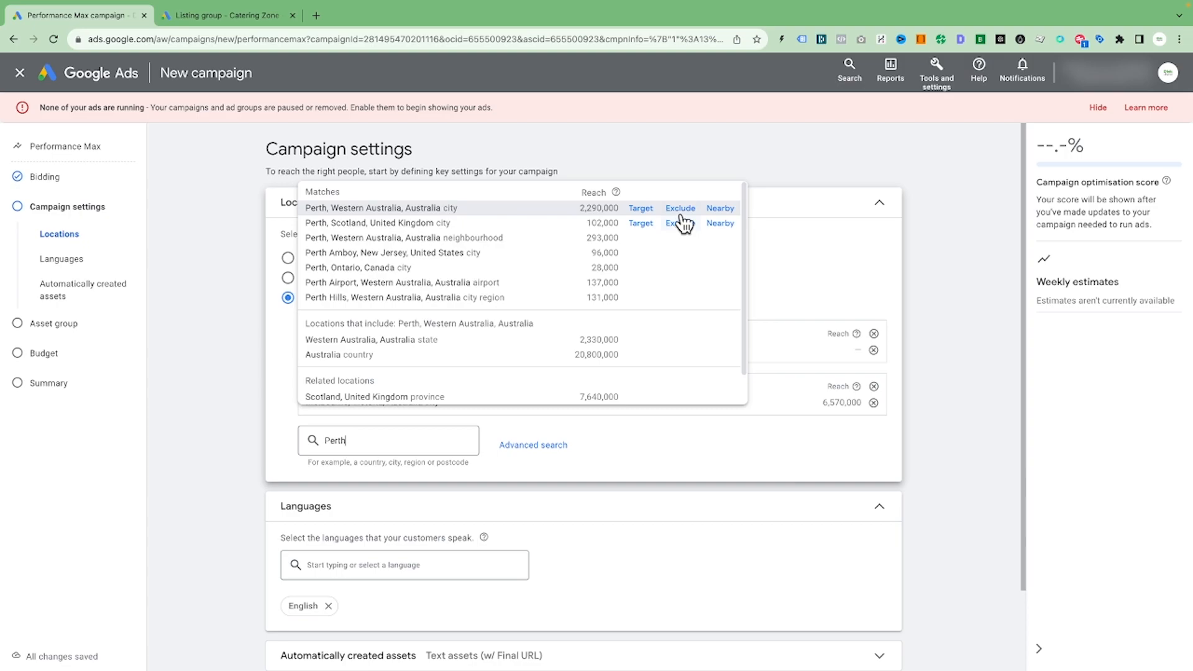
click(681, 209)
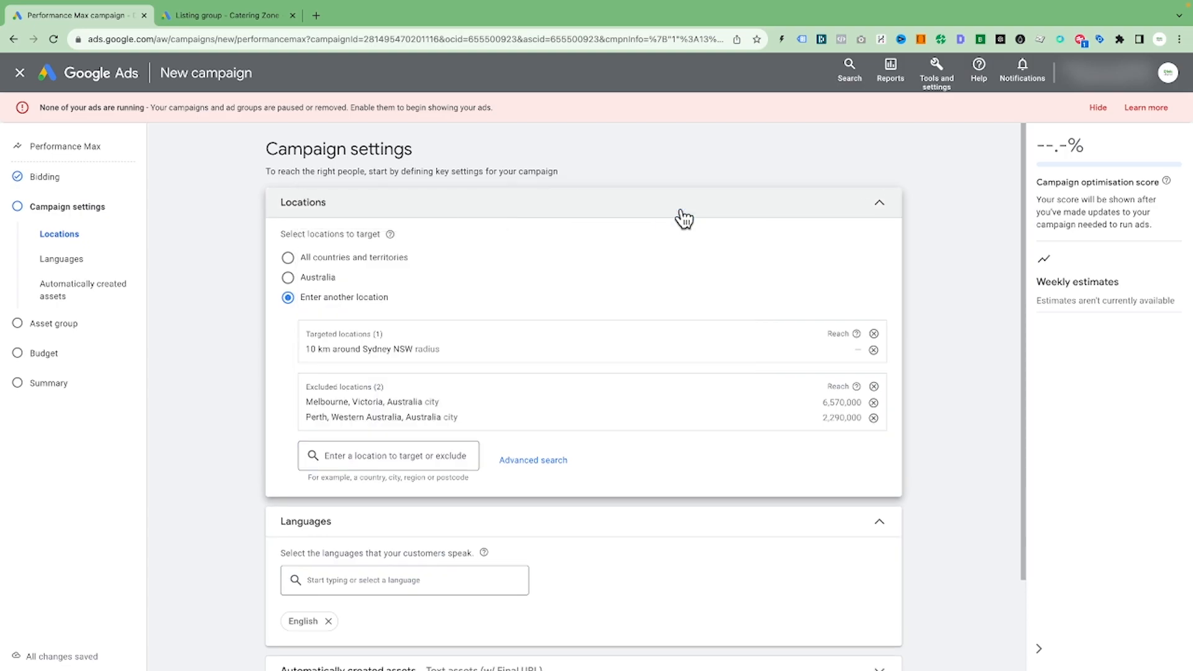
Look through the available customer languages, leaving English as the only selected language
scroll(630, 427, down, 2)
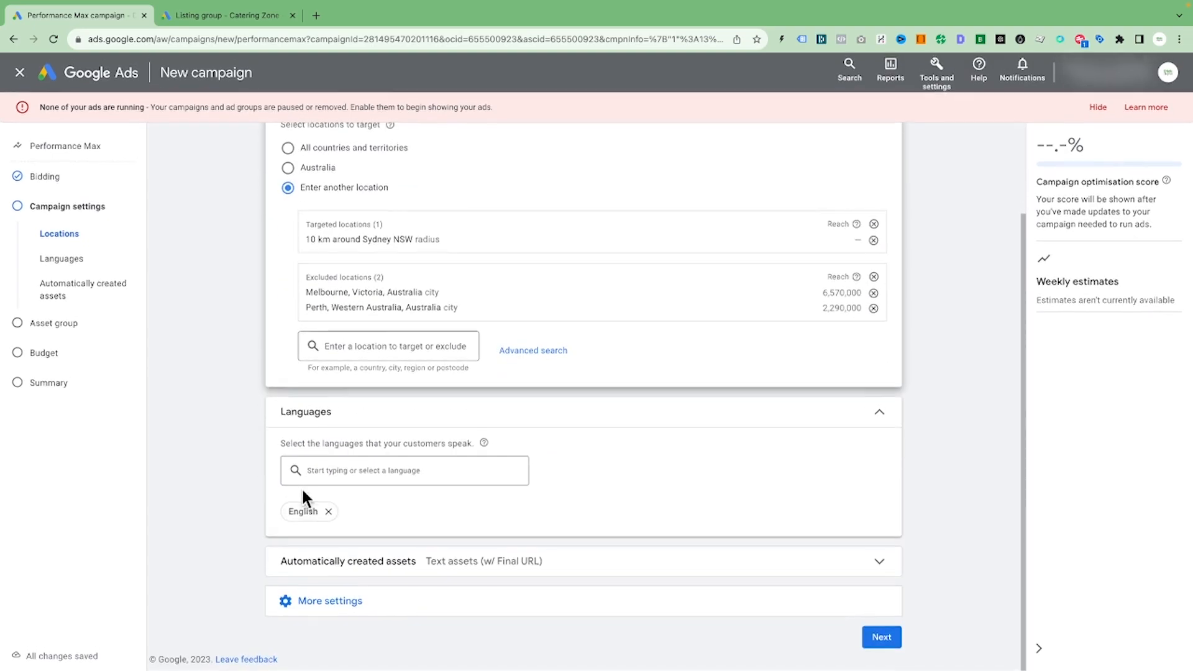
click(372, 466)
click(531, 511)
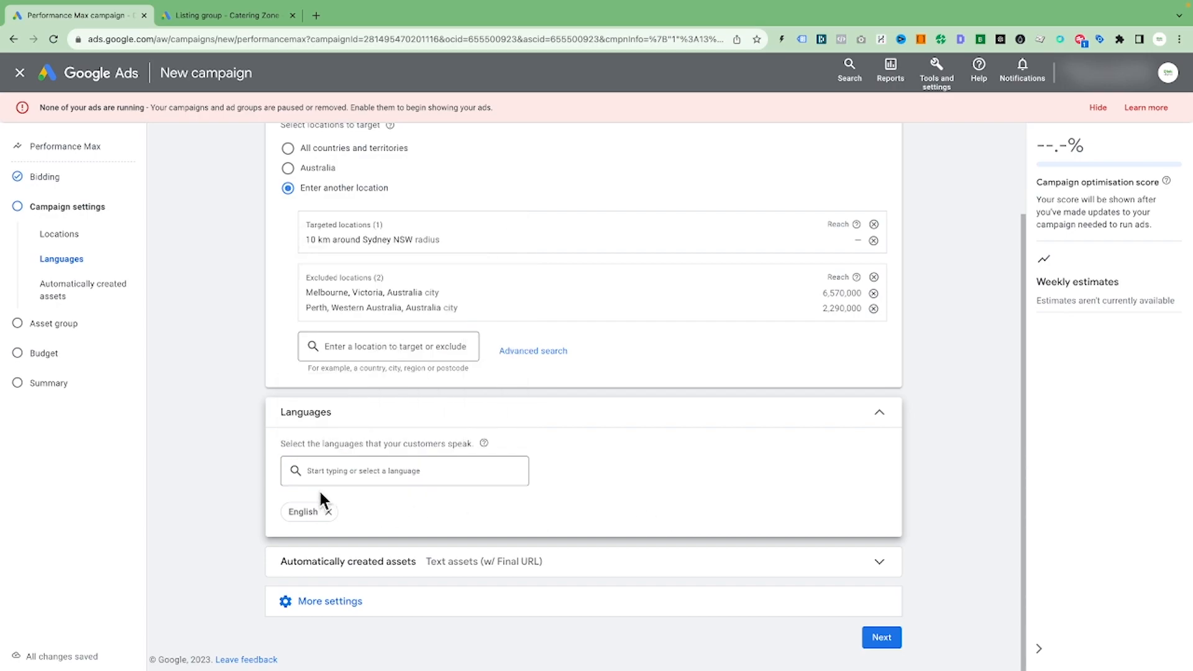
click(348, 472)
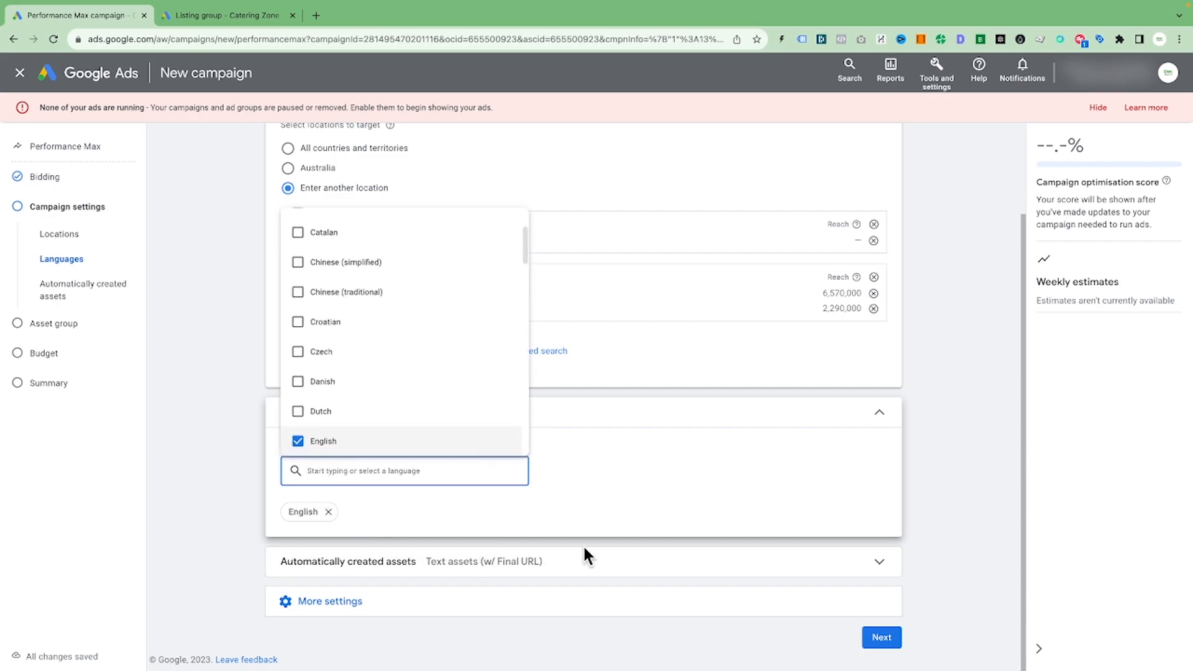
click(523, 512)
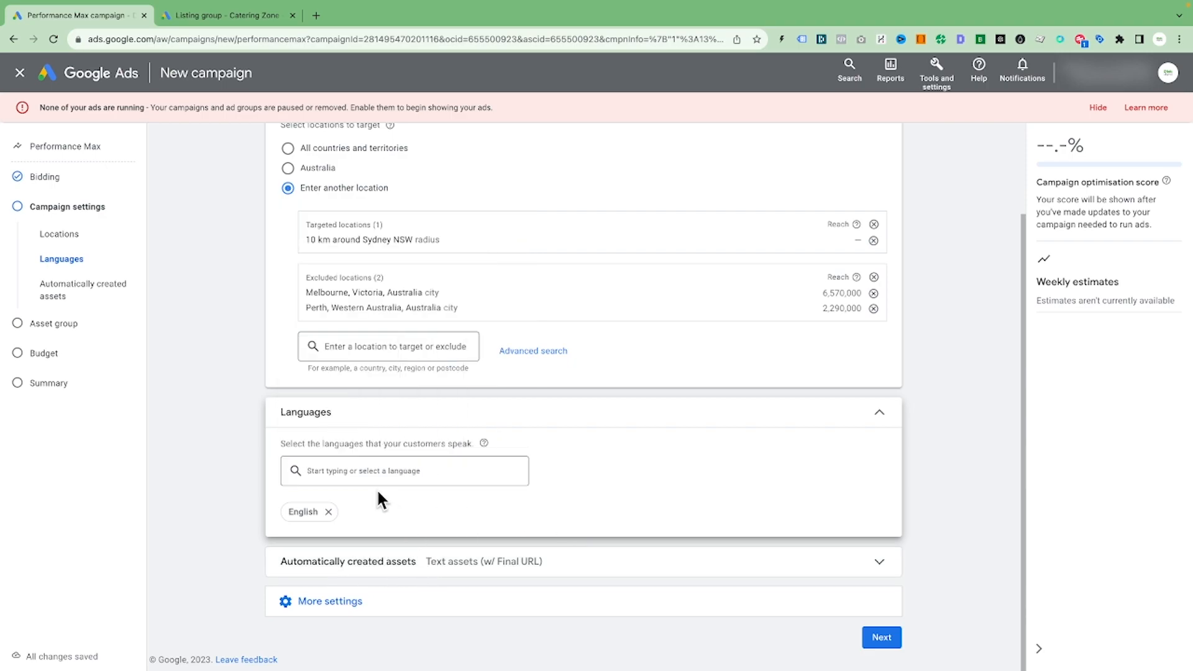
Open the campaign's ad schedule and limit the ads to Mondays - Fridays
click(331, 606)
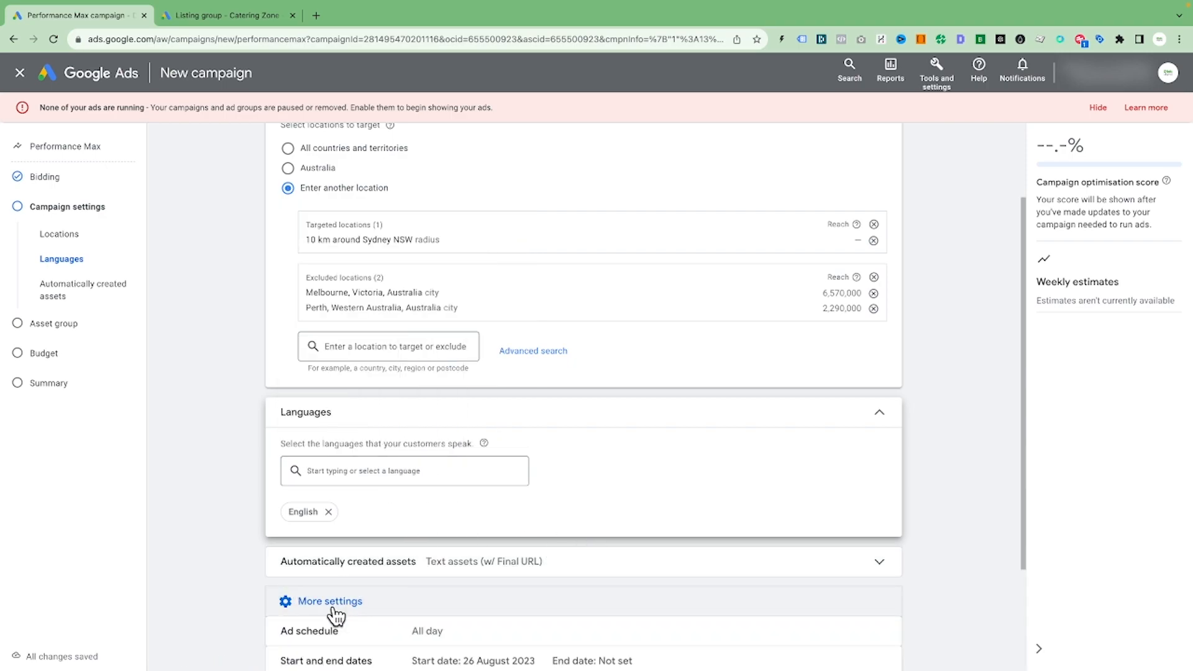
scroll(508, 491, down, 3)
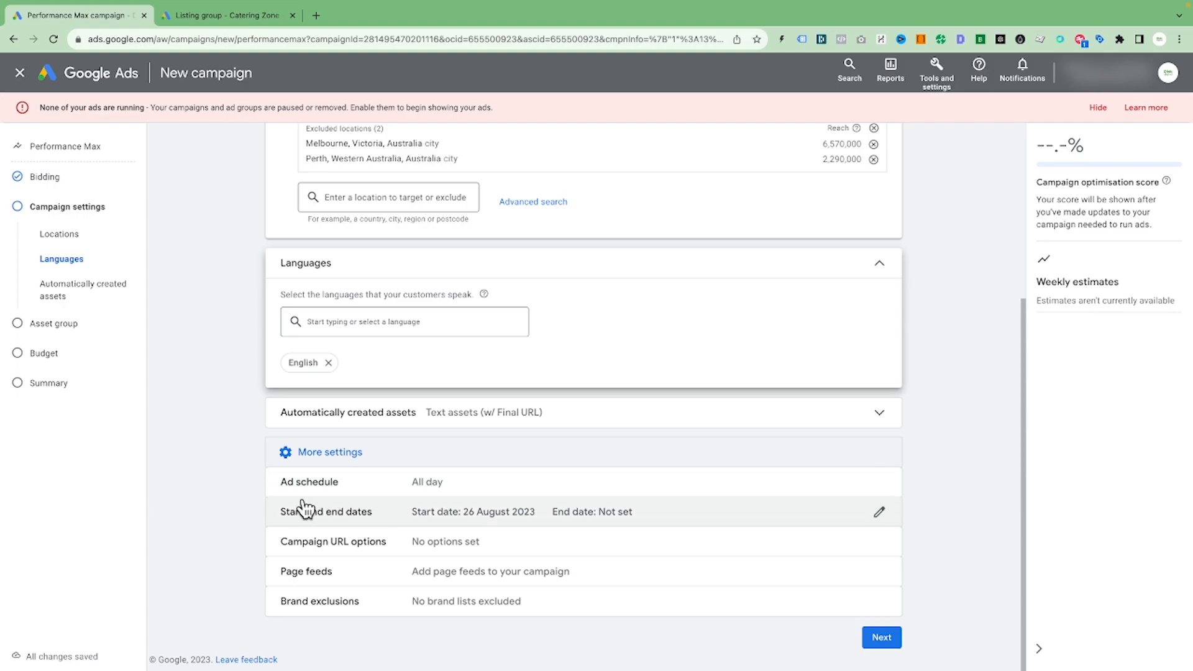
click(878, 483)
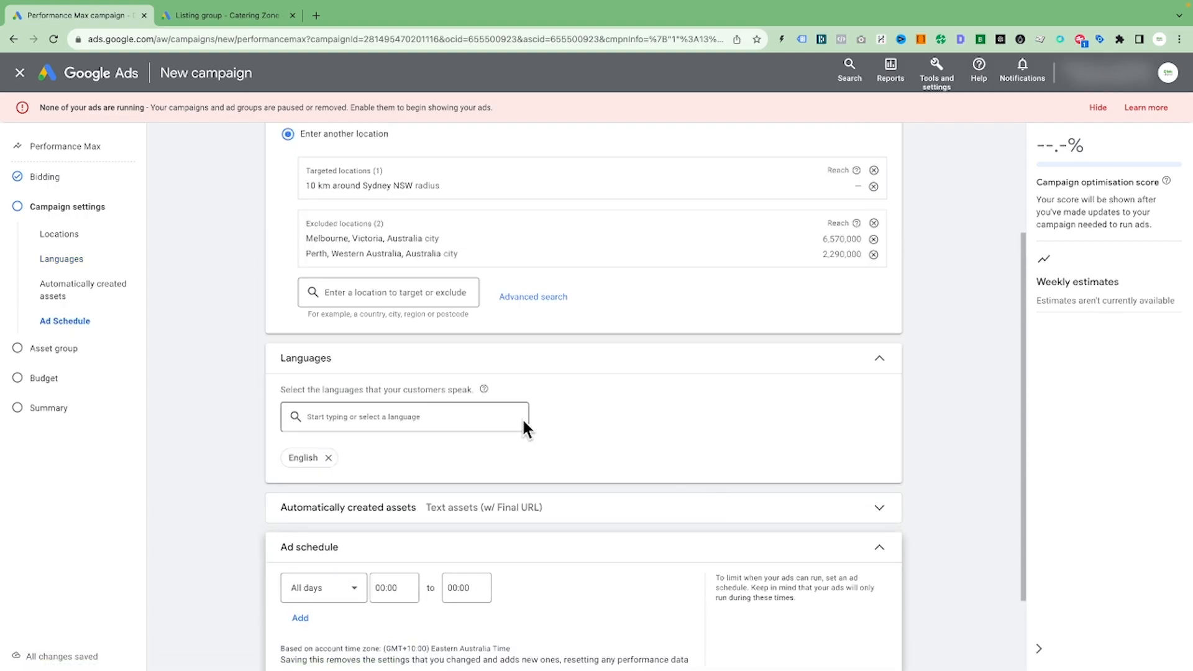
scroll(595, 569, down, 2)
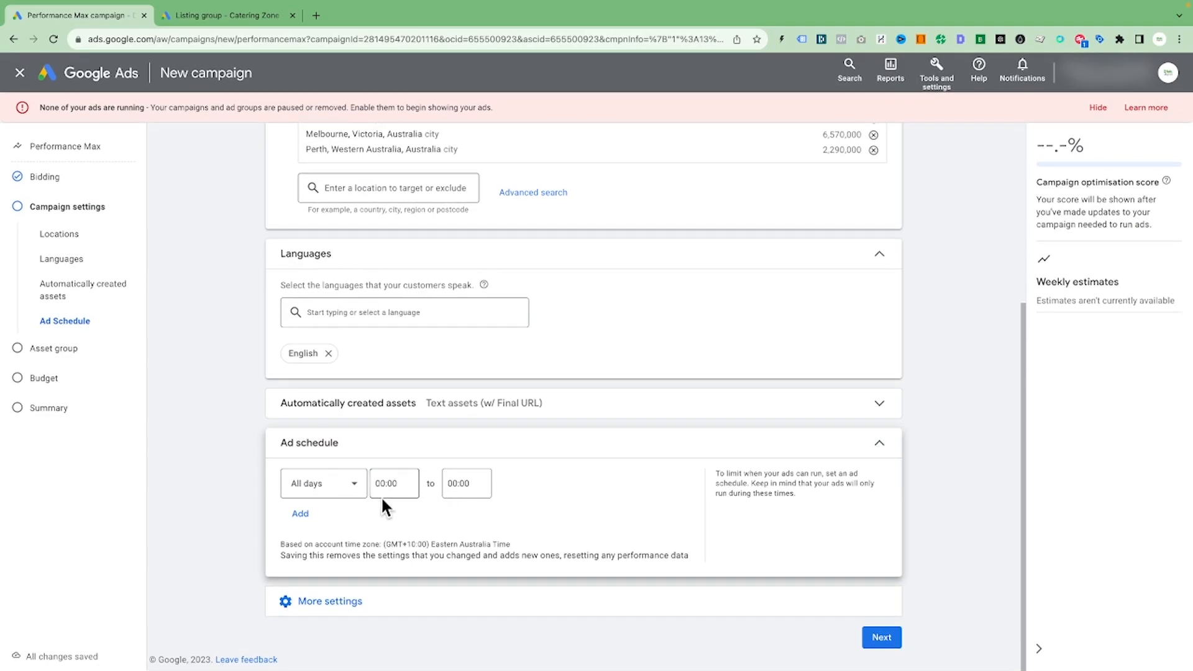
click(352, 489)
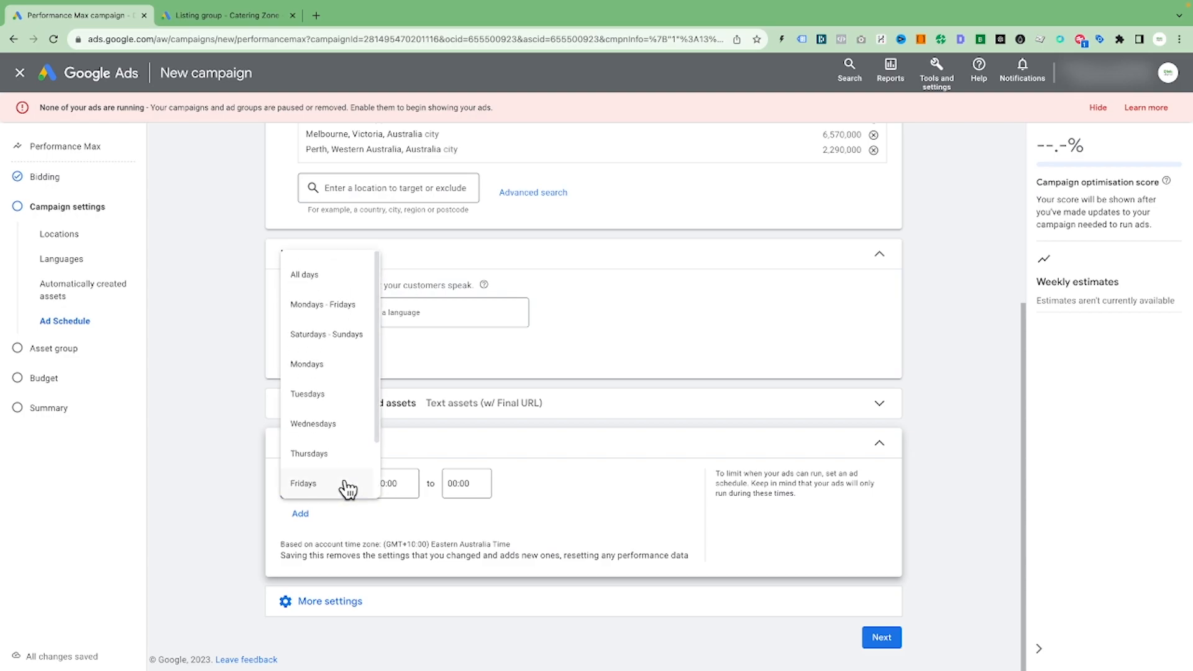
click(329, 307)
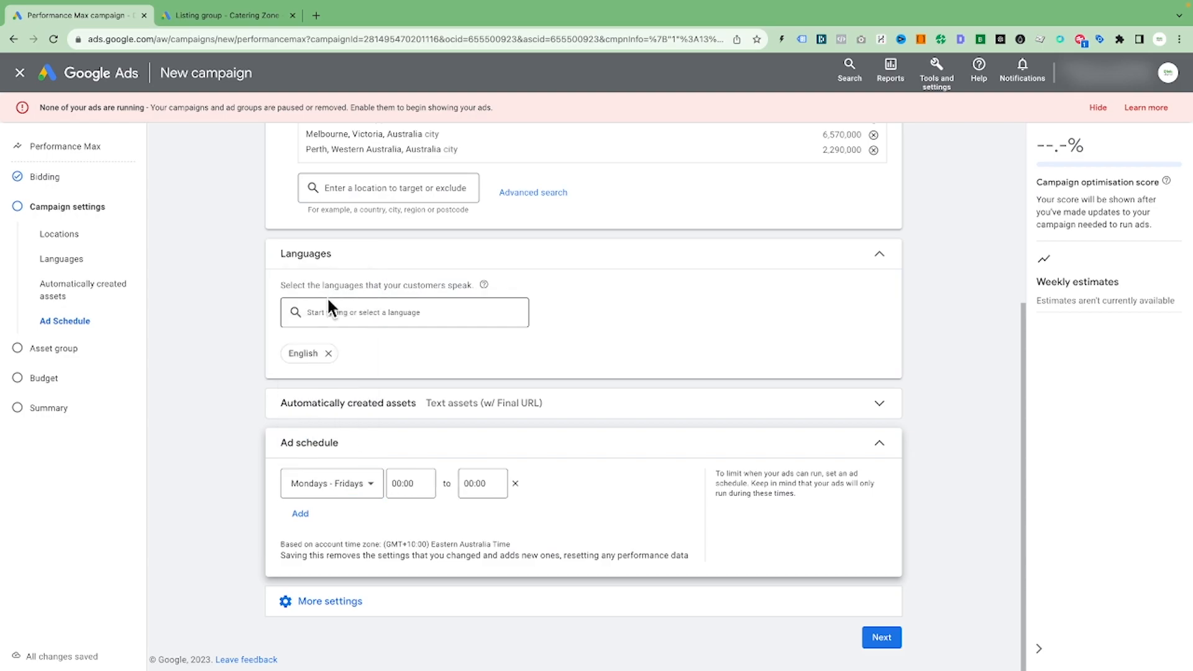
Set the weekday ad schedule to run from 08:00 to 18:00
click(395, 483)
key(BackSpace)
text(8)
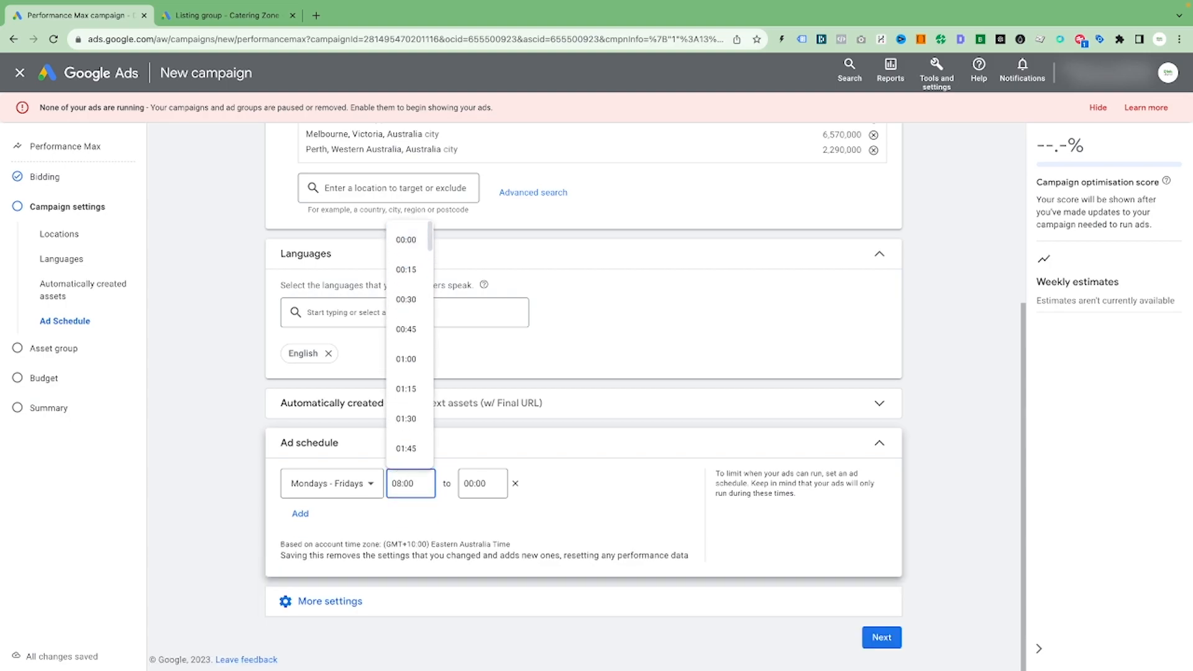
click(472, 481)
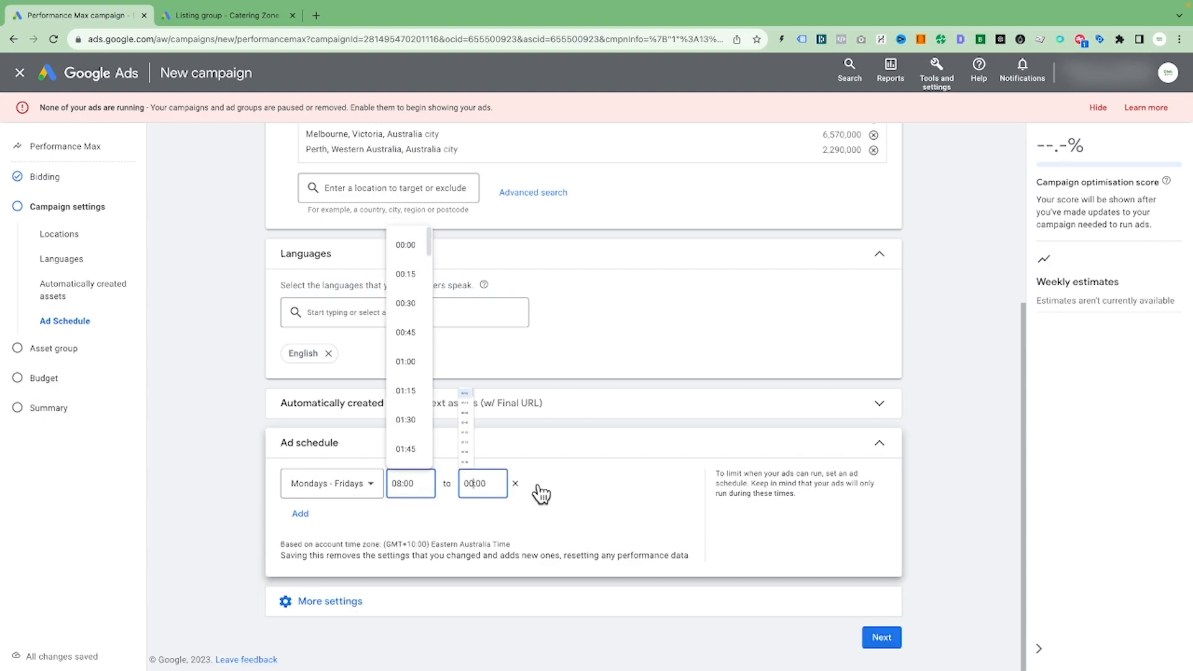
key(BackSpace)
key(BackSpace)
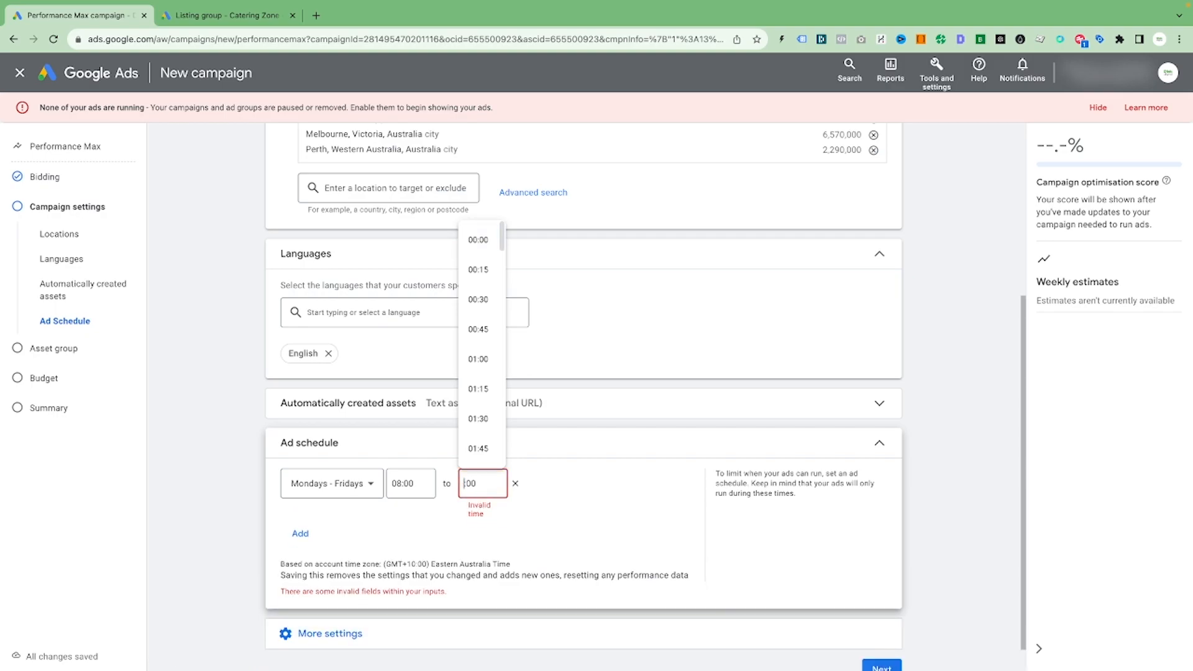
text(18)
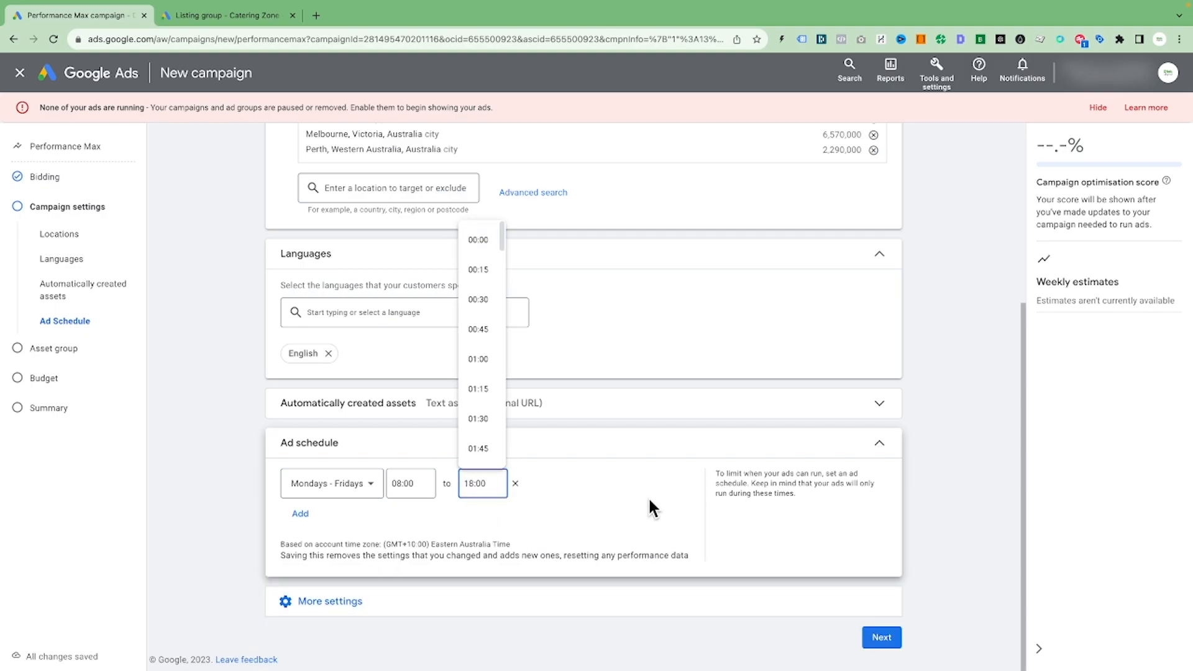
click(668, 494)
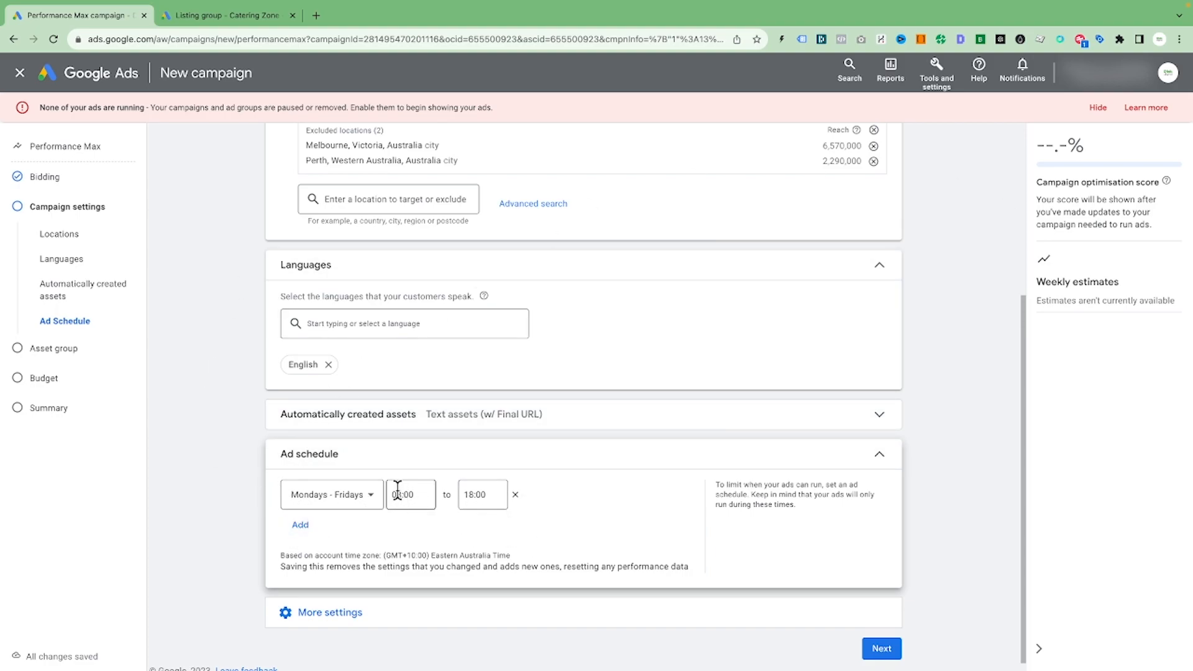
Open the campaign's start and end dates, keep the 26 Aug 2023 start, and switch the end date from None to a specific date
click(328, 614)
scroll(525, 469, down, 2)
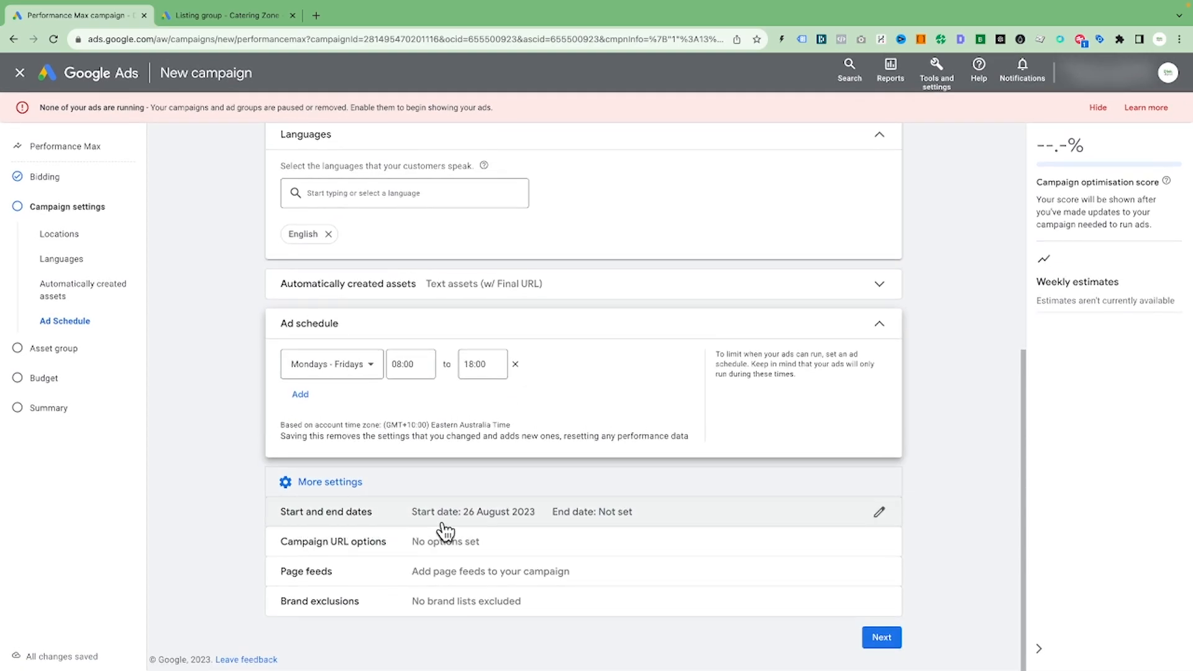
click(361, 513)
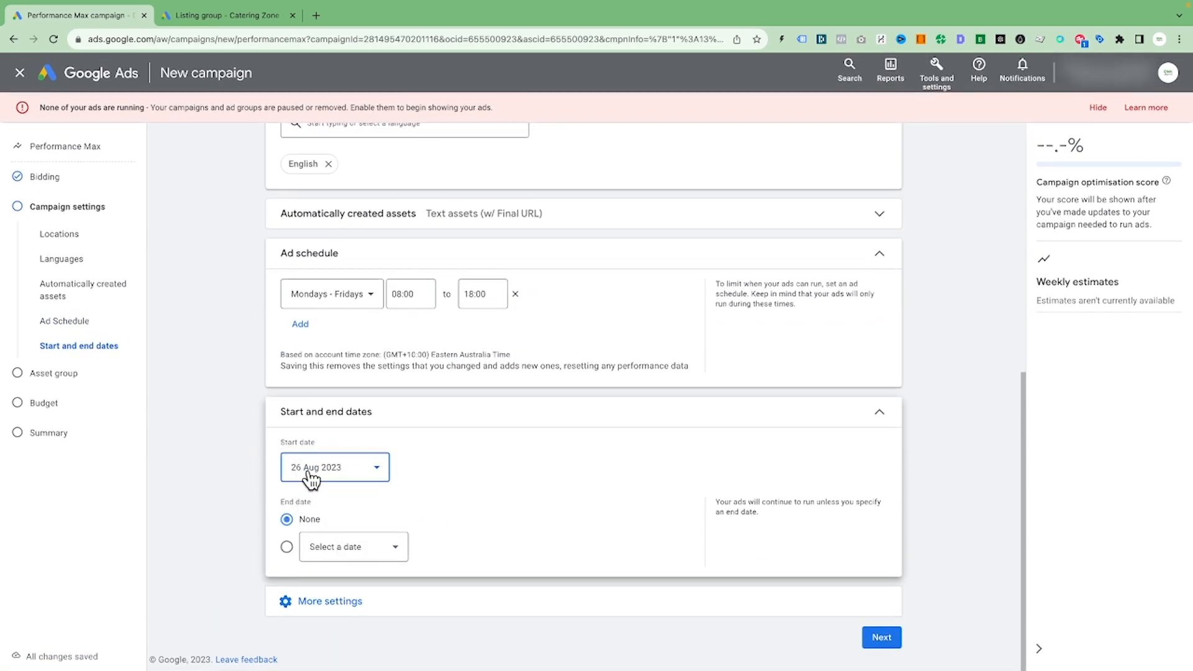
click(367, 473)
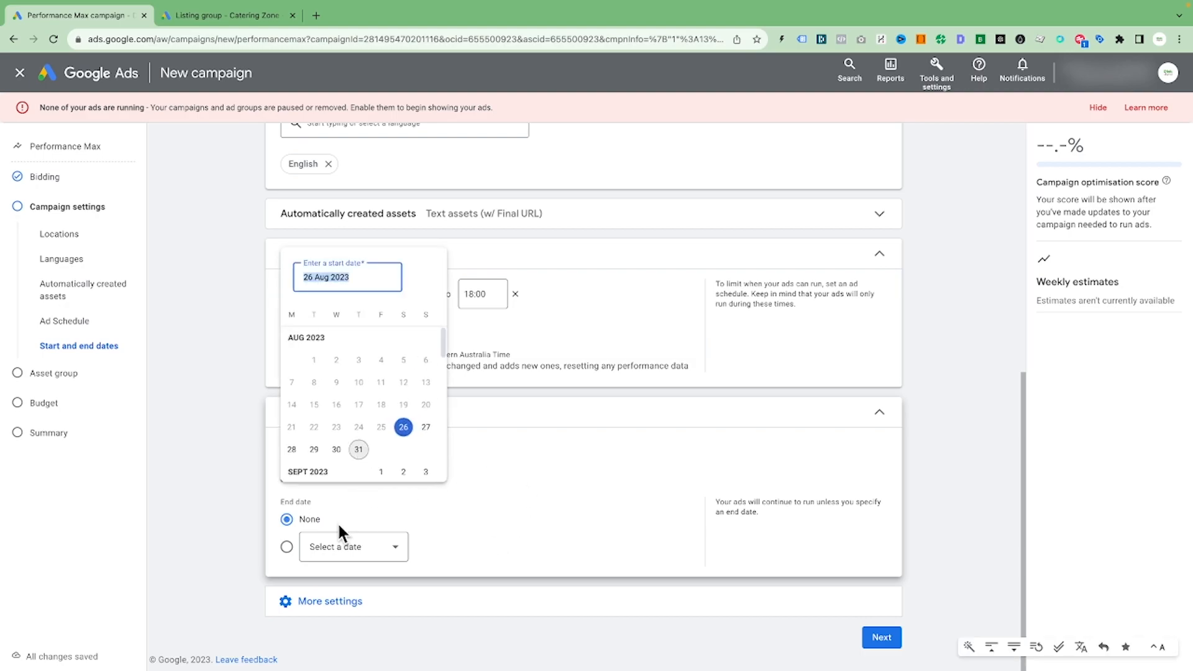
click(483, 491)
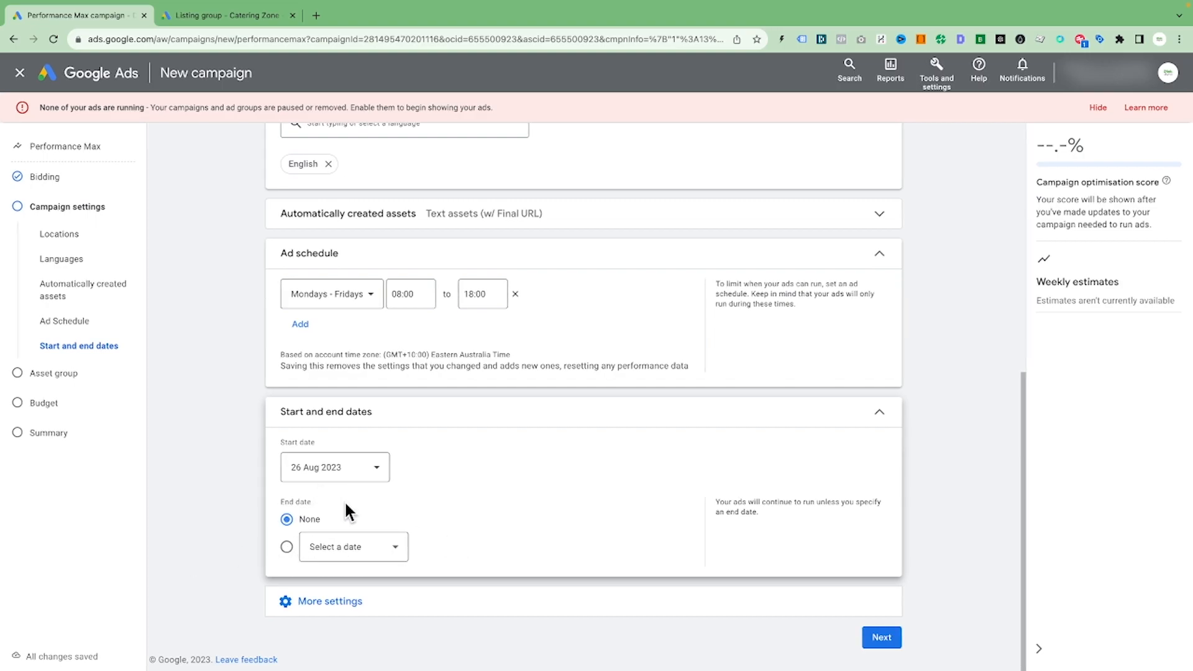
click(342, 550)
click(544, 486)
Look through the additional settings for campaign URL options, page feeds and brand exclusions without entering anything
click(335, 603)
scroll(621, 501, down, 2)
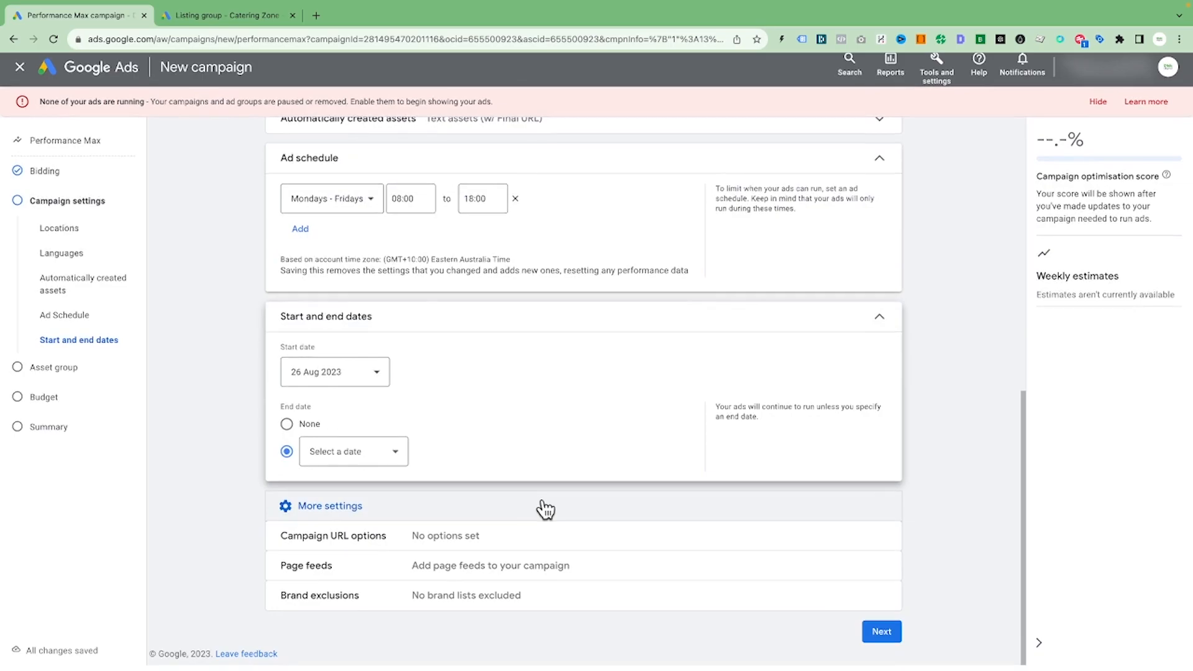
click(439, 547)
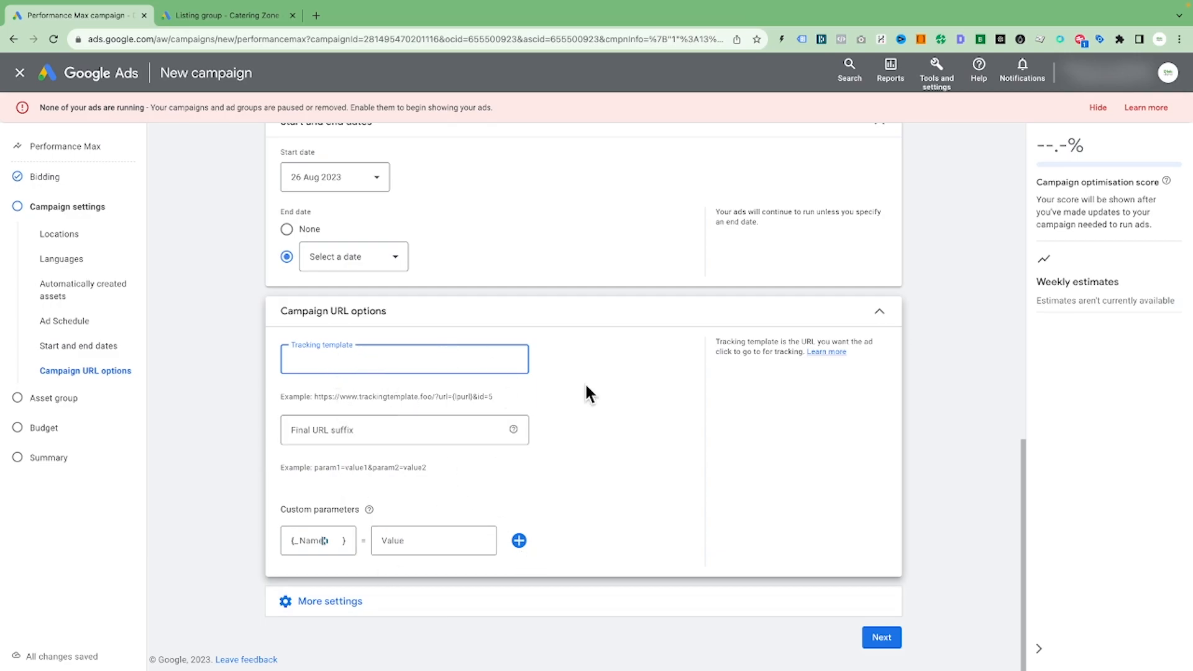
click(416, 600)
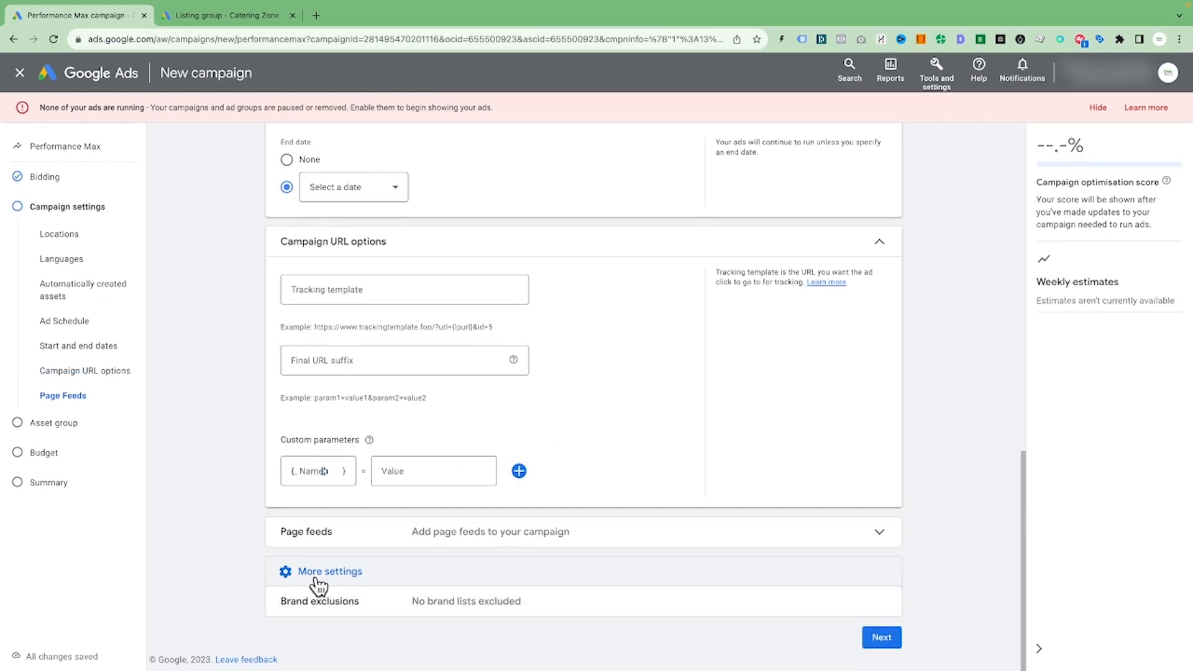
click(360, 604)
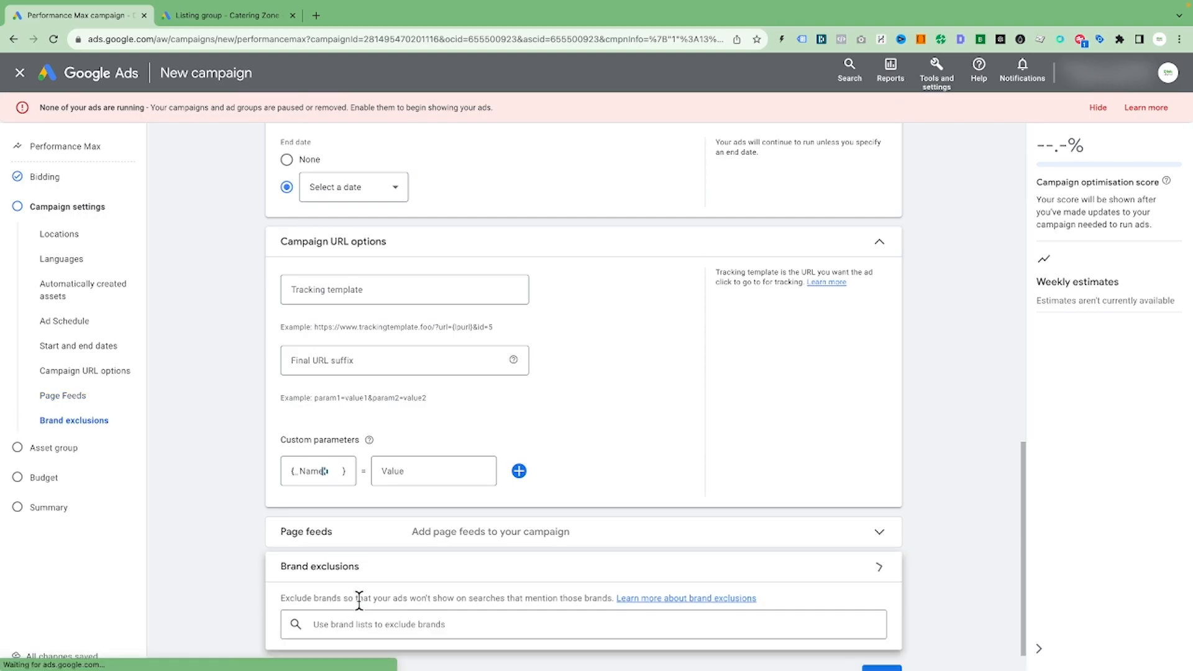
click(330, 591)
scroll(525, 503, up, 5)
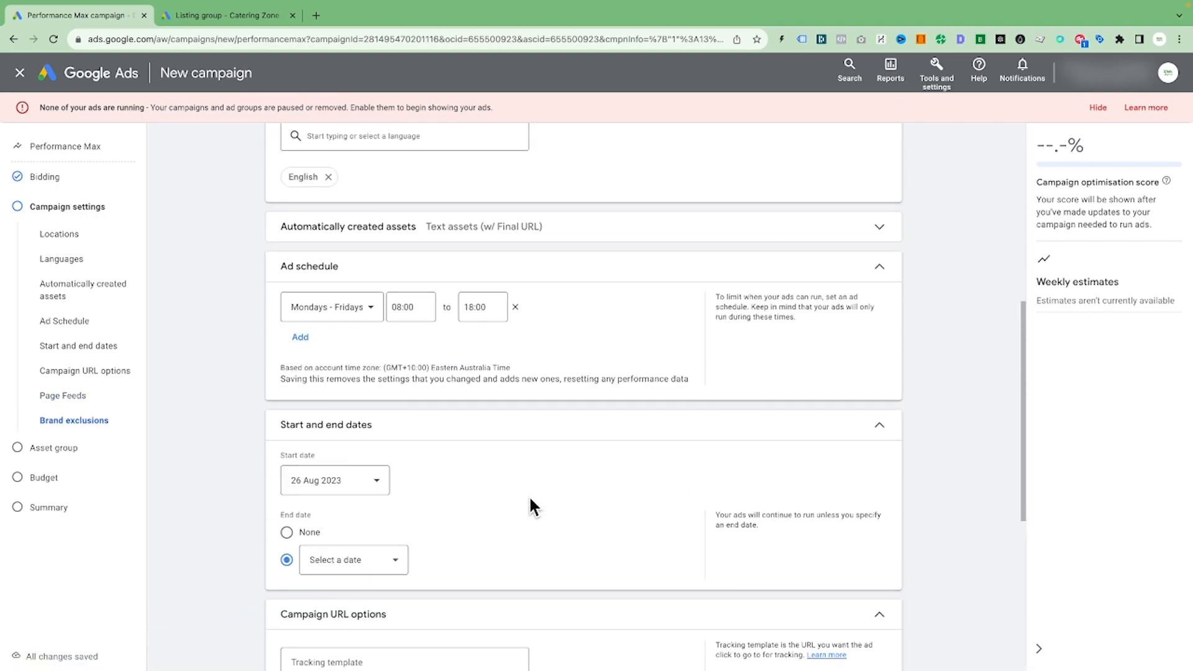
Review the automatically created assets options, including the form for excluding URLs, and close the form without adding exclusions
click(467, 238)
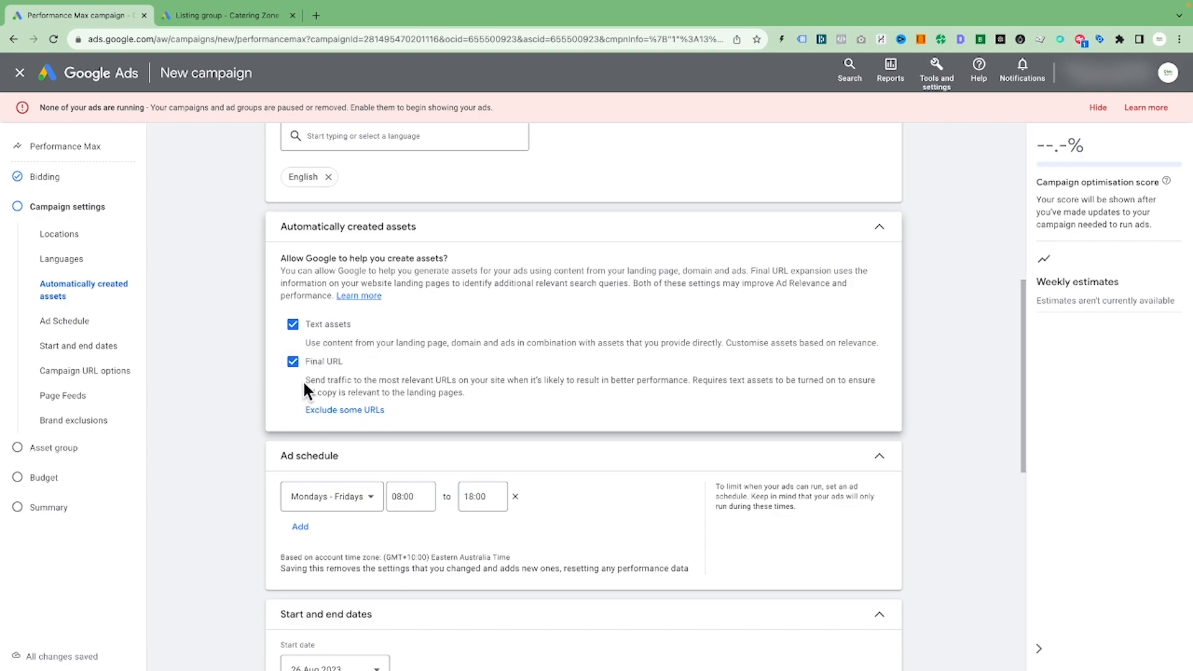
scroll(336, 390, down, 1)
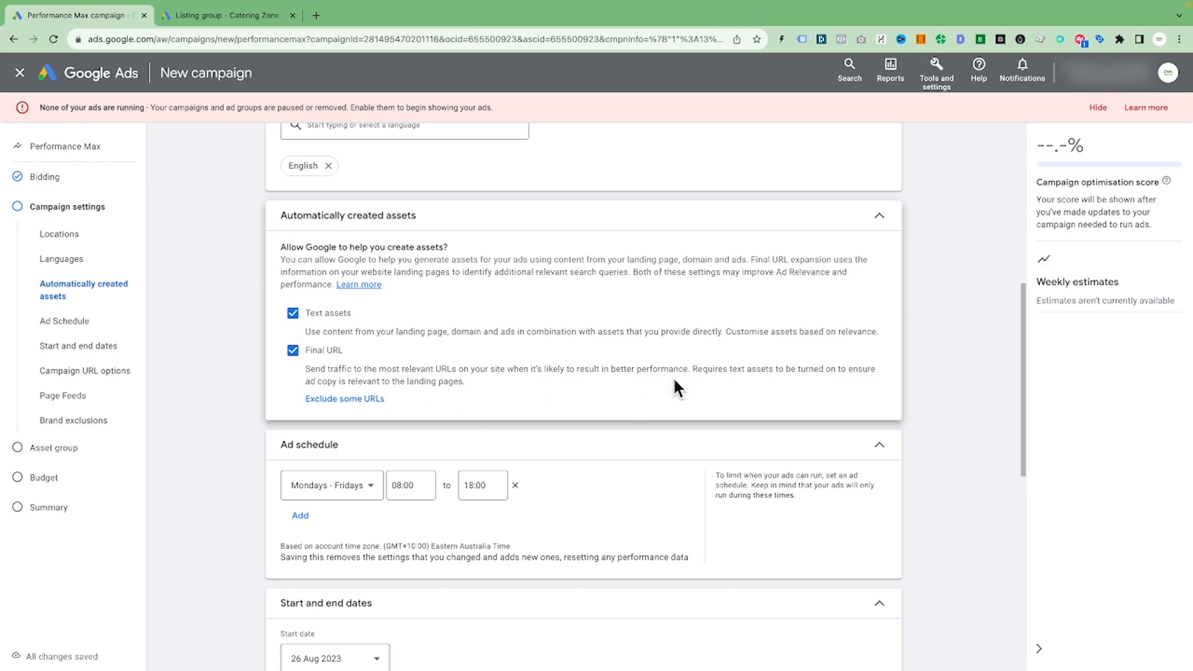
click(343, 398)
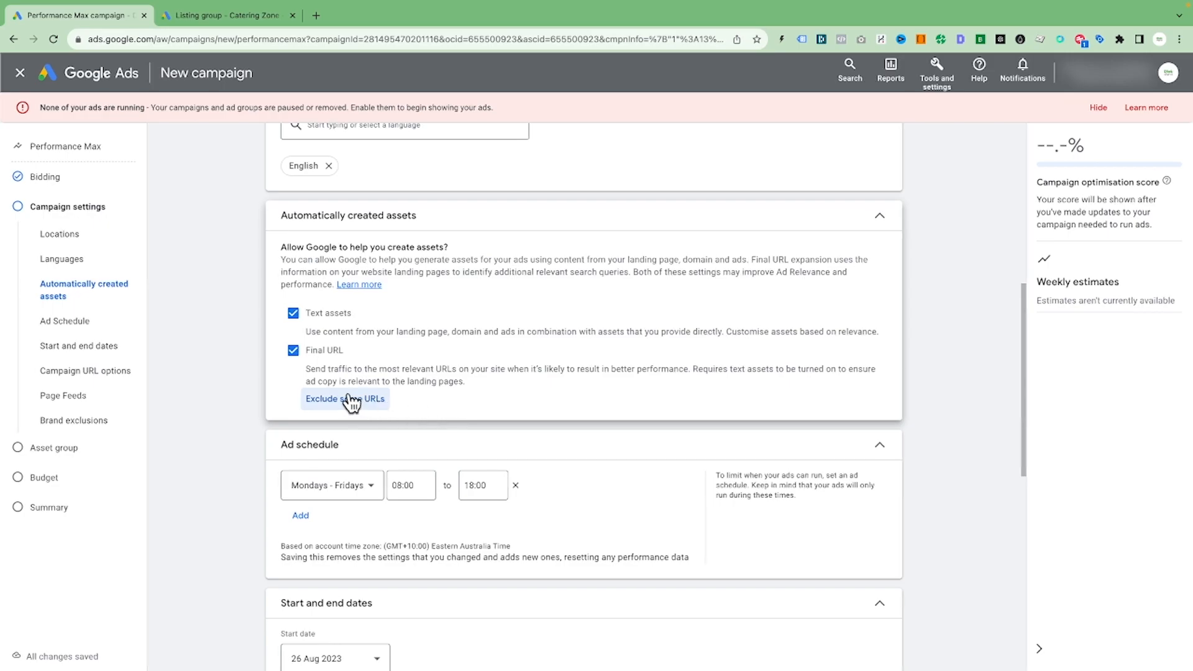
click(352, 401)
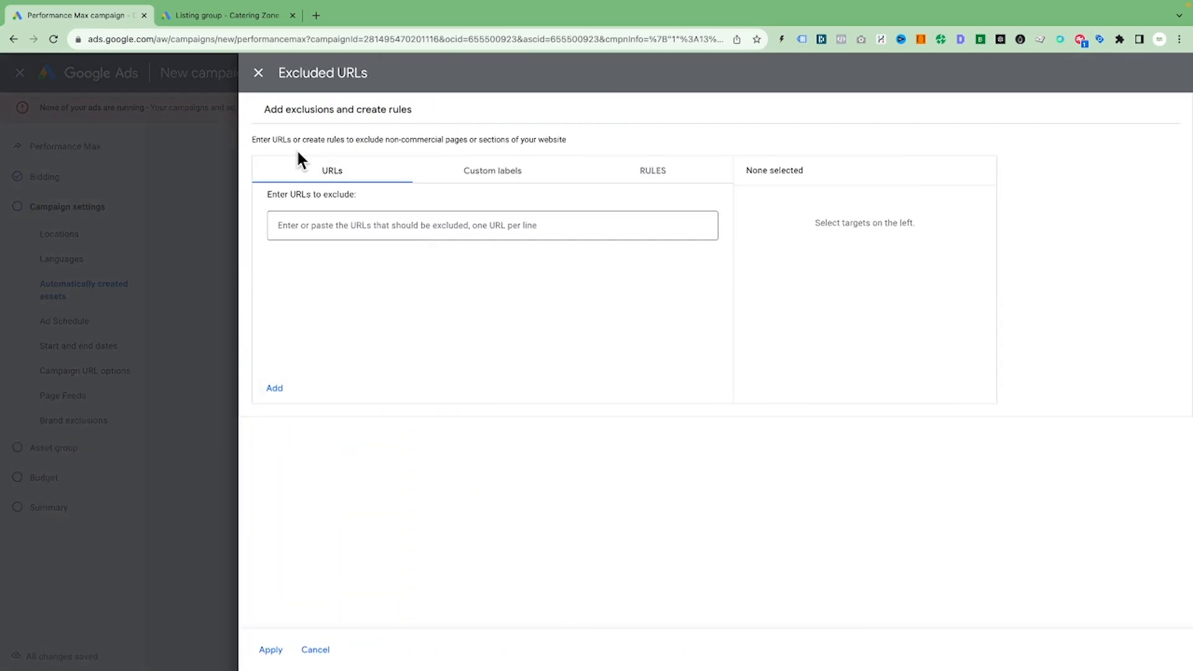
click(257, 74)
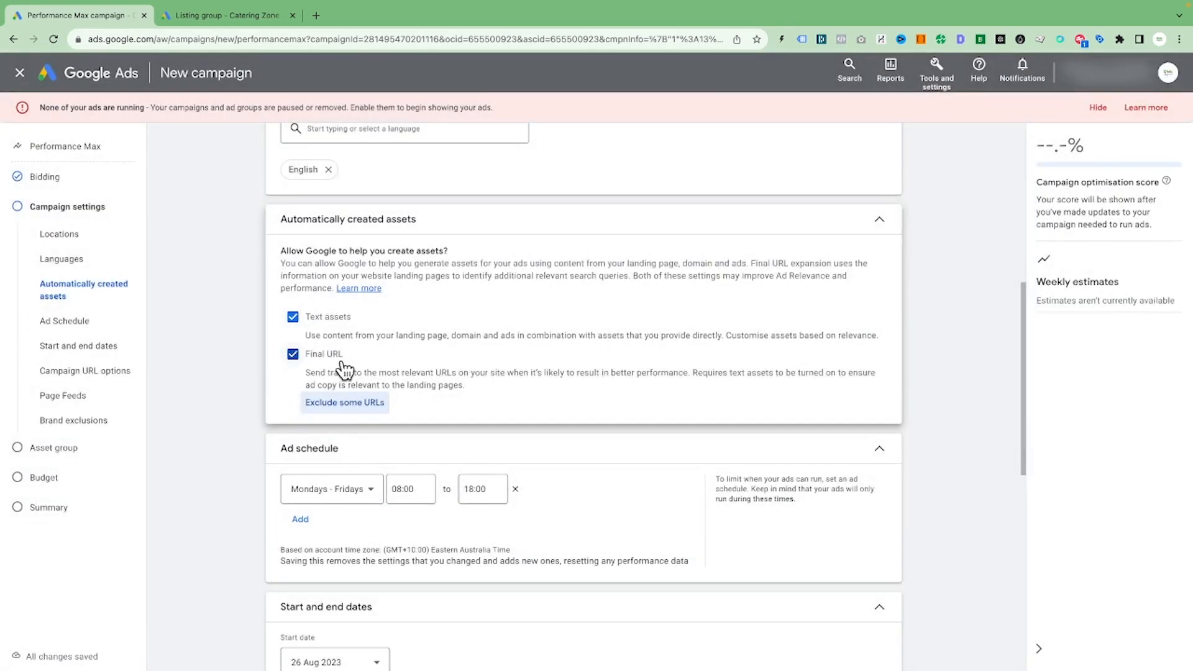
Turn off the Final URL and Text assets options for automatically created assets, and re-enable both
click(292, 356)
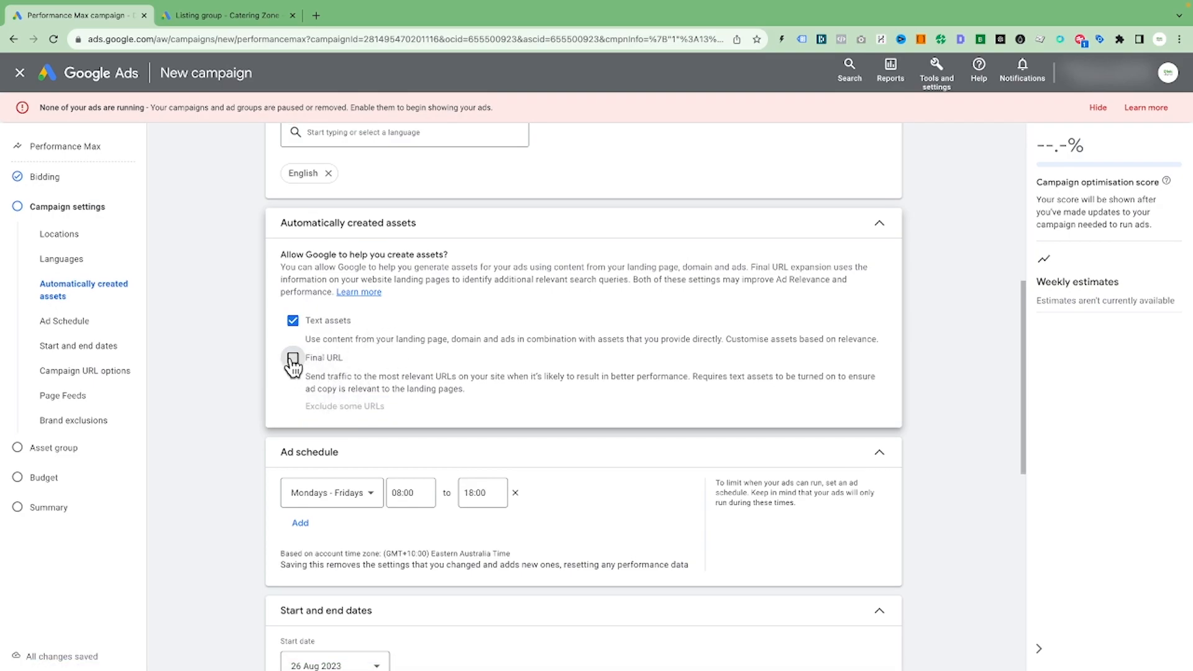
click(291, 329)
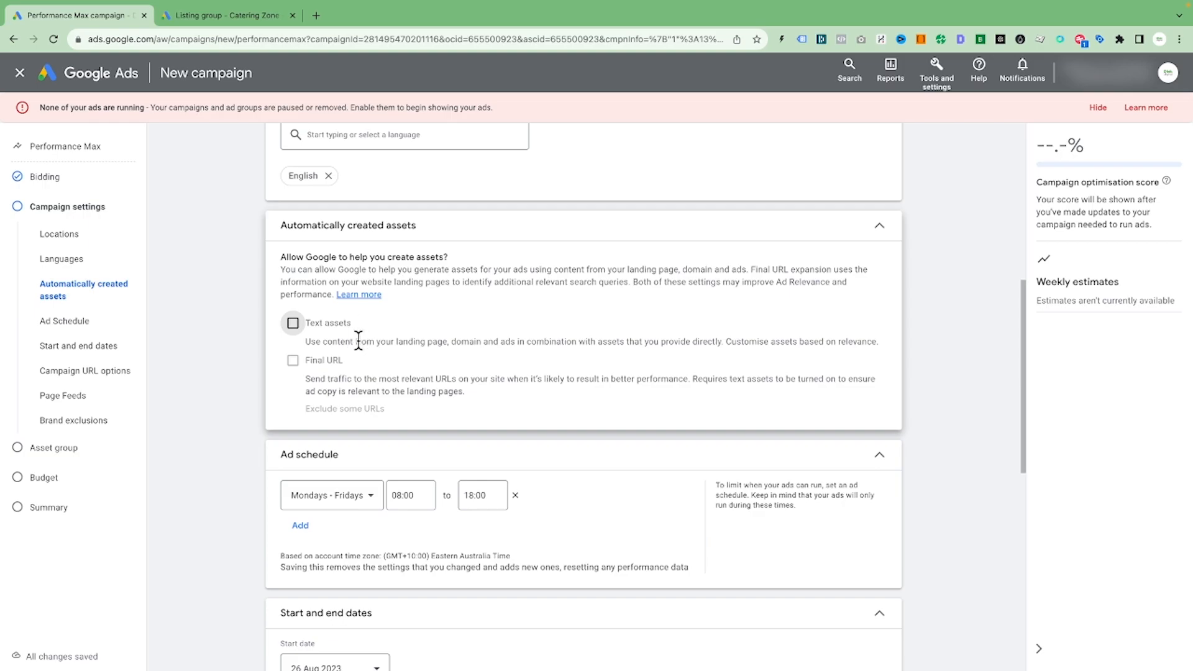
click(294, 361)
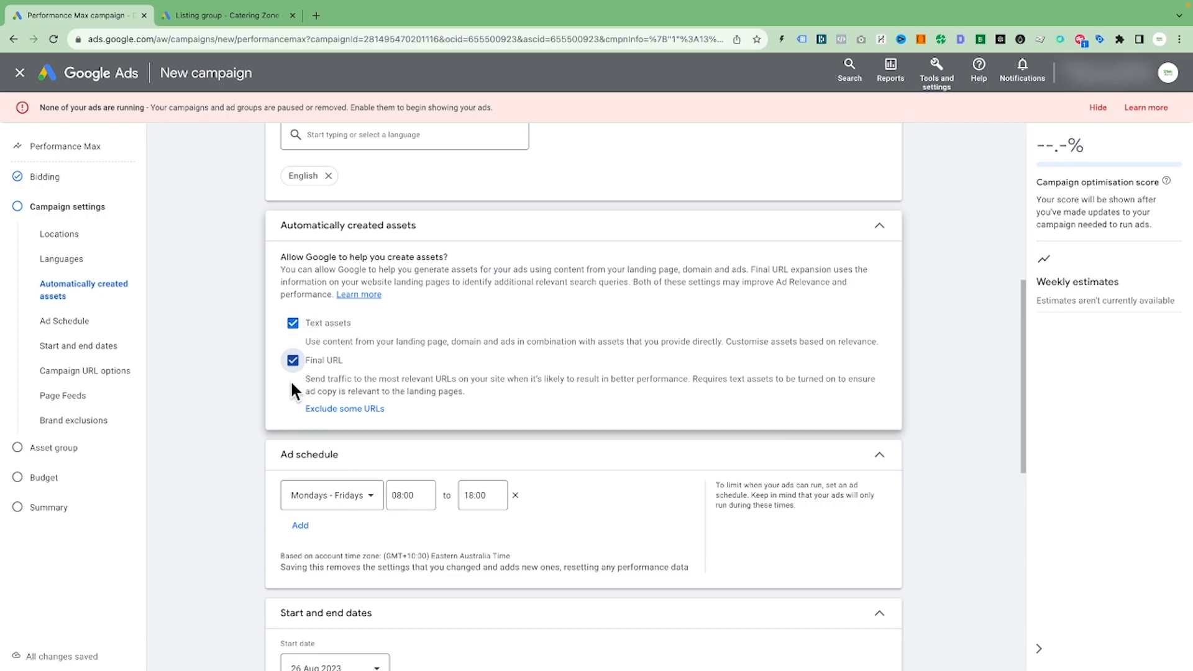
click(292, 323)
Continue to the asset group stage and name the asset group "Seo in Sydney +AUG"
scroll(472, 363, down, 10)
click(883, 597)
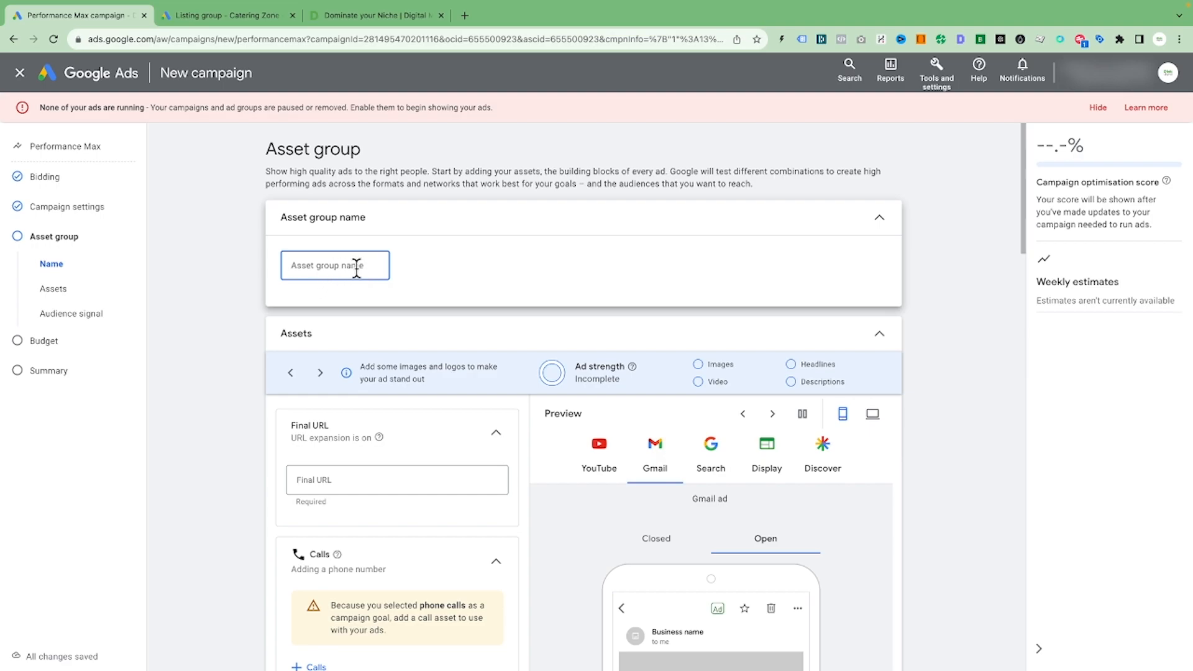
click(357, 267)
scroll(348, 262, down, 2)
scroll(373, 261, up, 2)
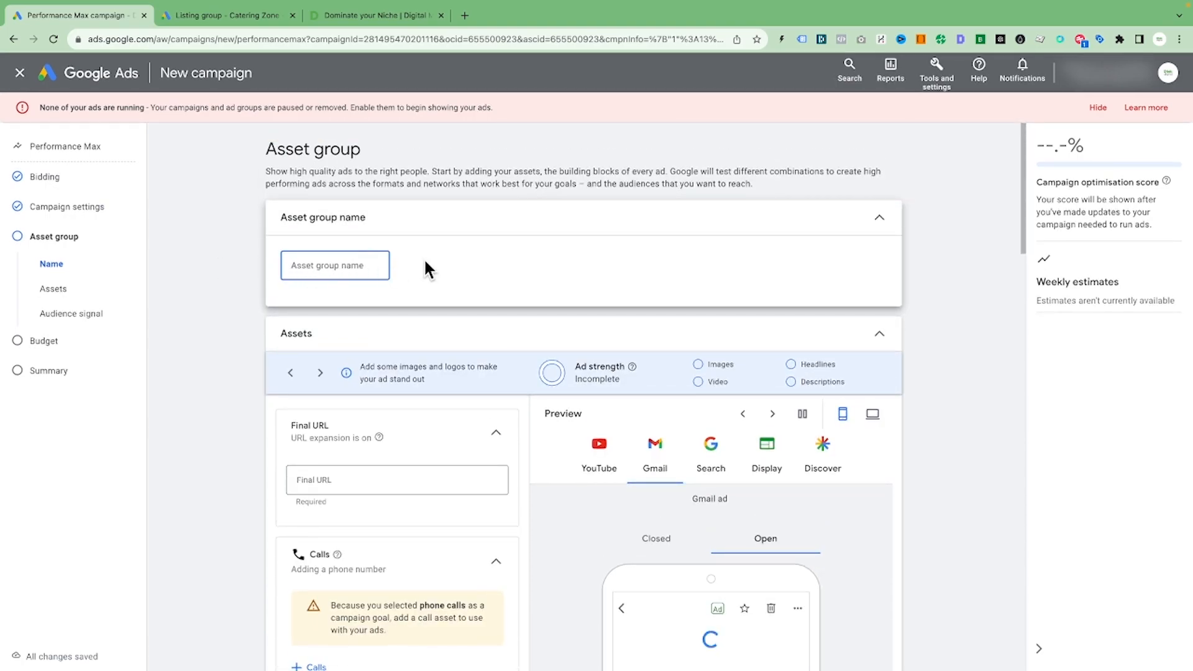
text(Seo)
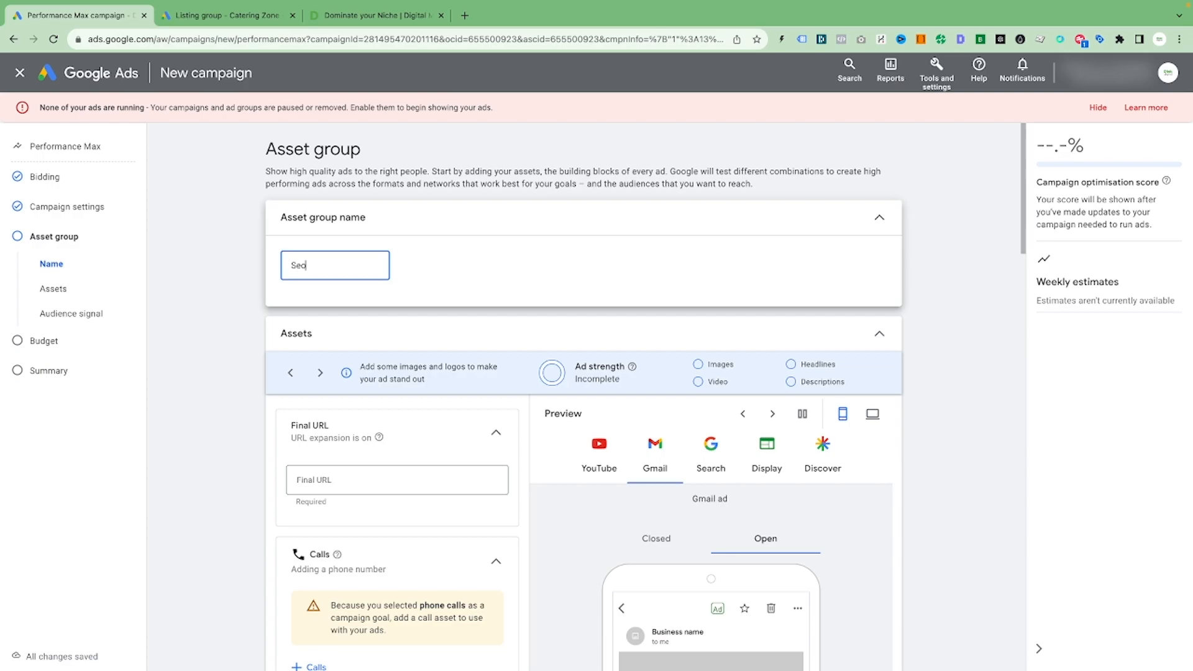
text( in Syndey)
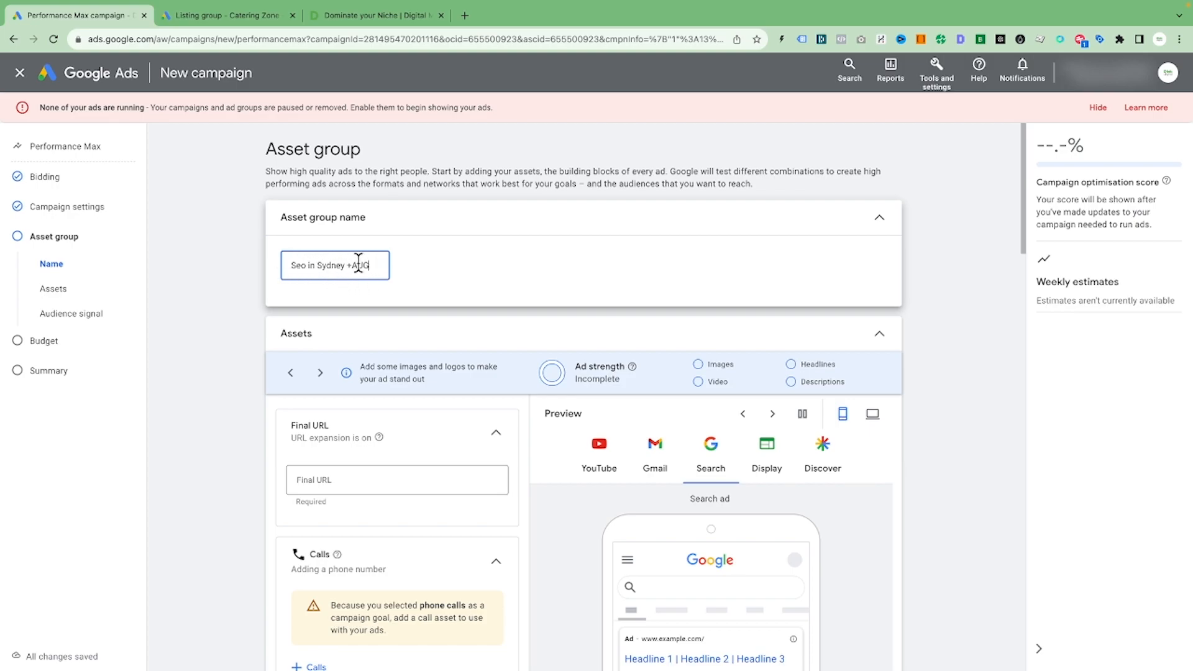
click(399, 479)
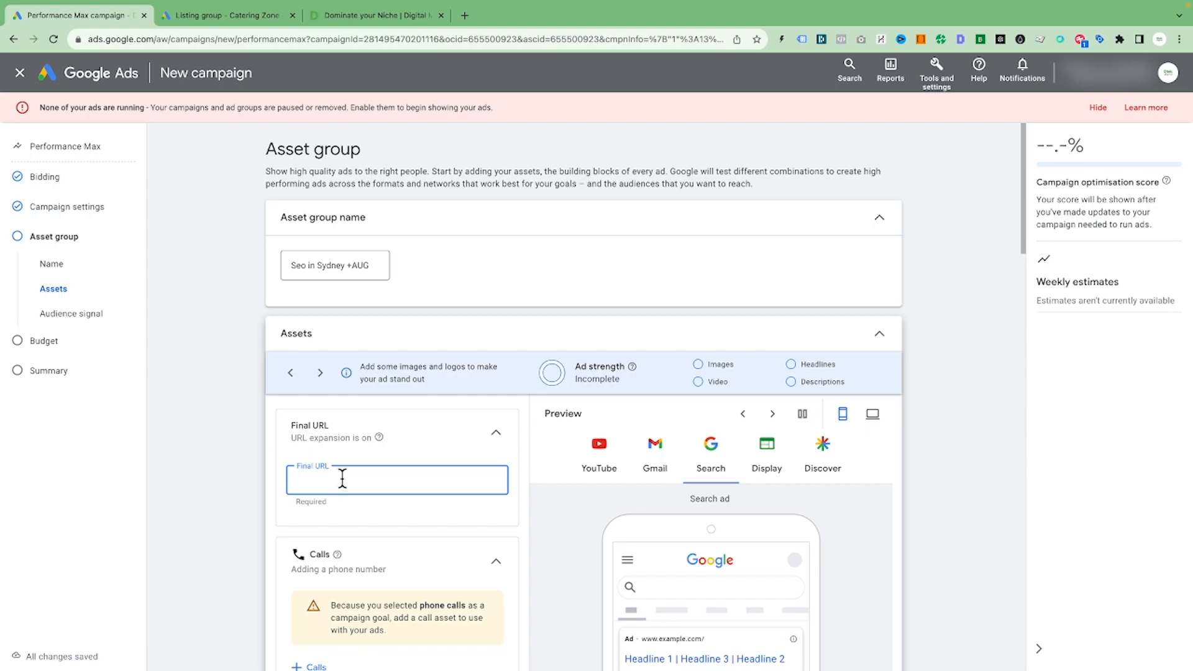
click(375, 18)
click(231, 39)
click(268, 39)
triple_click(268, 39)
key(ctrl+c)
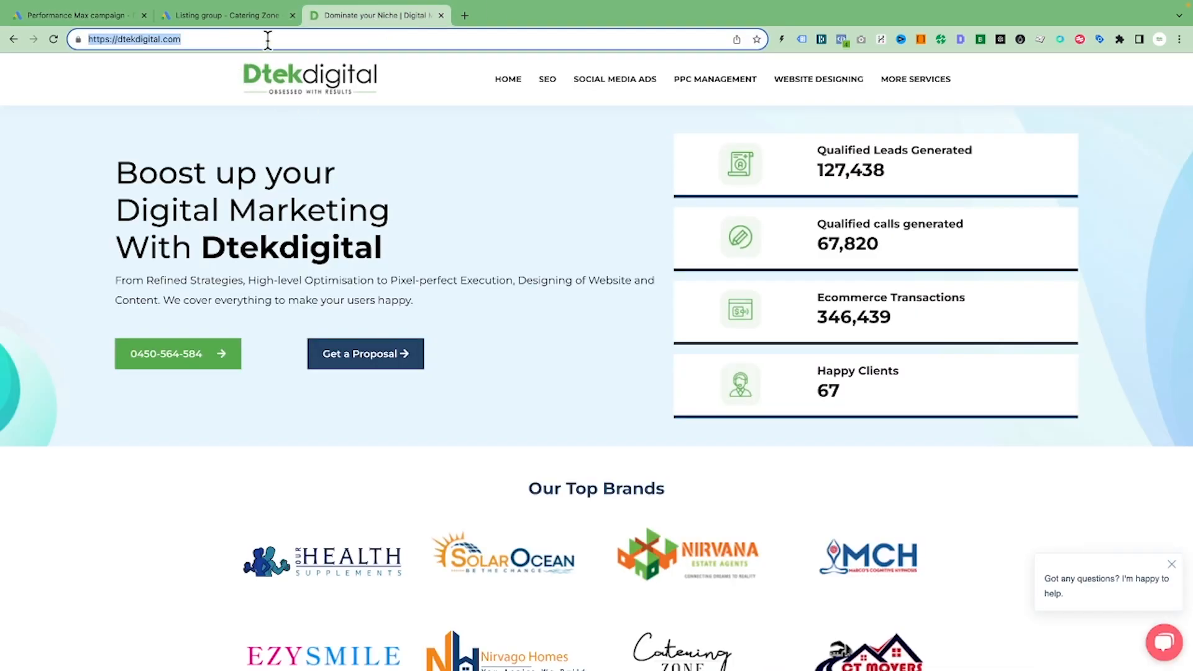
click(96, 16)
key(ctrl+v)
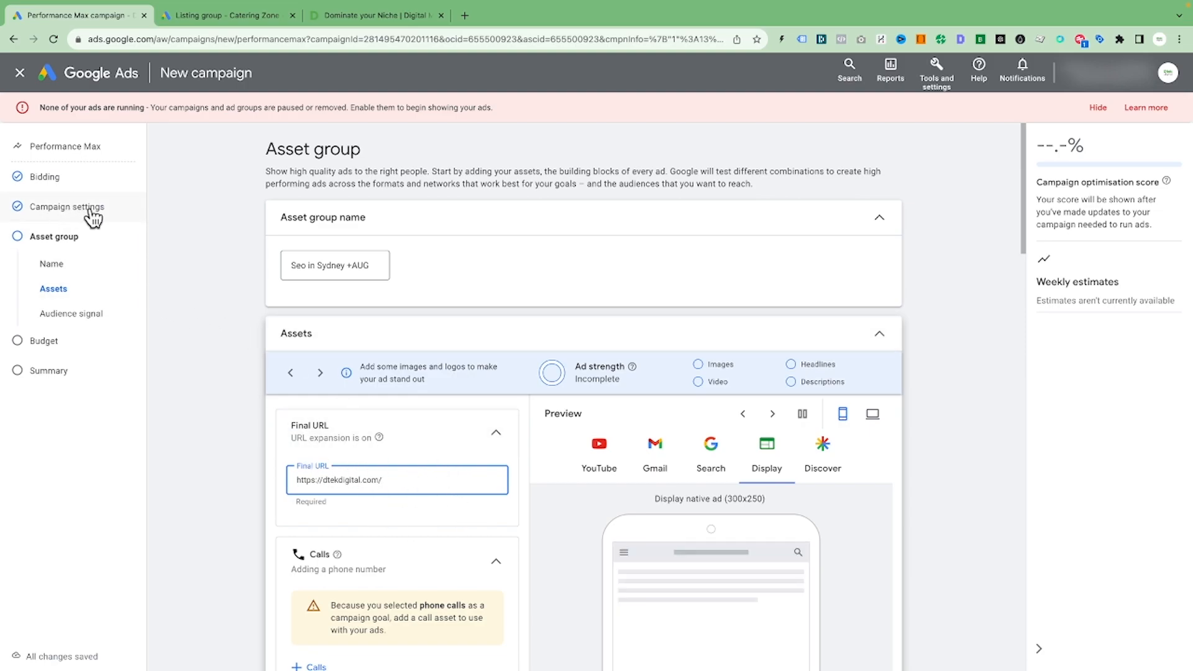
Add the first existing phone number in the list as the campaign's call asset and apply it
scroll(471, 481, down, 3)
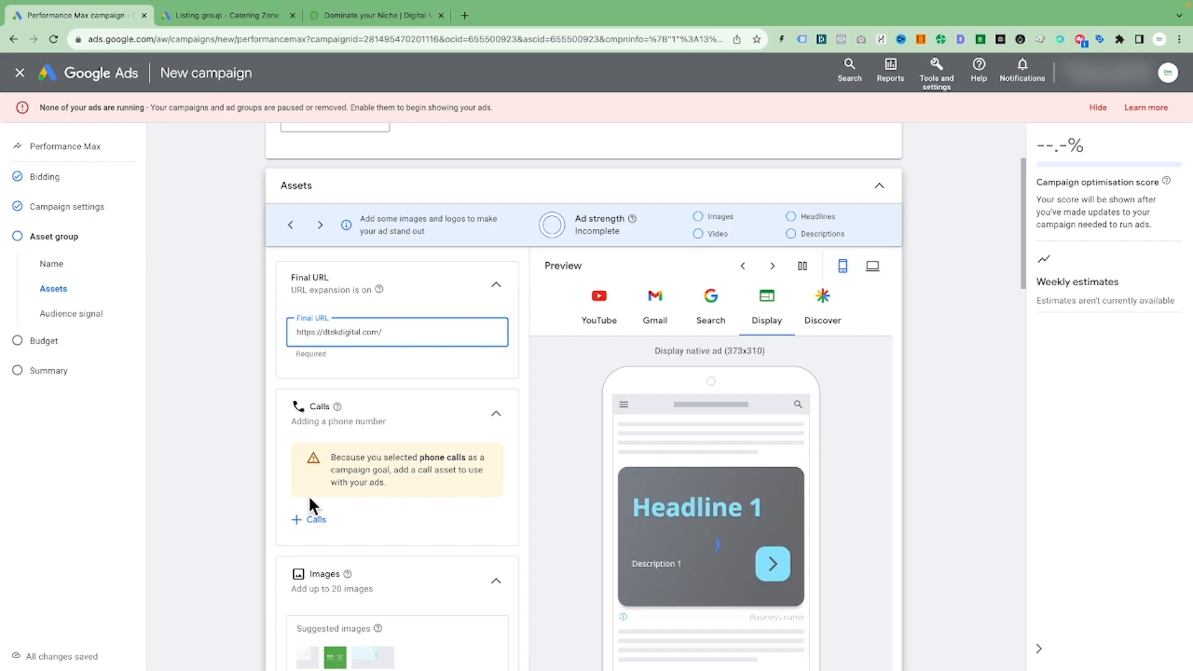
click(311, 521)
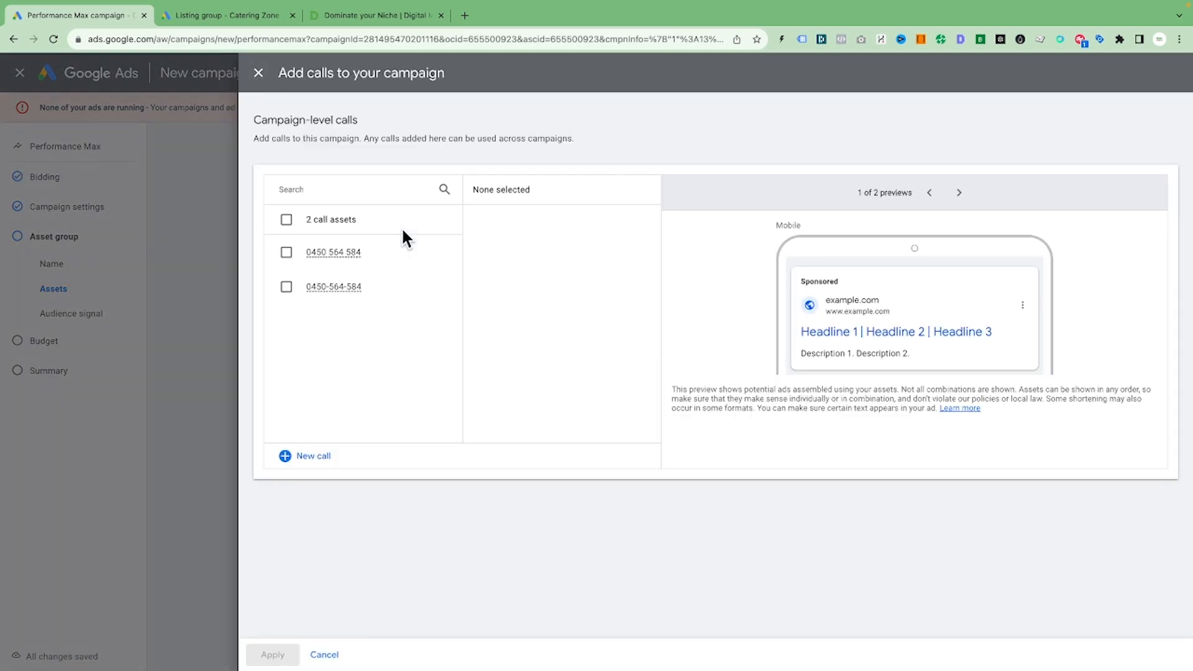
click(286, 252)
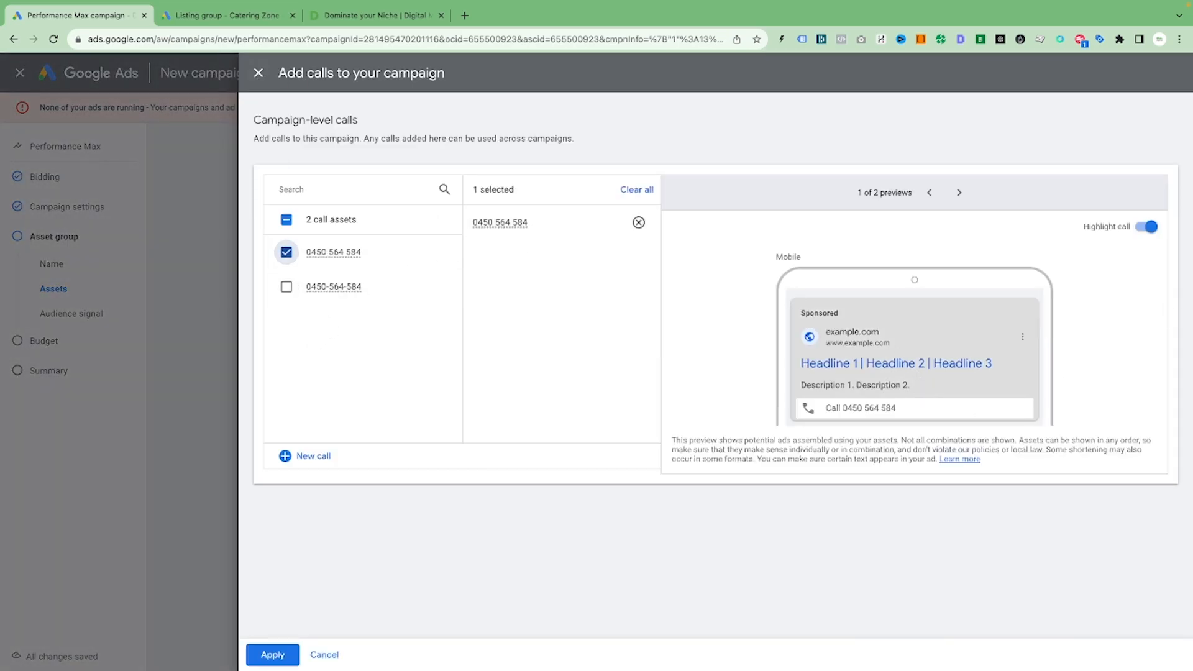
click(271, 653)
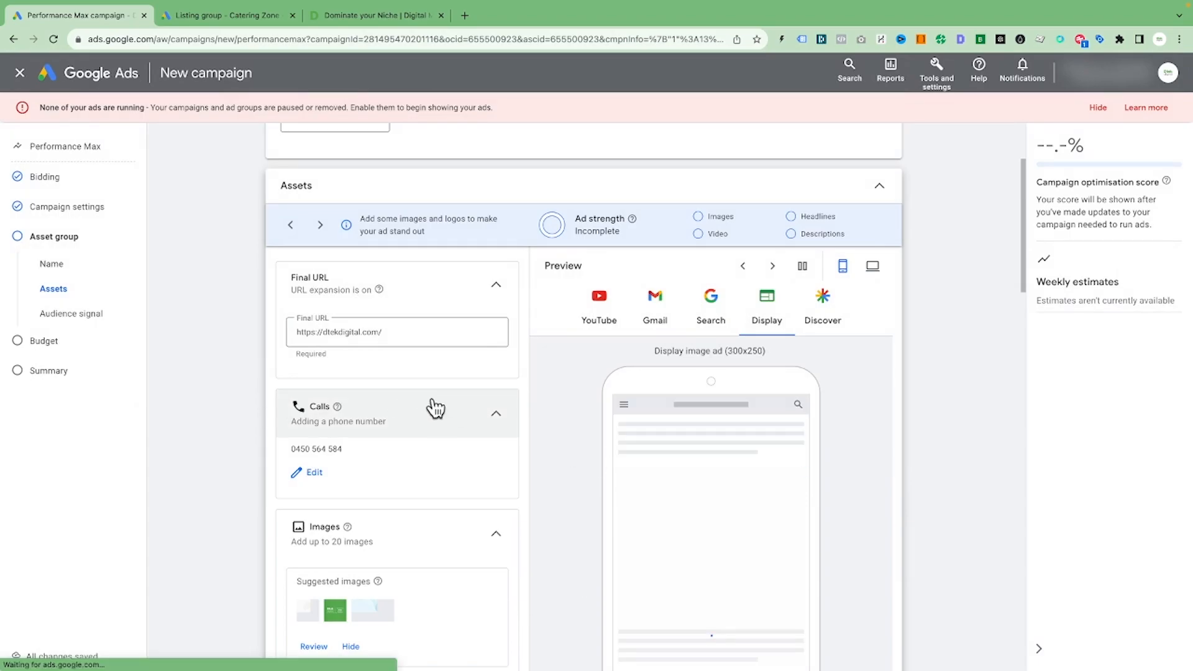
Select both green Dtek digital banners suggested from the final URL and all three recent assets as asset group images
scroll(449, 409, down, 5)
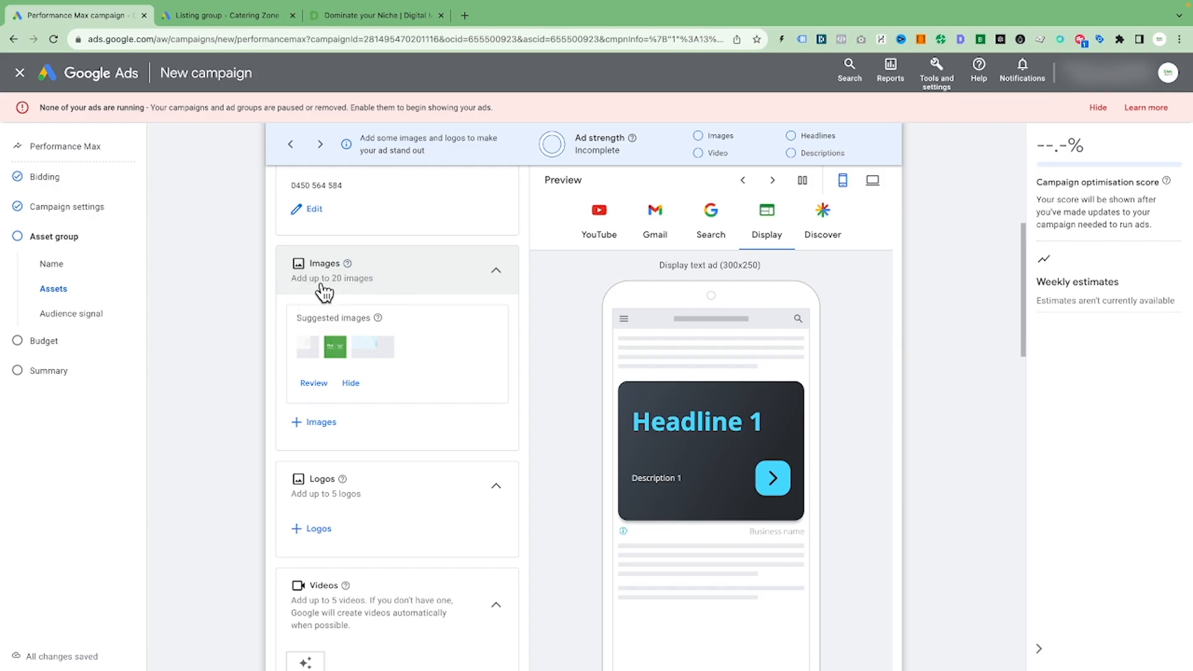
scroll(353, 507, down, 3)
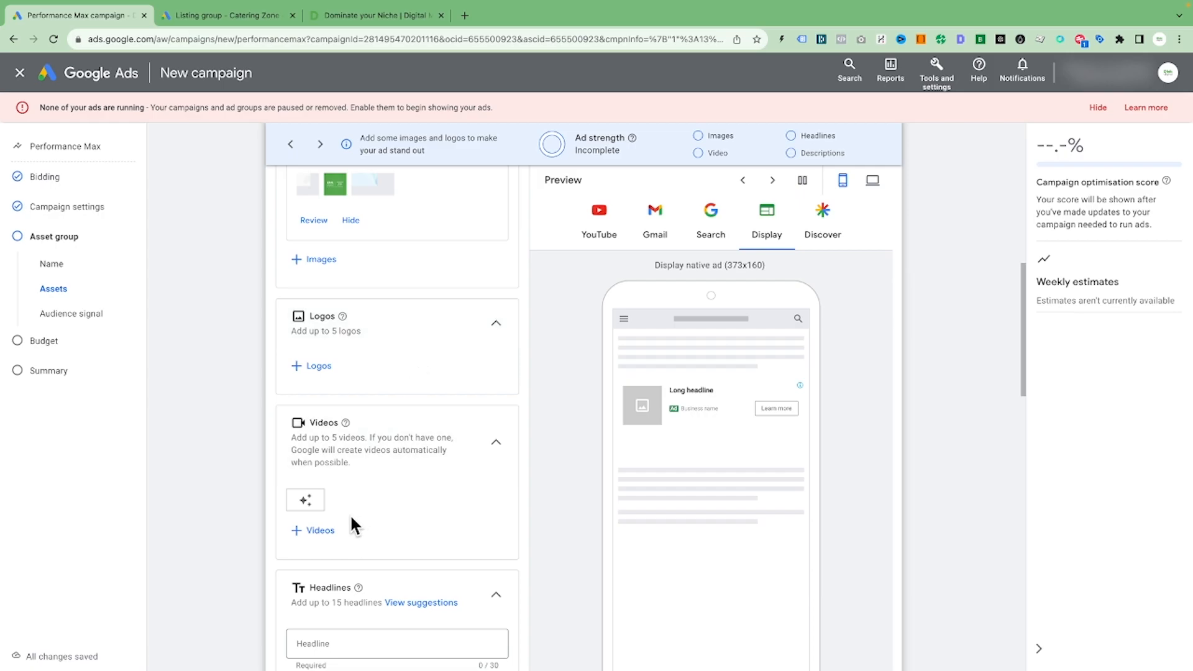
scroll(385, 497, down, 2)
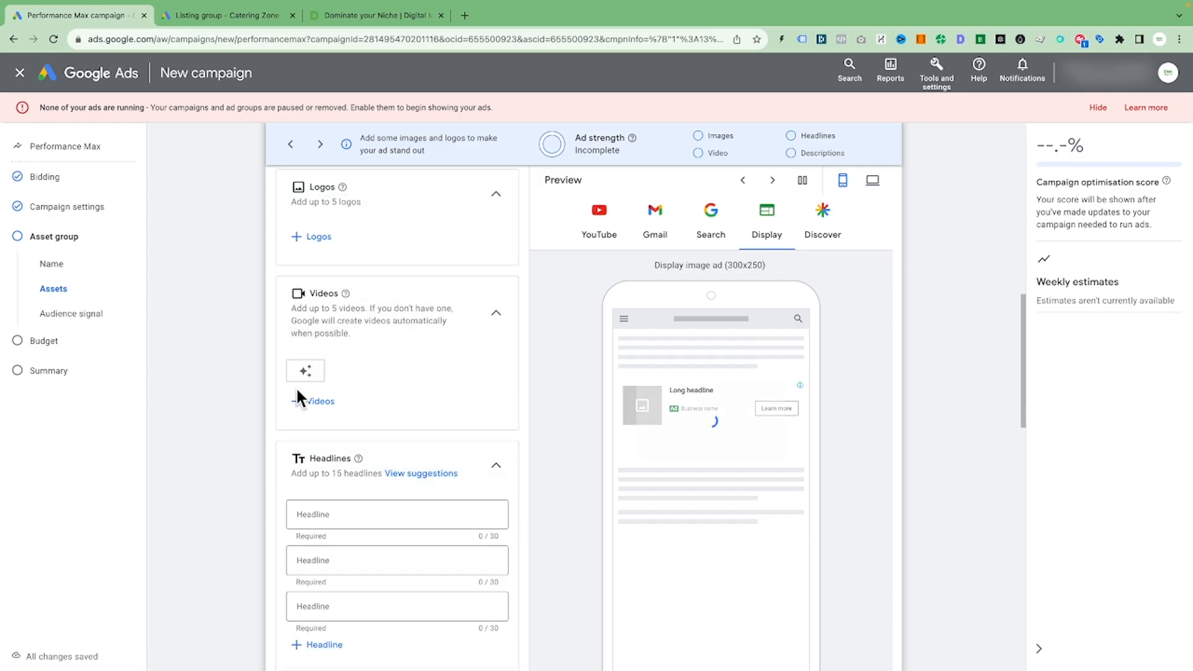
scroll(334, 356, up, 5)
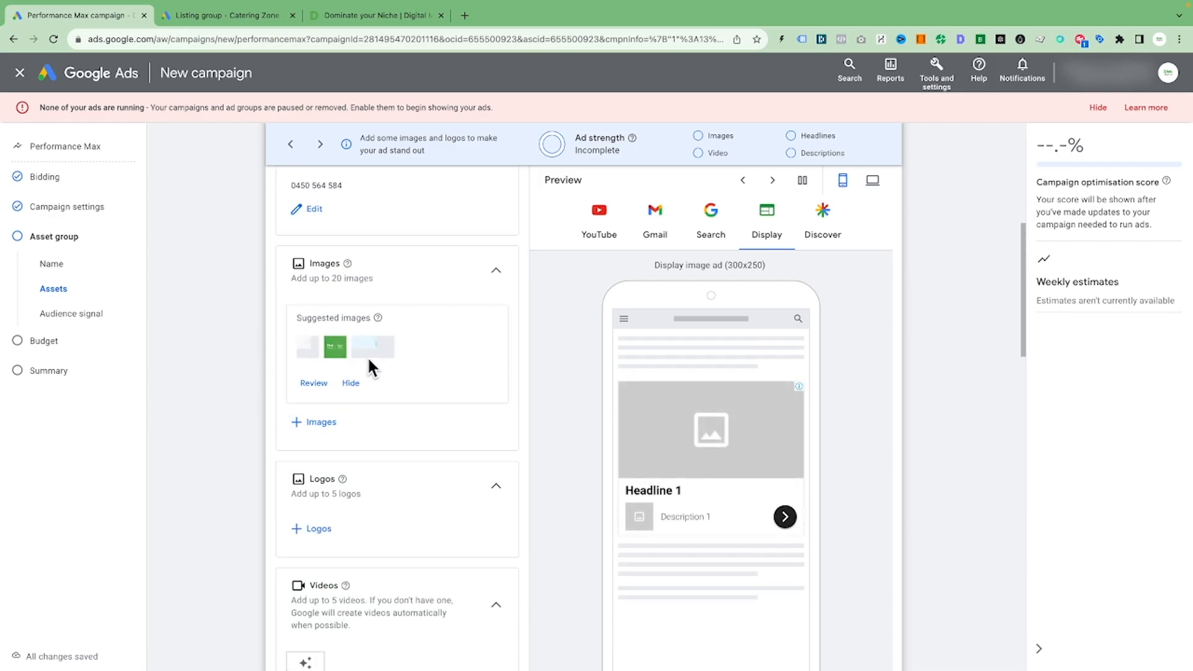
click(326, 425)
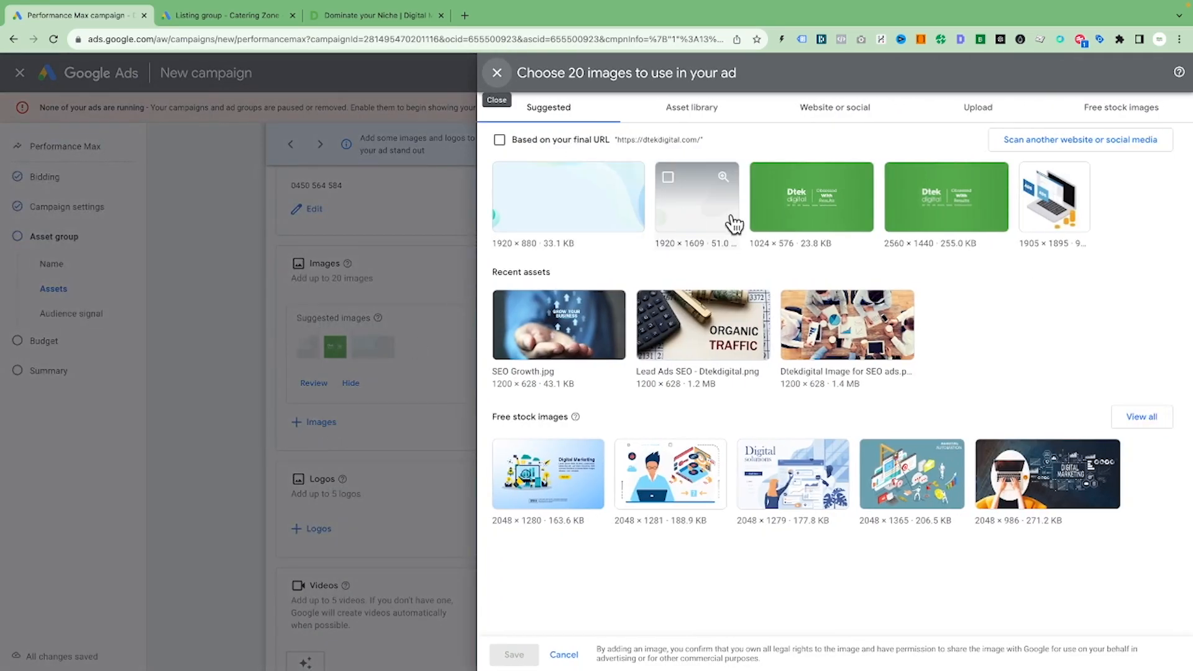
click(762, 177)
click(912, 185)
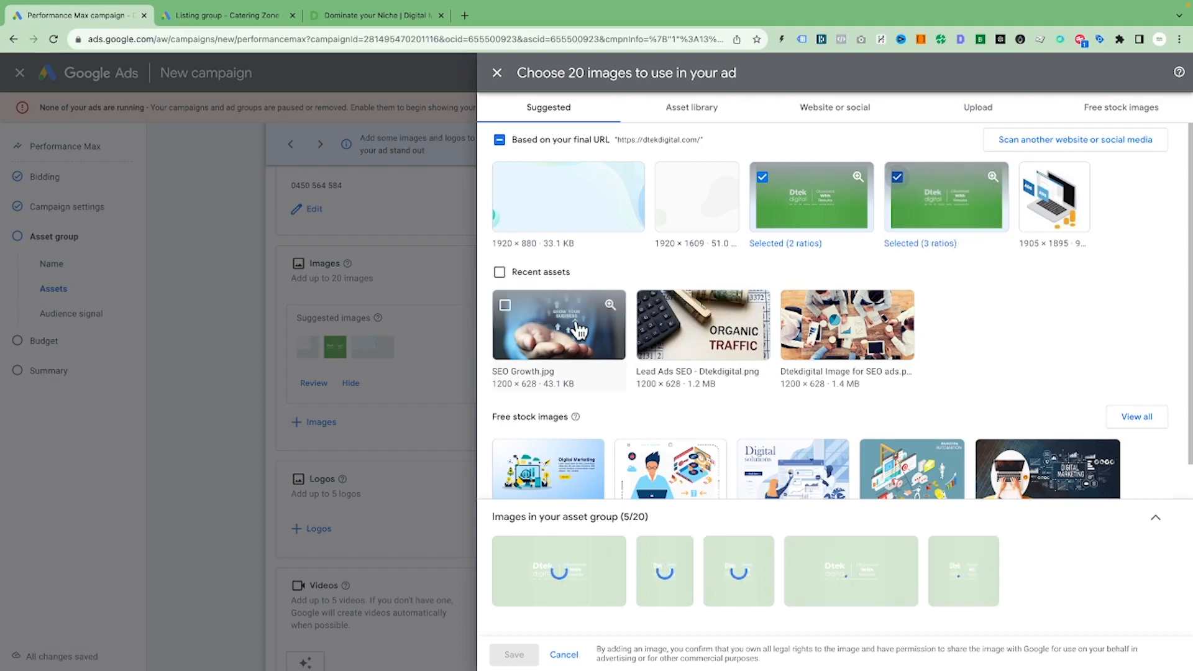
click(507, 307)
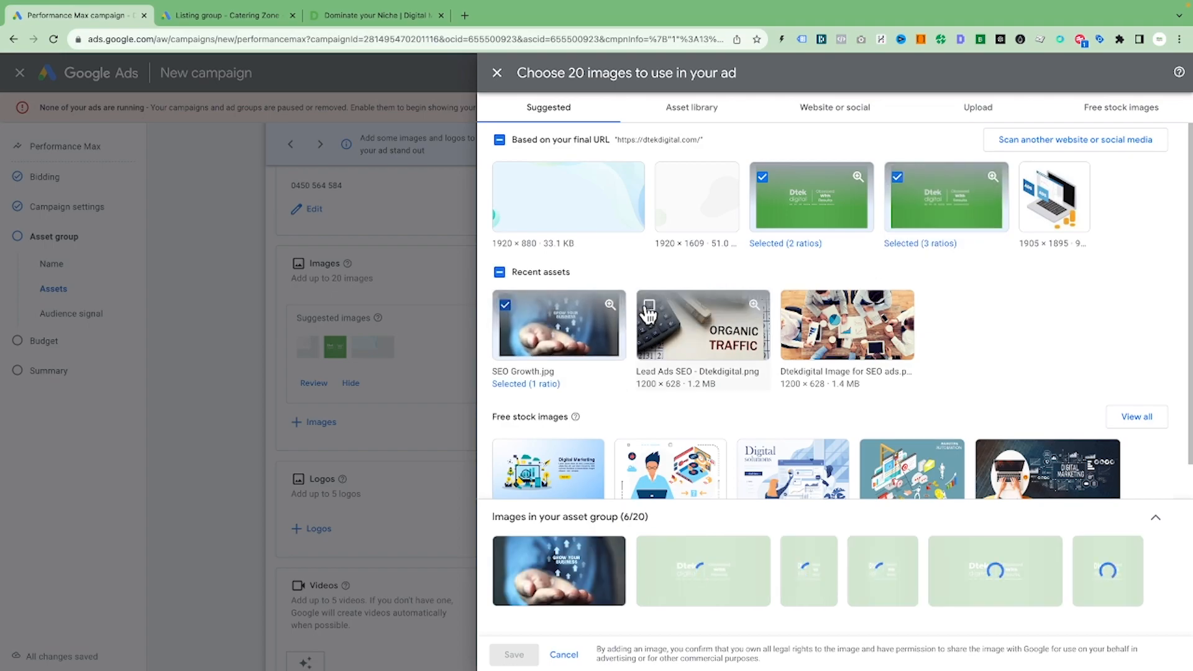
click(649, 305)
click(795, 307)
Add the first four free stock images, from the Digital Marketing illustration through the marketing automation one, to the image selection
click(527, 460)
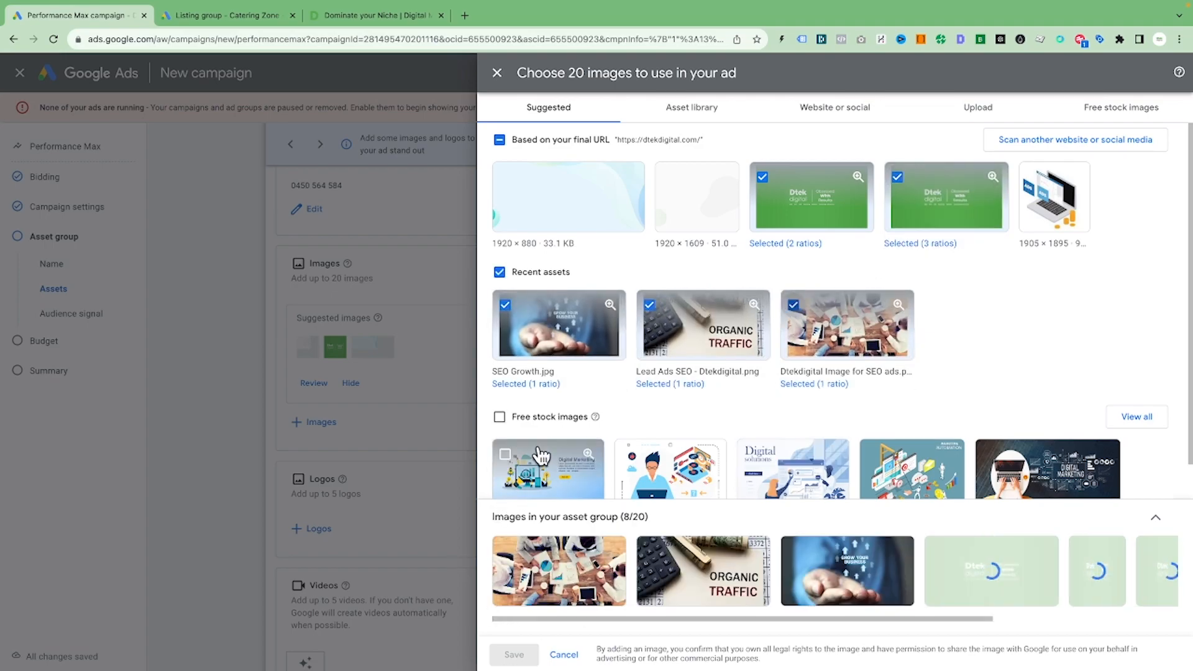
click(635, 461)
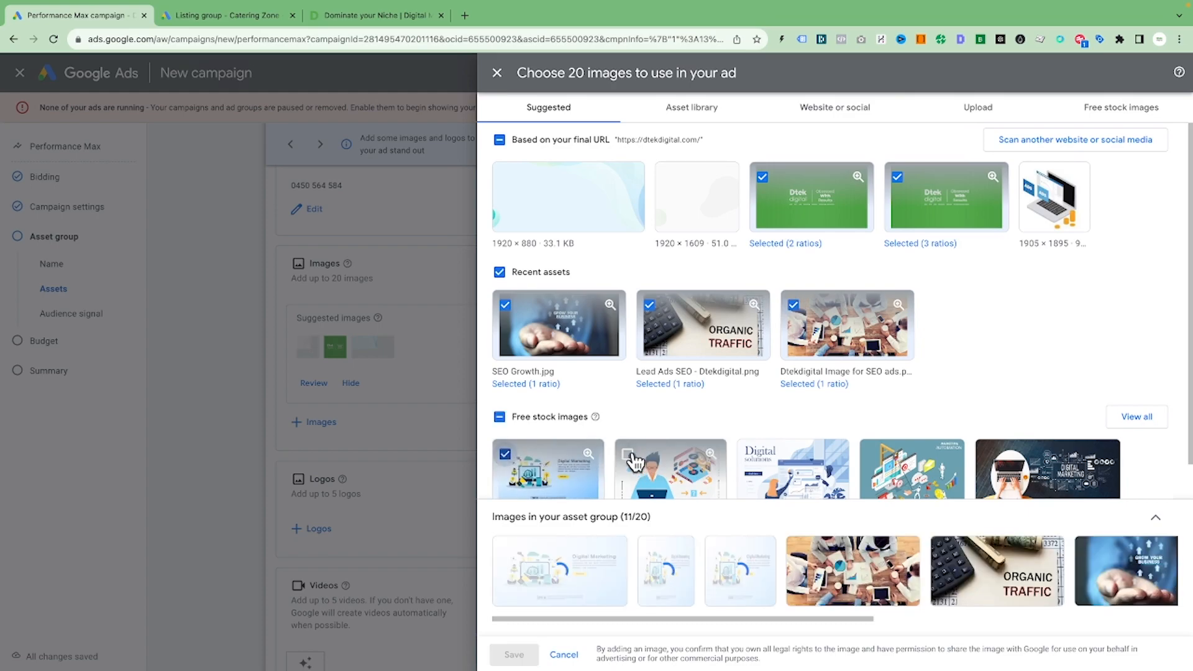
click(751, 460)
click(876, 460)
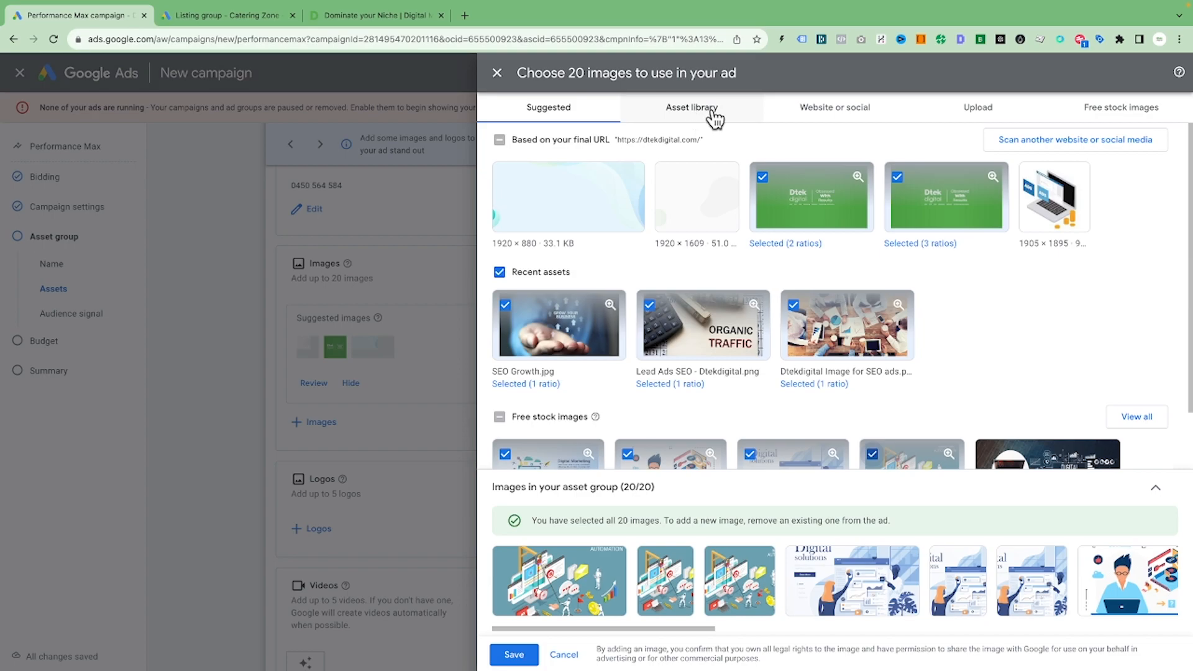
Review the asset library, website, upload and free stock image sources, and save the selected images to the asset group
click(697, 117)
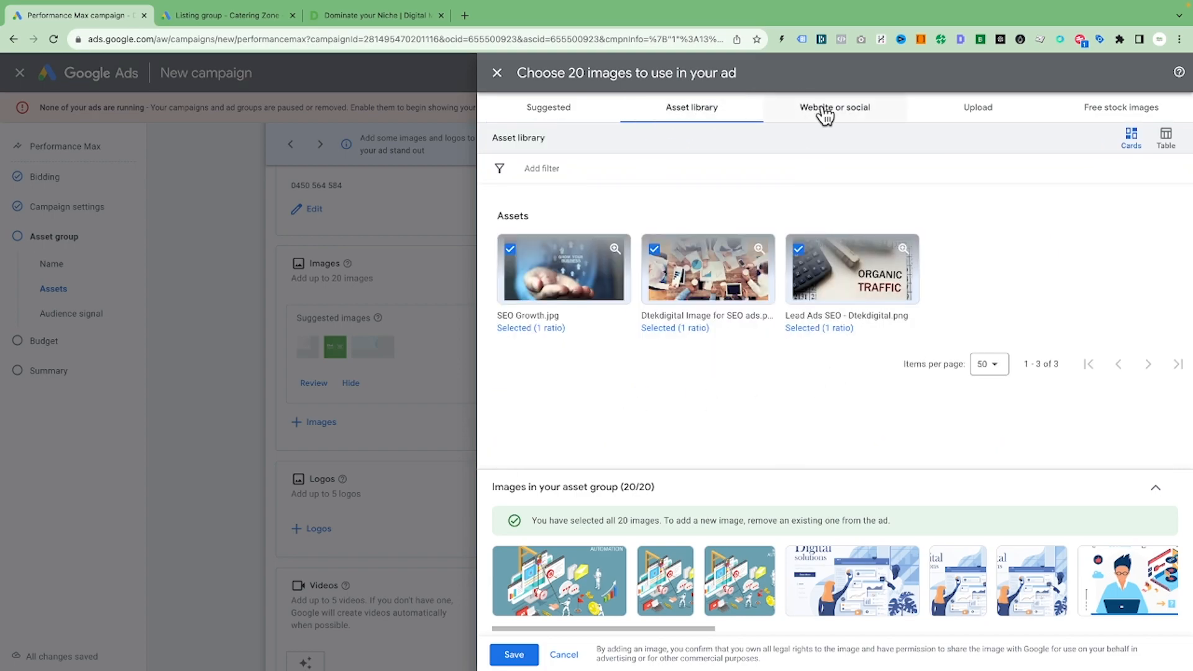
click(825, 114)
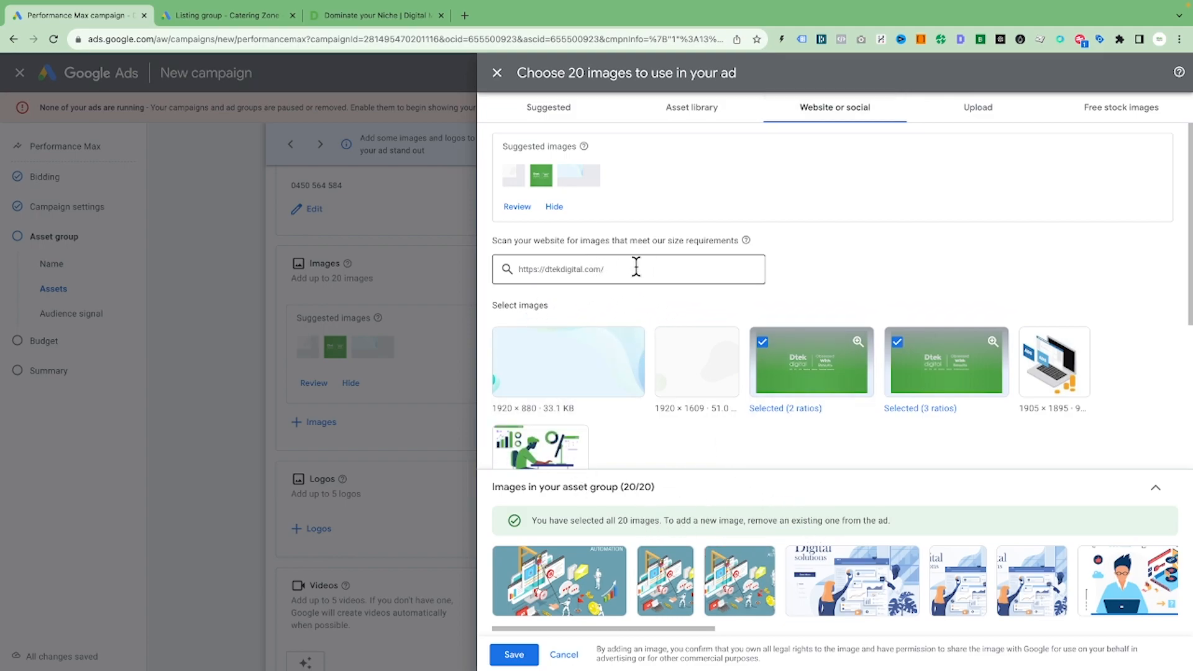
mouse_move(870, 559)
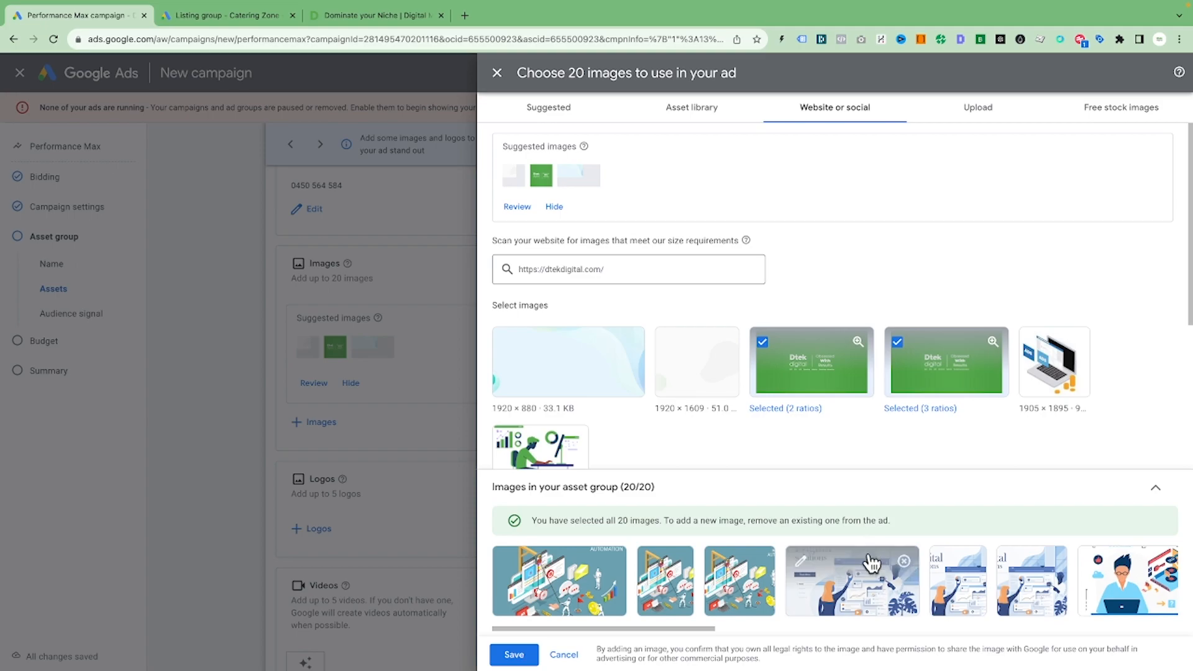
click(975, 118)
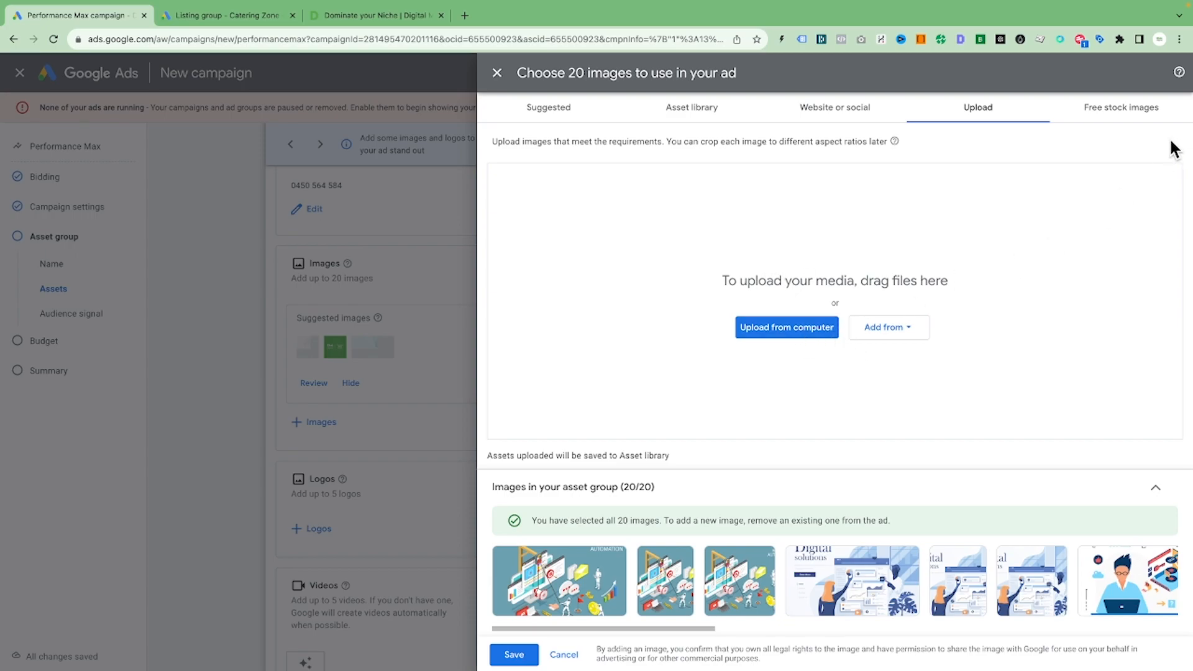
click(1106, 115)
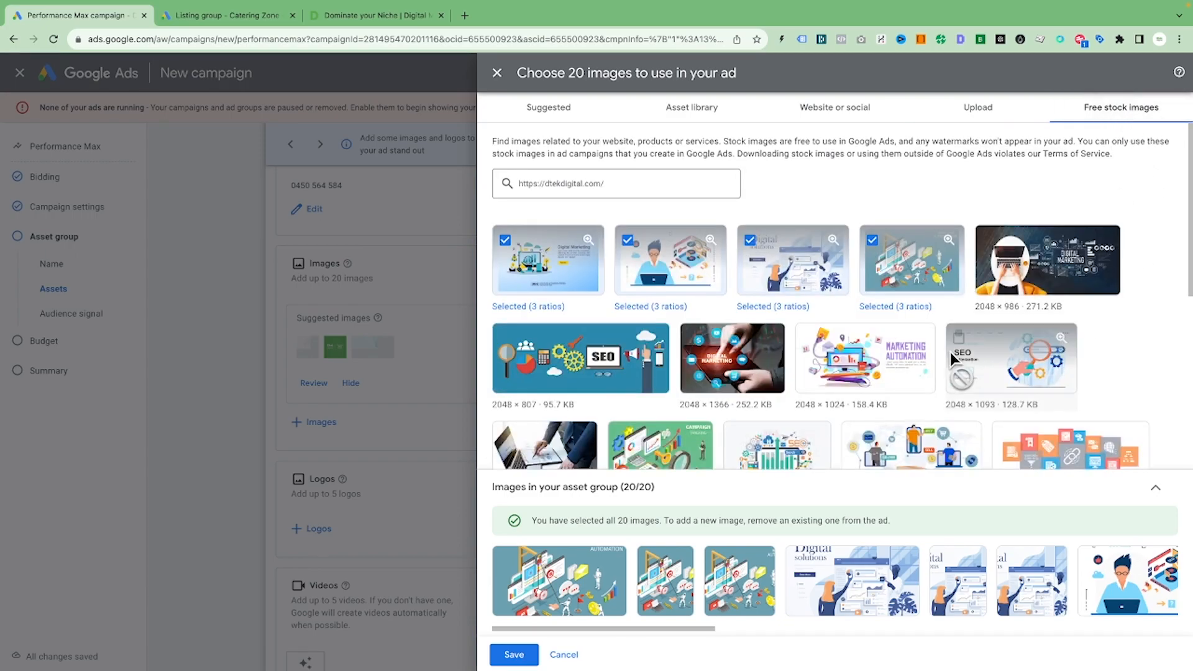
scroll(1139, 313, down, 6)
scroll(1138, 313, up, 3)
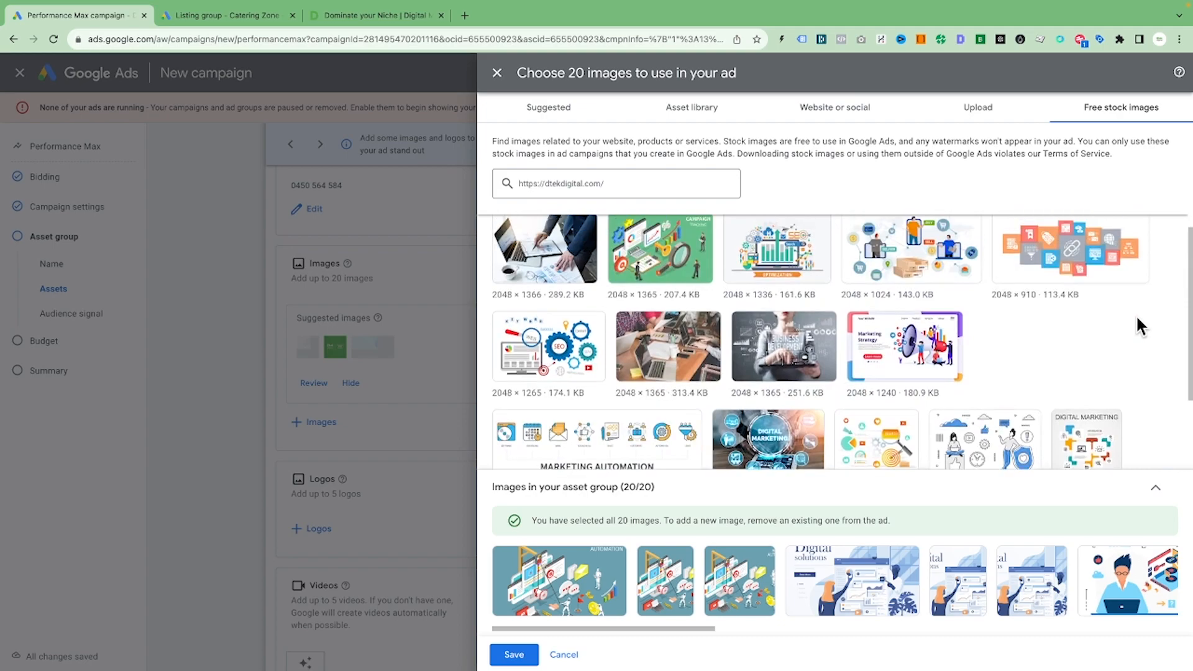
scroll(1137, 314, down, 2)
scroll(796, 337, down, 1)
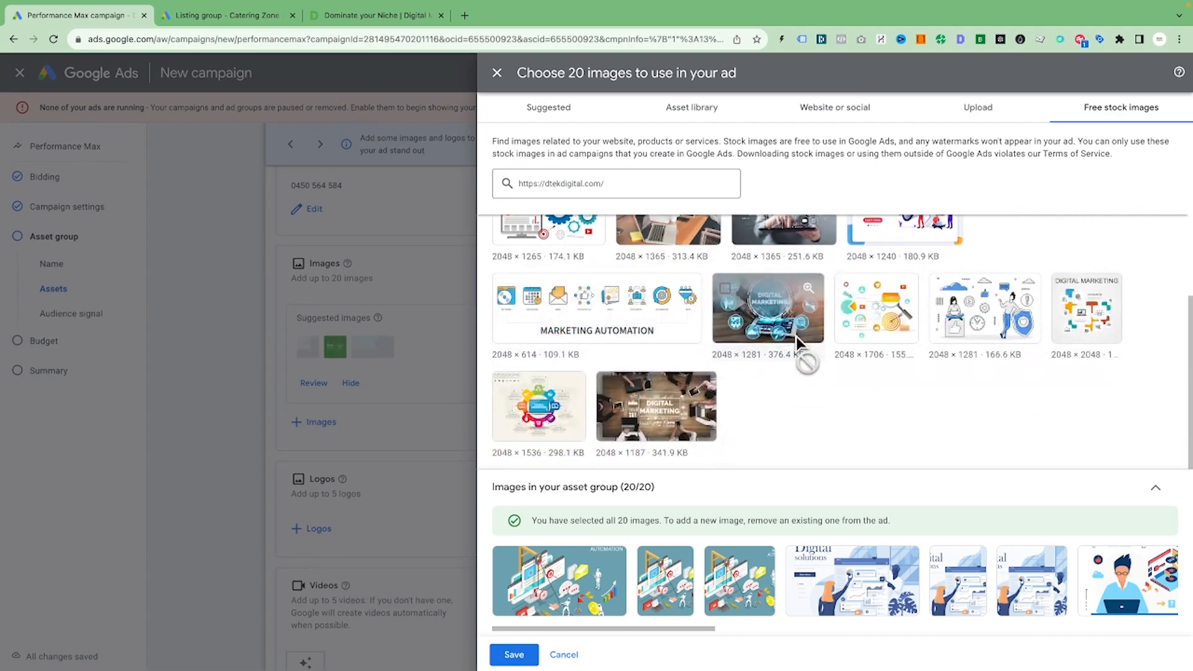
scroll(868, 322, up, 5)
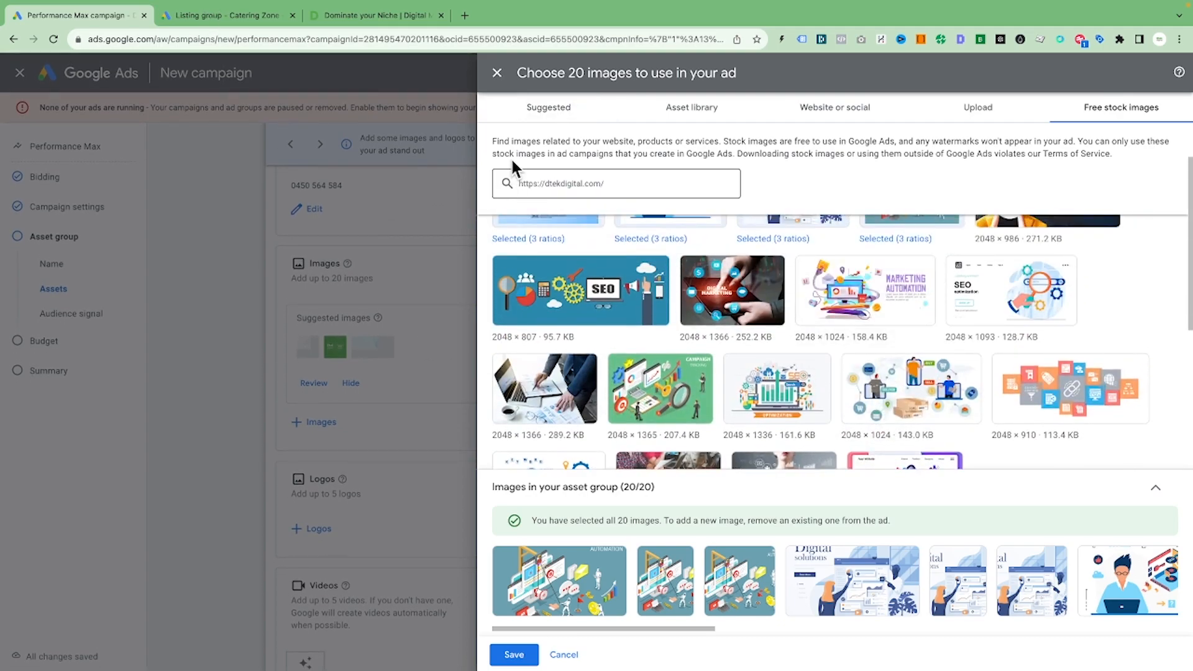
click(511, 655)
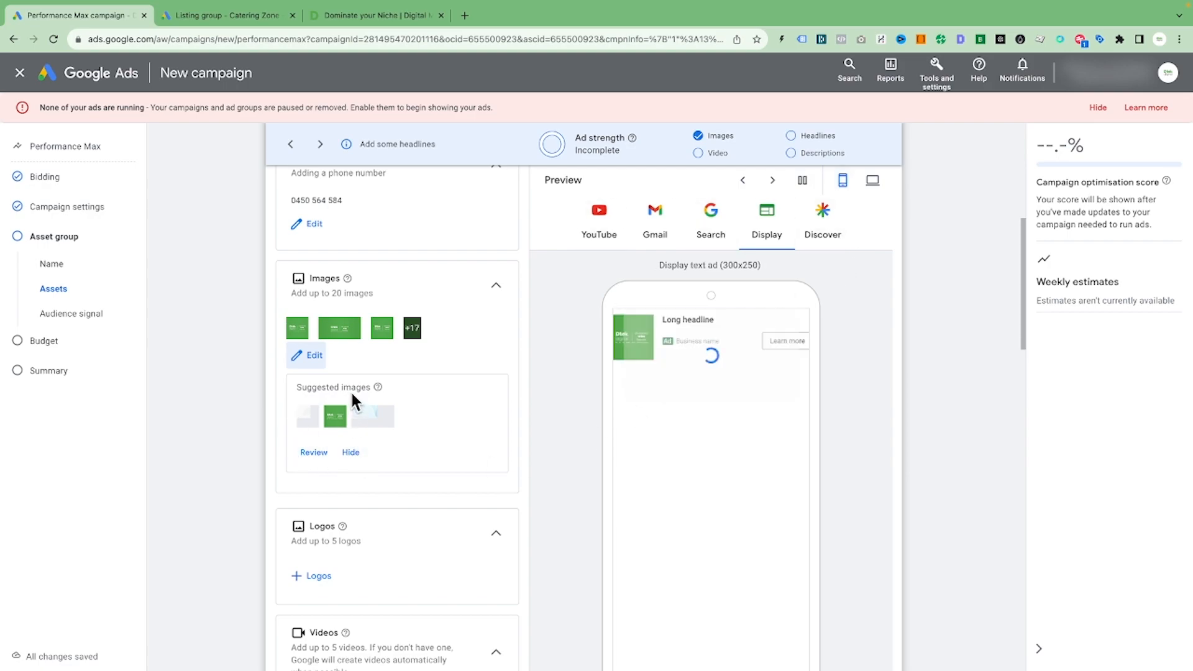
scroll(375, 474, down, 3)
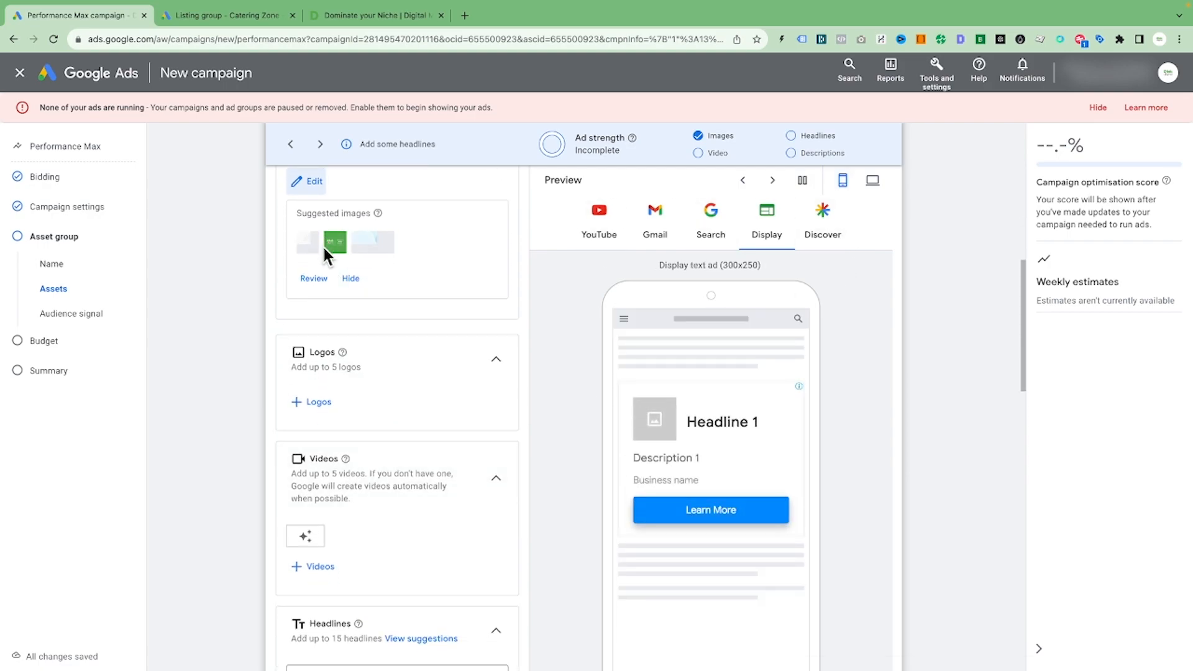
click(312, 403)
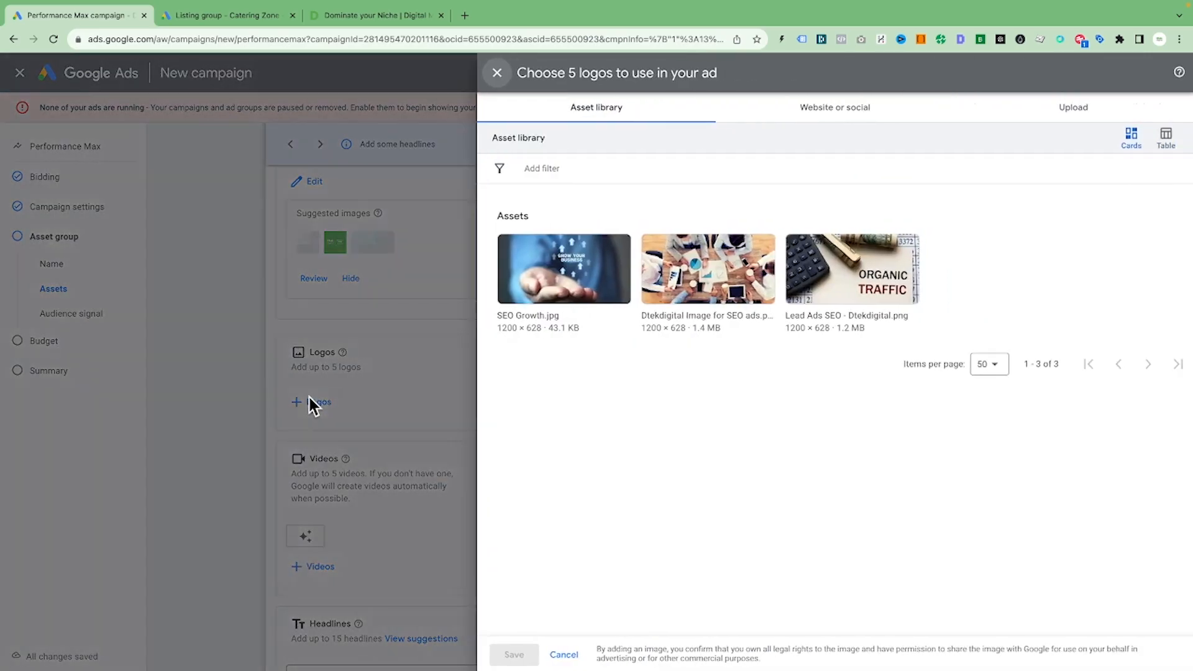
click(506, 244)
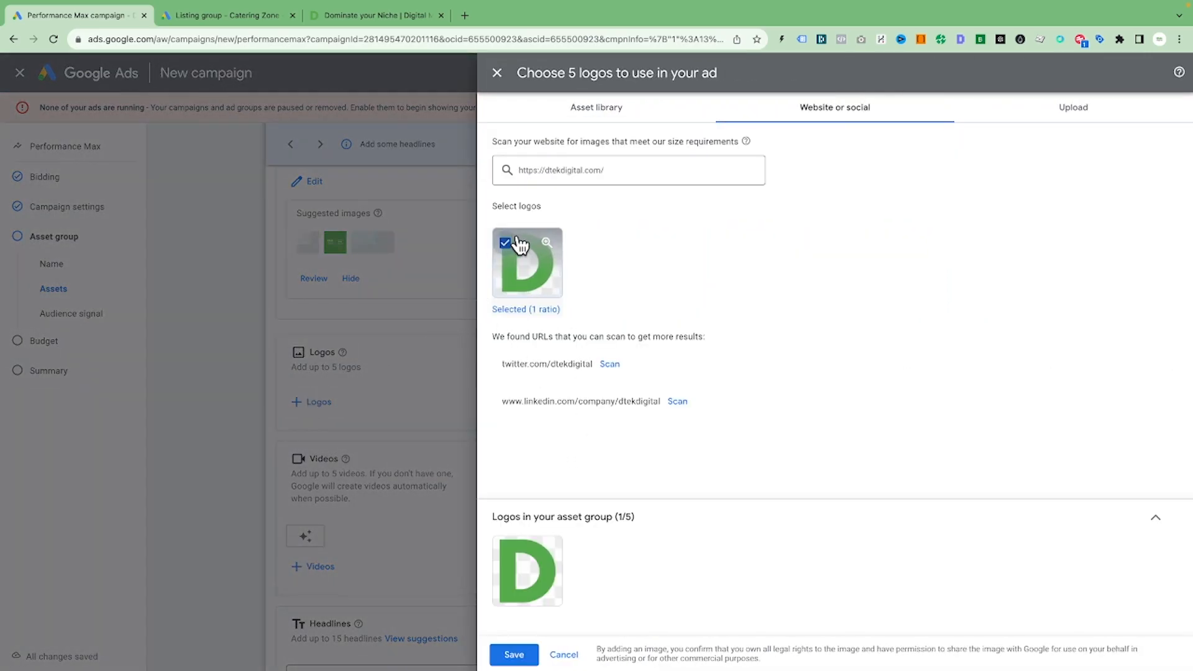
click(513, 655)
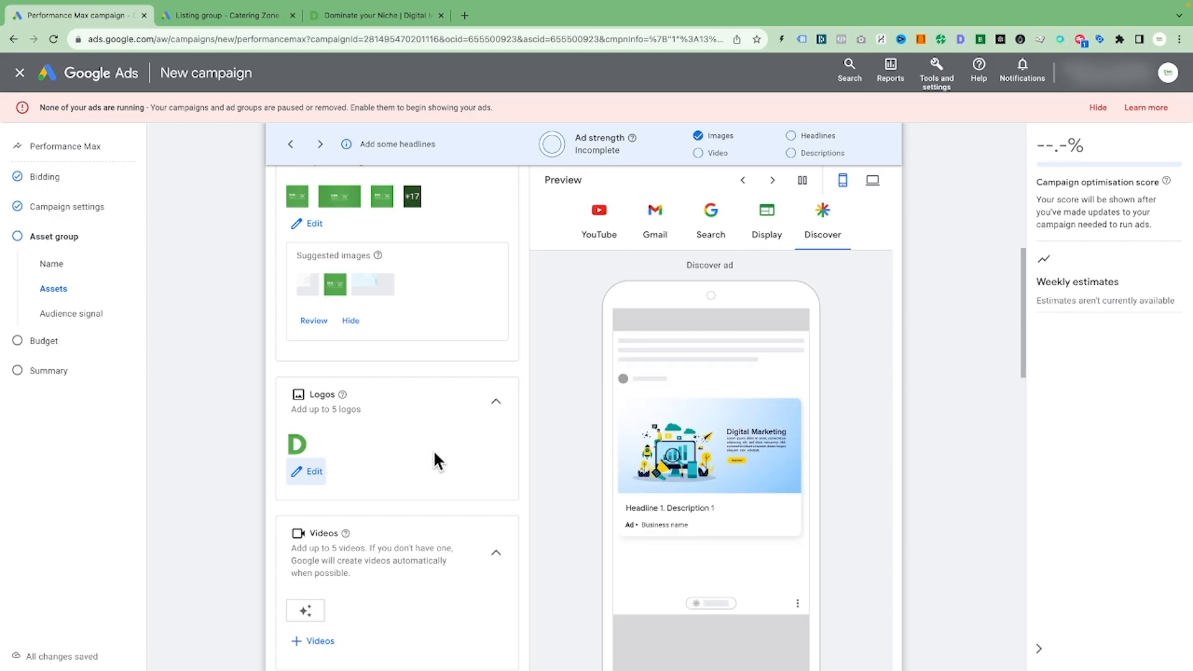
Examine the templates offered for creating a video asset and leave the video creator without using one
scroll(314, 512, down, 2)
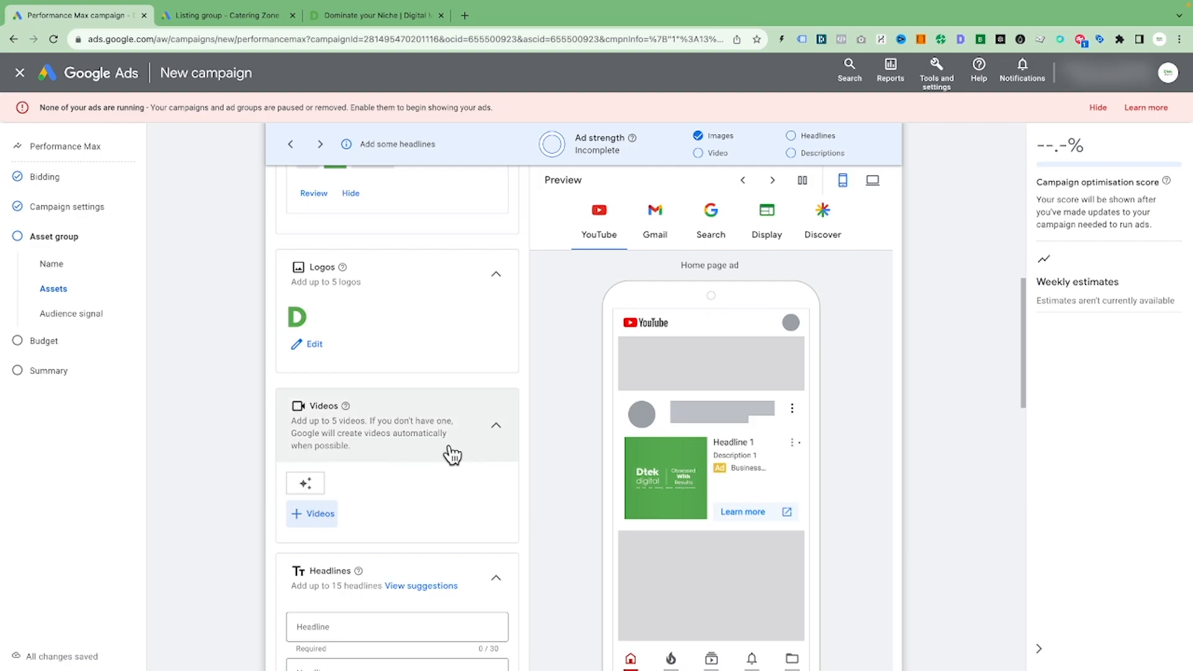
click(314, 515)
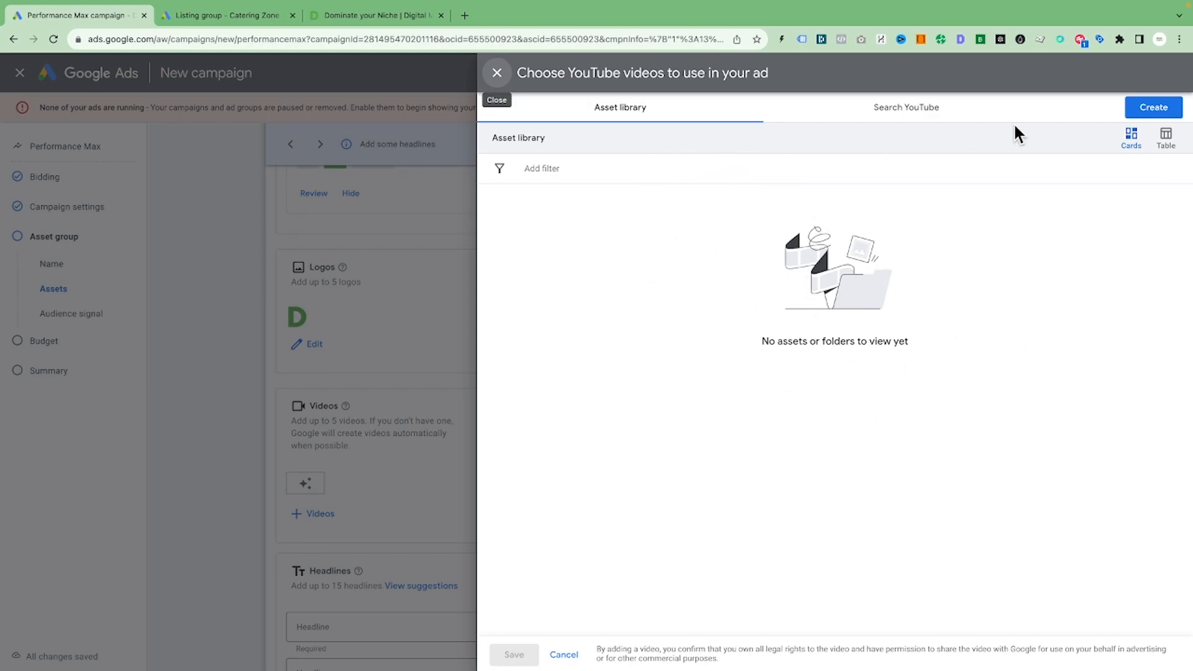
click(1154, 107)
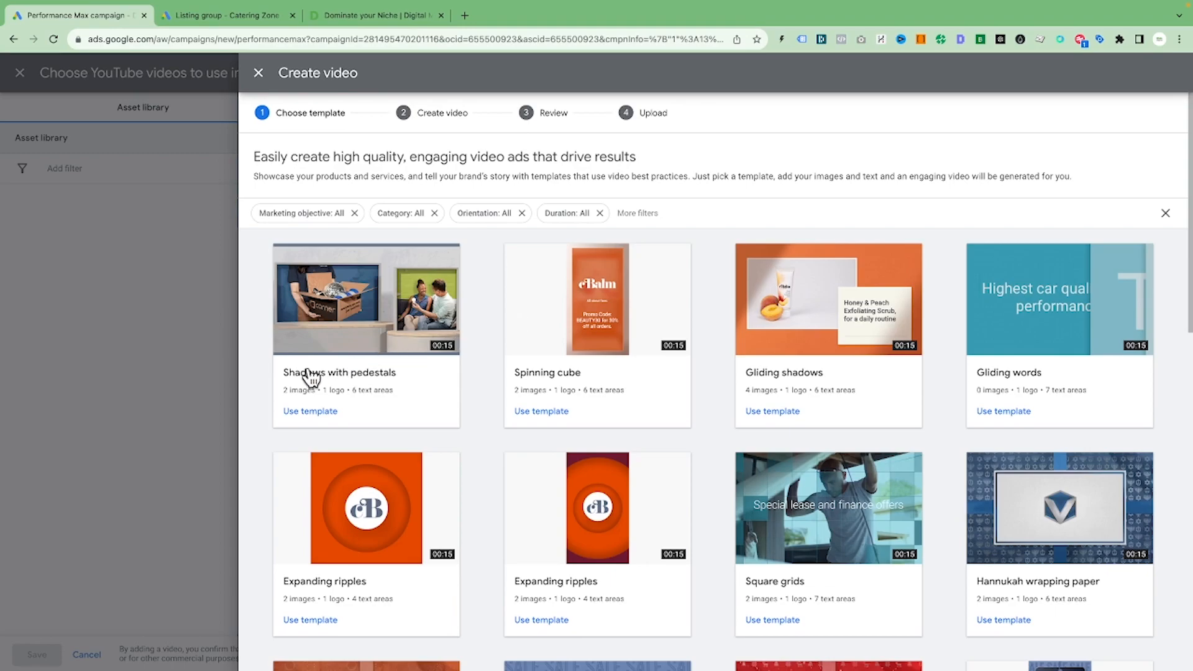
scroll(803, 383, down, 6)
scroll(805, 384, down, 7)
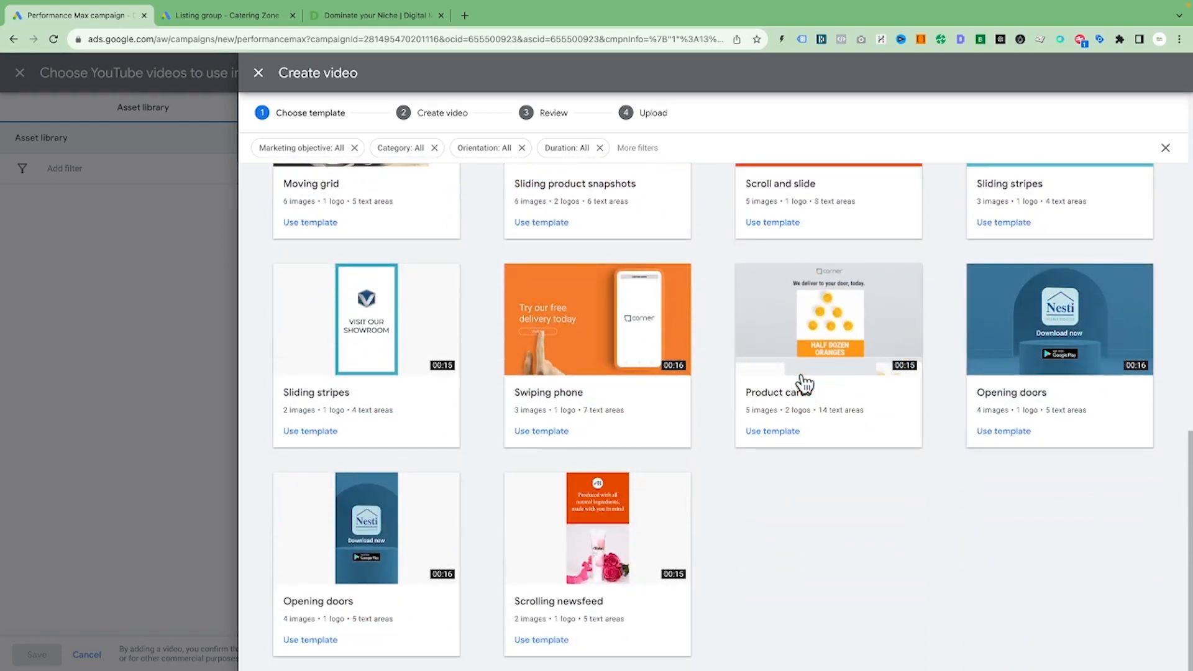
scroll(805, 383, up, 7)
scroll(804, 384, down, 2)
scroll(799, 381, up, 3)
scroll(412, 371, up, 3)
scroll(590, 322, up, 2)
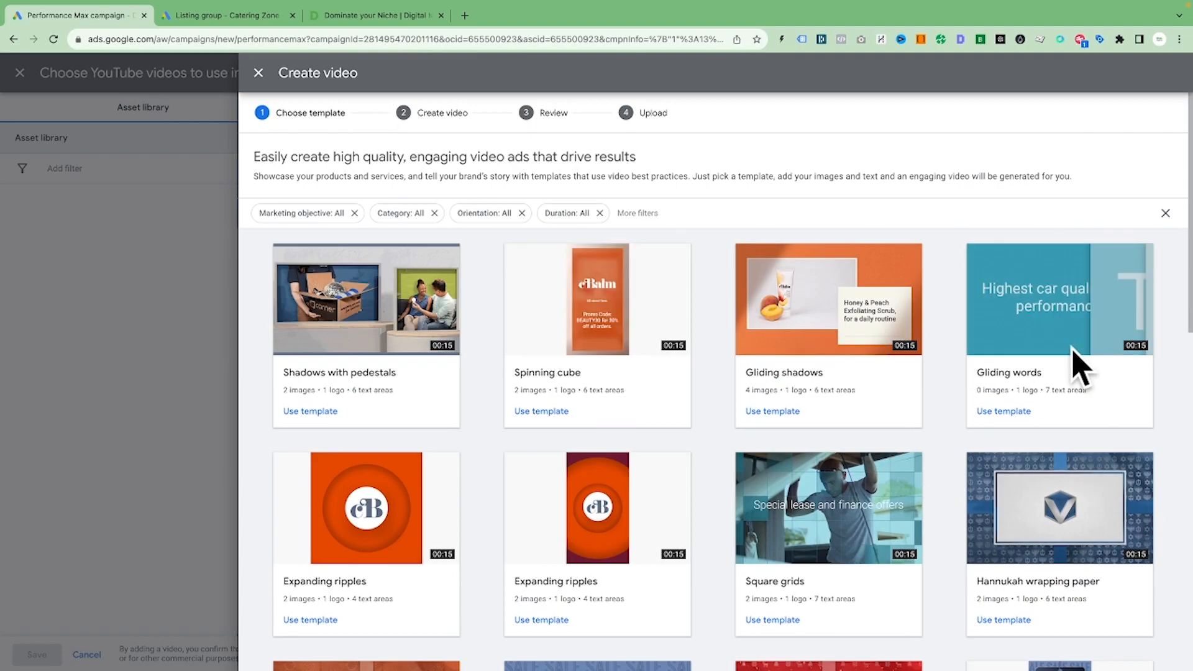
scroll(1007, 348, down, 2)
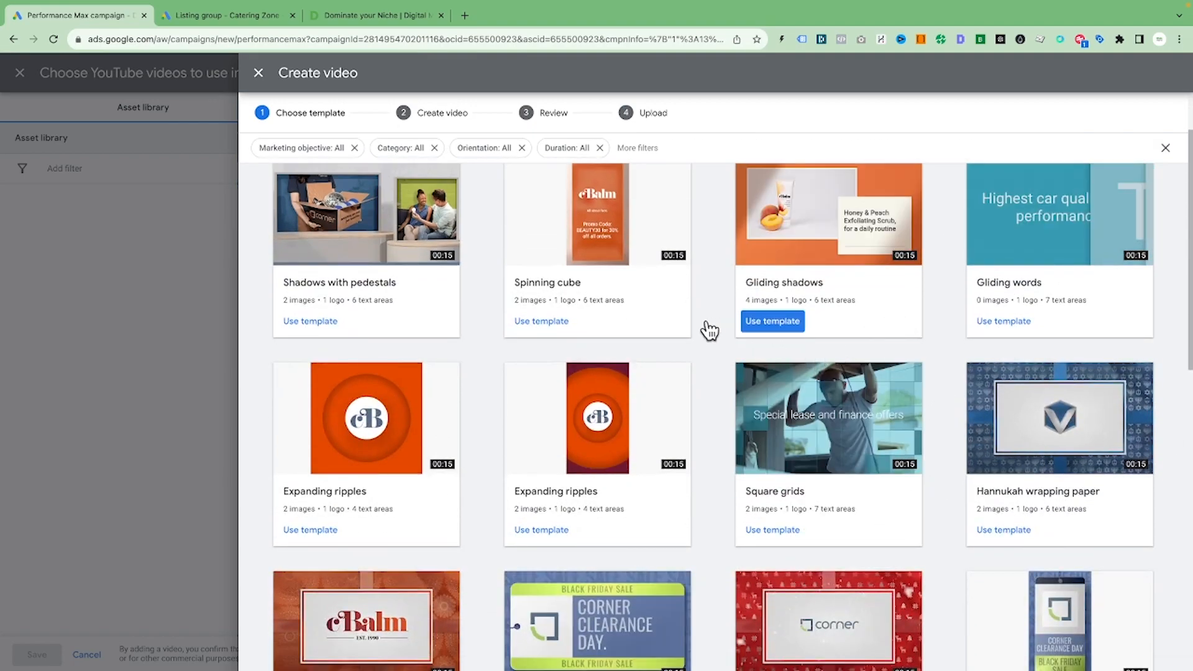
click(257, 74)
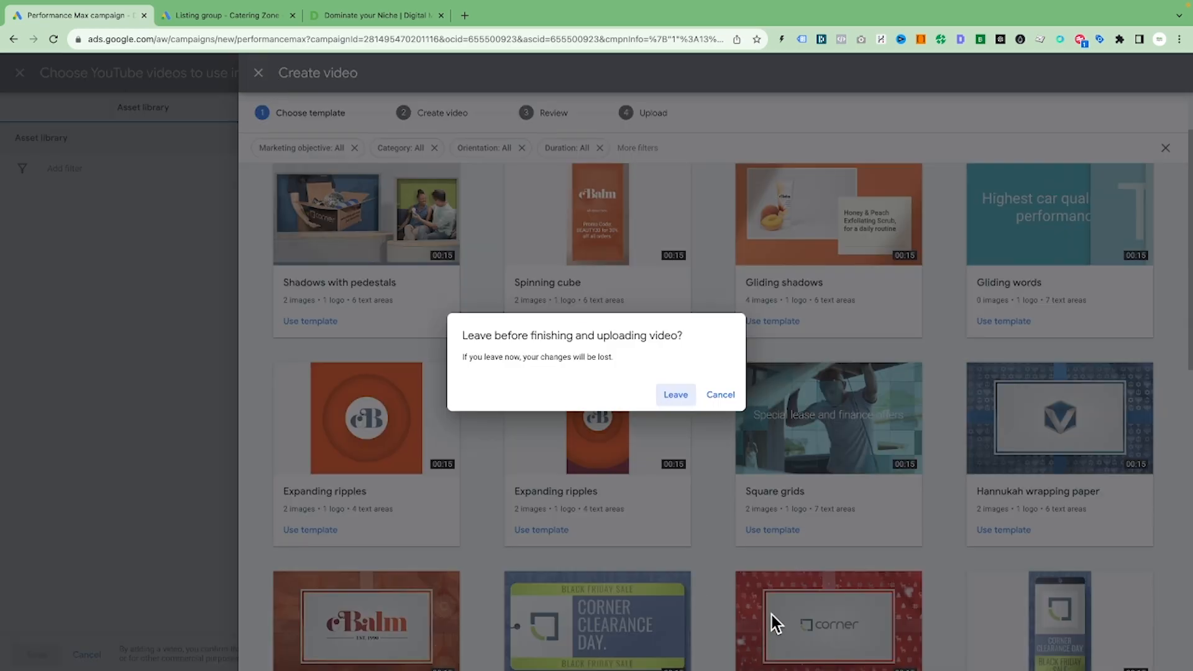
click(676, 398)
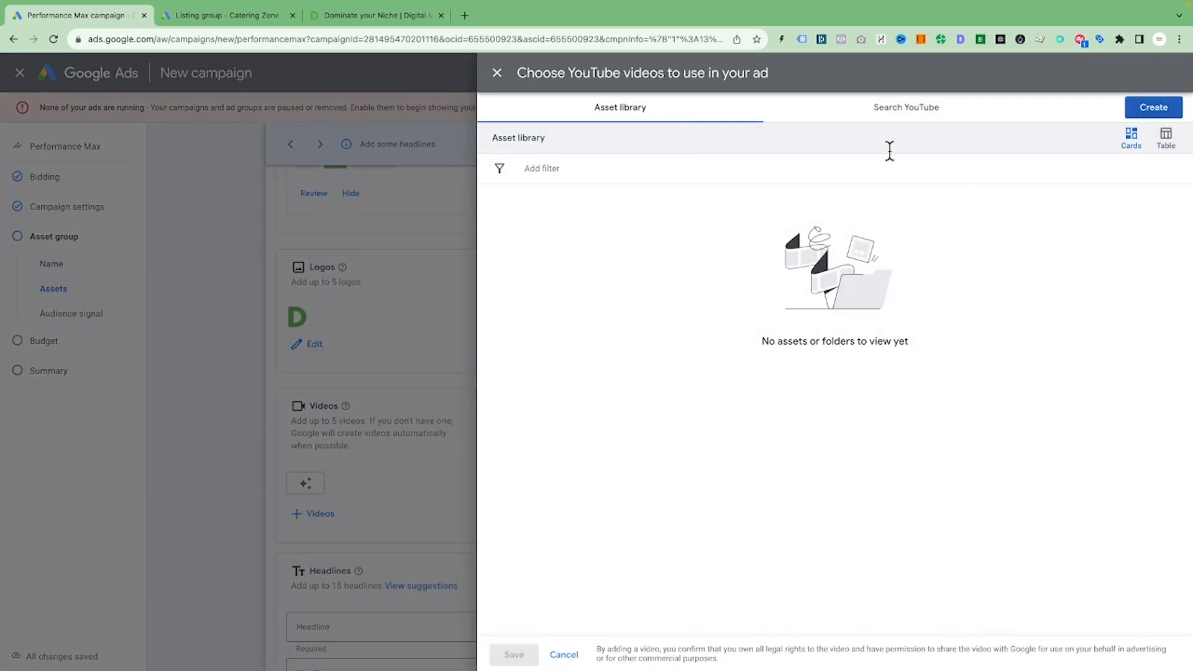
click(911, 114)
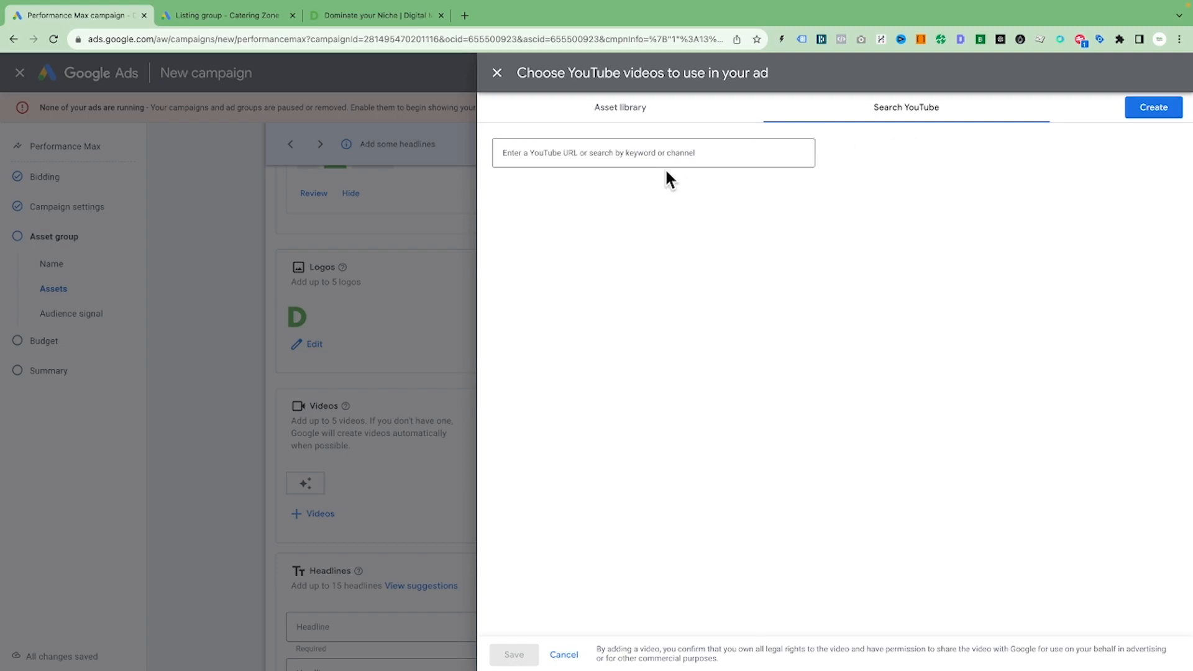
click(615, 153)
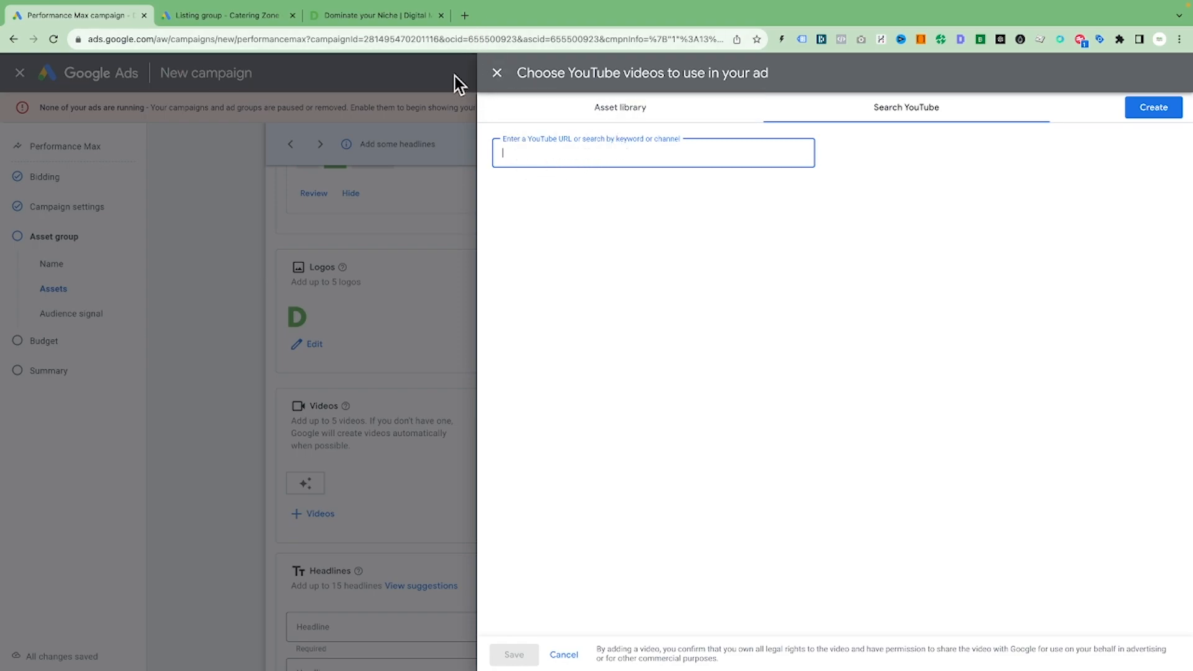
click(465, 16)
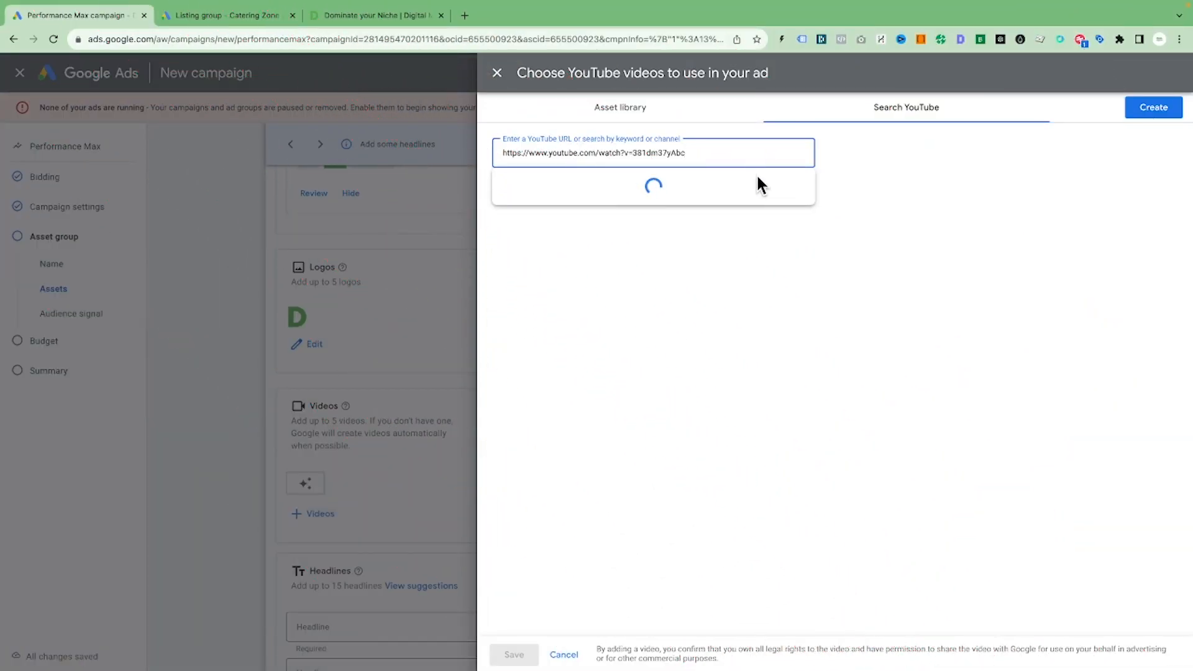
click(664, 223)
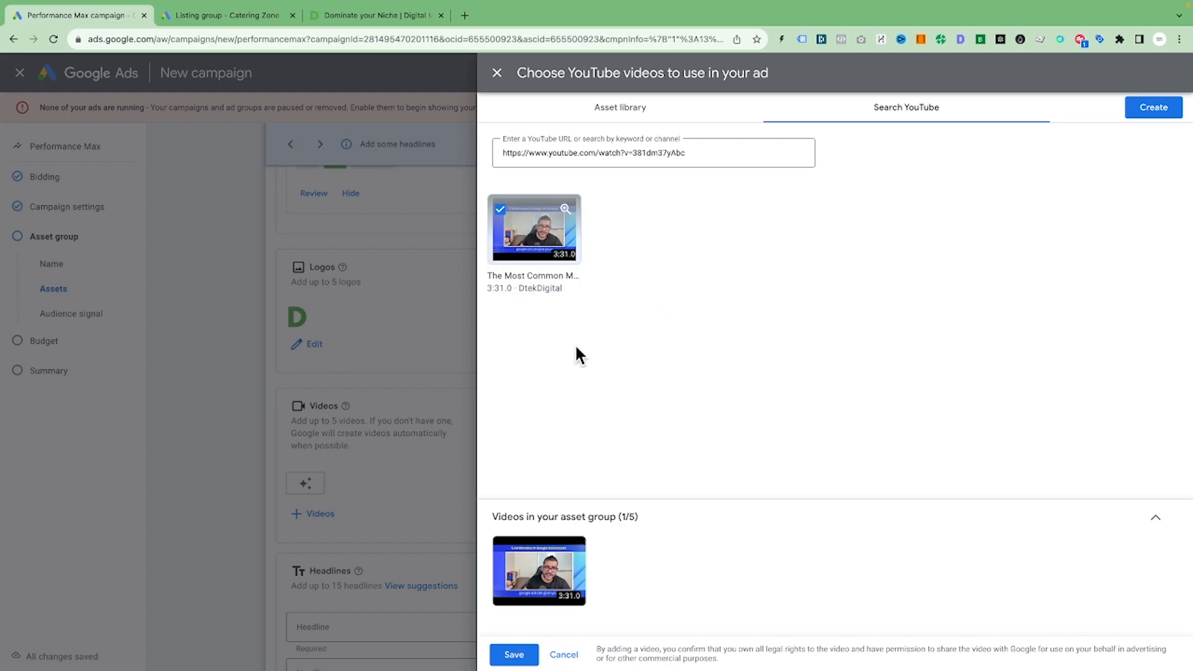
click(514, 654)
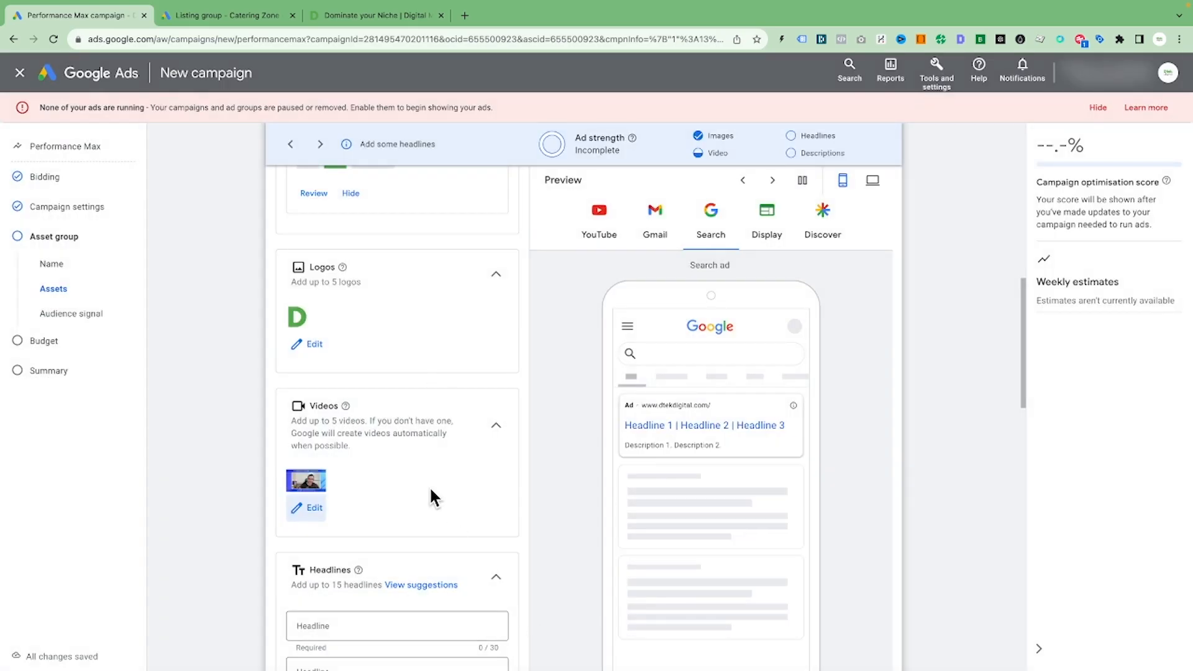
Review the call, image, logo and video assets added to the asset group, along with the ad preview
scroll(447, 445, down, 3)
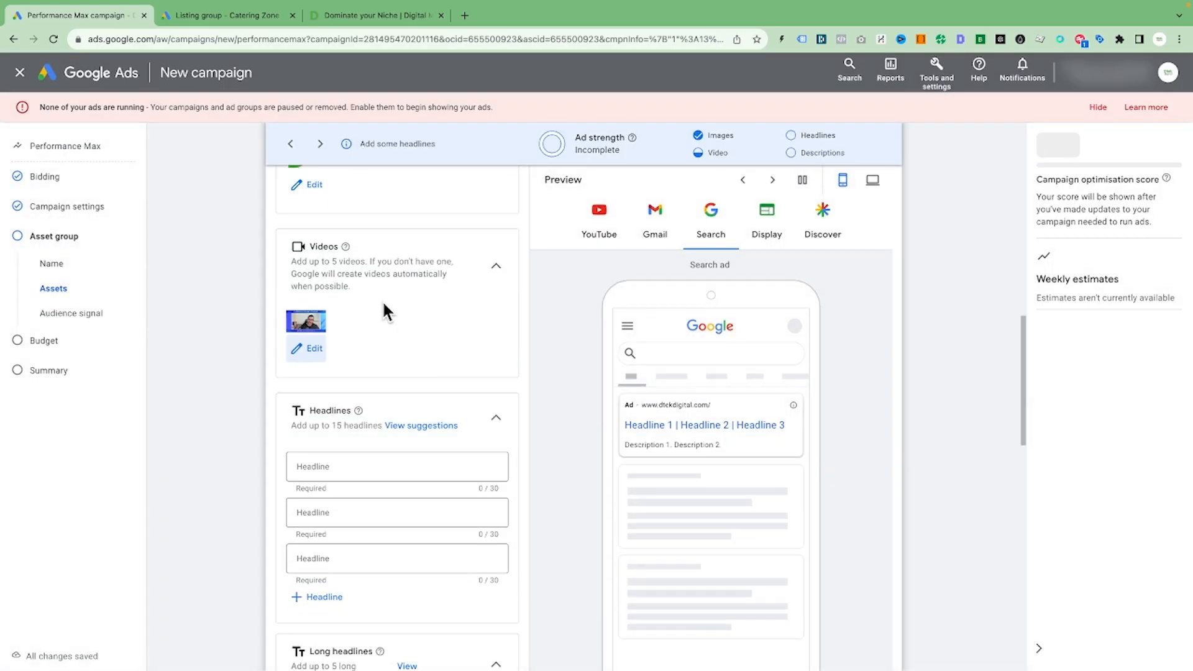
scroll(373, 310, up, 3)
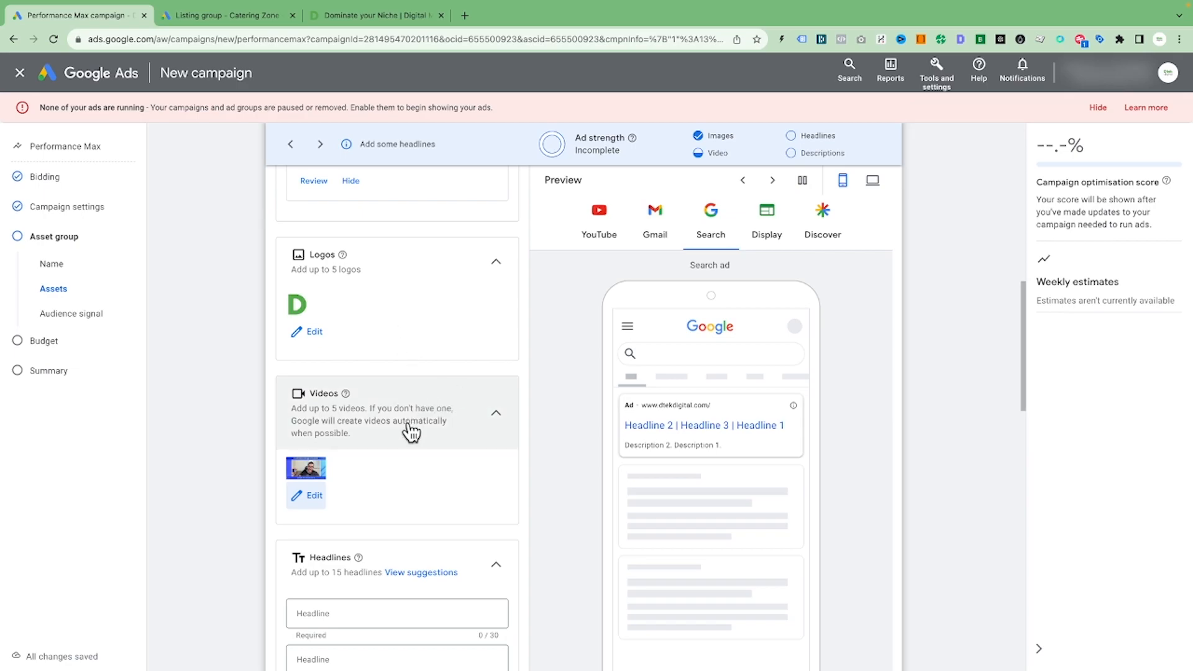
scroll(411, 430, down, 4)
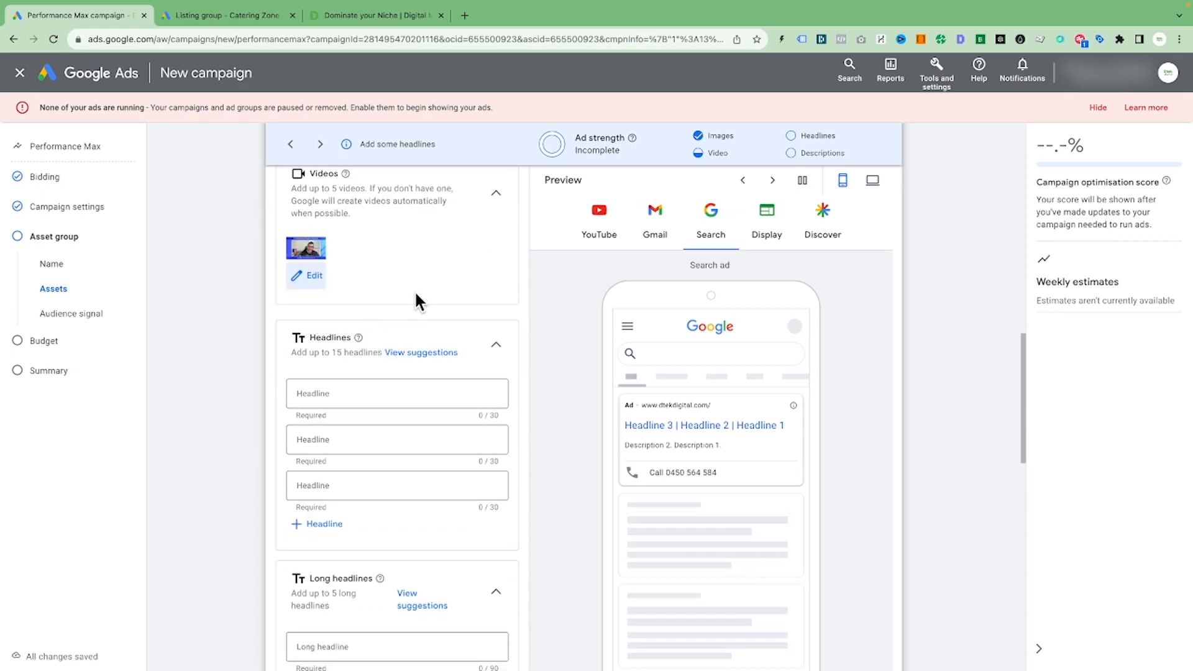
scroll(415, 290, up, 2)
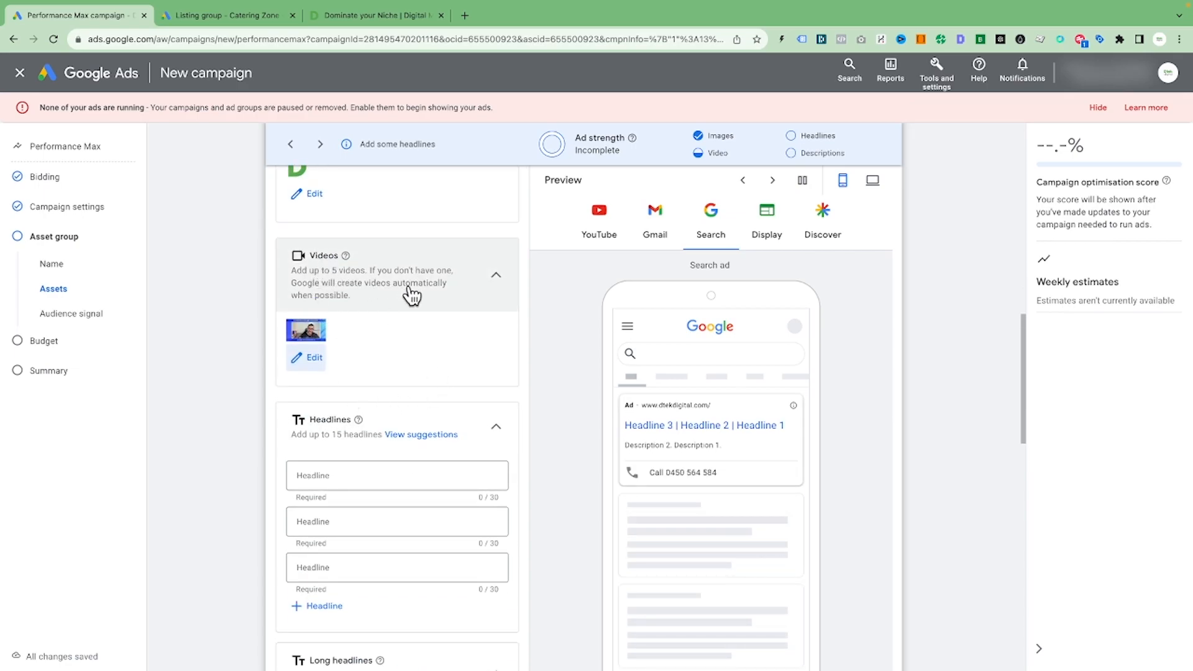
scroll(413, 301, up, 2)
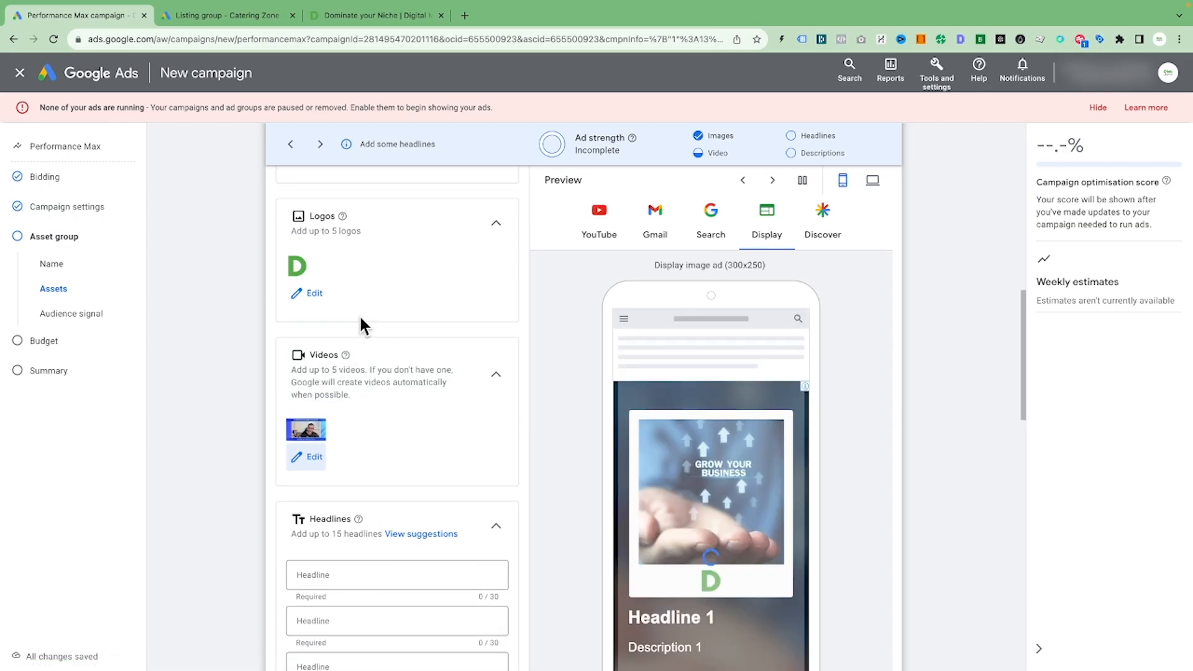
scroll(393, 284, up, 5)
scroll(411, 295, up, 3)
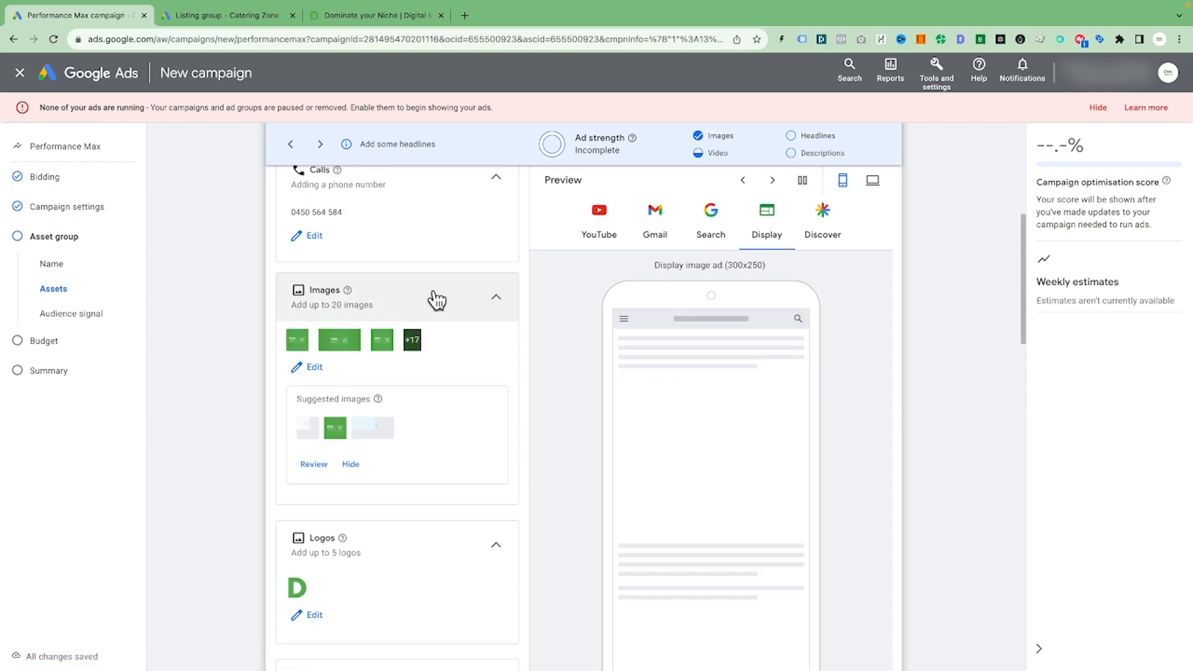
scroll(420, 469, down, 7)
scroll(417, 450, down, 2)
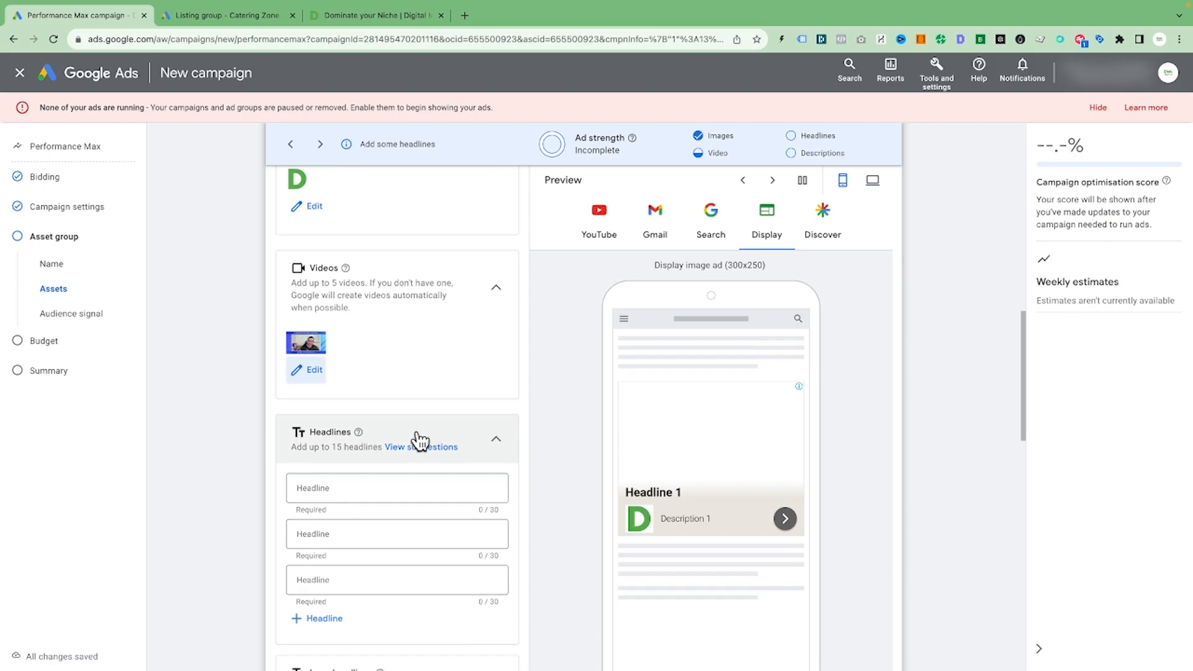
Fill the first headline with the suggested text "Digital Marketing with Dtek" and dismiss the ideas for the second headline
scroll(386, 378, down, 5)
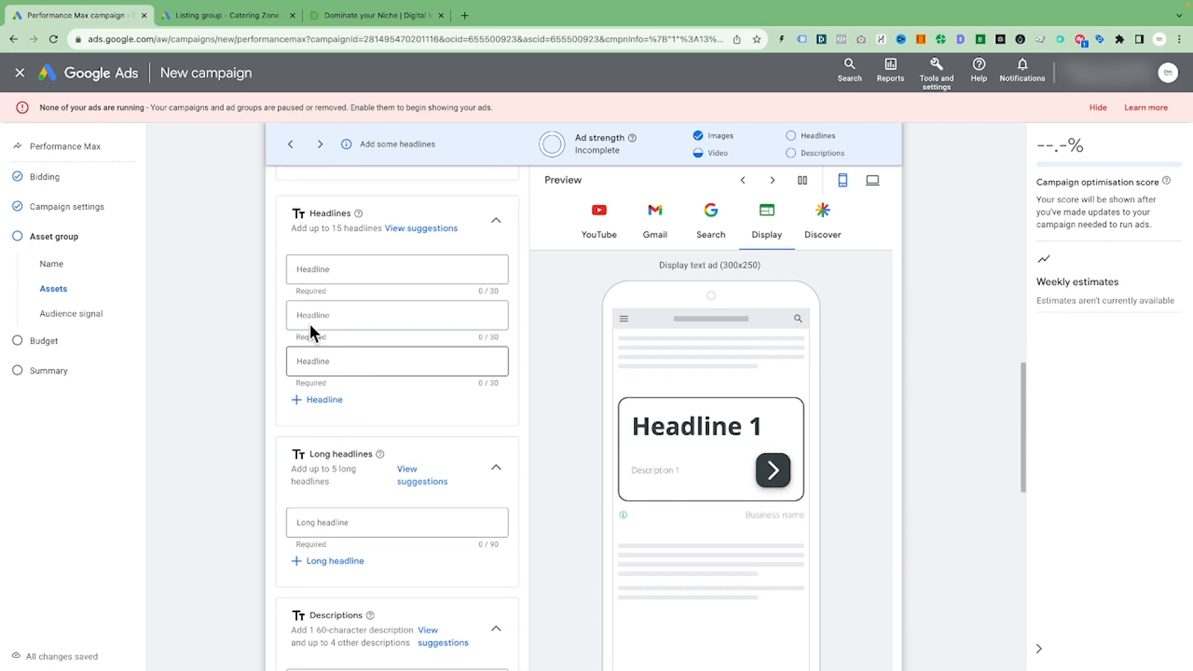
click(314, 267)
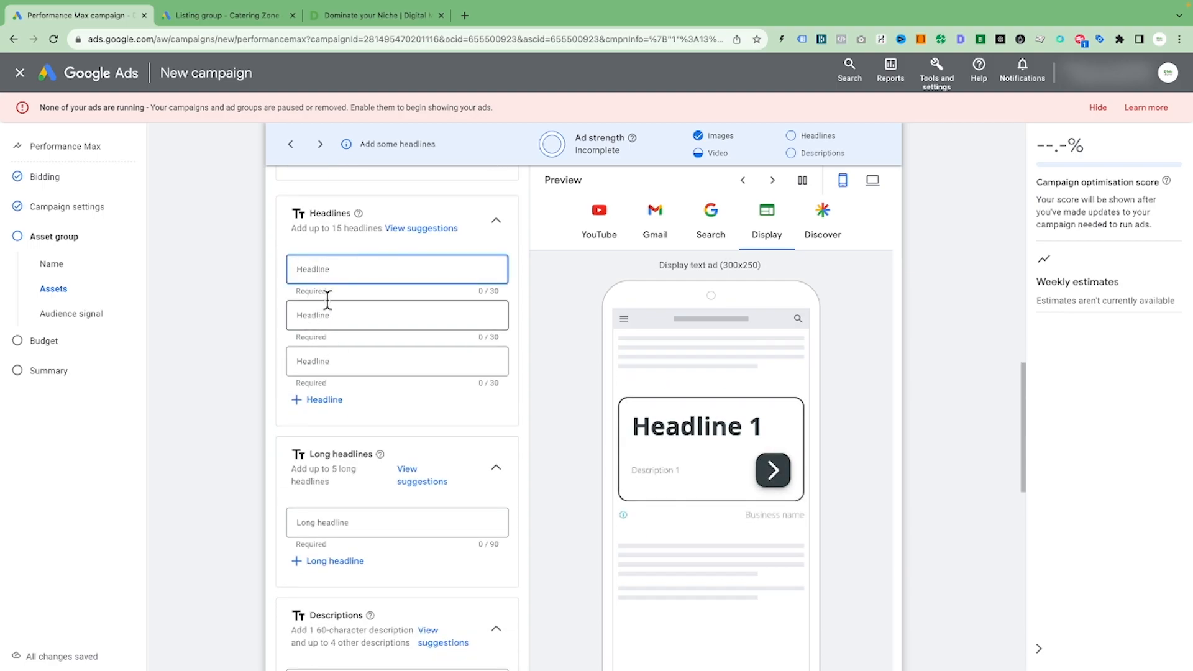
click(337, 267)
click(337, 268)
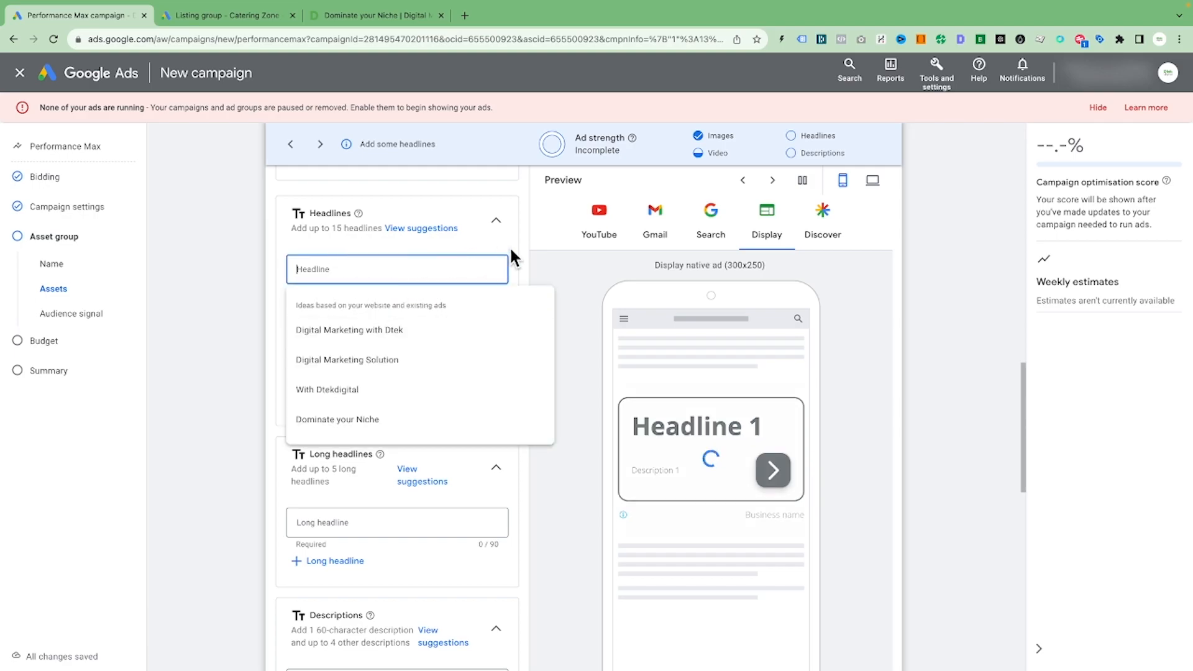
click(366, 334)
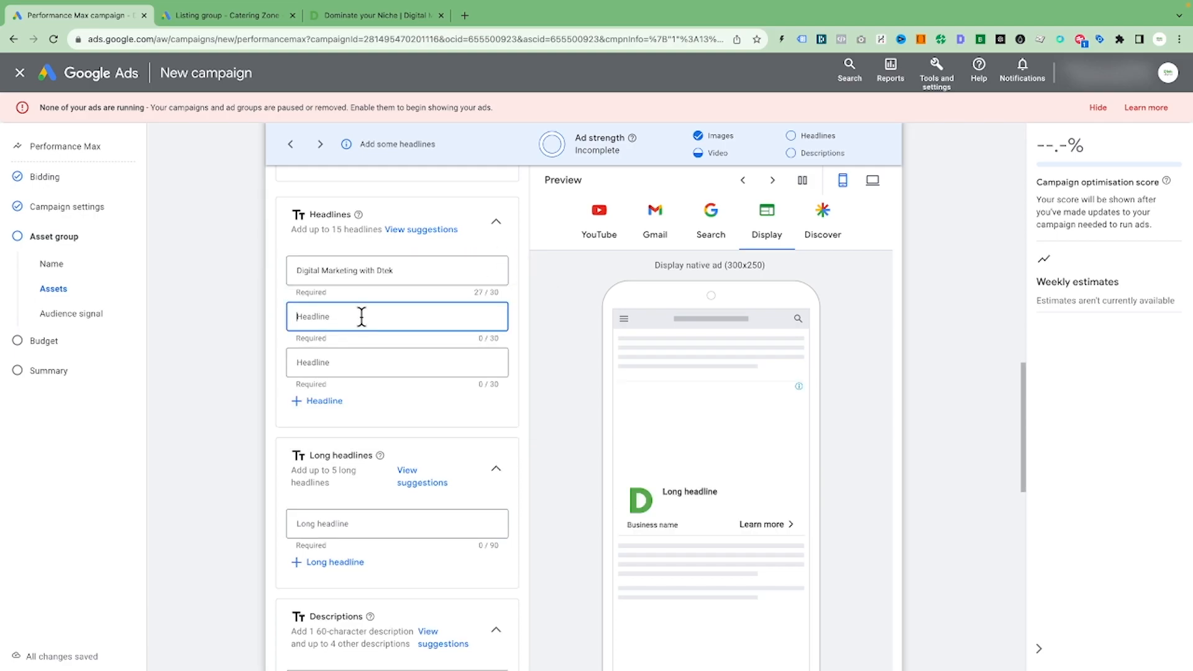
scroll(364, 330, down, 1)
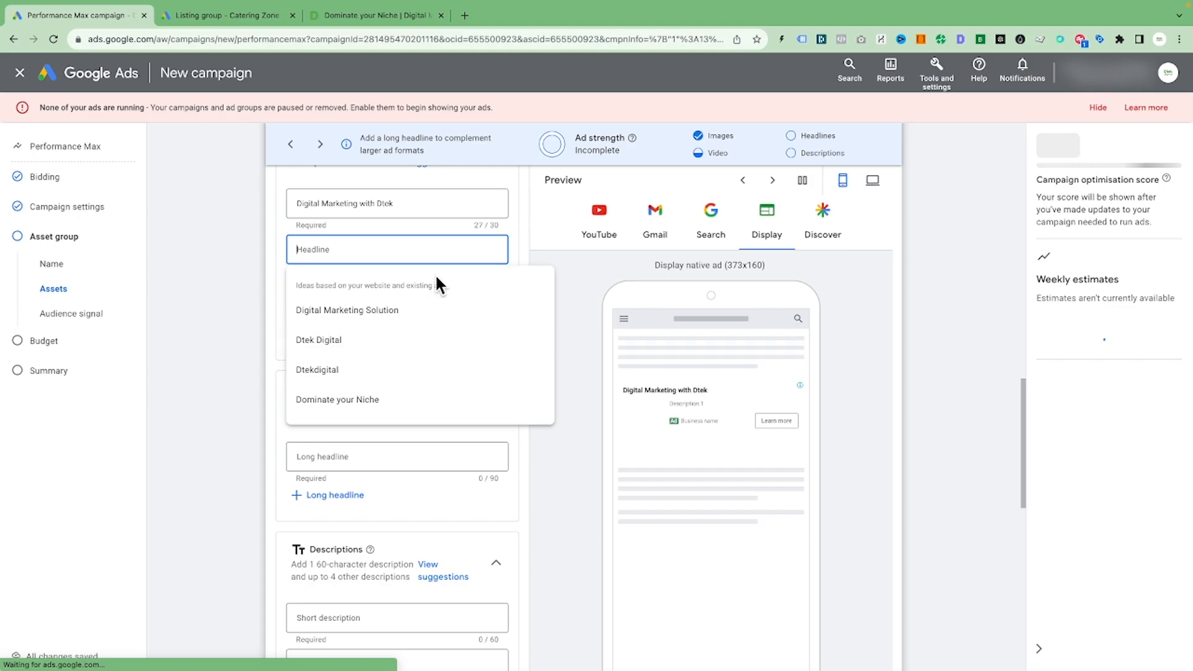
click(514, 221)
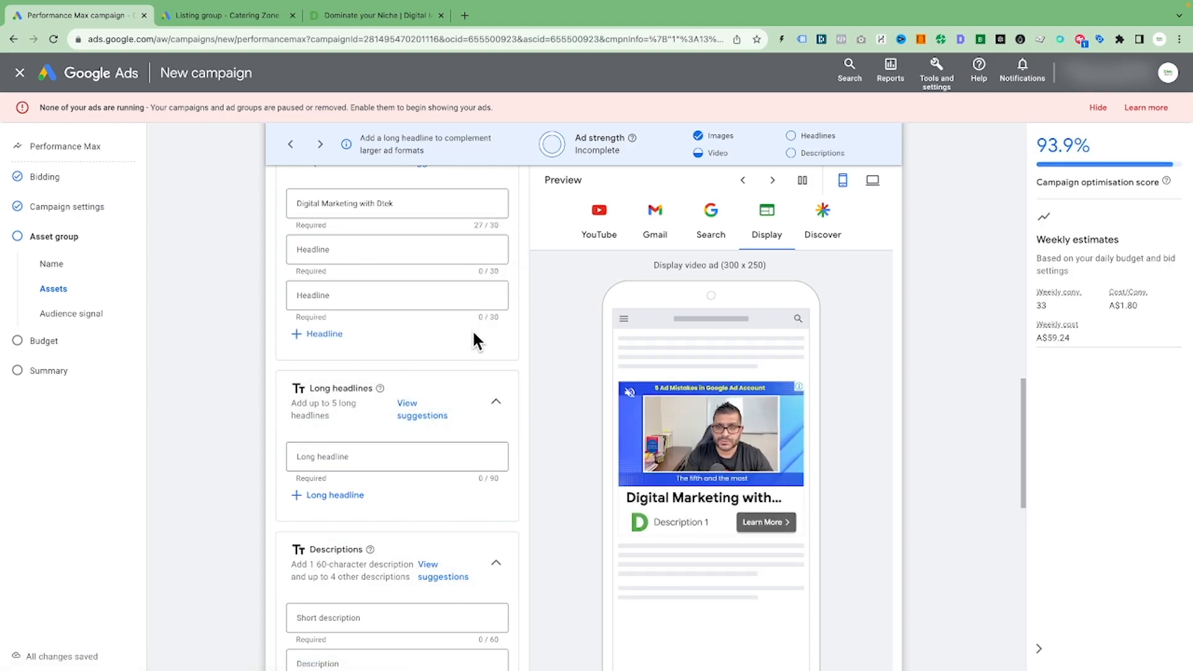
scroll(472, 328, up, 2)
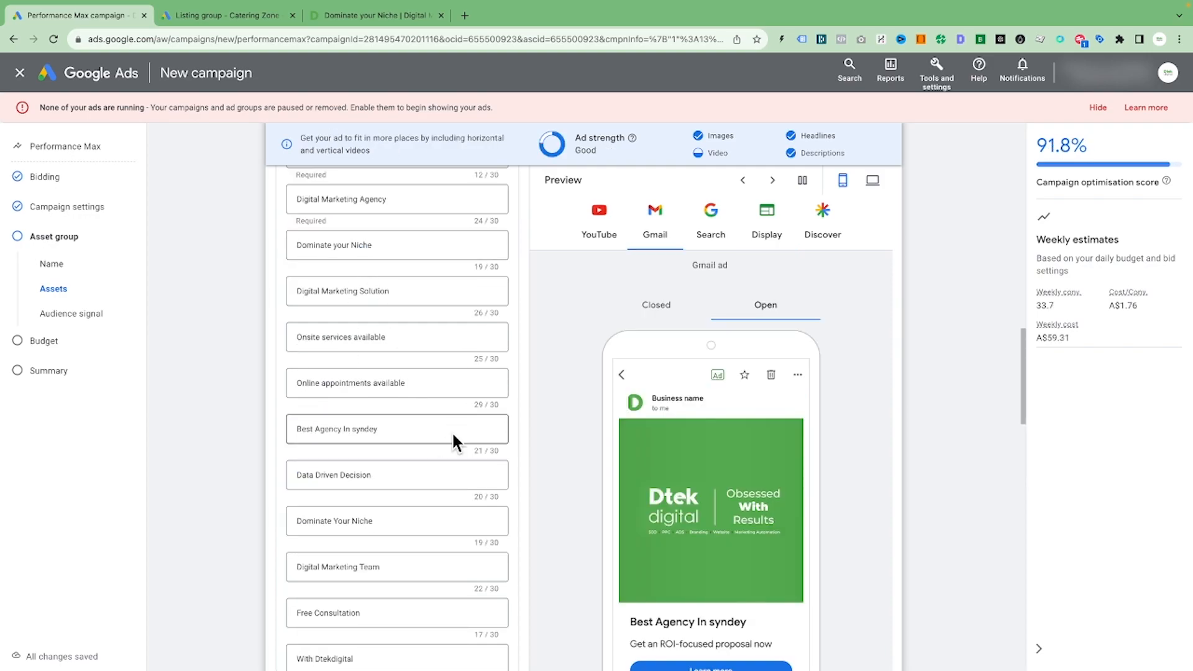
Examine the completed headlines, from "Digital Marketing with Dtek" to "Call Now to Claim the offer", and the descriptions
scroll(453, 435, down, 6)
scroll(435, 438, up, 10)
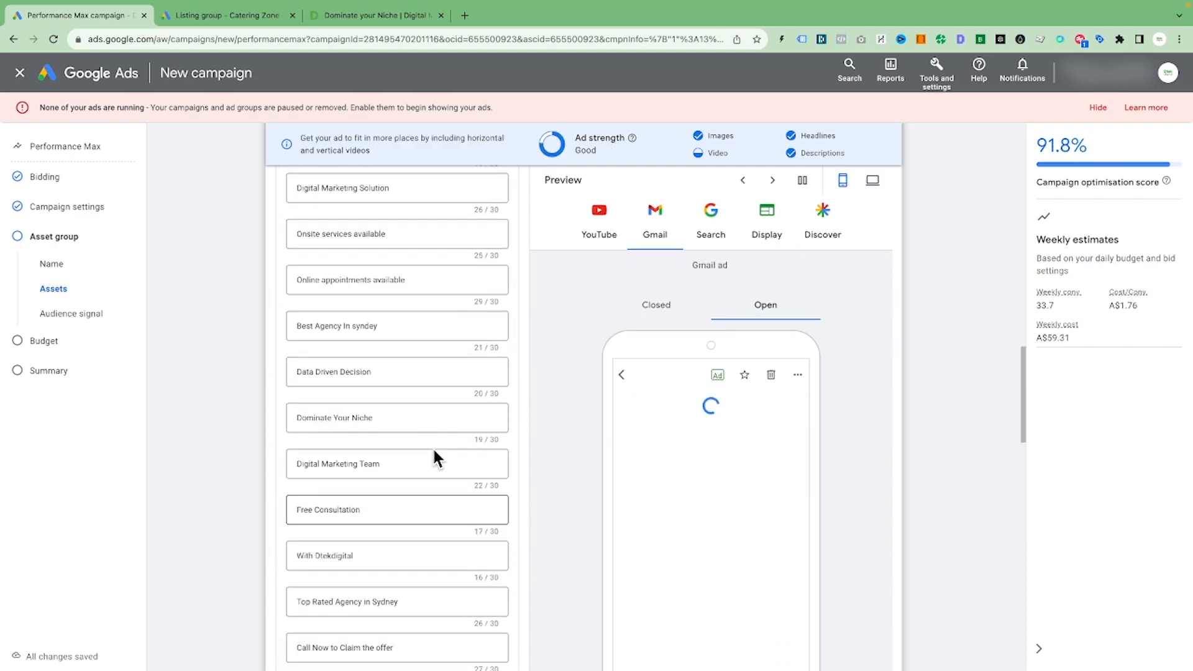
scroll(439, 525, down, 5)
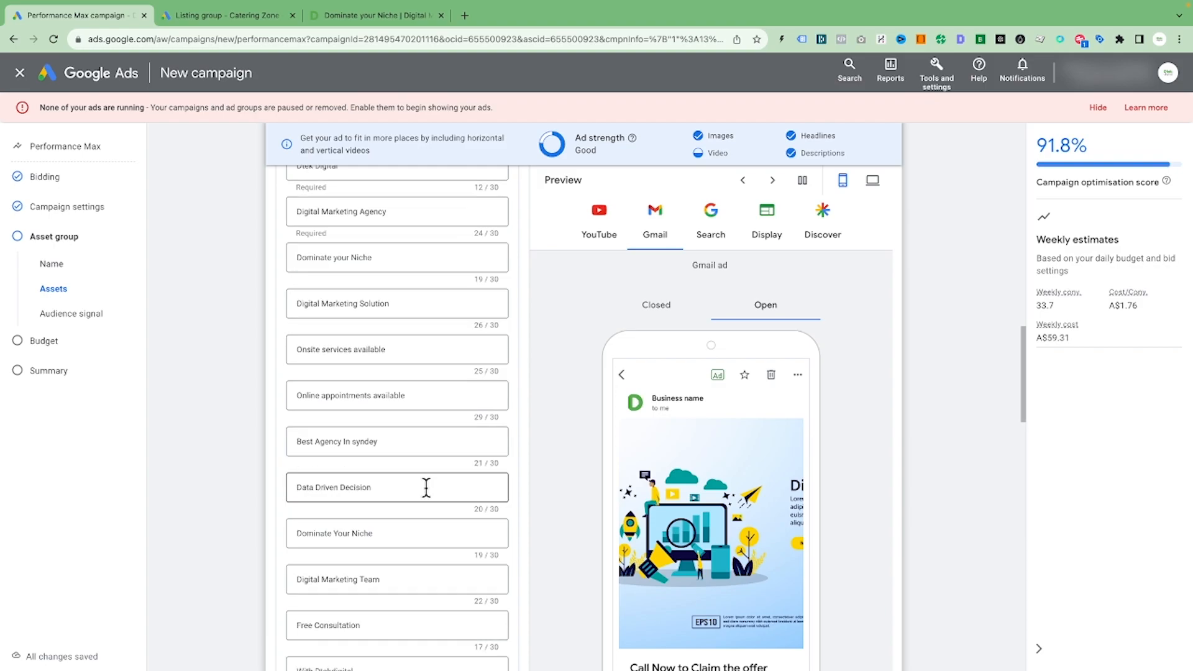
scroll(444, 550, up, 3)
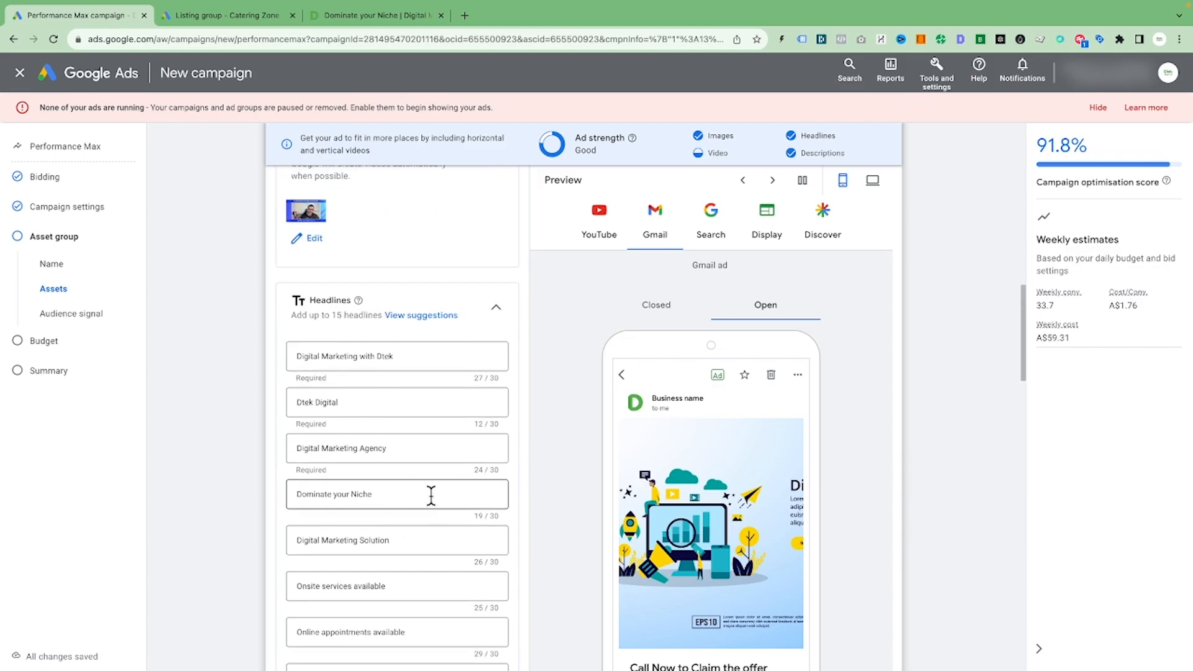
scroll(429, 488, down, 10)
scroll(432, 500, down, 7)
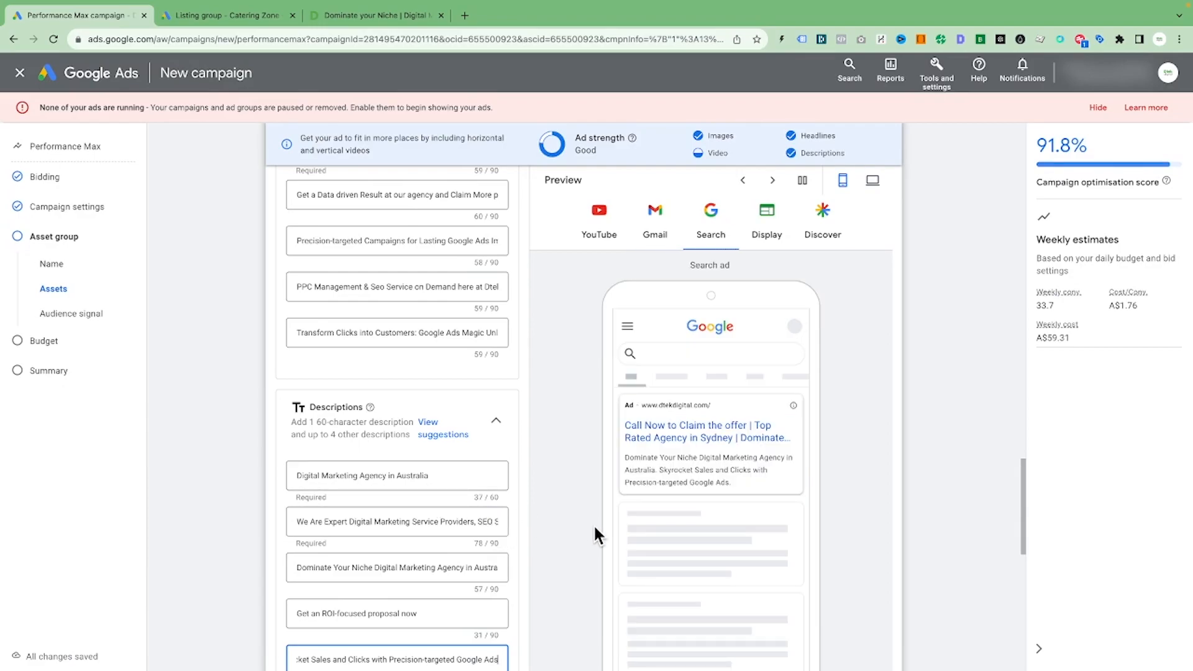
scroll(469, 458, up, 5)
scroll(465, 452, up, 10)
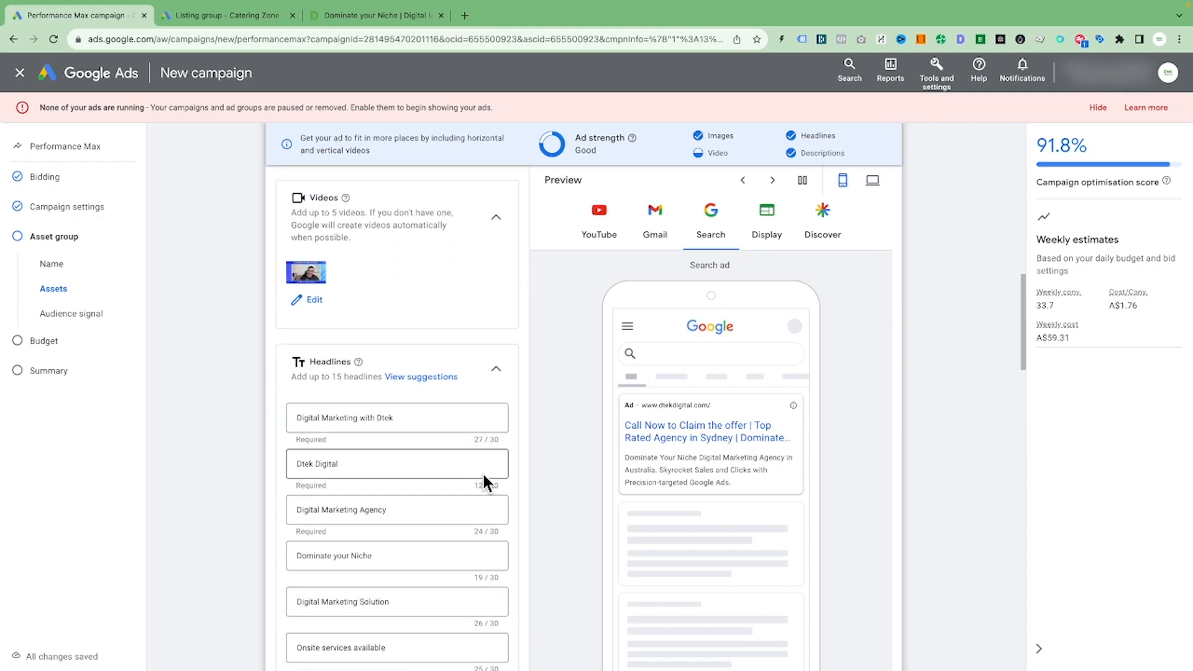
Check the long headlines, descriptions, business name, sitelinks and call to action sections, and compare them with the ad strength checklist
scroll(482, 472, down, 15)
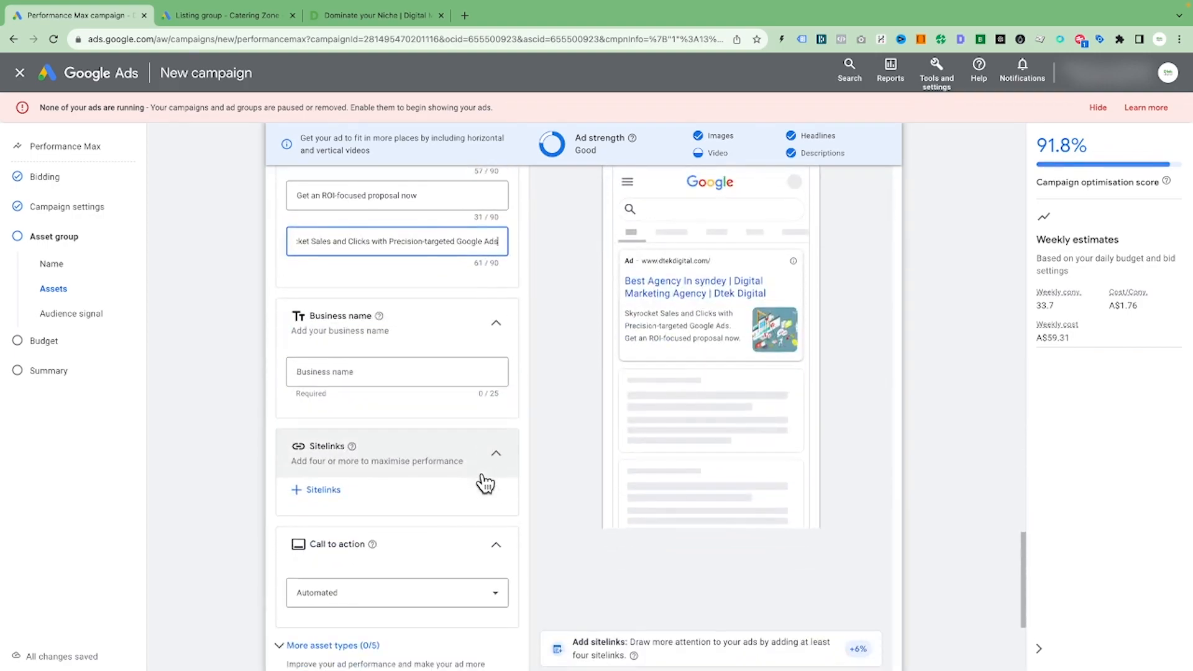
scroll(458, 404, up, 4)
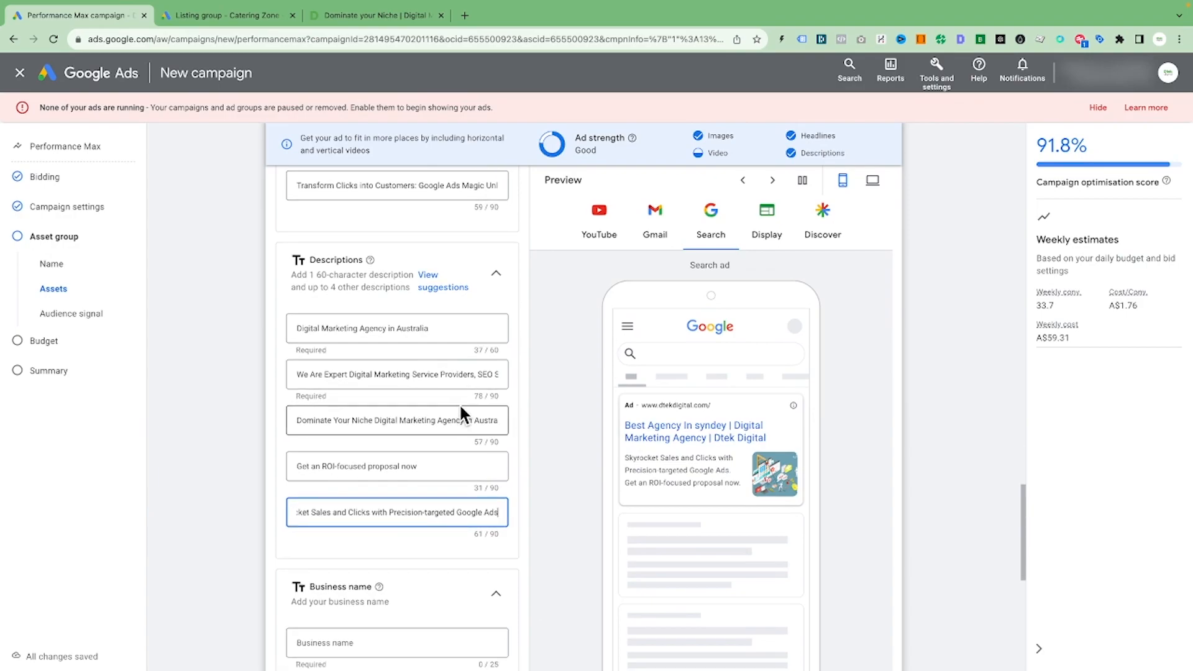
scroll(468, 453, up, 4)
scroll(468, 453, down, 5)
scroll(466, 452, up, 5)
scroll(466, 453, down, 9)
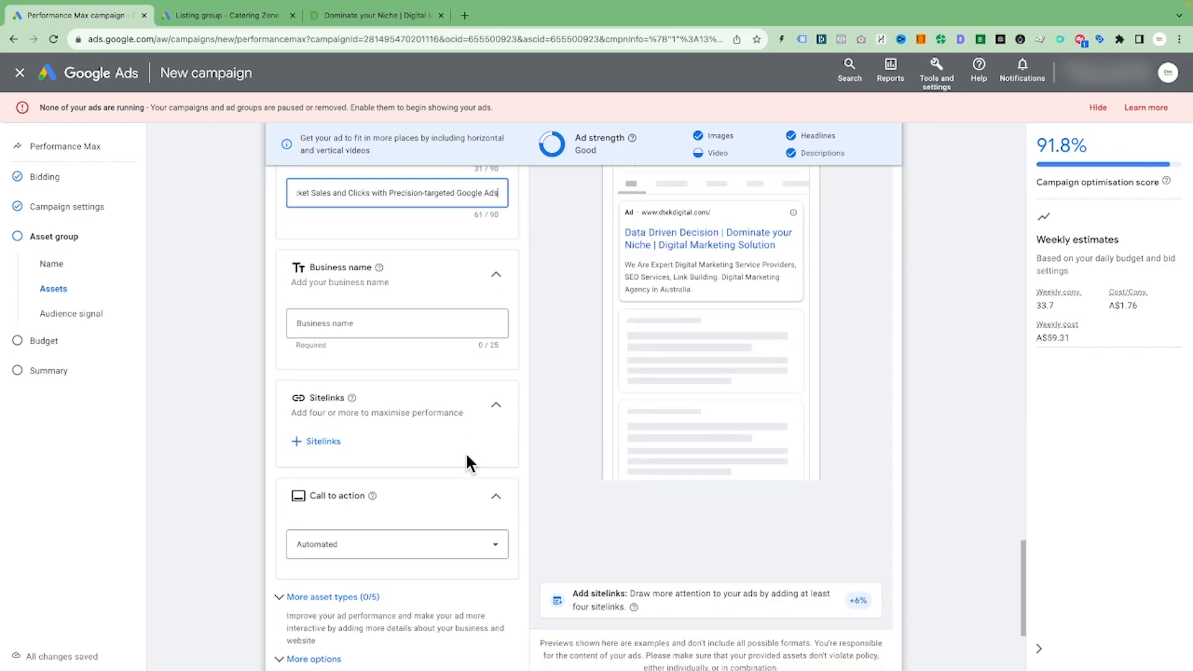
scroll(421, 348, up, 9)
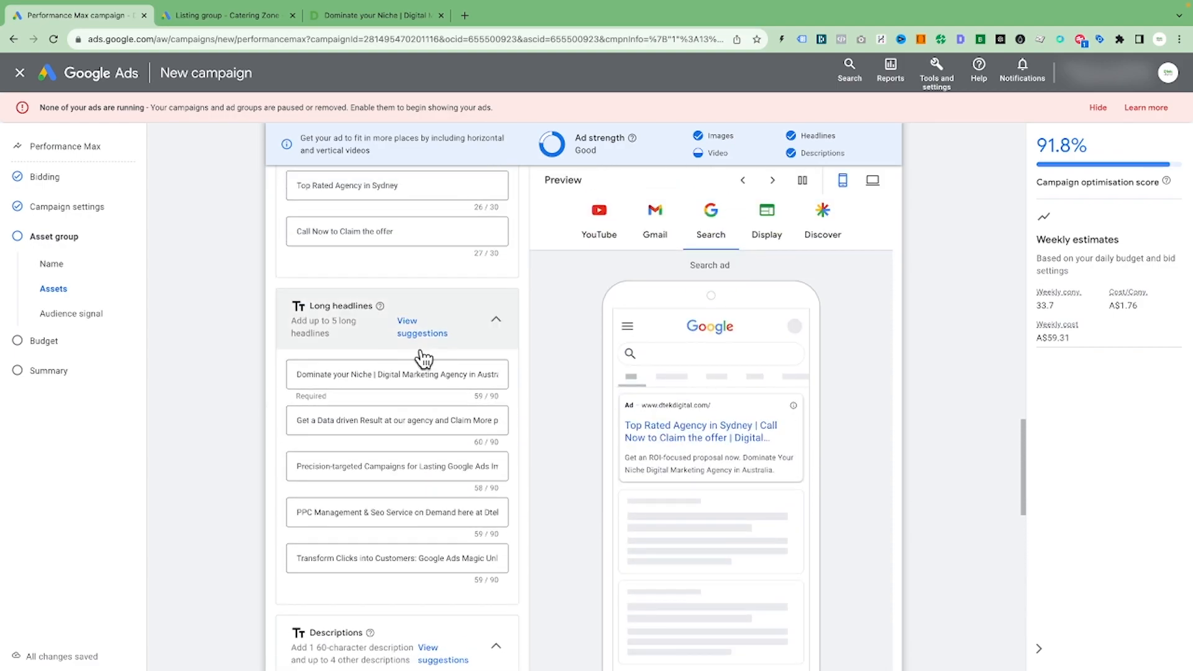
scroll(400, 311, up, 8)
scroll(398, 334, up, 3)
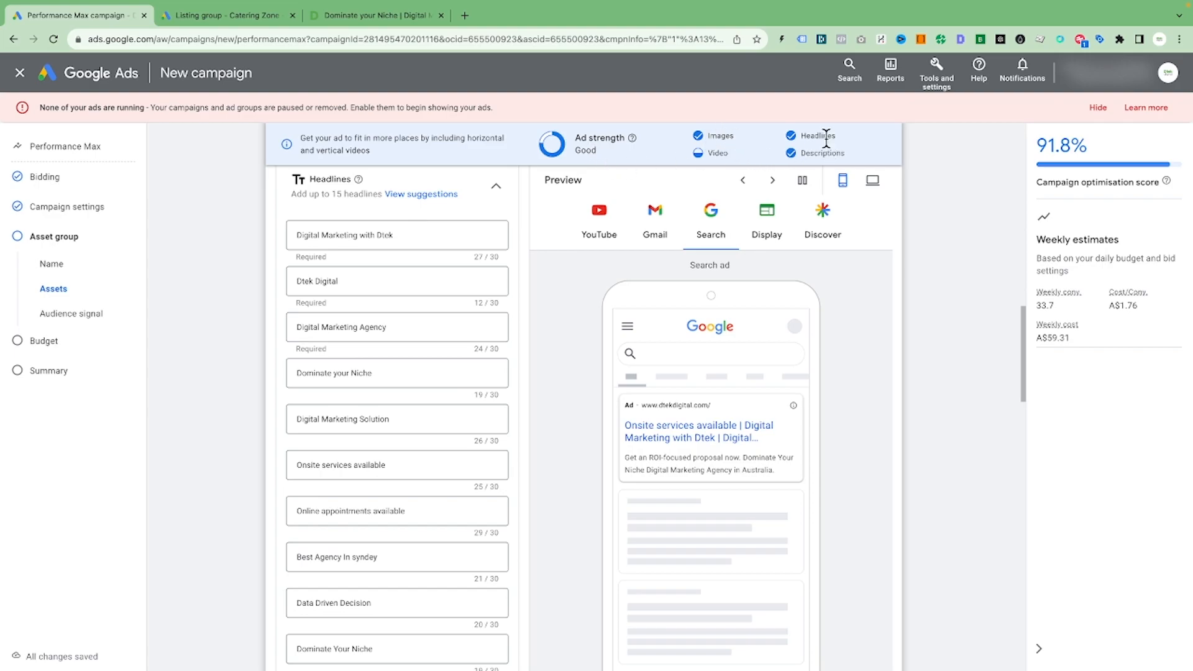
Go over the video and the first two headlines again, and read through the long headlines and descriptions
scroll(480, 368, up, 6)
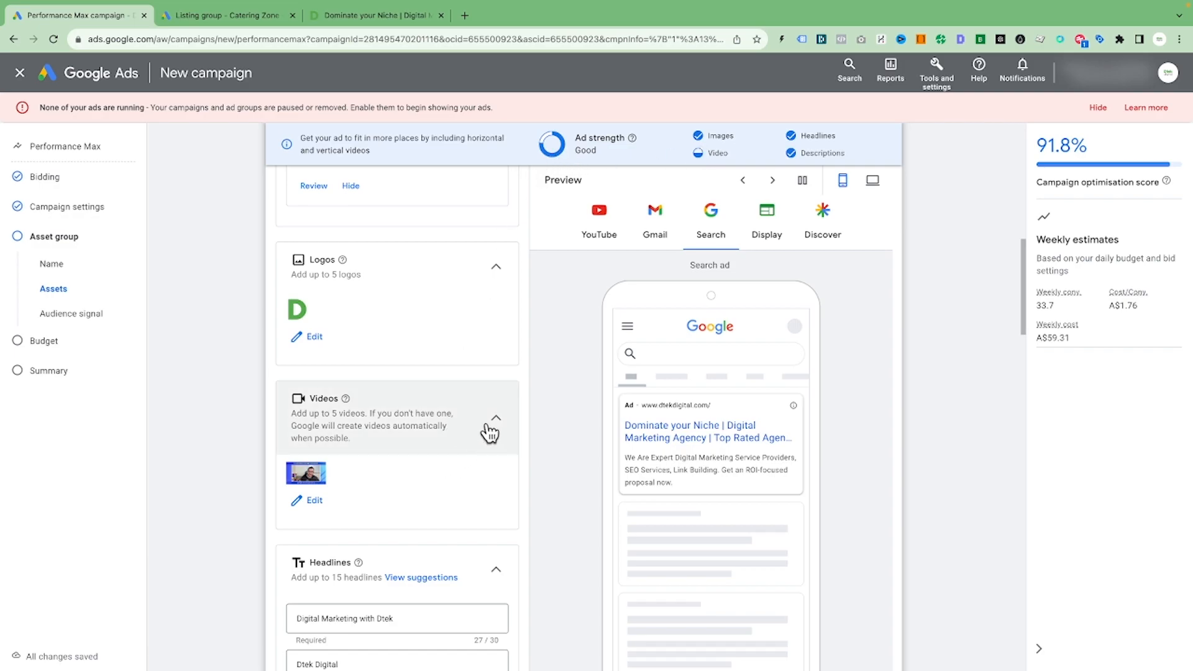
scroll(486, 420, down, 6)
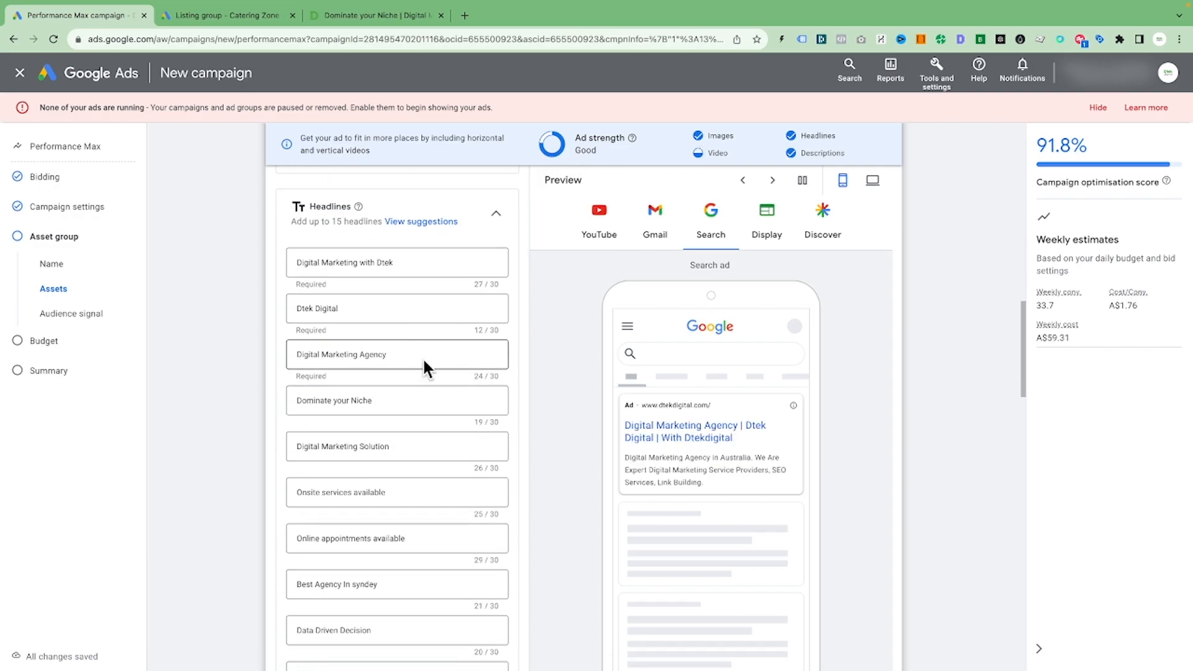
click(489, 260)
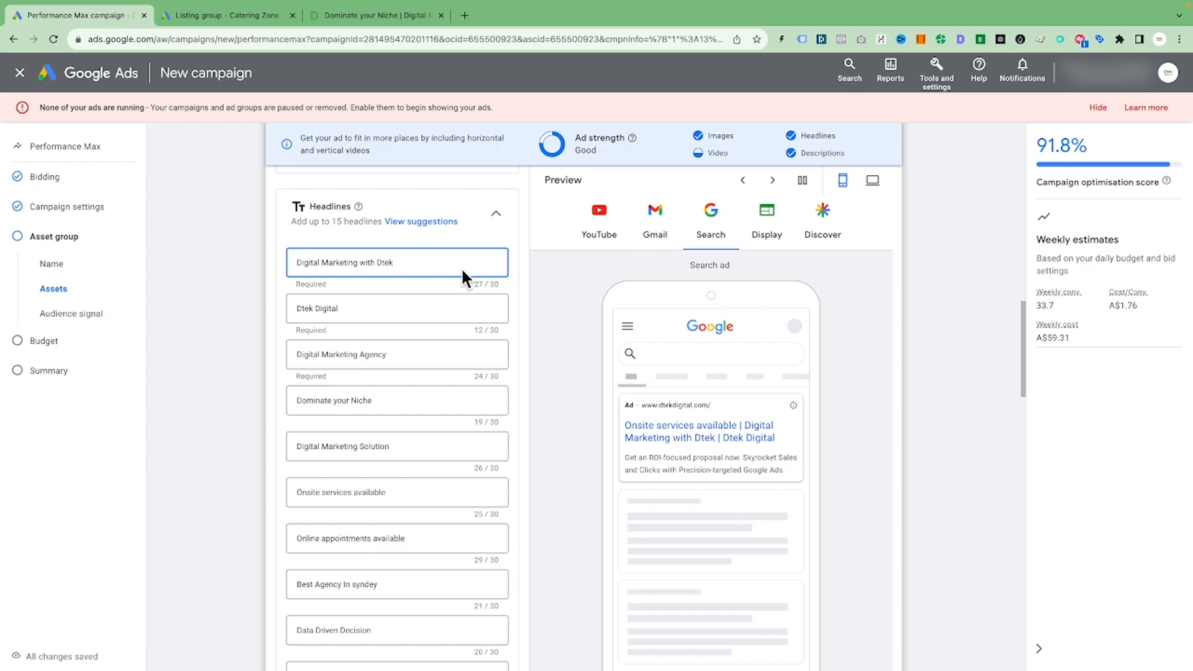
click(467, 310)
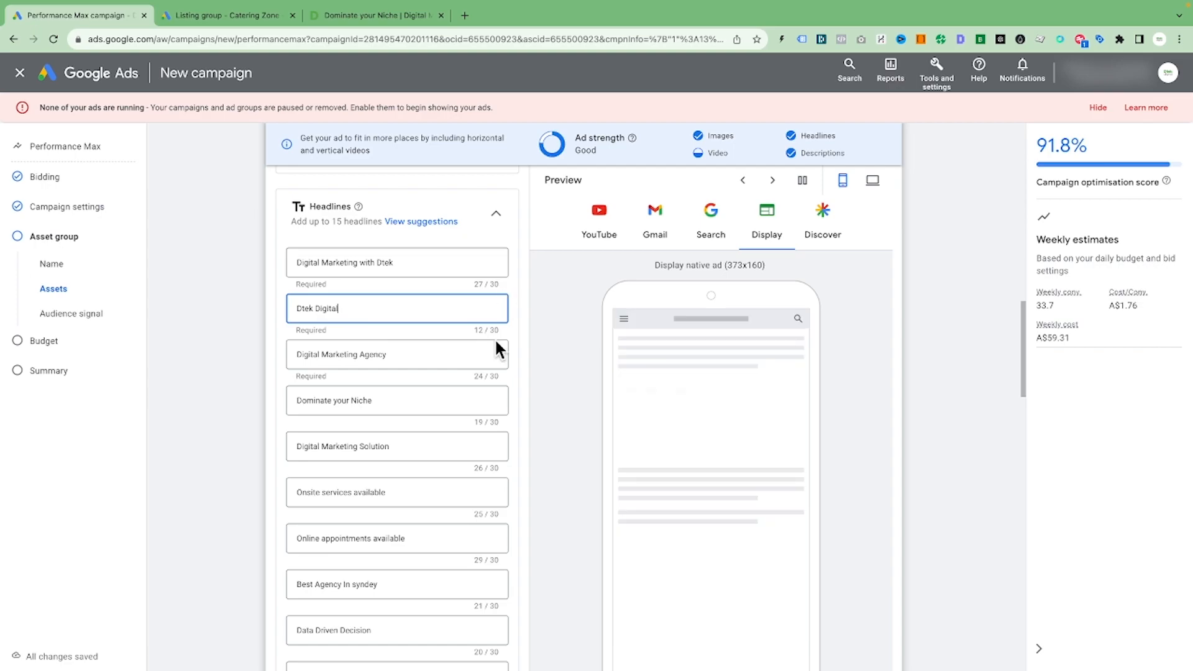
scroll(491, 444, down, 10)
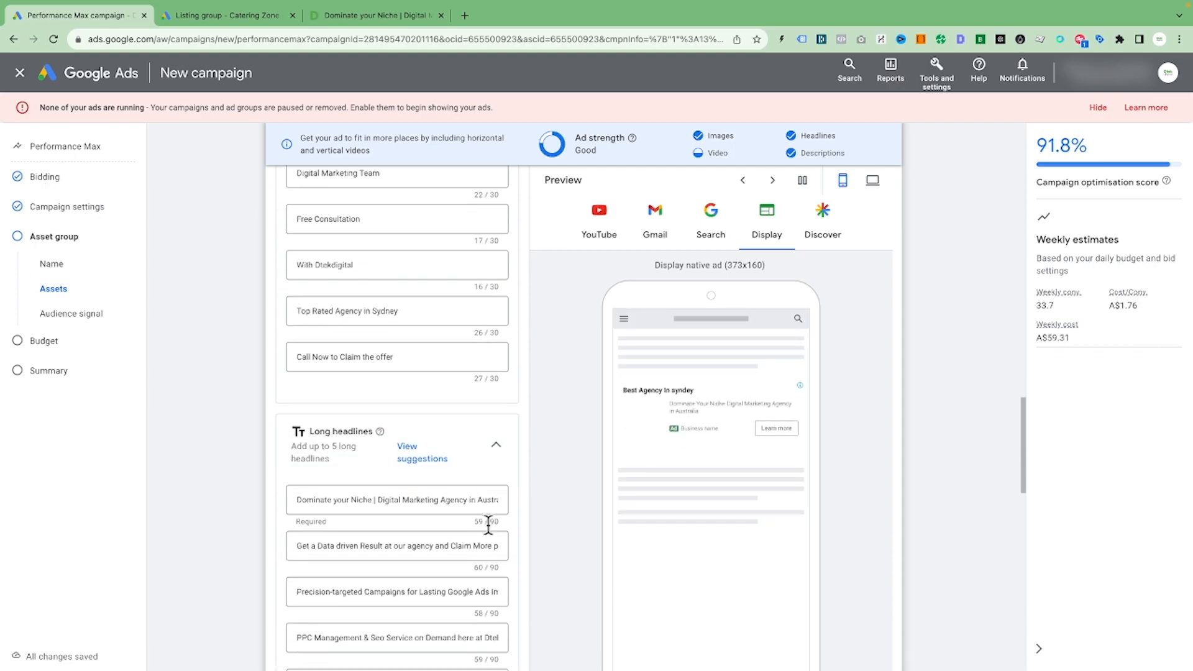
scroll(482, 456, up, 3)
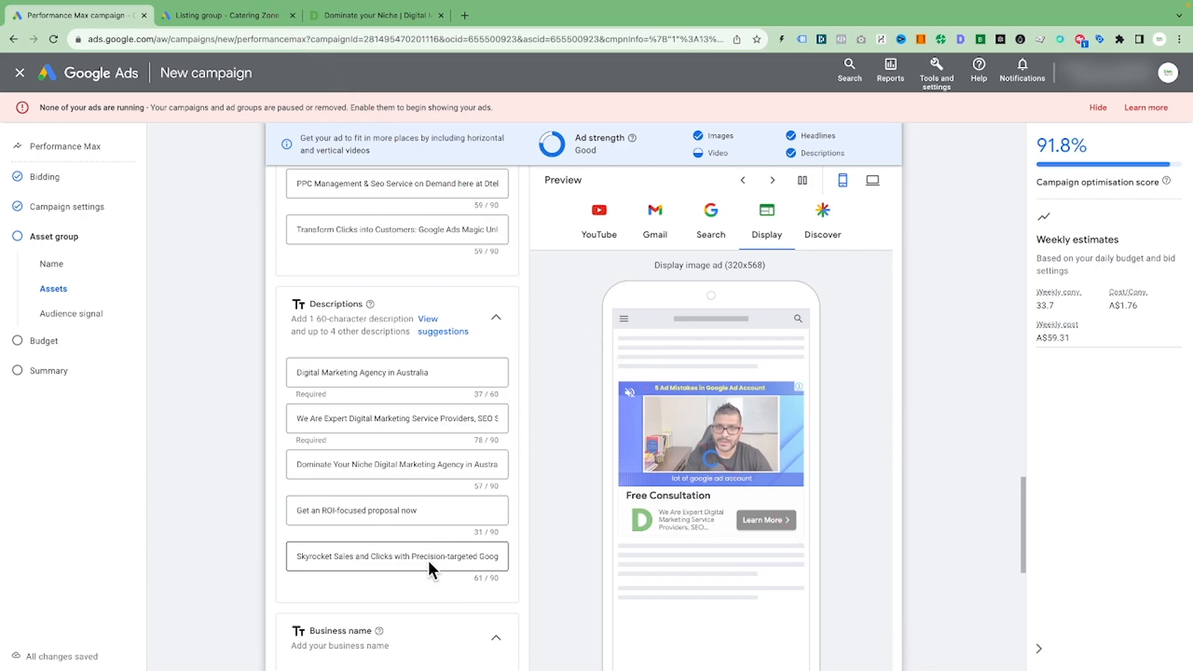
Enter "Dtek Digital" as the business name for the asset group
scroll(426, 568, down, 2)
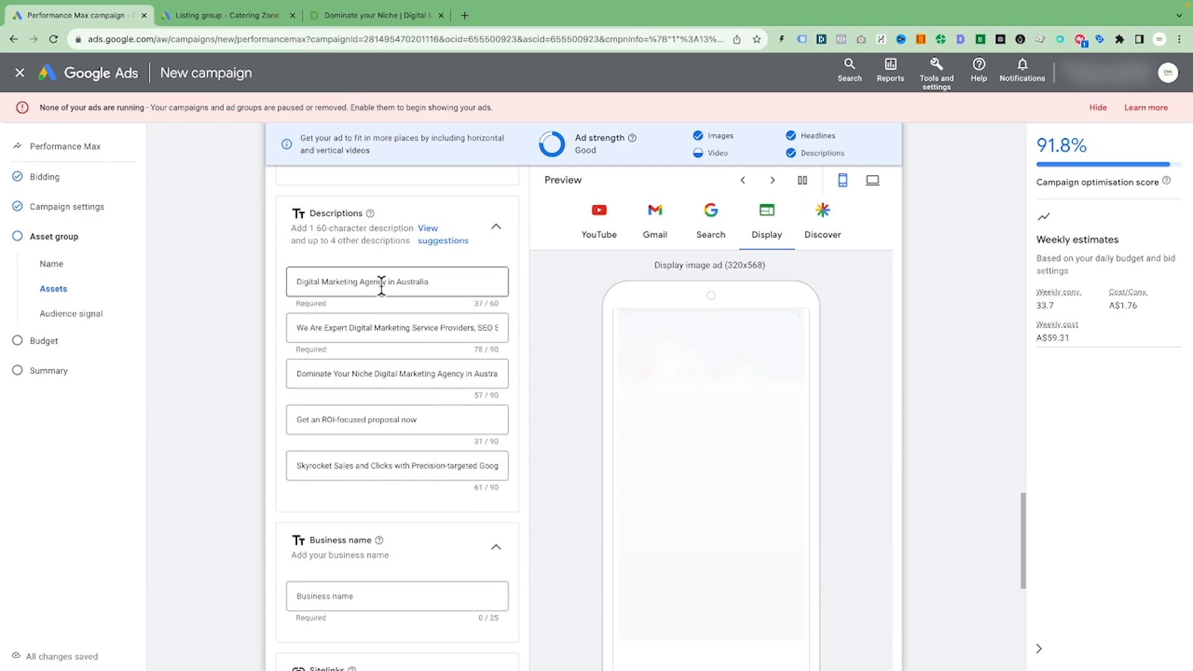
scroll(381, 285, down, 3)
click(345, 397)
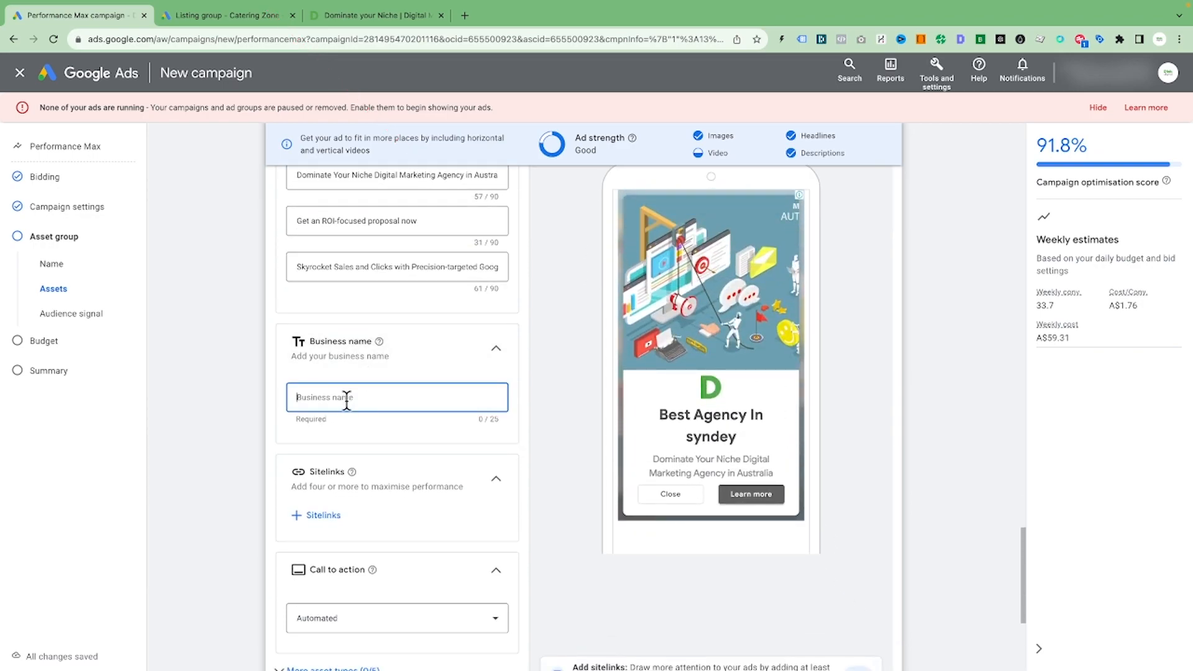
text(DTe)
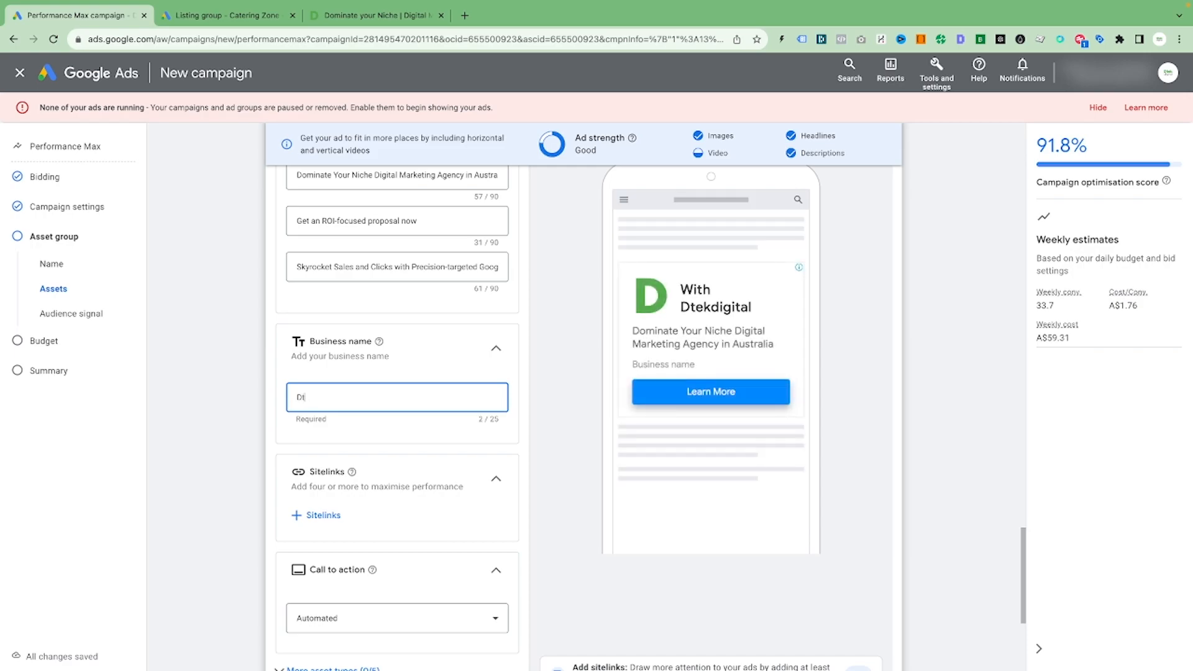
text(k Digital)
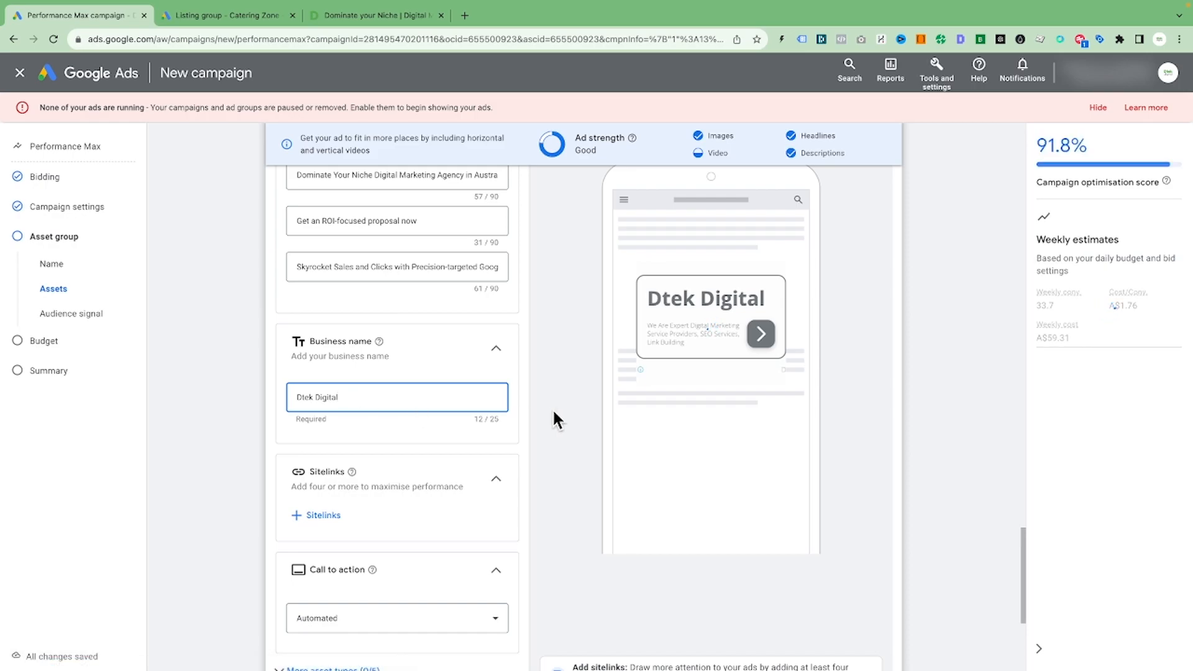
Select the sitelinks SEO Services to Get Leads, Local SEO Specialists and Ecommerce SEO Specialists for the campaign
scroll(461, 418, down, 3)
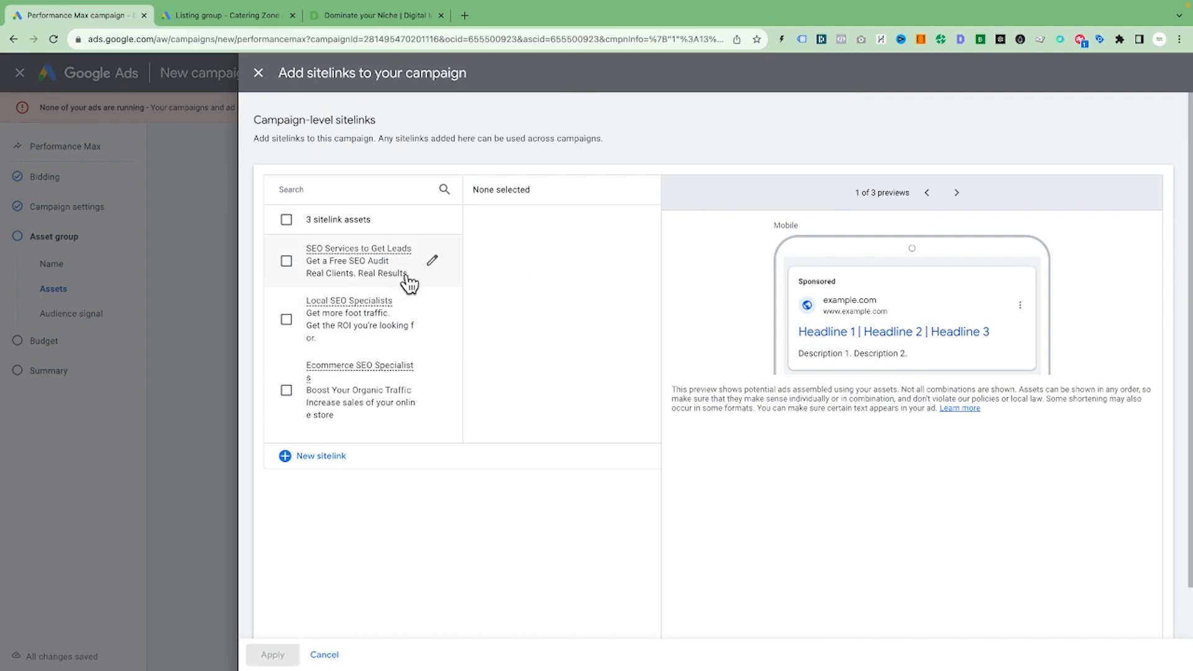
scroll(336, 300, down, 1)
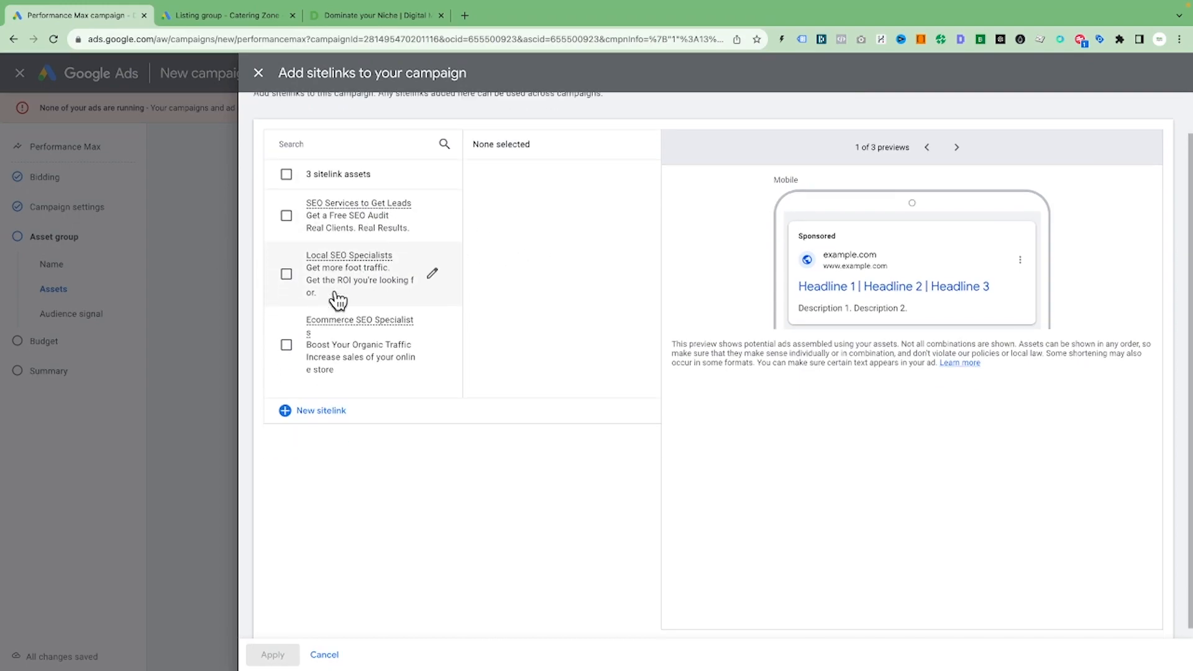
scroll(317, 300, up, 1)
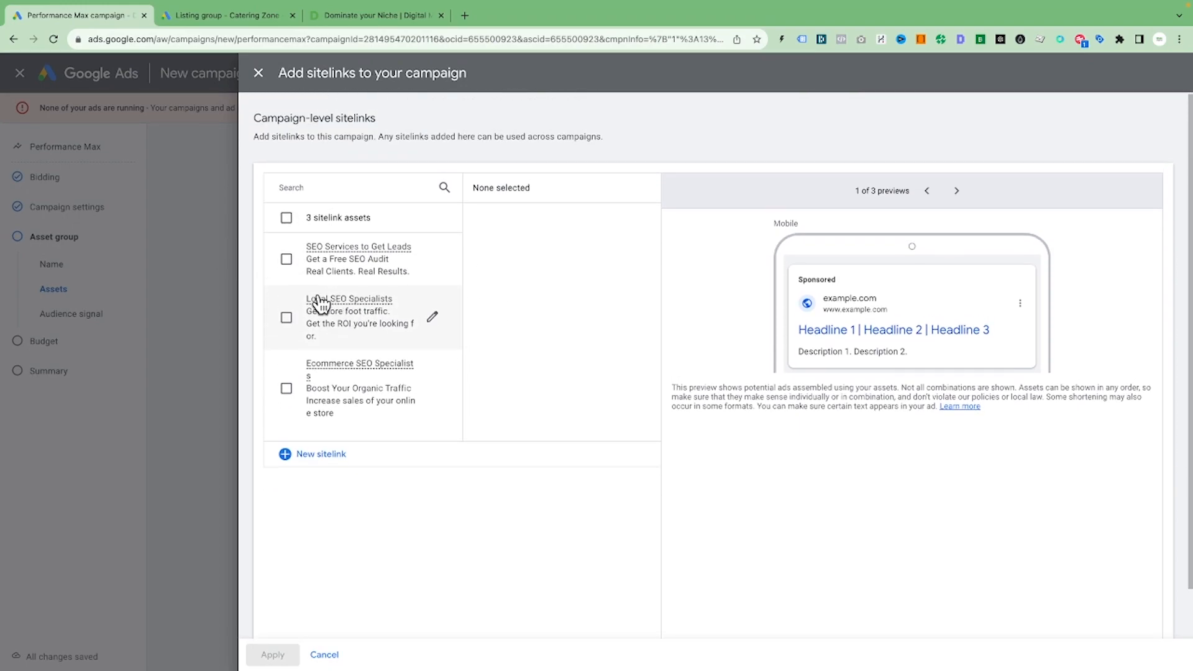
click(287, 261)
click(286, 320)
click(286, 386)
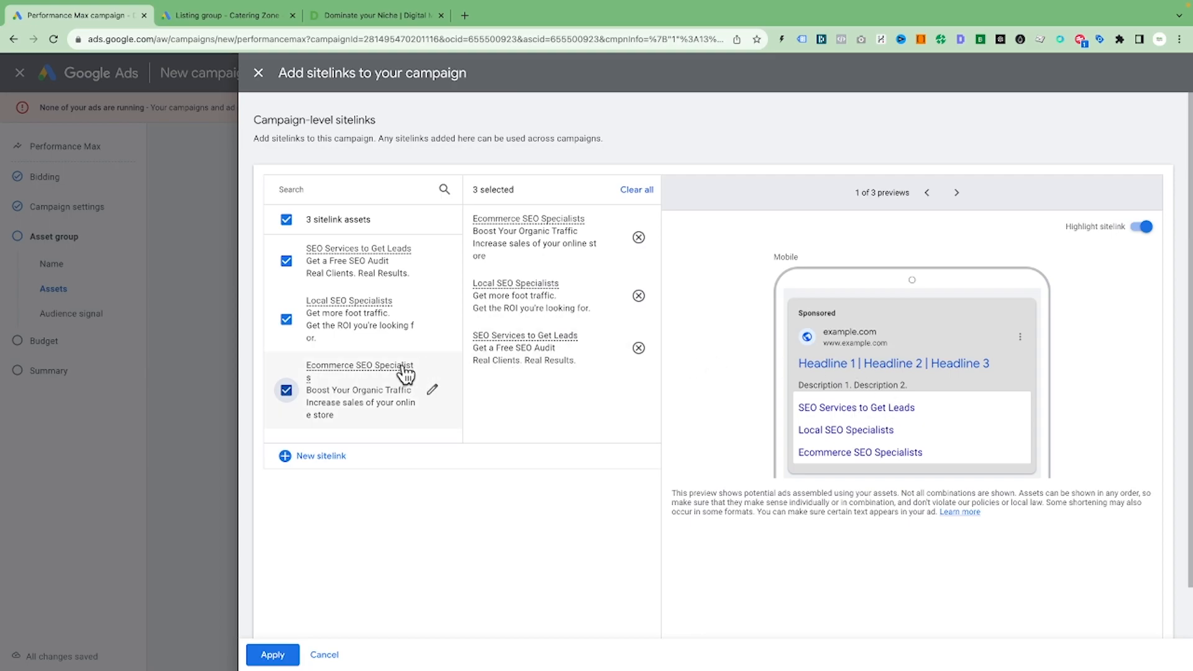
Start a new sitelink and examine the sitelink text, description line and final URL fields for each entry
click(307, 456)
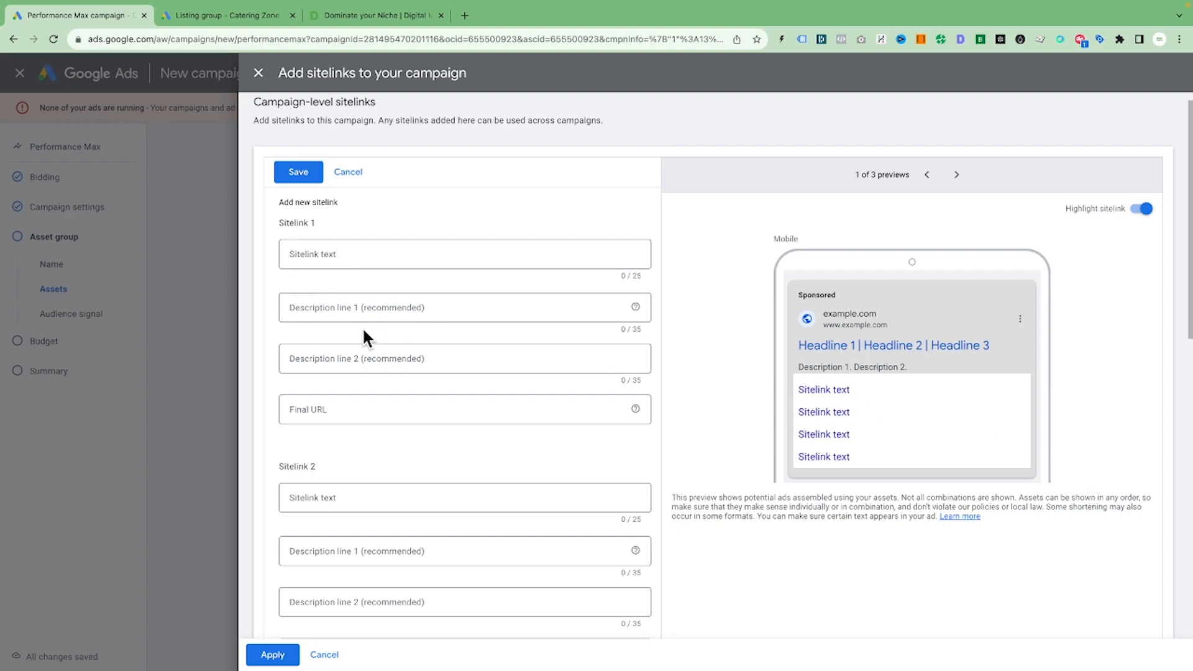
scroll(383, 329, down, 1)
scroll(385, 312, up, 1)
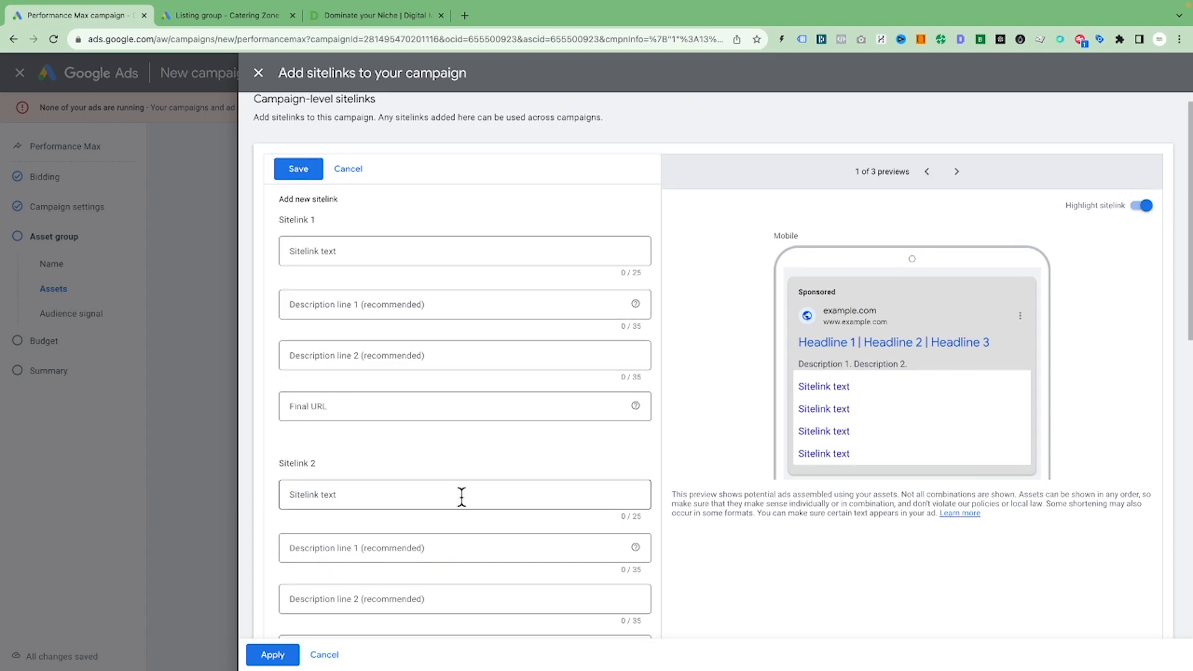
scroll(468, 494, down, 2)
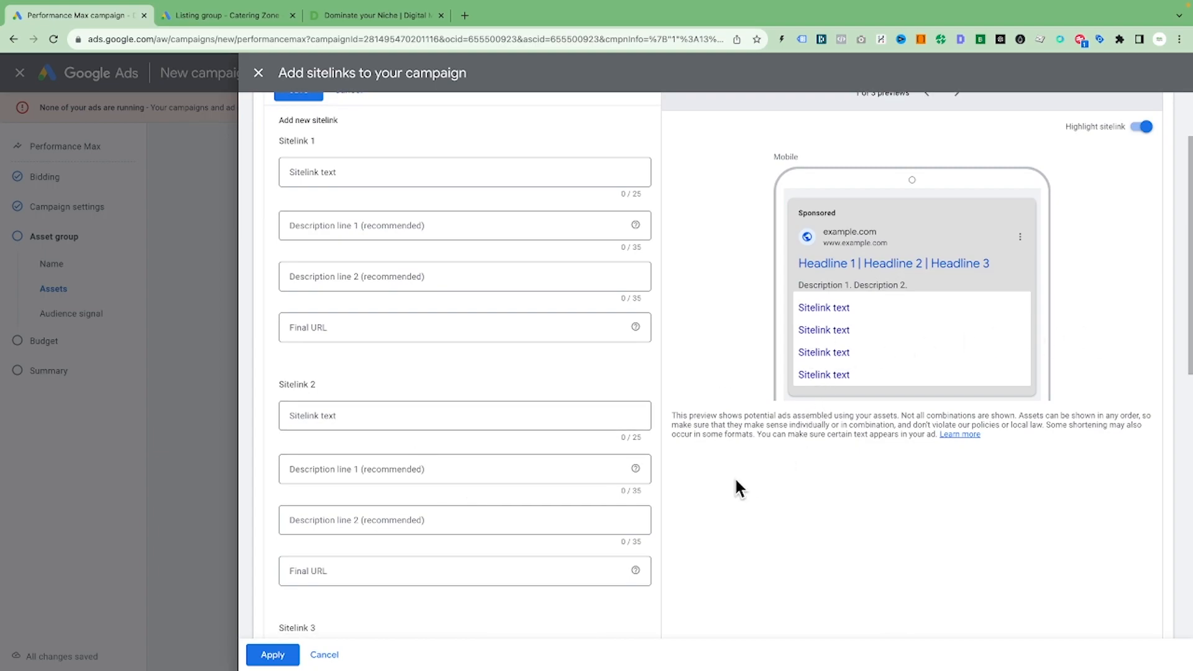
scroll(264, 419, up, 1)
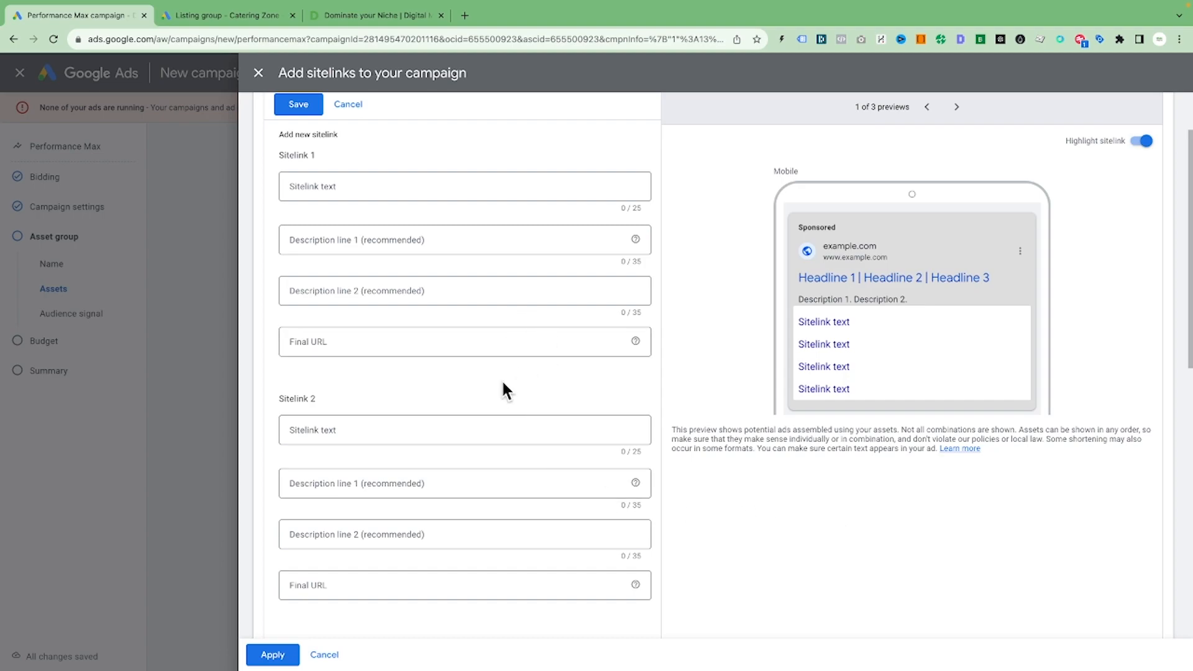
click(349, 339)
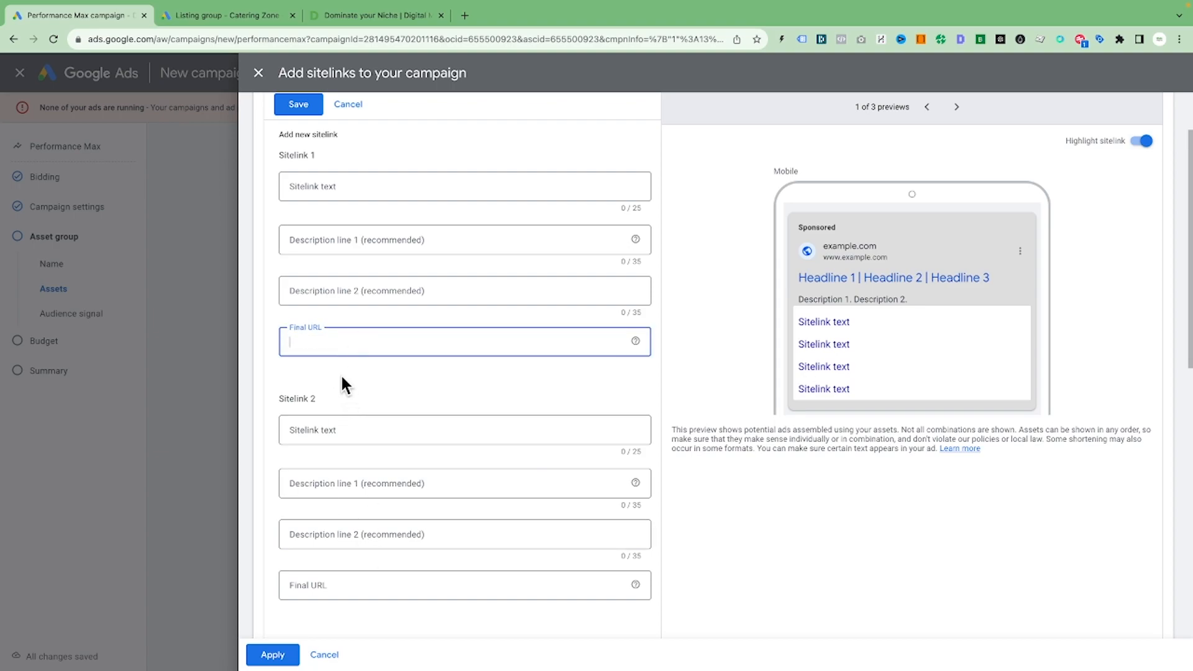
click(359, 584)
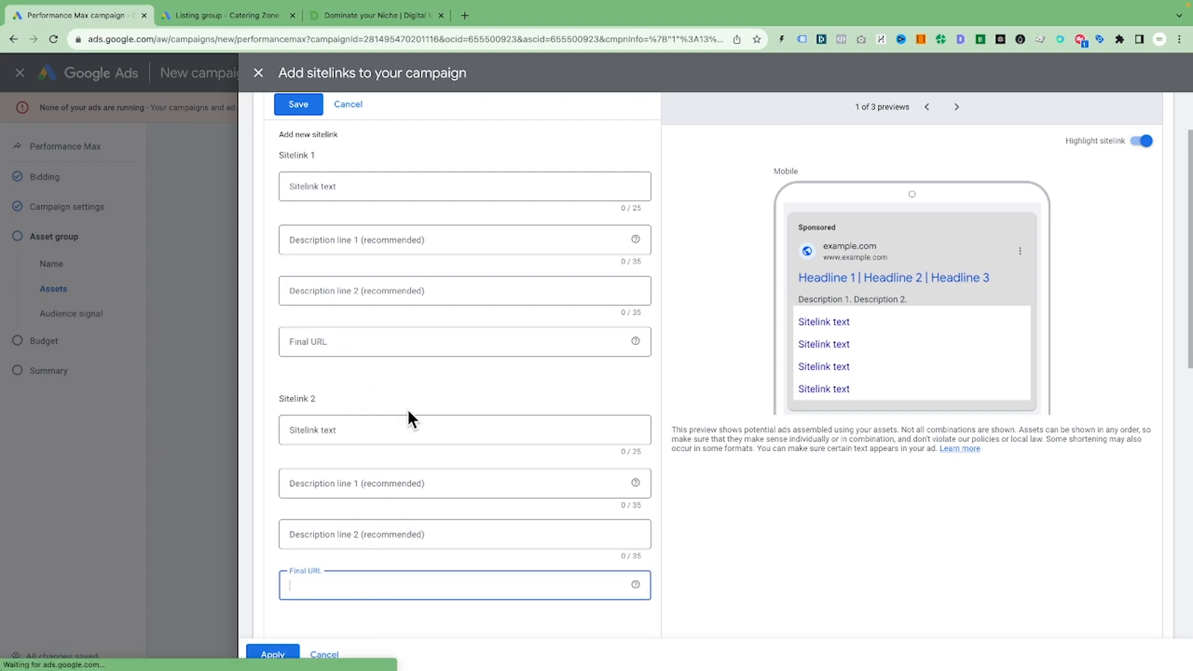
scroll(458, 530, down, 2)
scroll(462, 539, up, 1)
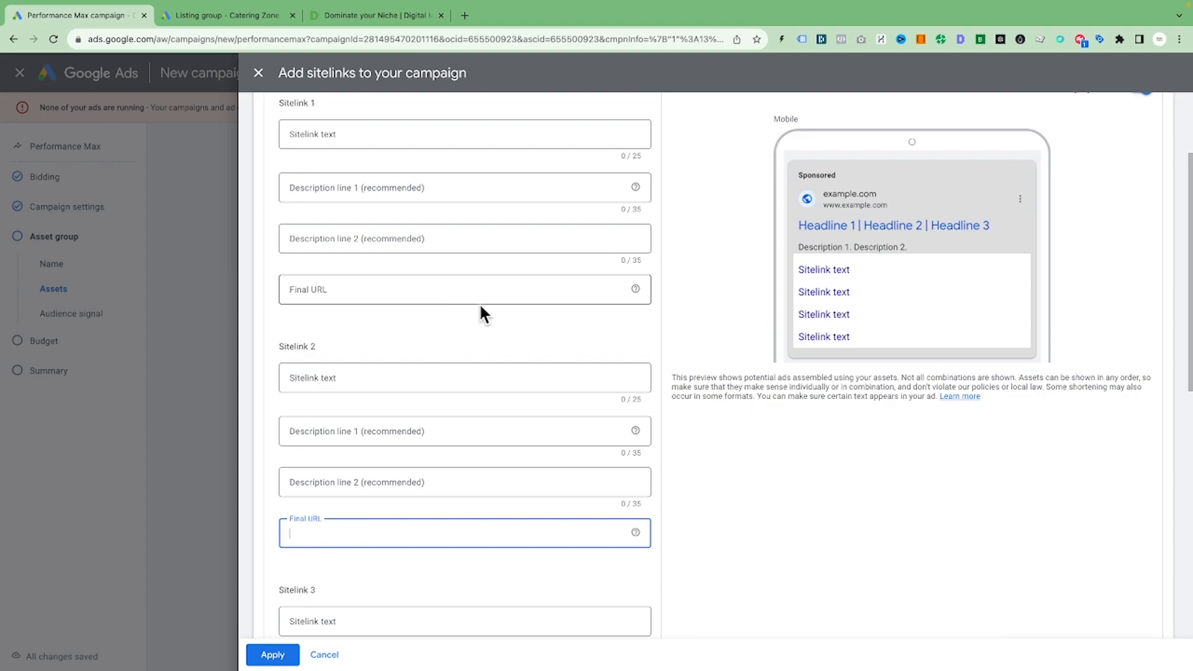
scroll(390, 458, up, 1)
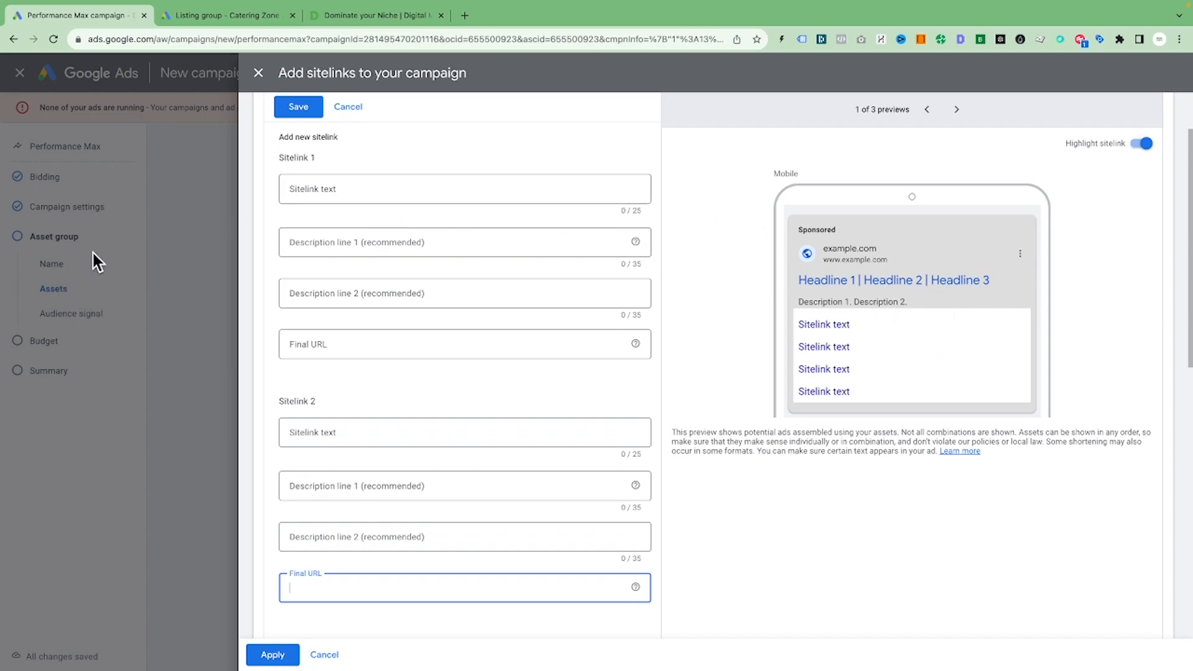
Close the sitelink form with the three selected sitelinks applied, and look back over the asset group's calls, images and headlines
click(341, 655)
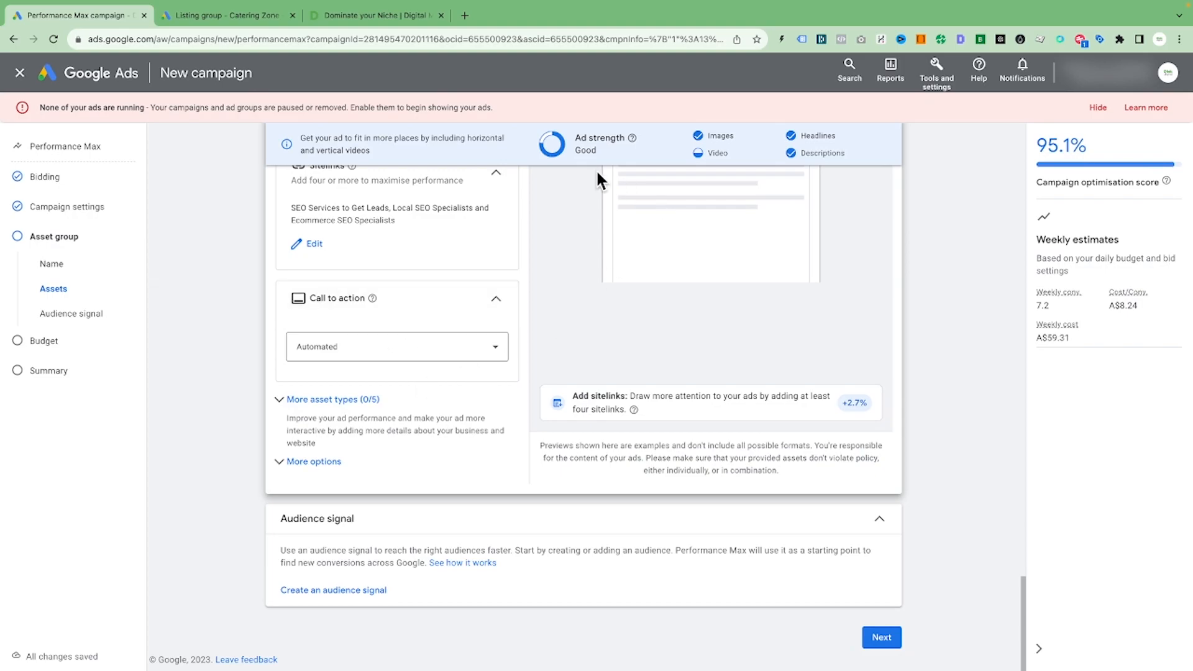
scroll(663, 371, up, 15)
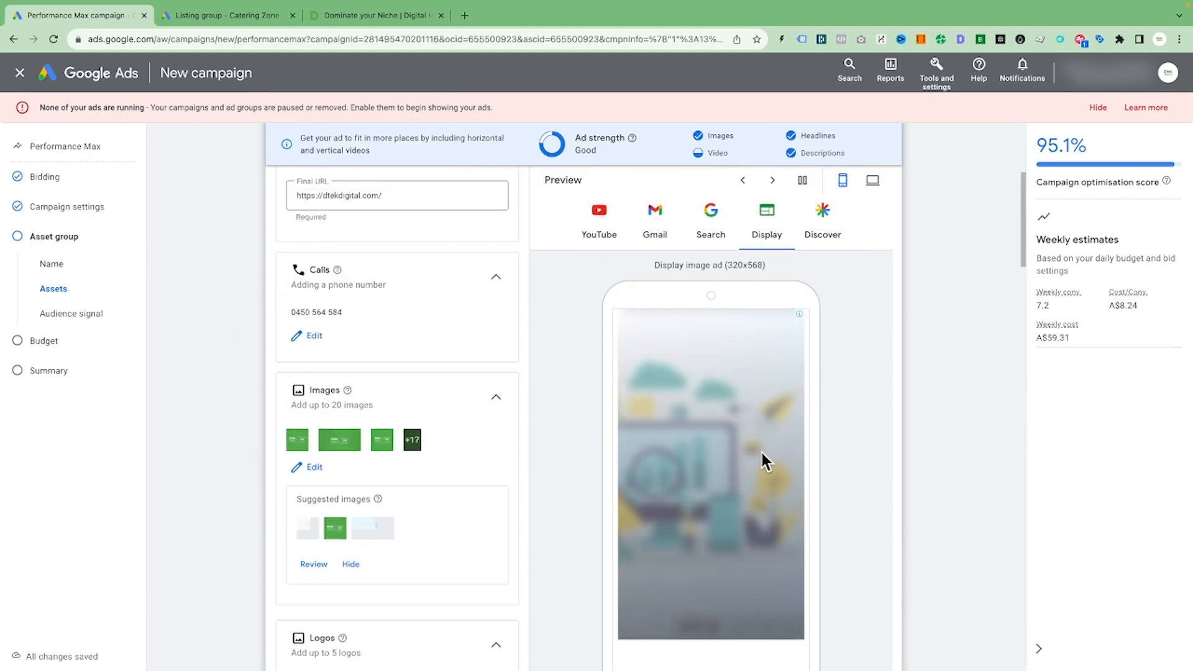
scroll(761, 450, down, 12)
scroll(338, 457, down, 12)
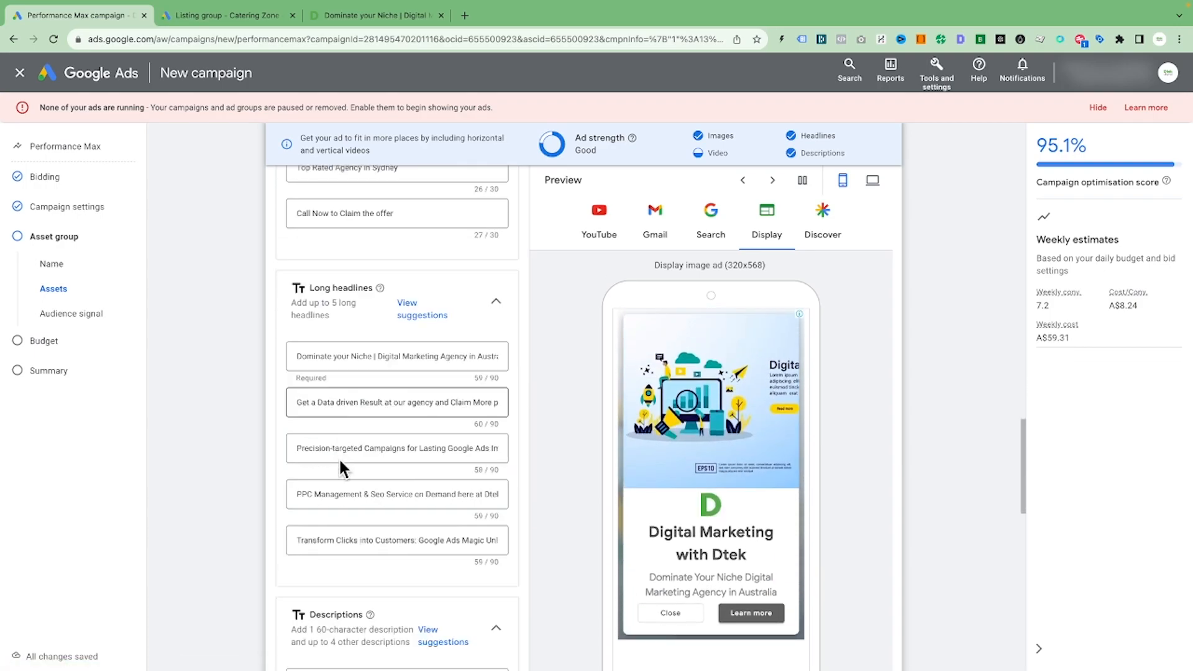
Review the available call to action options and the ad preview, leaving the call to action on Automated
scroll(337, 452, down, 3)
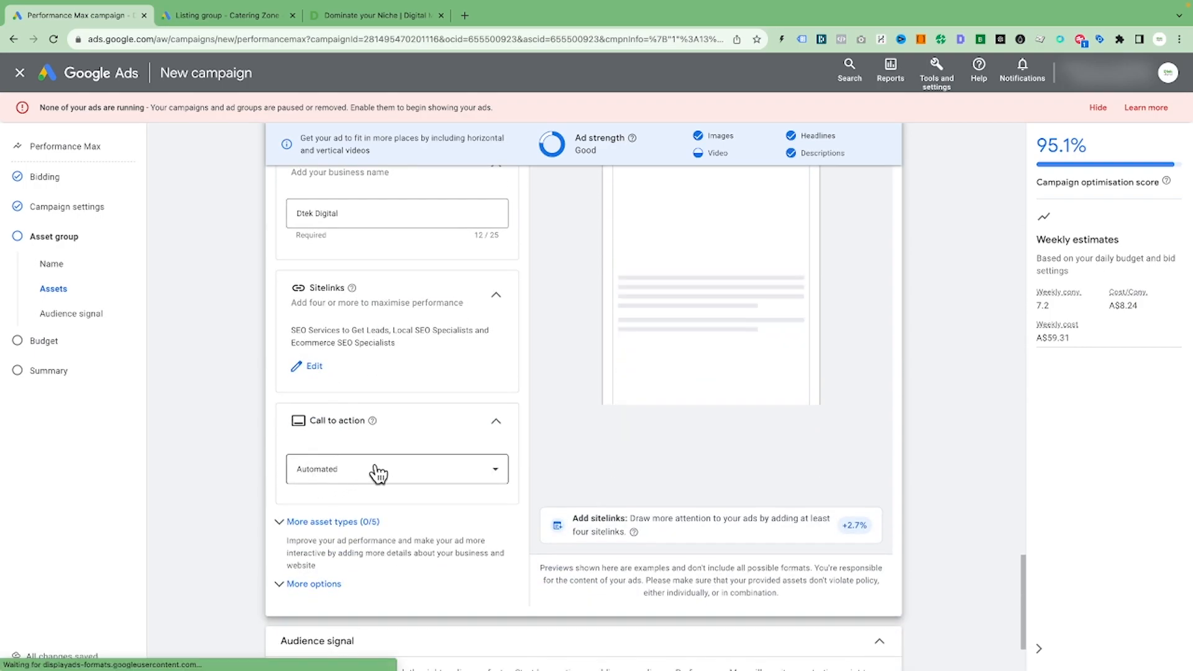
click(419, 473)
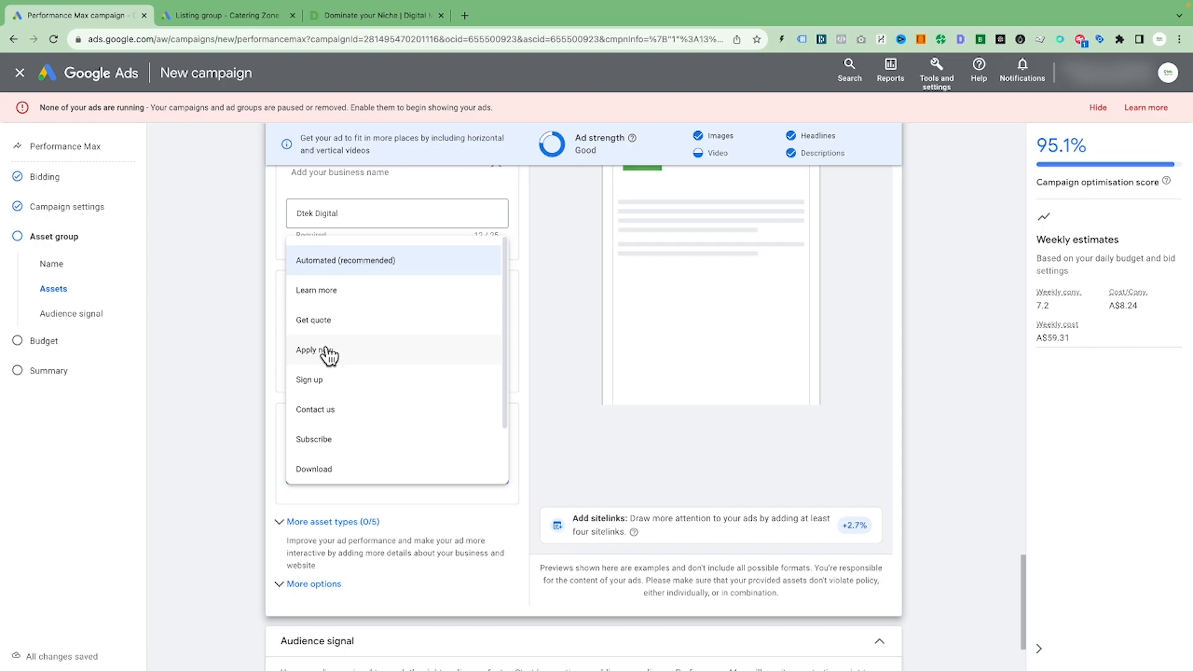
click(533, 474)
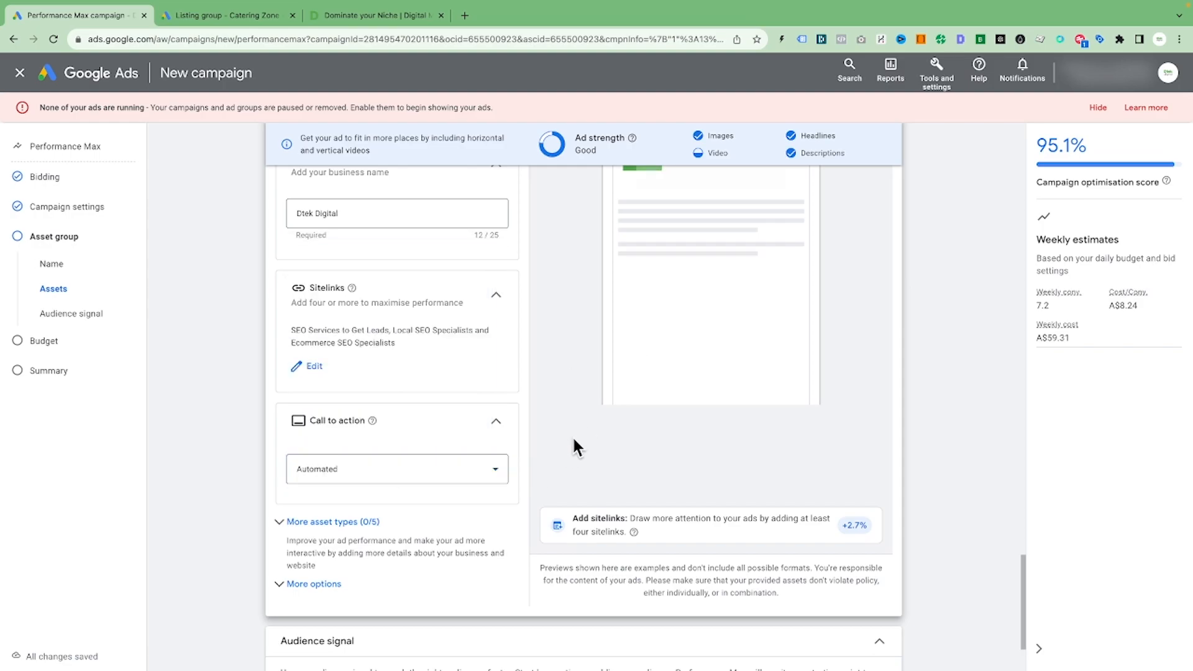
scroll(572, 439, up, 5)
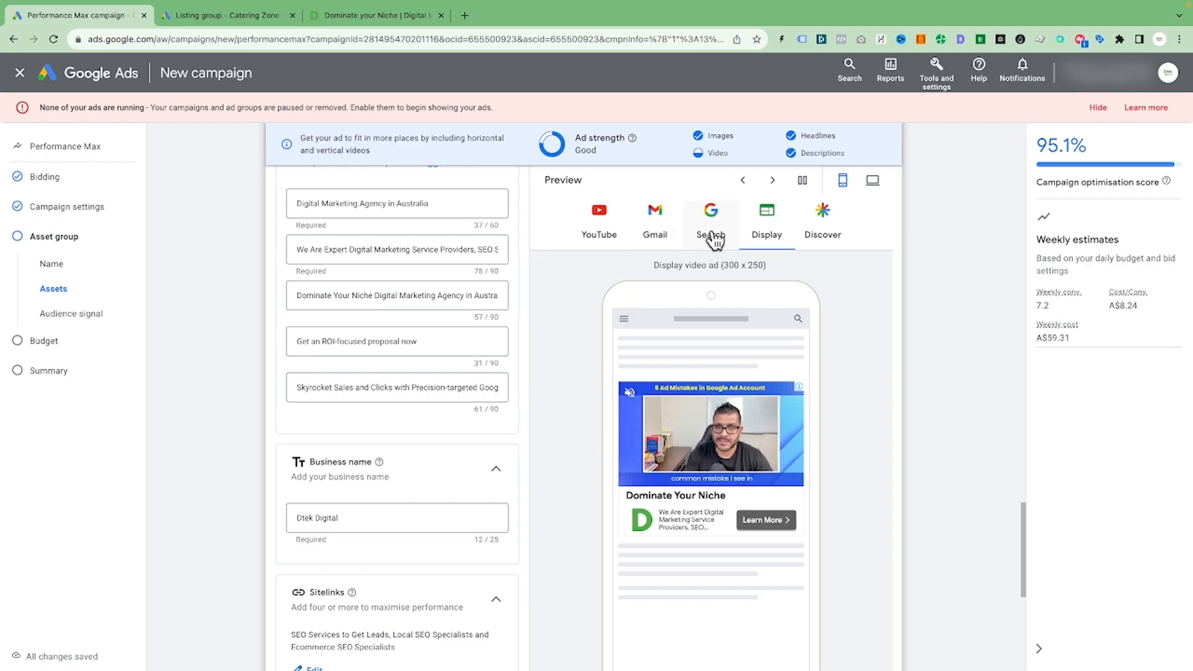
scroll(502, 501, down, 7)
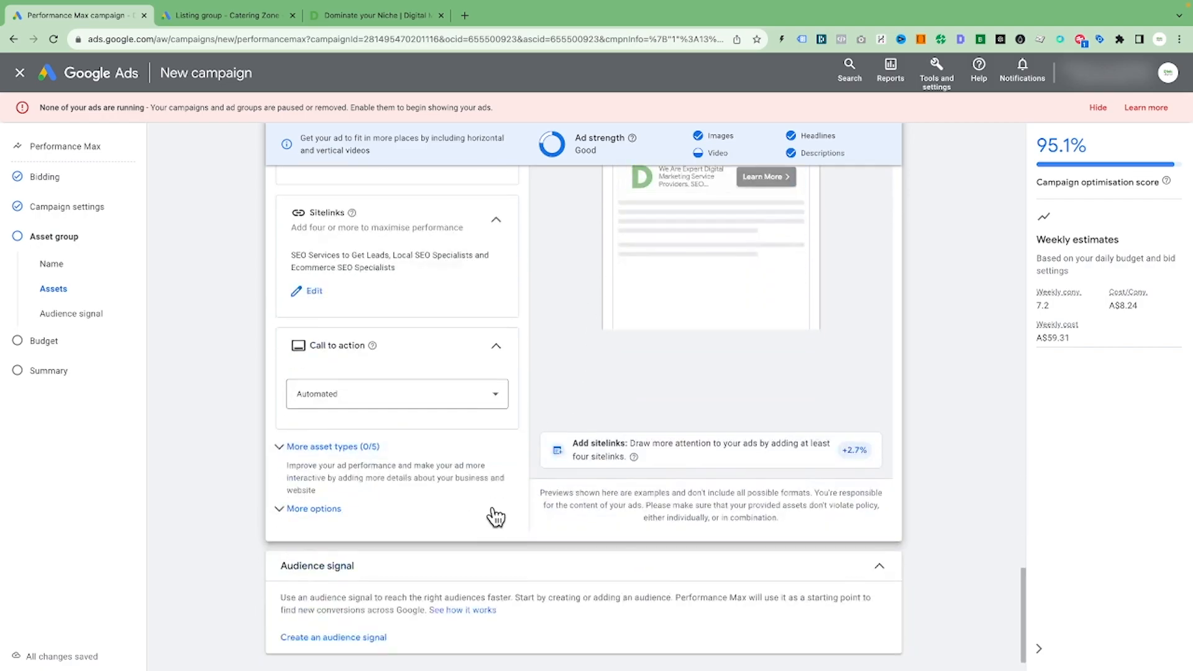
click(370, 358)
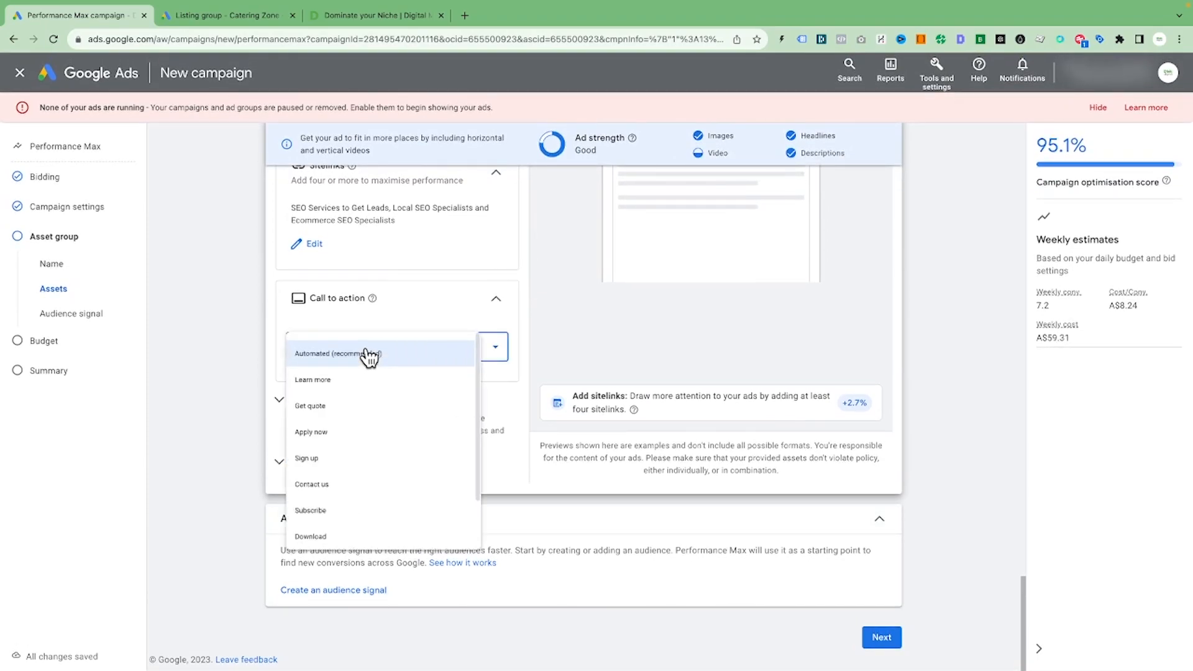
click(526, 374)
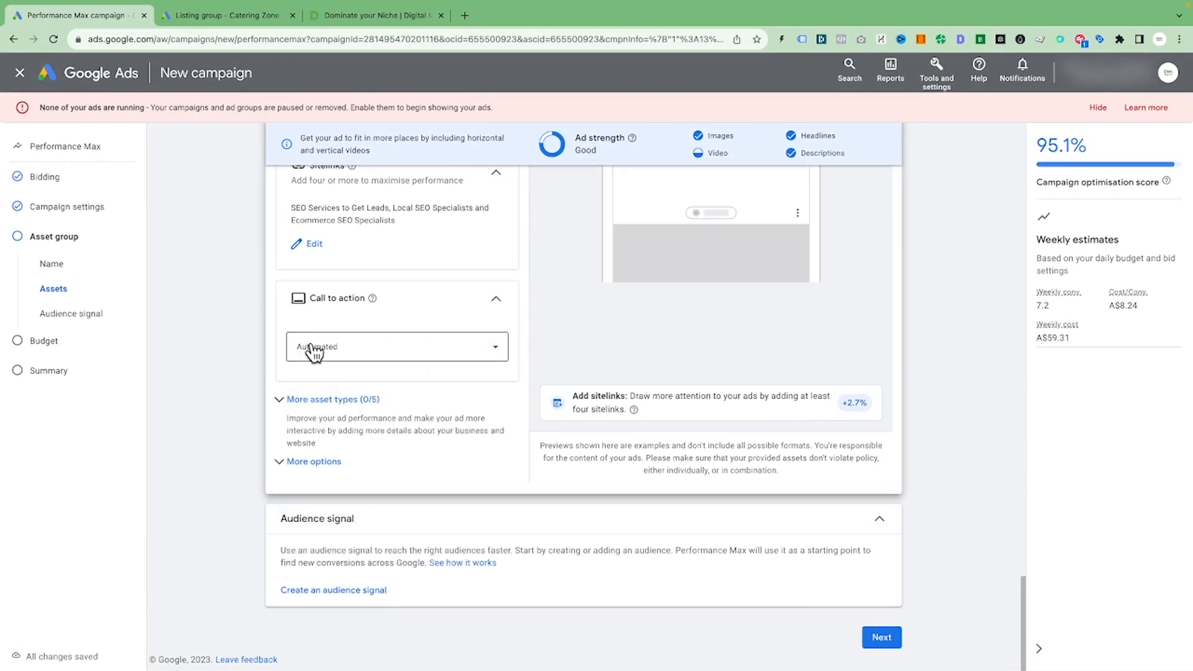
Expand the additional asset types and look through promotions, prices, structured snippets, lead forms, callouts and locations
click(282, 401)
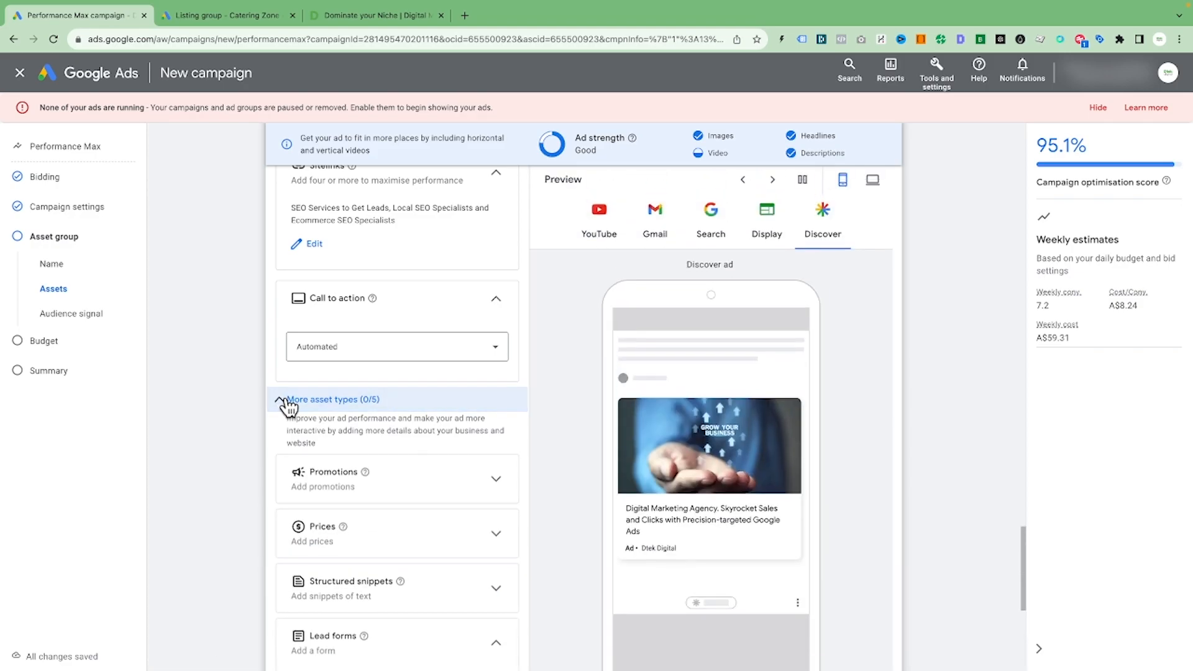
scroll(480, 378, down, 5)
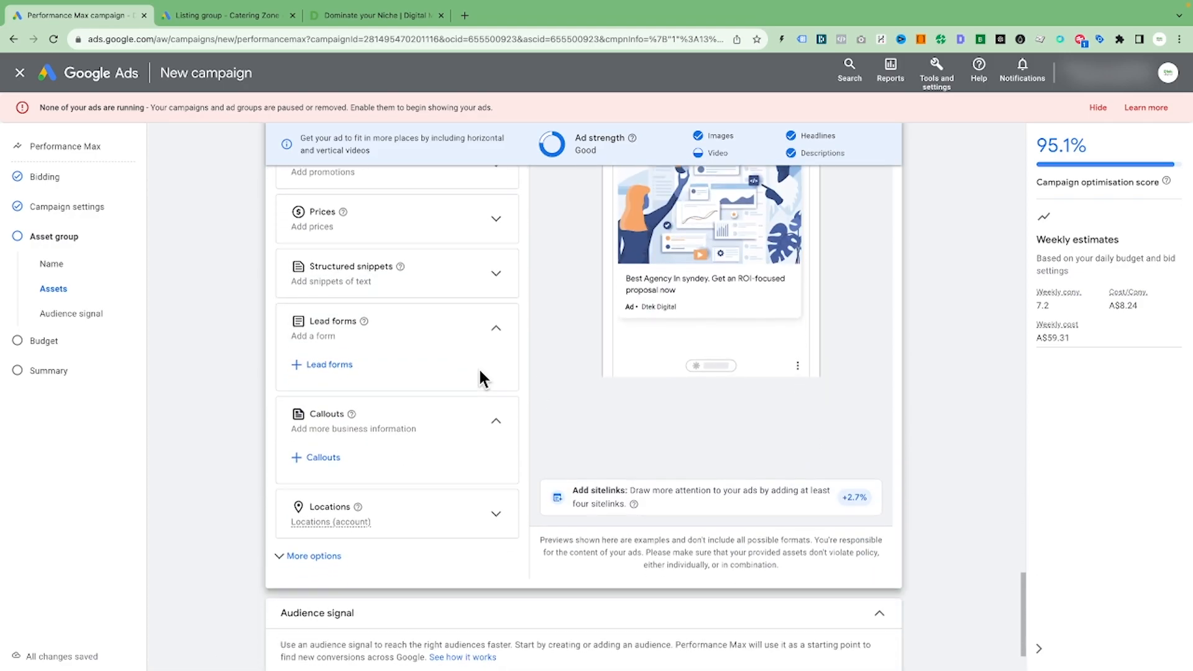
scroll(483, 380, up, 2)
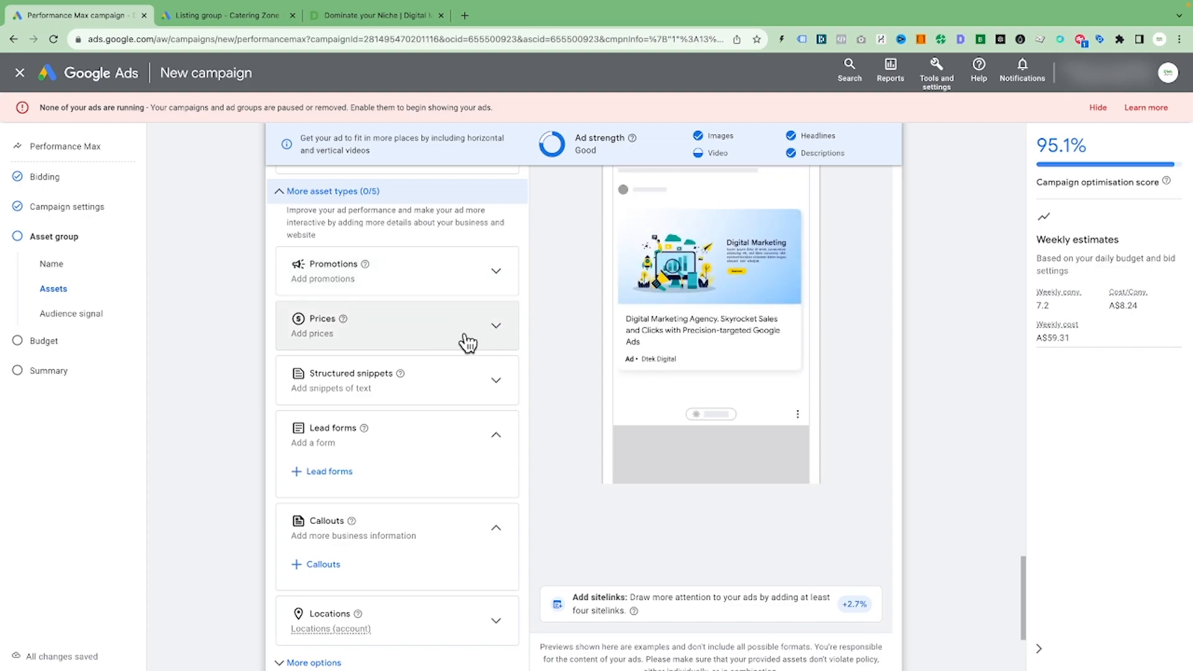
scroll(468, 342, down, 1)
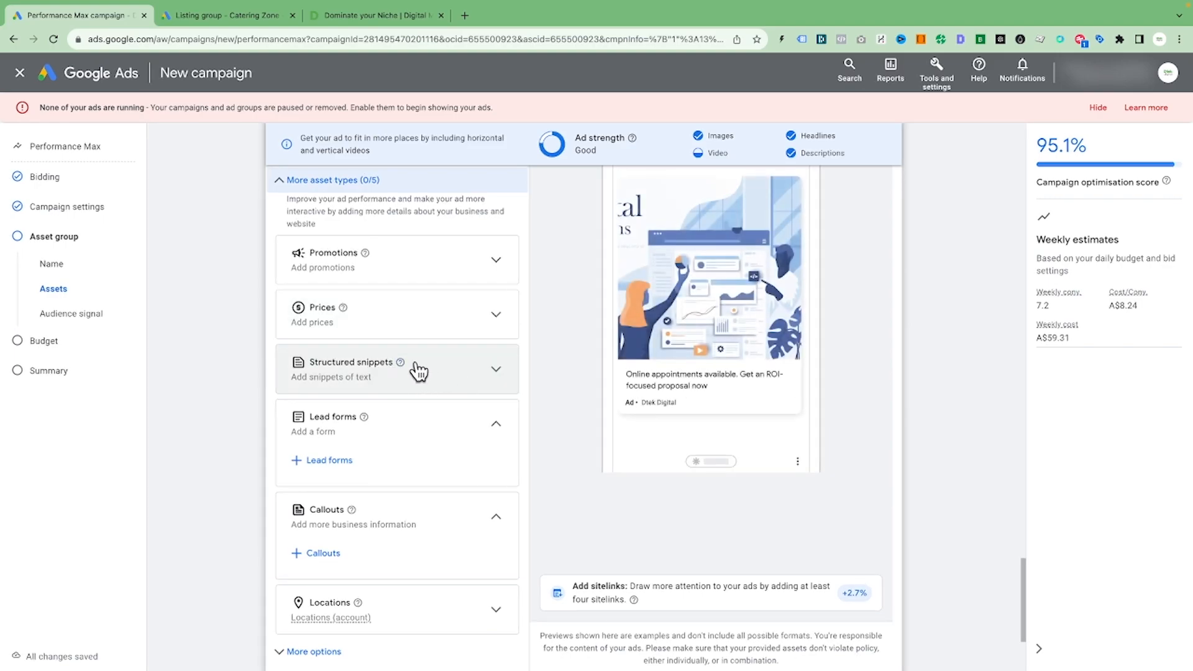
click(460, 381)
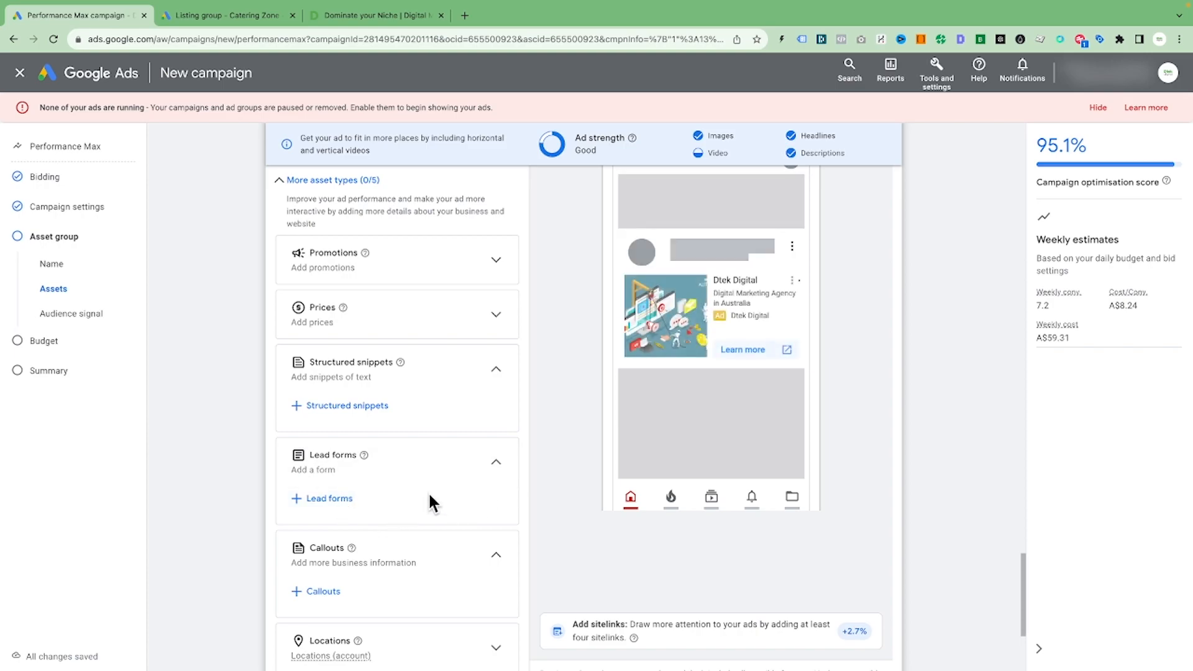
scroll(493, 461, down, 3)
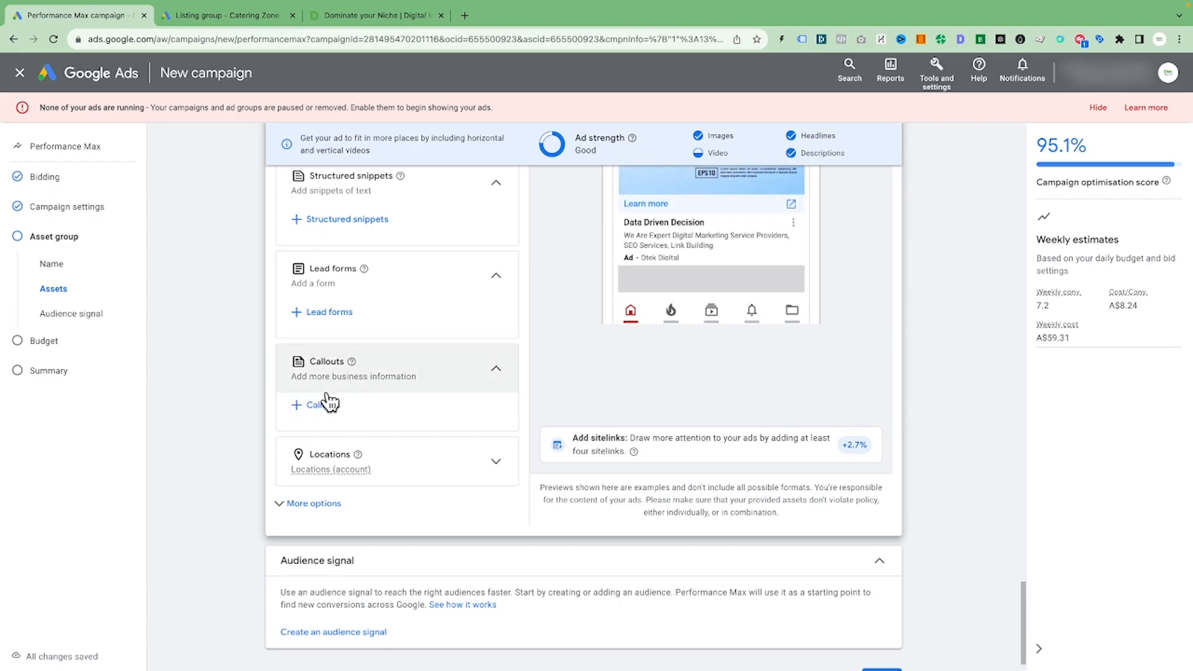
click(438, 468)
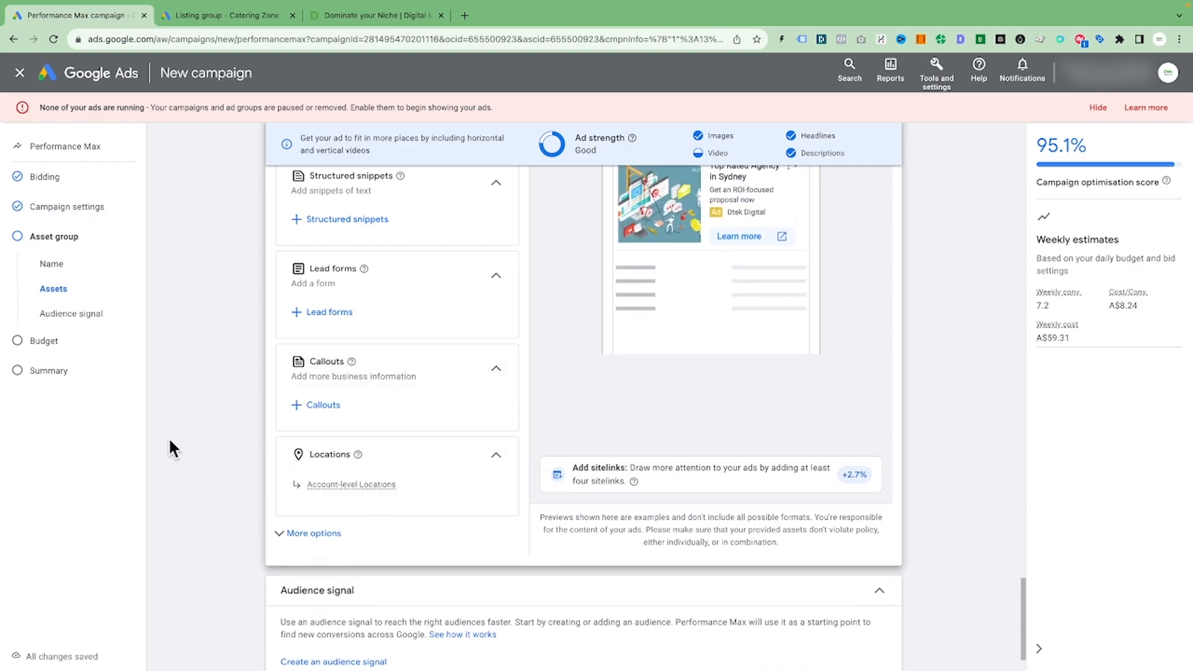
click(502, 463)
Reveal the asset group's further options and enable a different final URL for mobile
scroll(498, 463, down, 5)
click(313, 207)
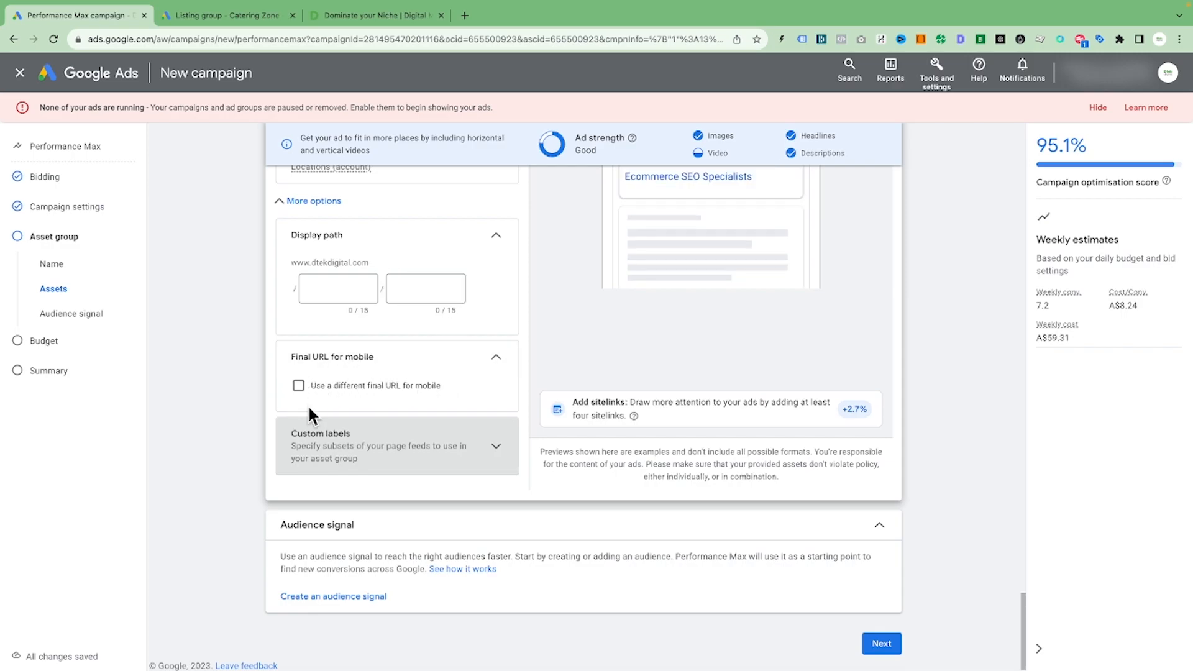
click(299, 386)
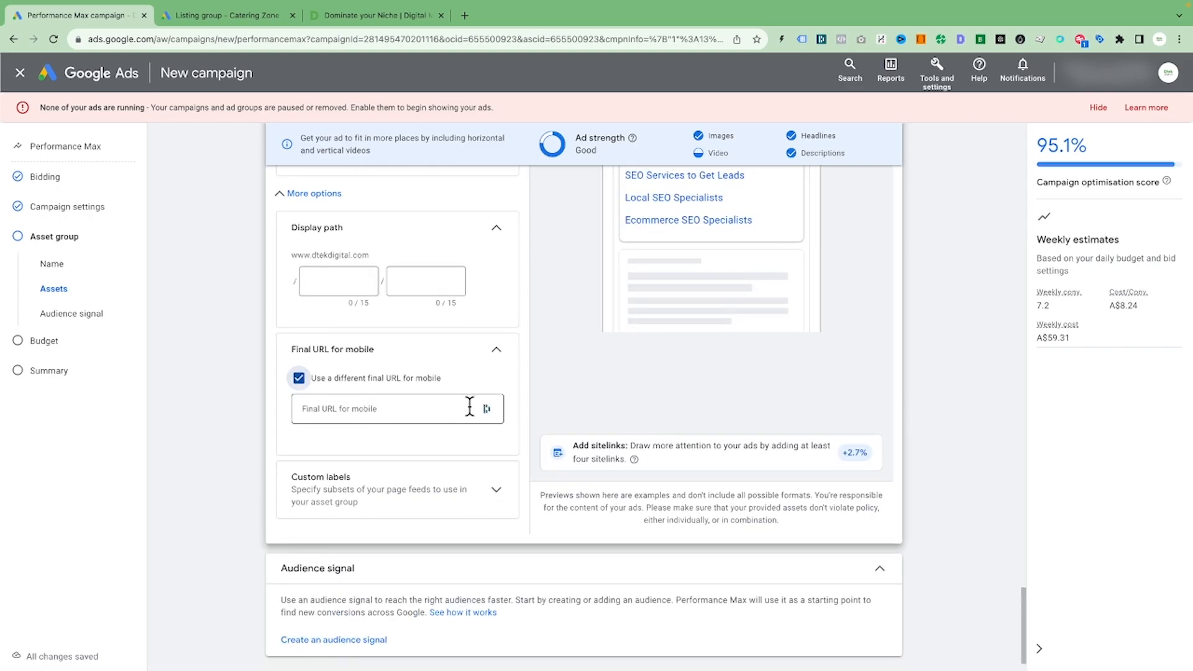
Turn off the different final URL for mobile
click(299, 384)
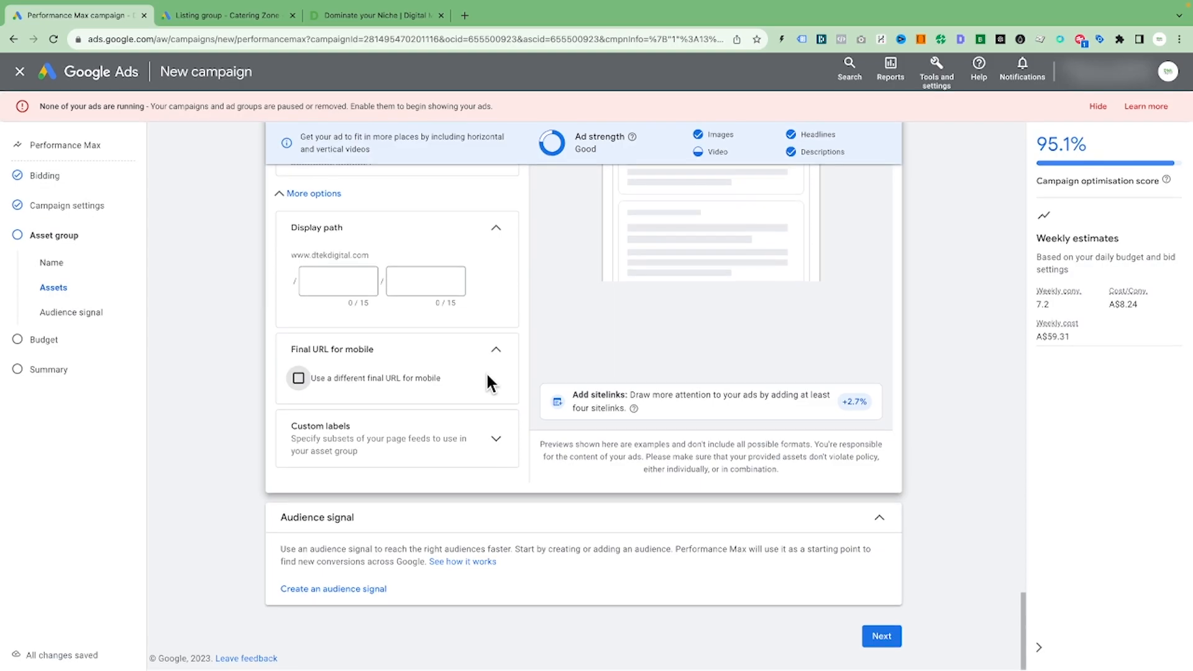
Review how the ad looks in the YouTube, Gmail, Search and Display previews
scroll(457, 379, up, 2)
scroll(461, 383, up, 20)
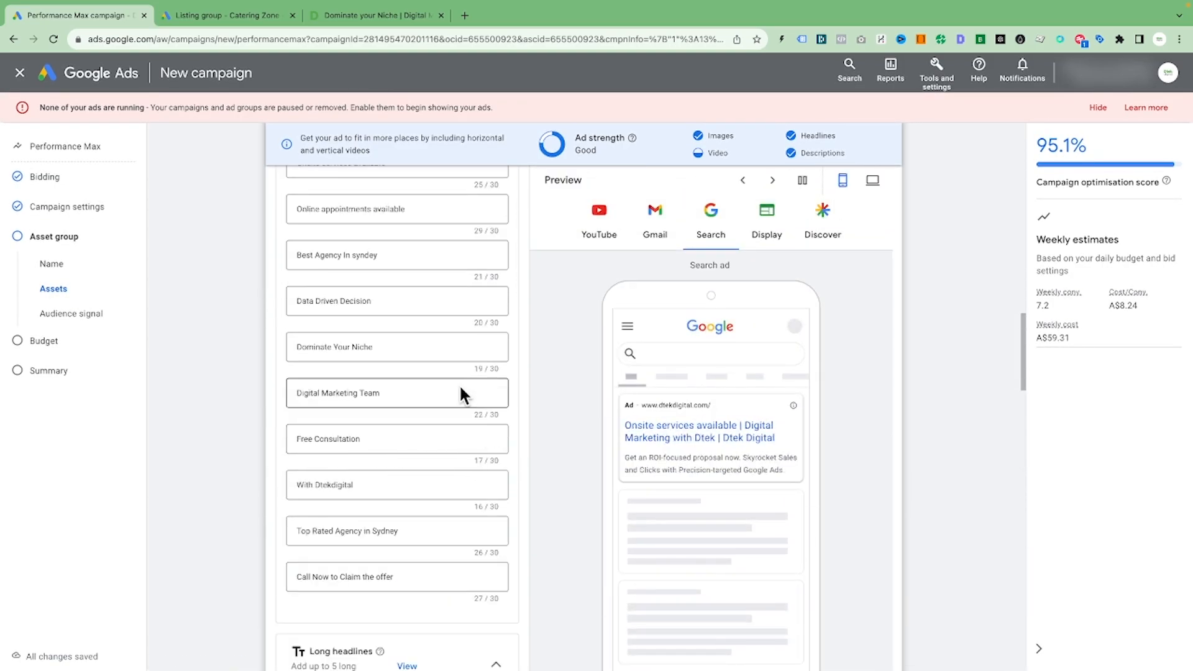
scroll(461, 394, up, 10)
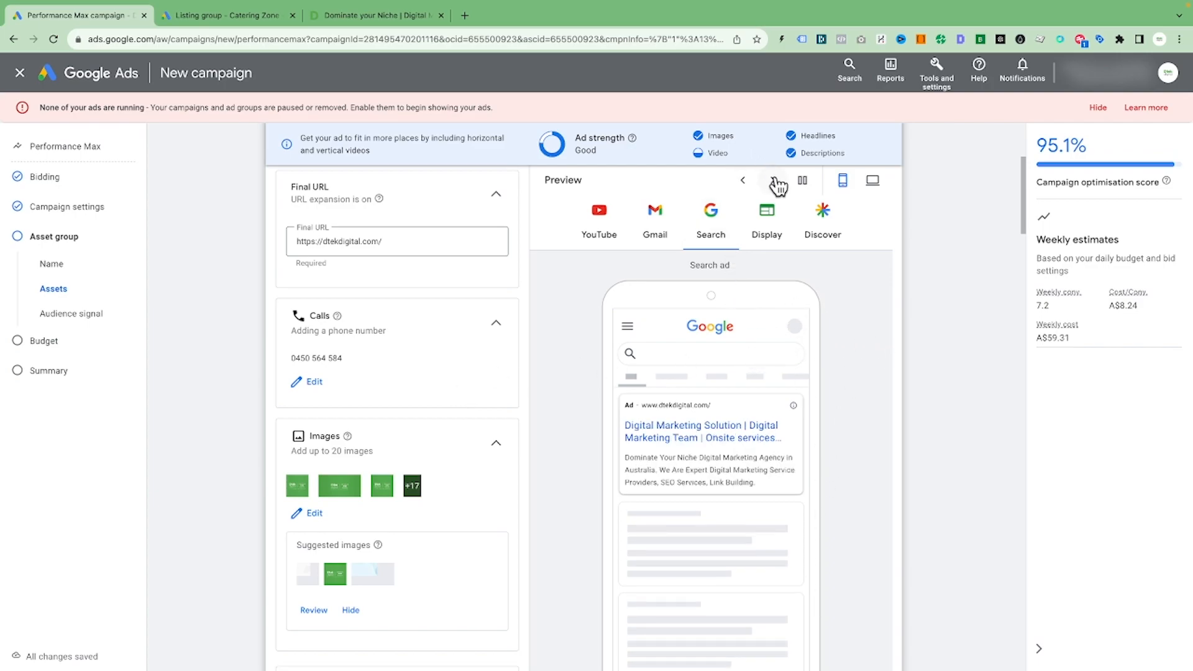
click(600, 228)
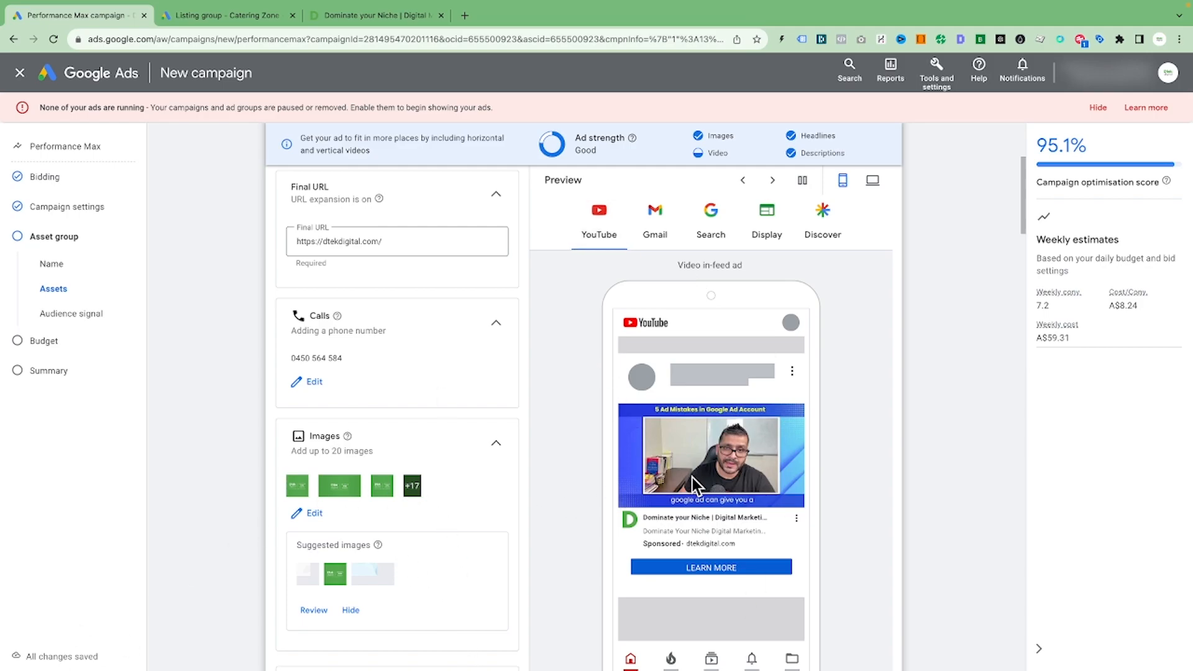
click(656, 234)
scroll(879, 394, down, 10)
scroll(738, 330, up, 3)
click(708, 233)
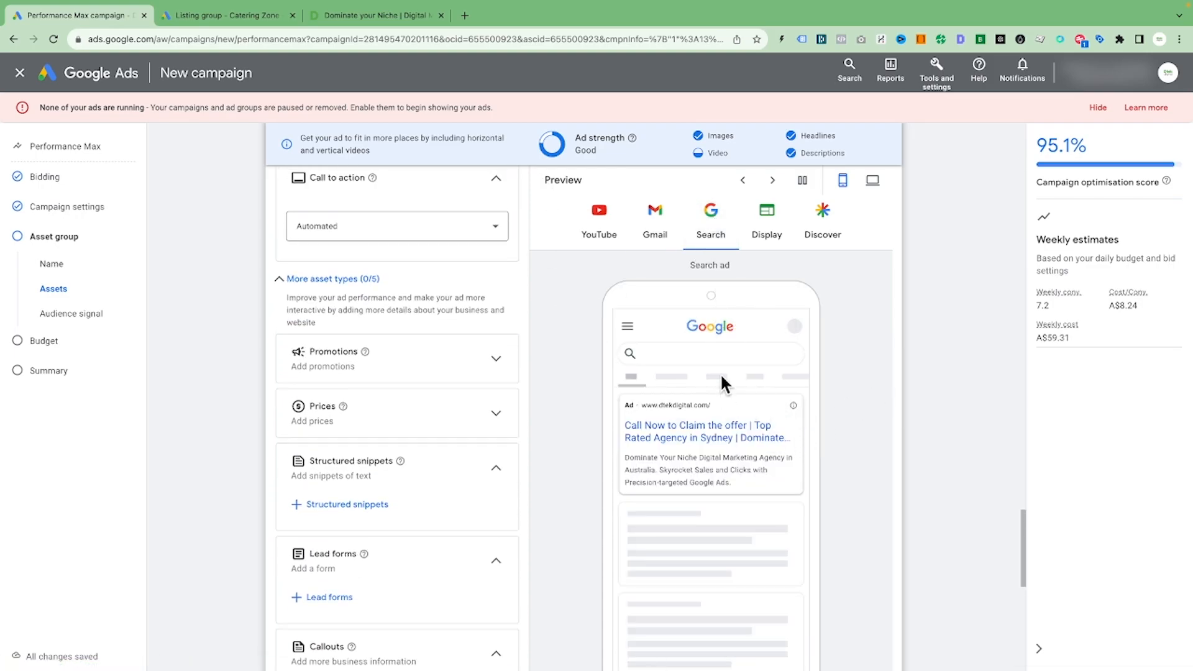
click(755, 241)
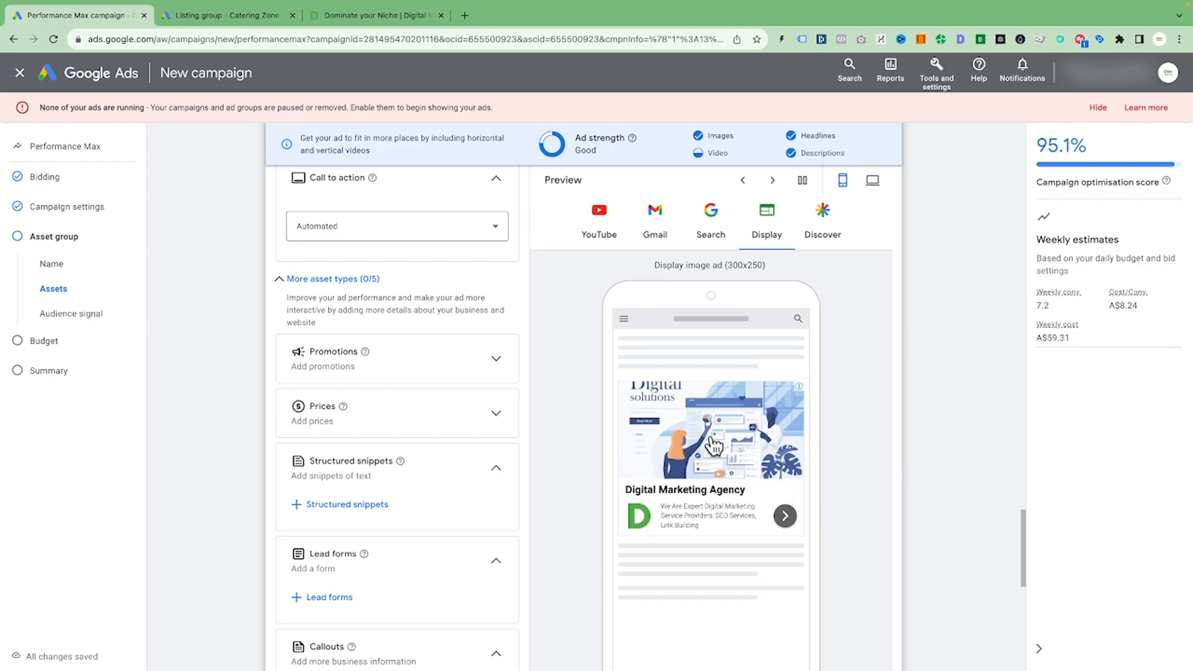
Create an audience signal named "Keywords +DTEK" and expand its interests and detailed demographics
scroll(348, 533, down, 8)
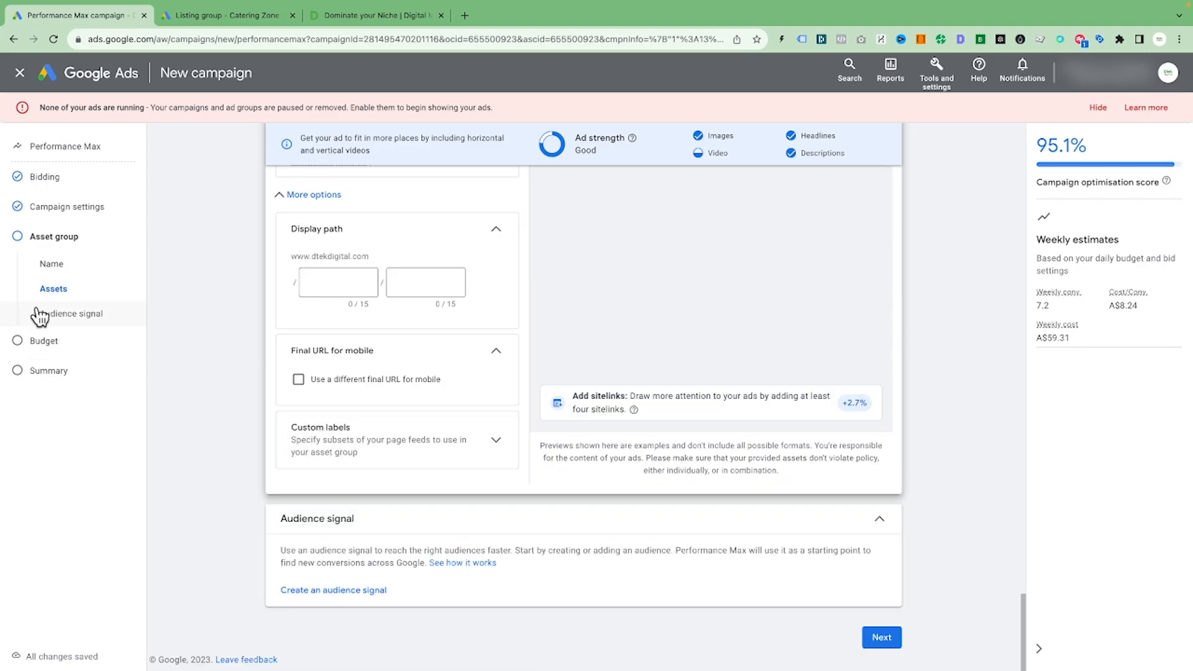
scroll(325, 548, up, 1)
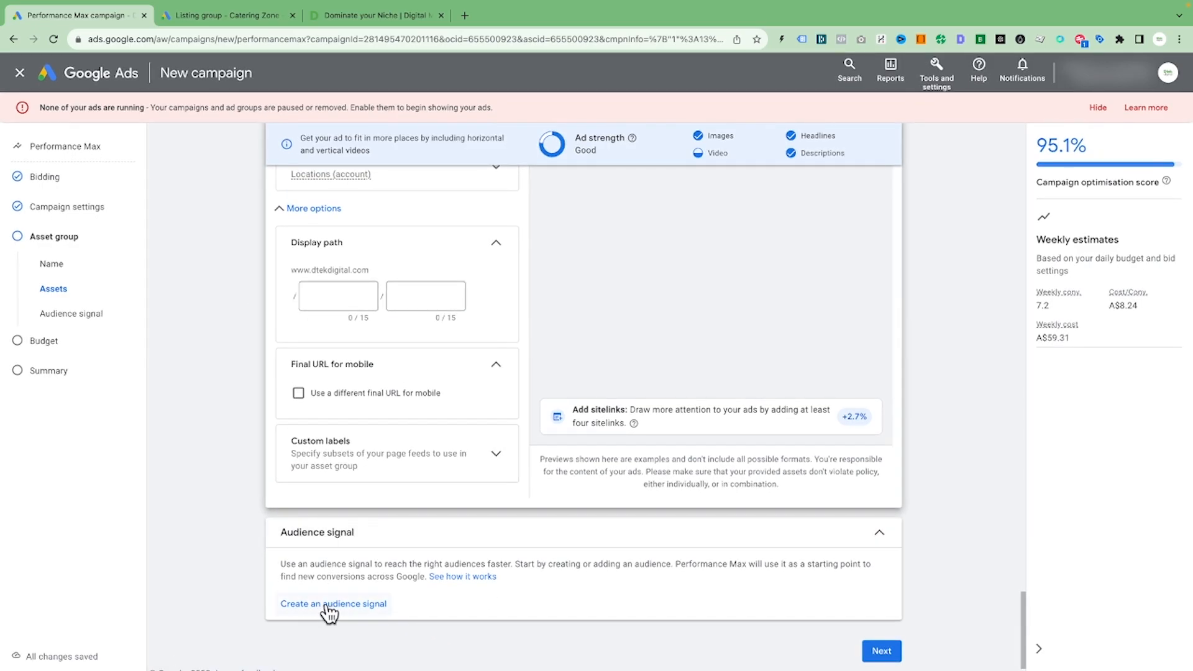
click(326, 606)
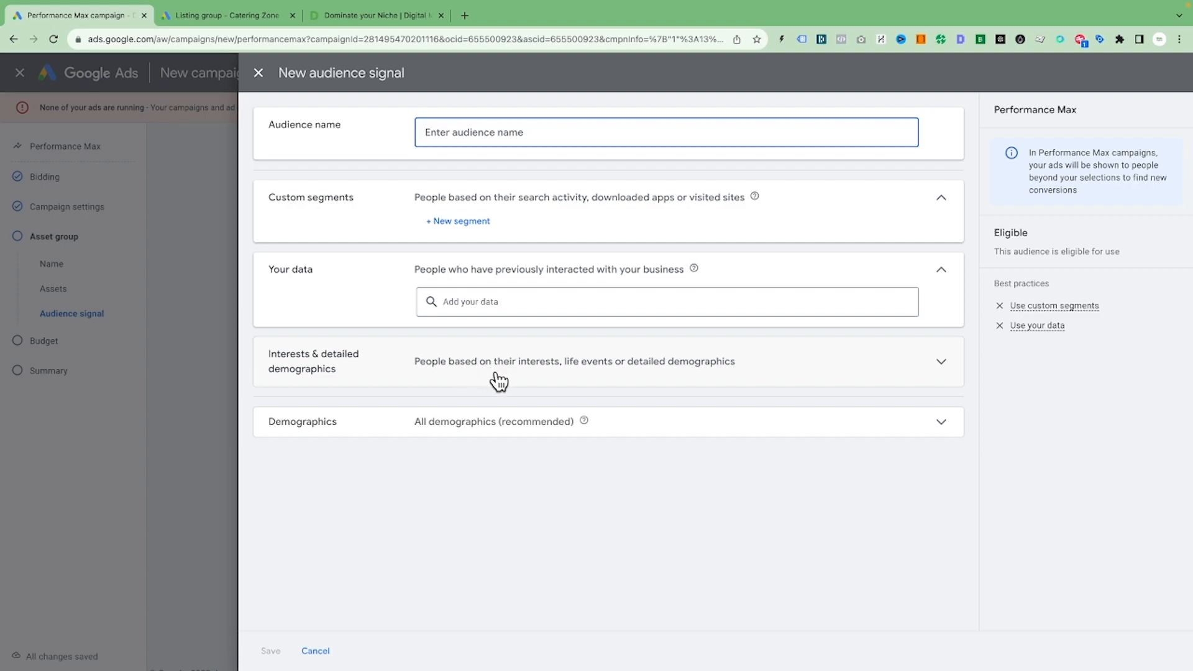
click(445, 373)
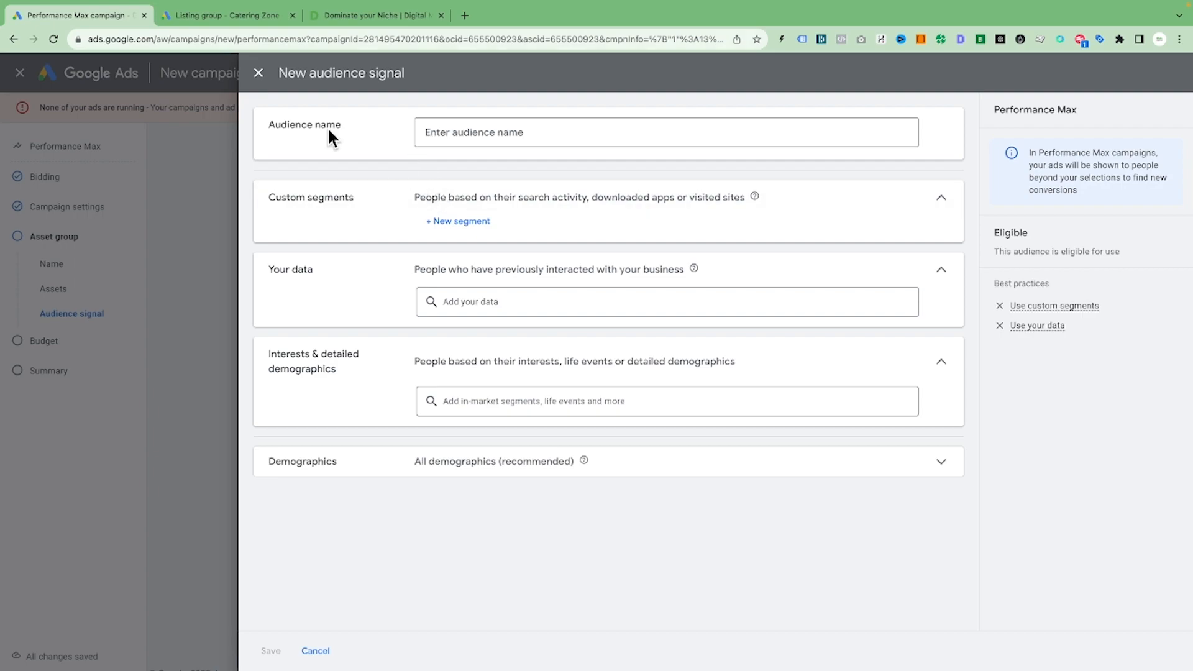
click(513, 134)
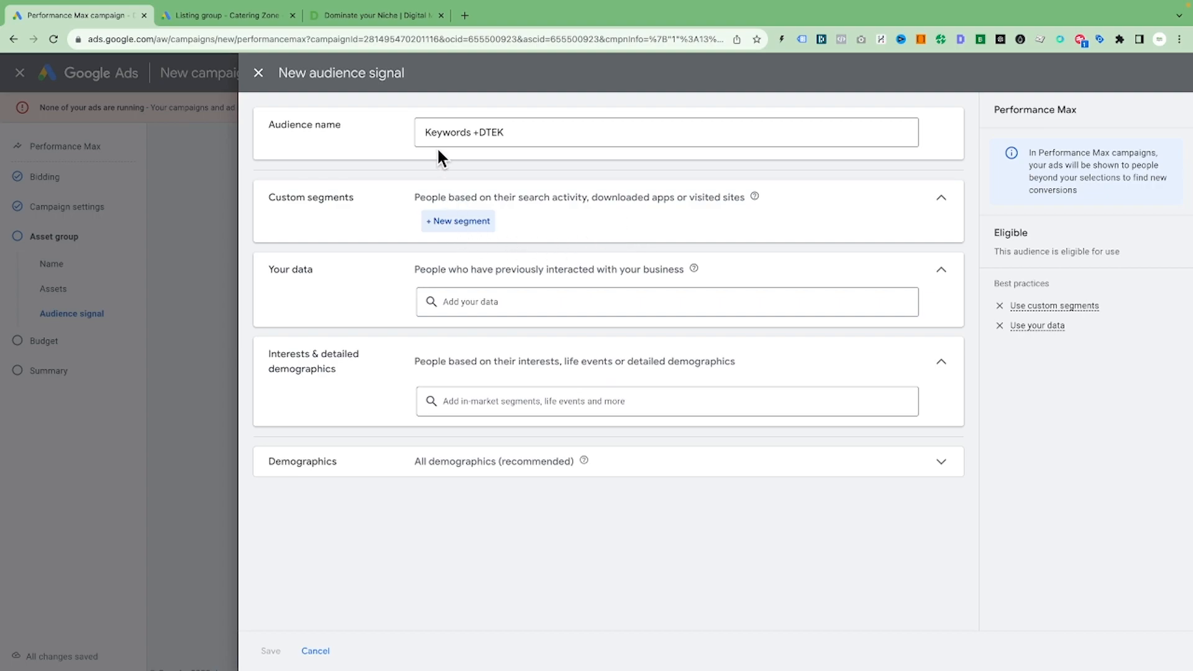
Start a new custom segment for the audience signal and name it "Keywords of DTEK"
click(482, 224)
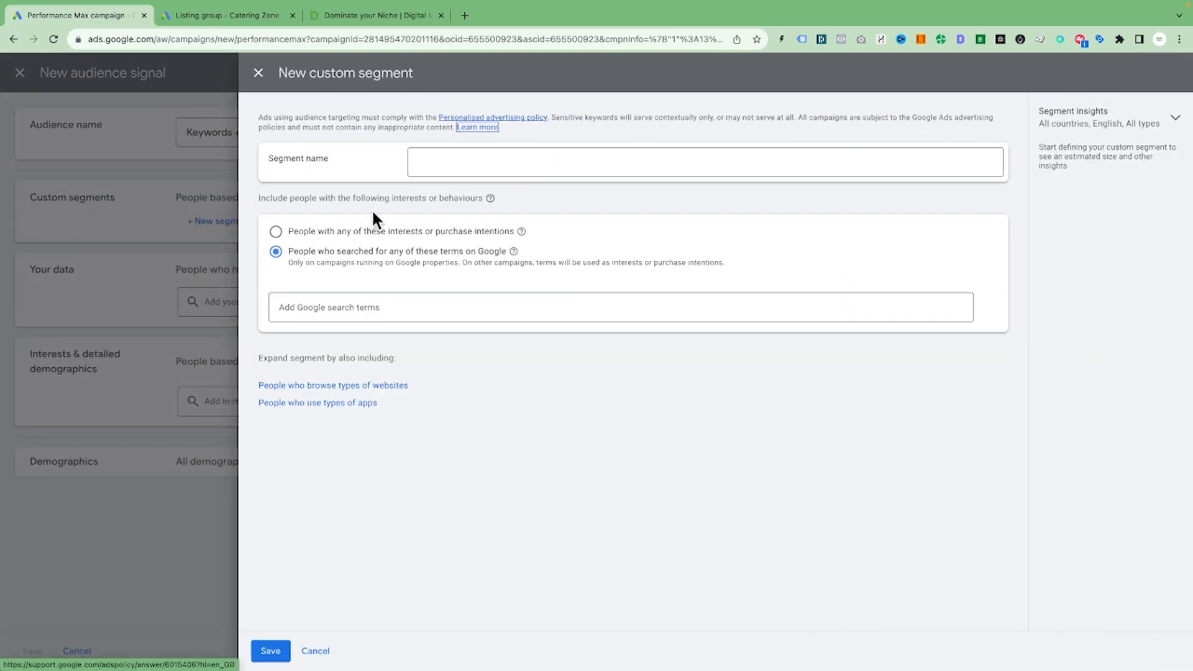
click(434, 166)
text(Keywords)
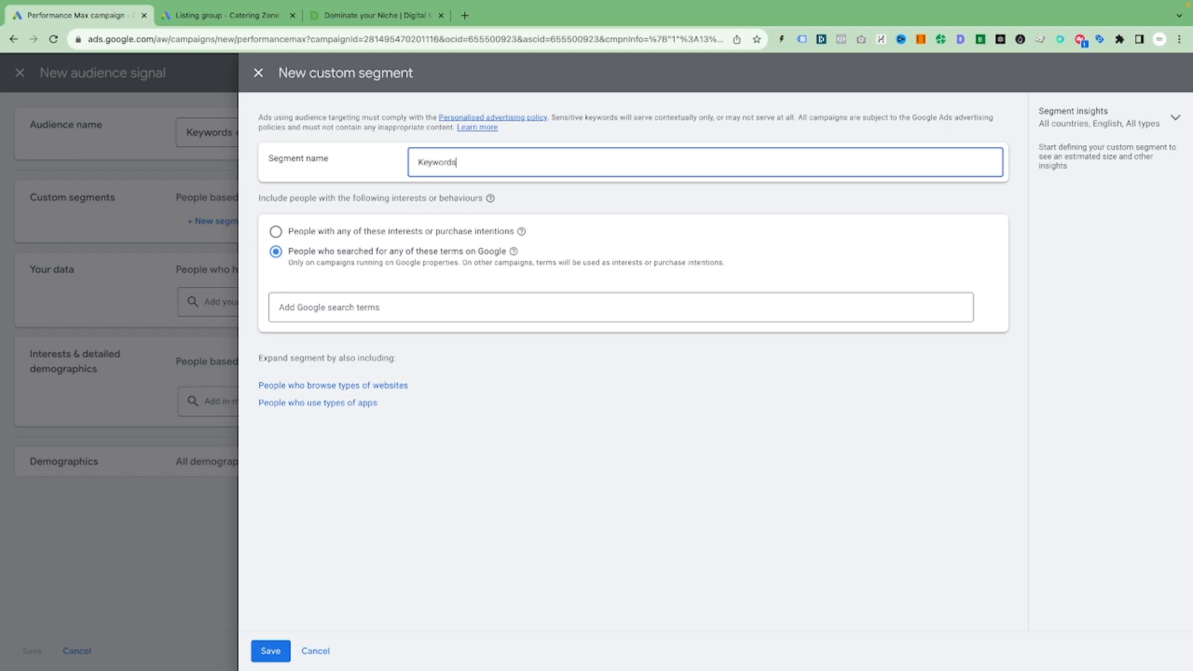
text( of DTEK)
Add "digital marketing agency" as a Google search term of the custom segment
click(348, 307)
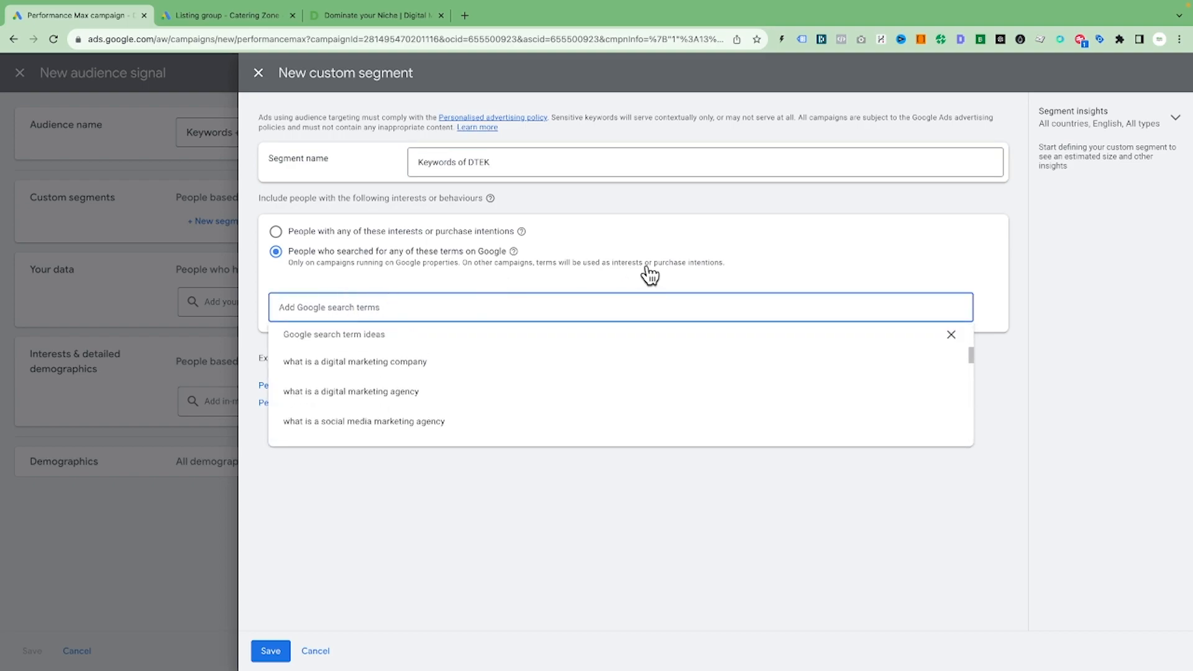
click(668, 272)
click(362, 309)
text(digital)
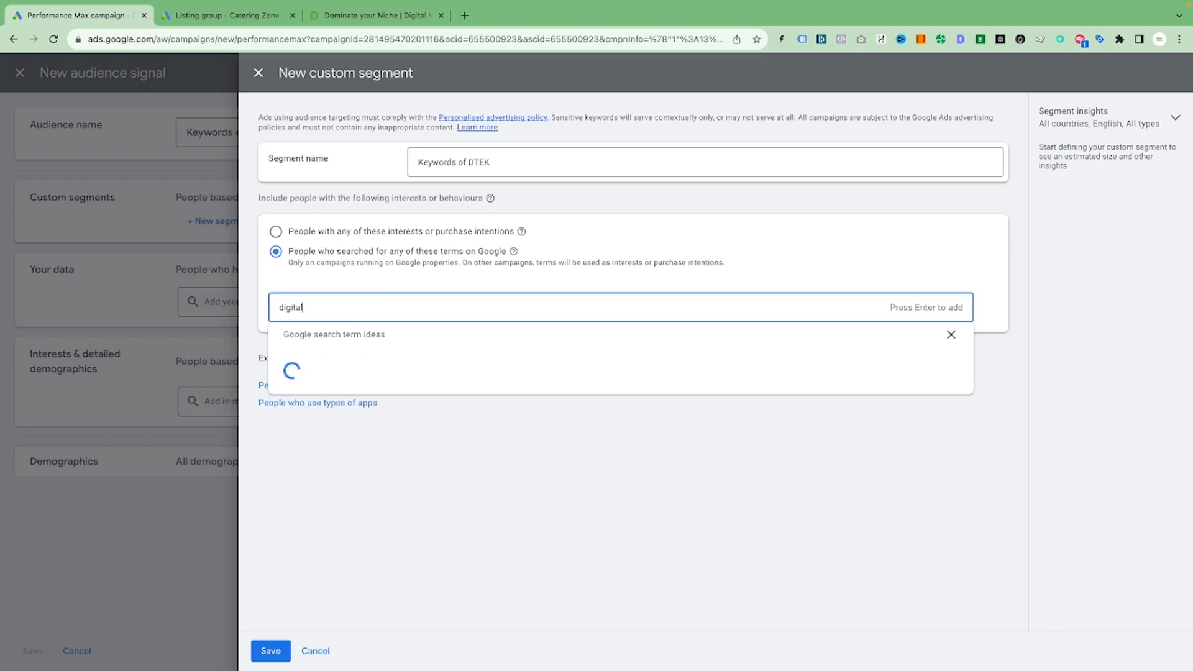
text( marketing agency)
key(Return)
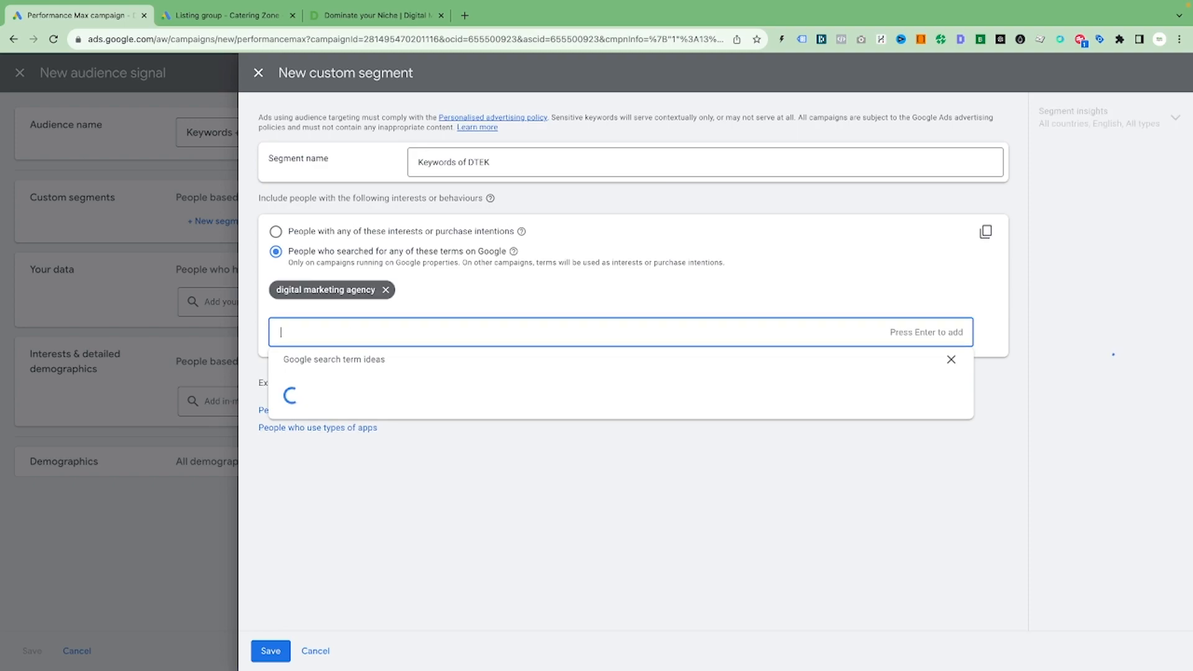
text(Google Ads)
key(Return)
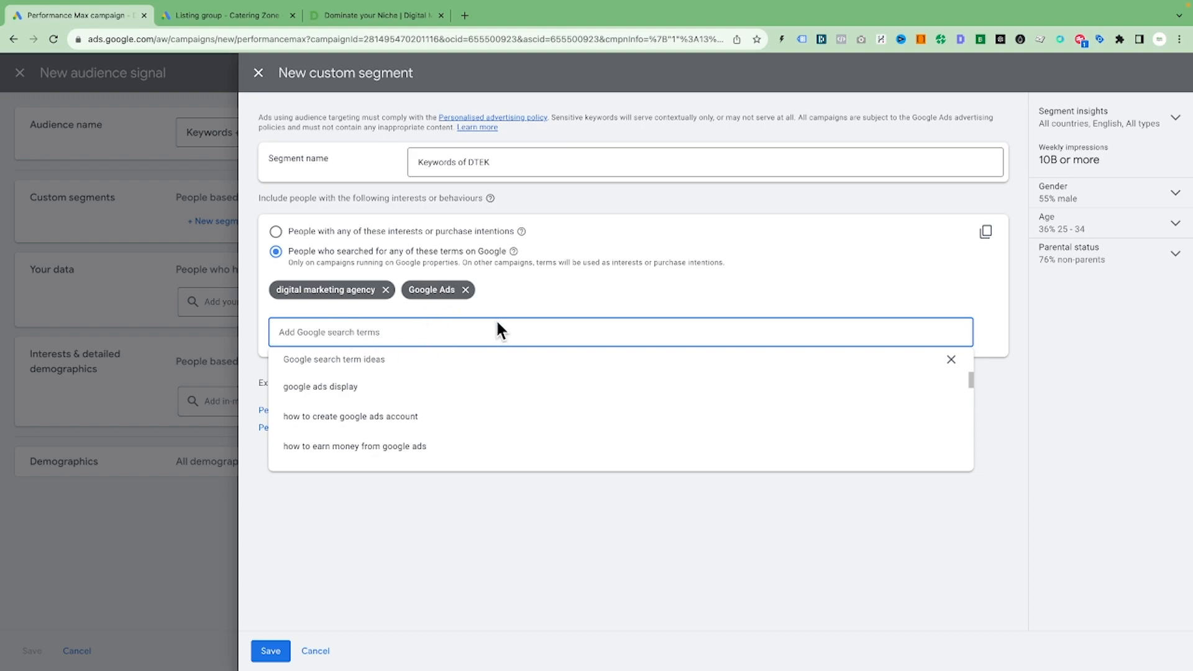
click(465, 290)
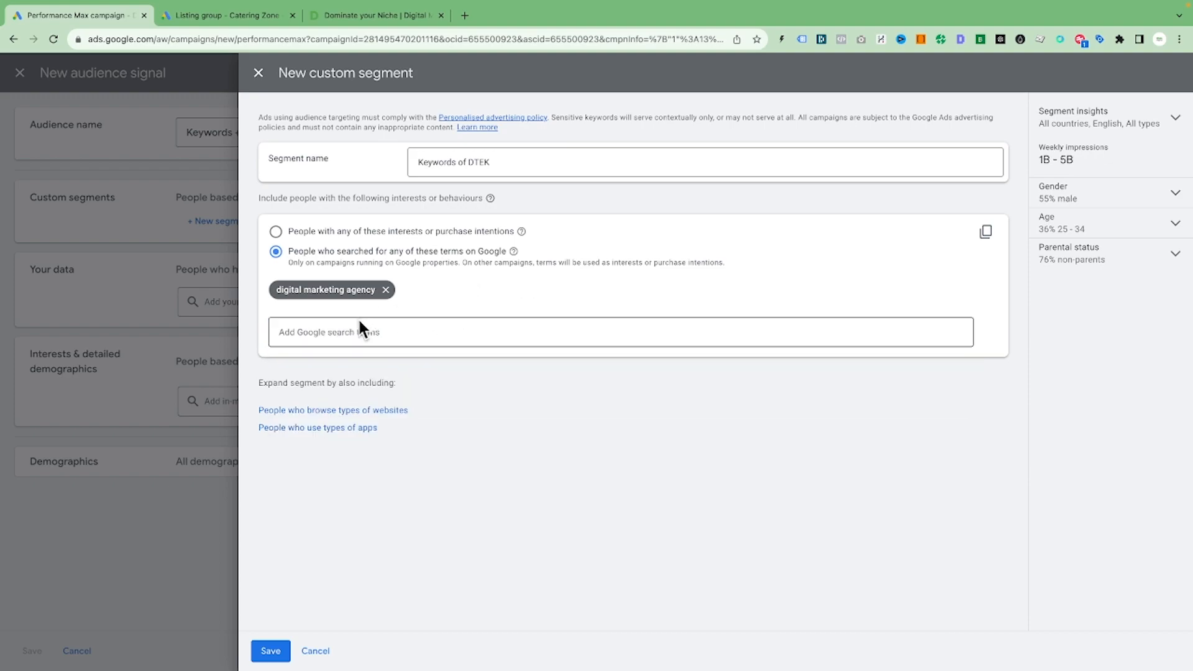
Add "SEO Service" to the custom segment's Google search terms
click(359, 332)
text(SE)
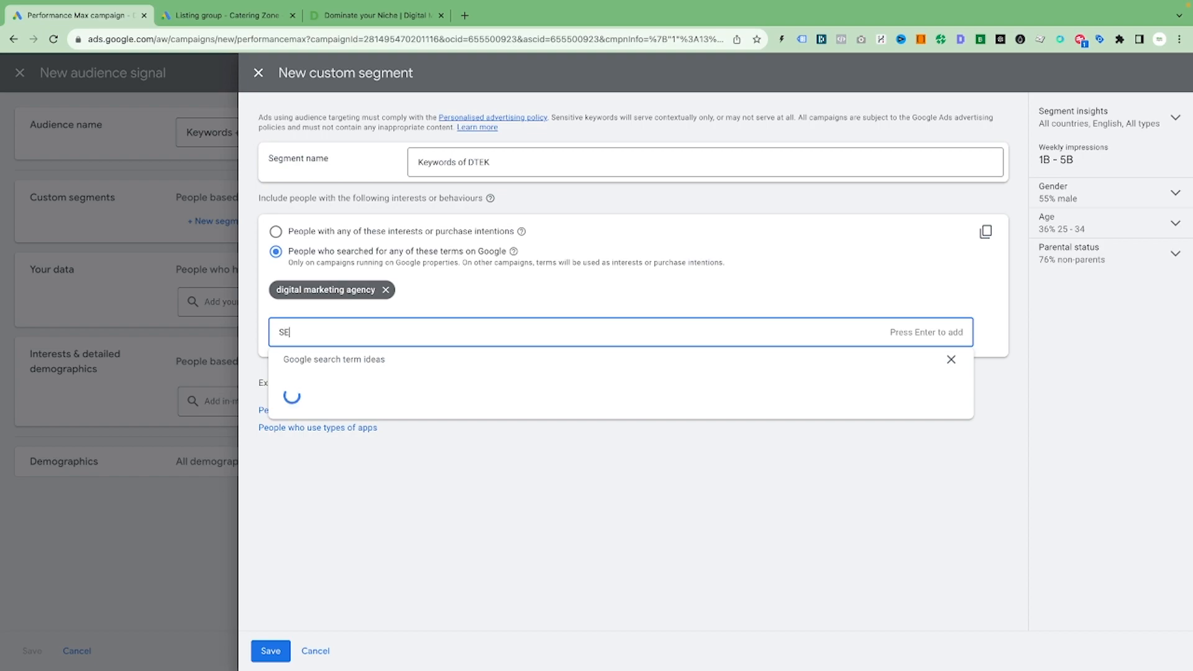
text(O Service)
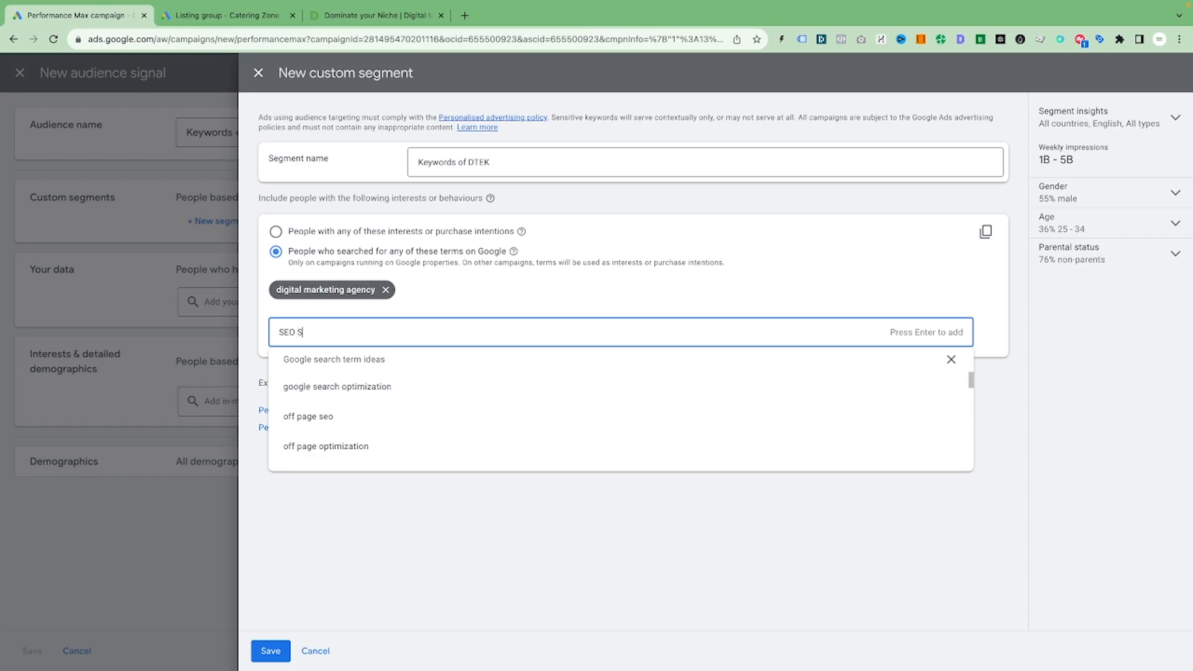
key(Return)
Look up ideas for "SEO Services in sydney" and add the suggested terms "best seo companies" and "local seo services" to the segment
text(SEO Pricin)
key(BackSpace)
key(BackSpace)
key(BackSpace)
key(BackSpace)
key(BackSpace)
key(BackSpace)
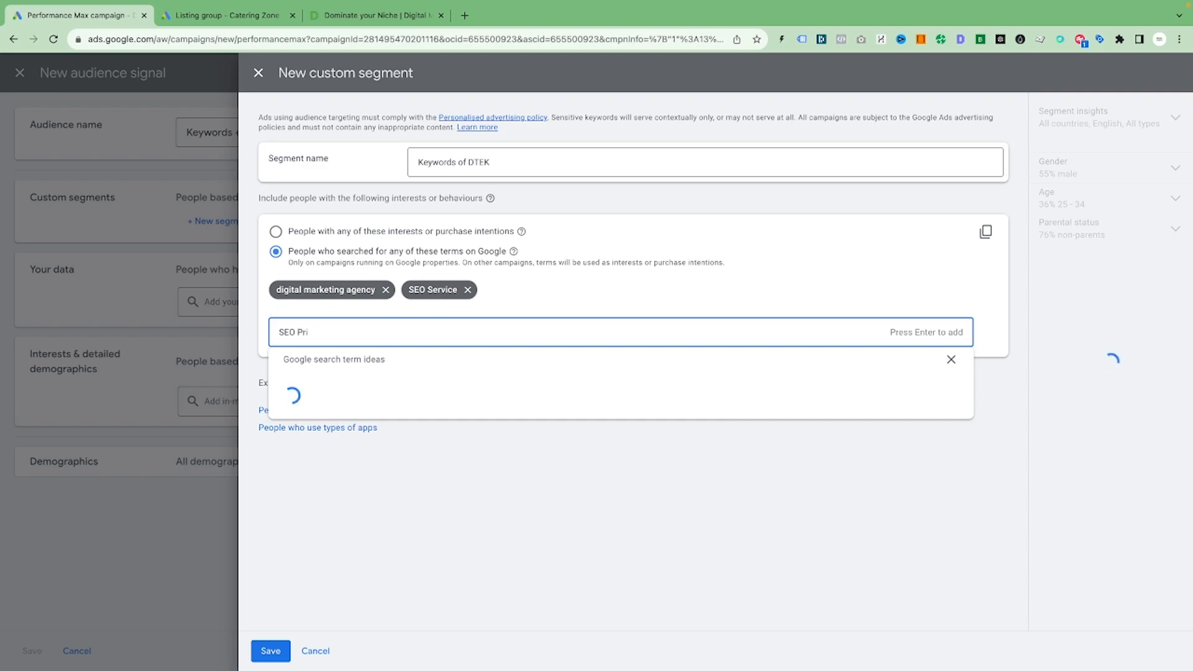
text(Serci)
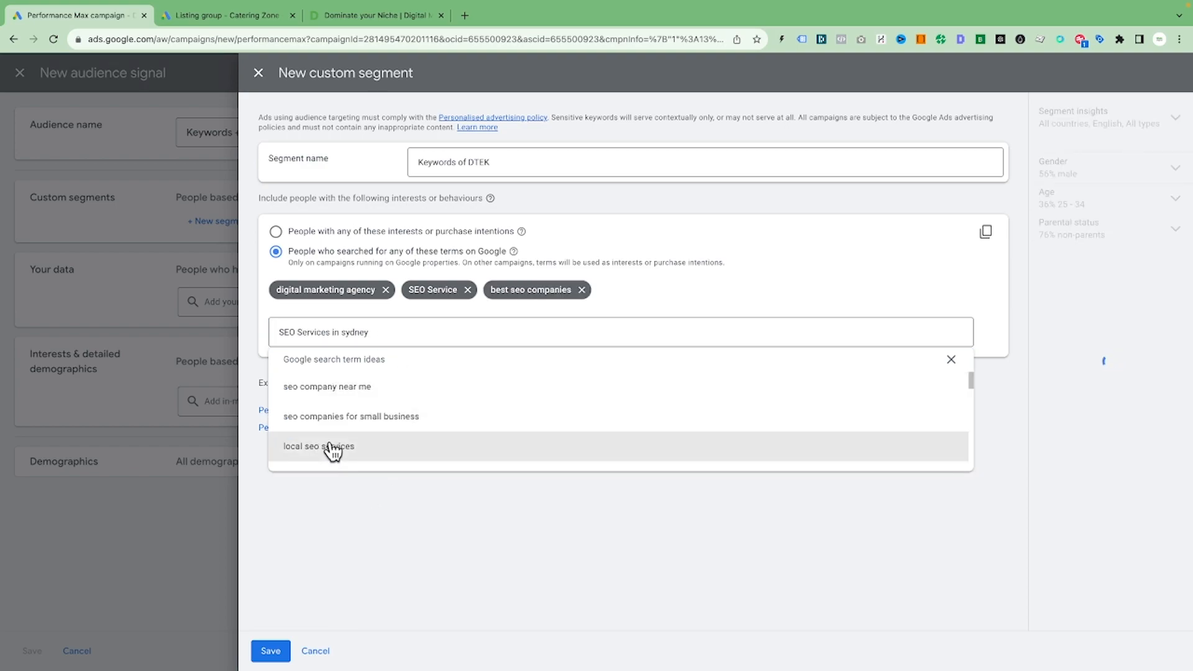
click(332, 447)
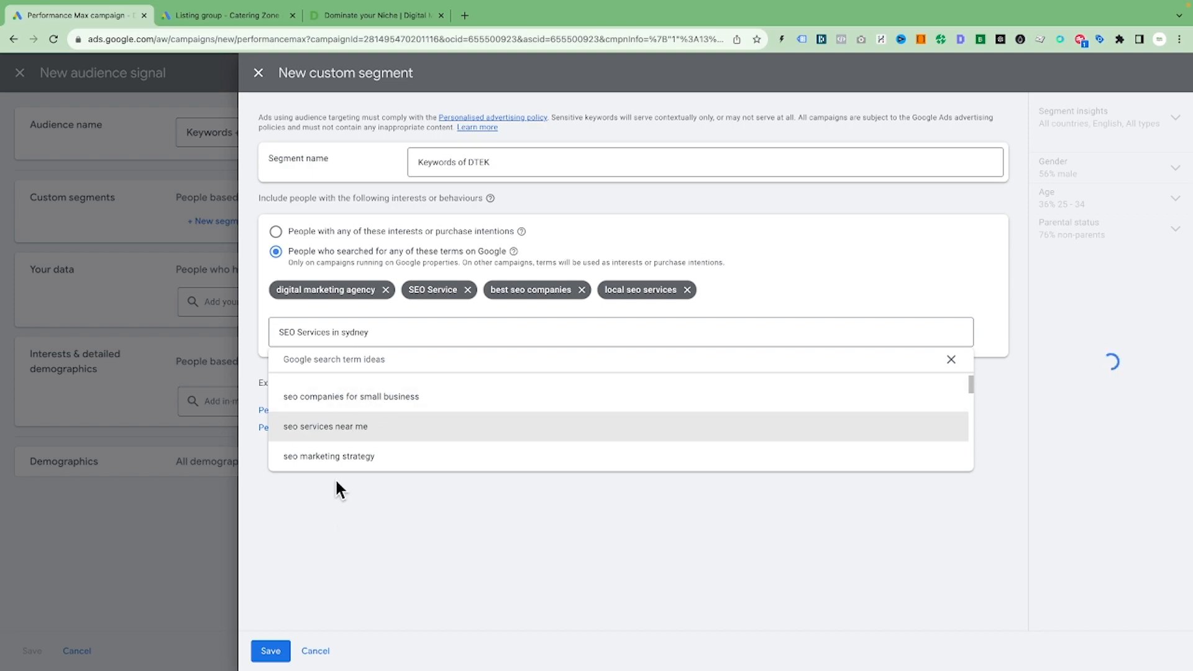
Try the suggested term "seo marketing strategy", remove it again, and clear the leftover search term text
click(330, 458)
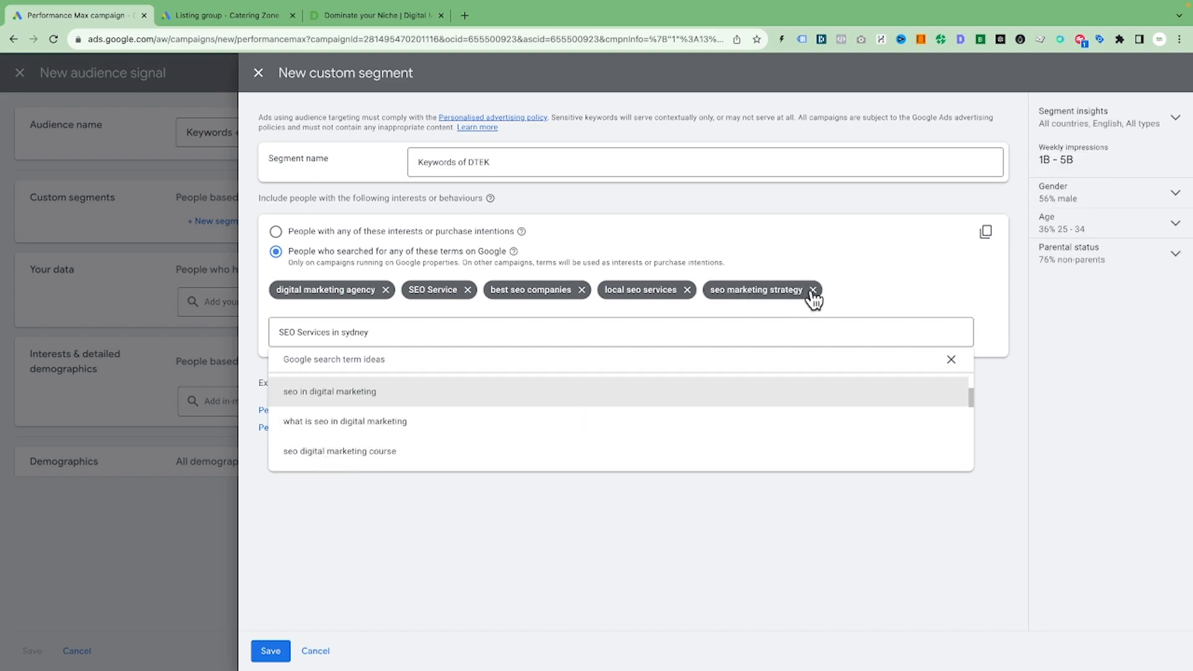
click(813, 290)
click(373, 331)
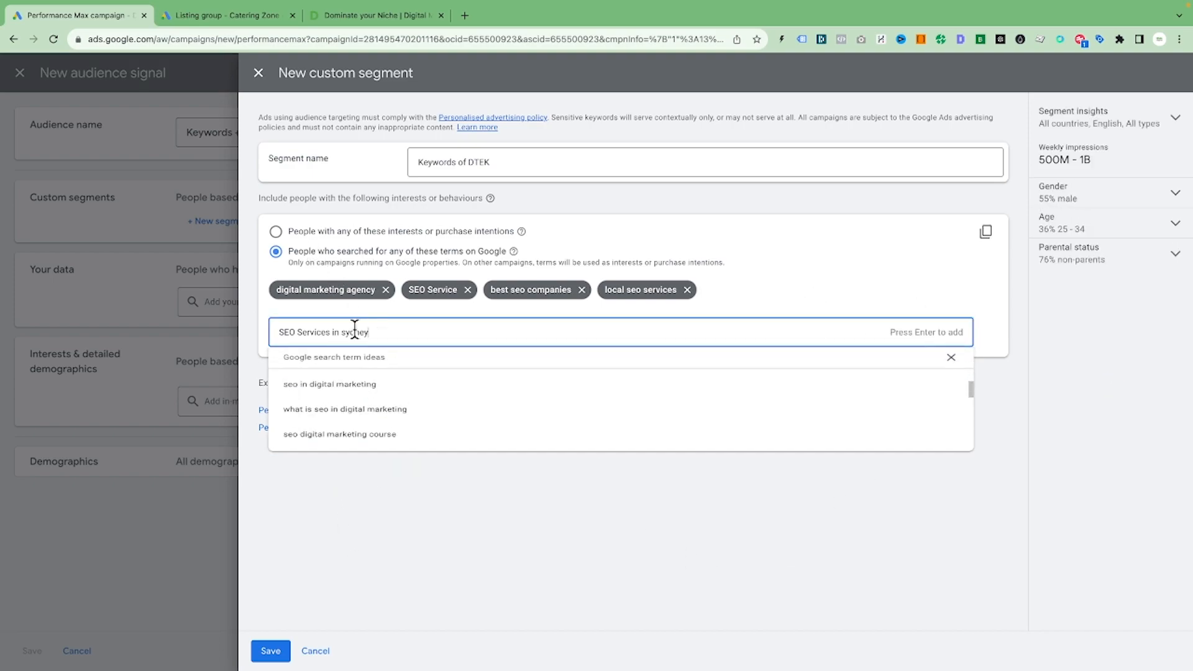
key(ctrl+a)
key(BackSpace)
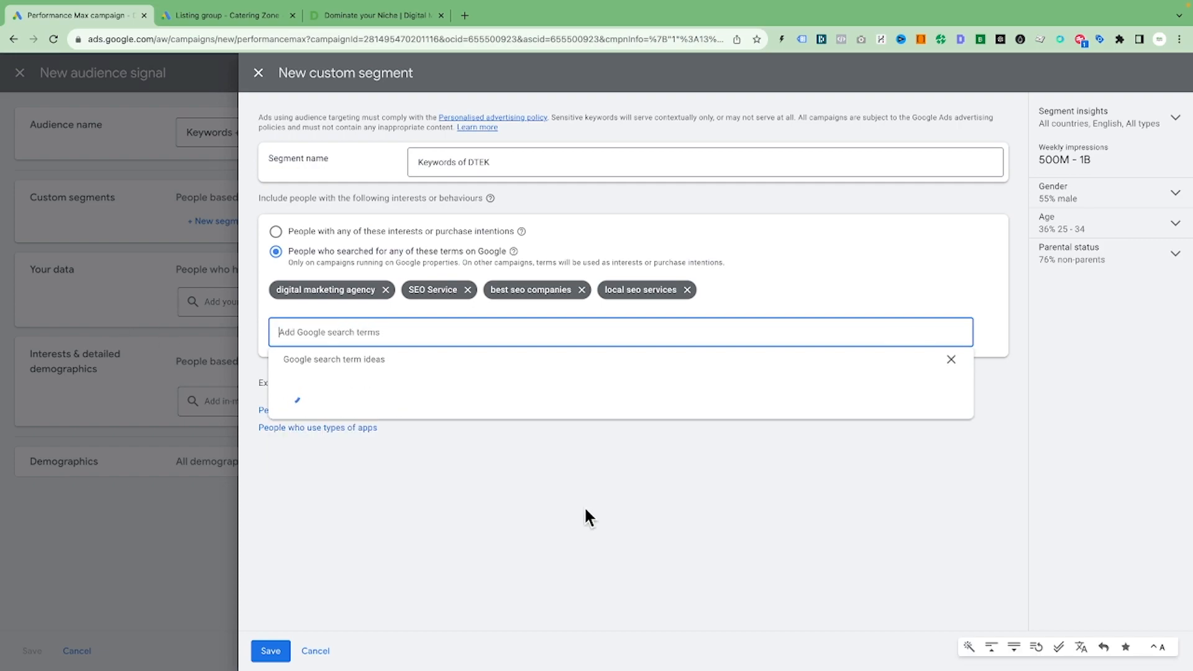
click(631, 555)
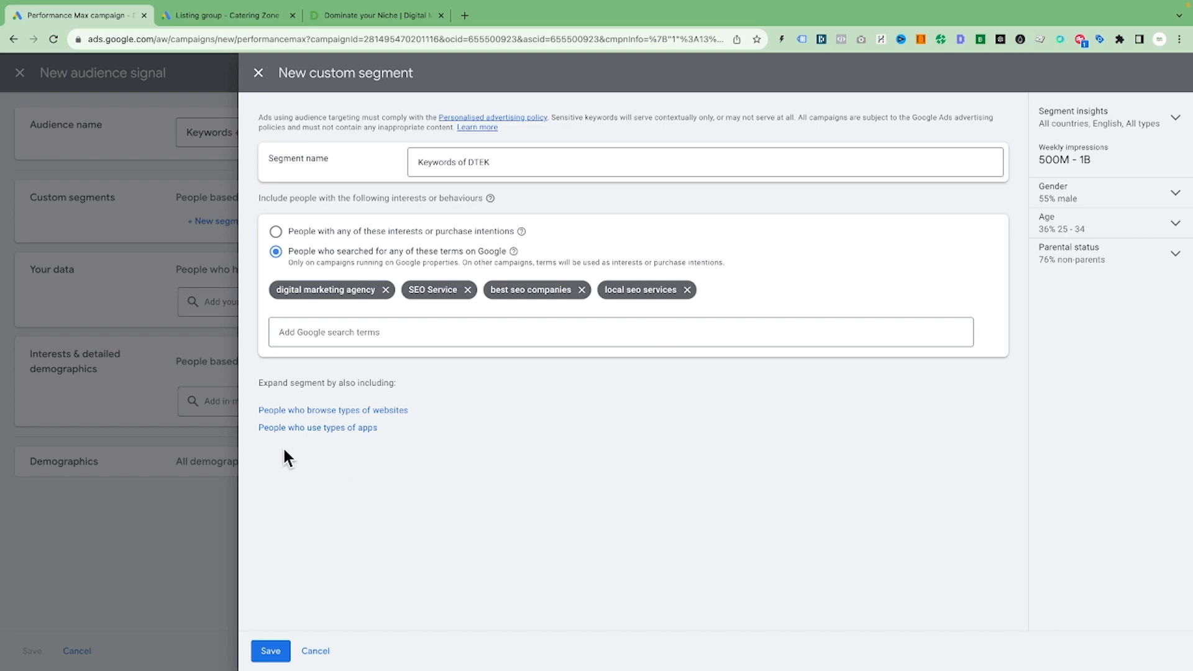
click(337, 412)
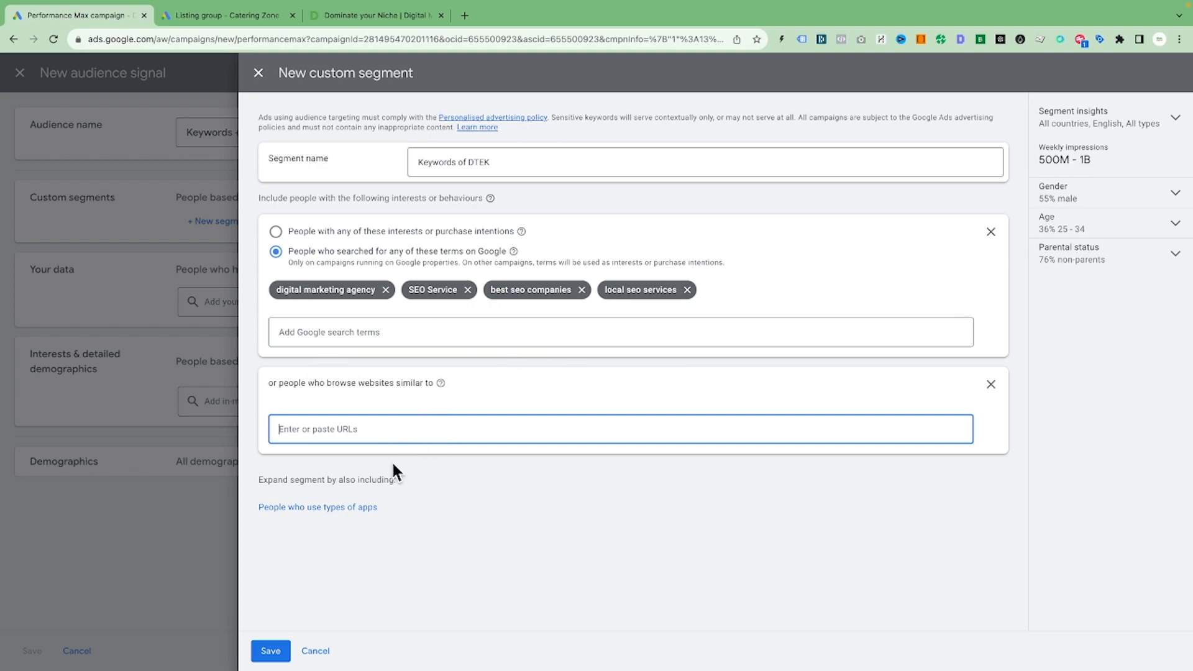
click(360, 507)
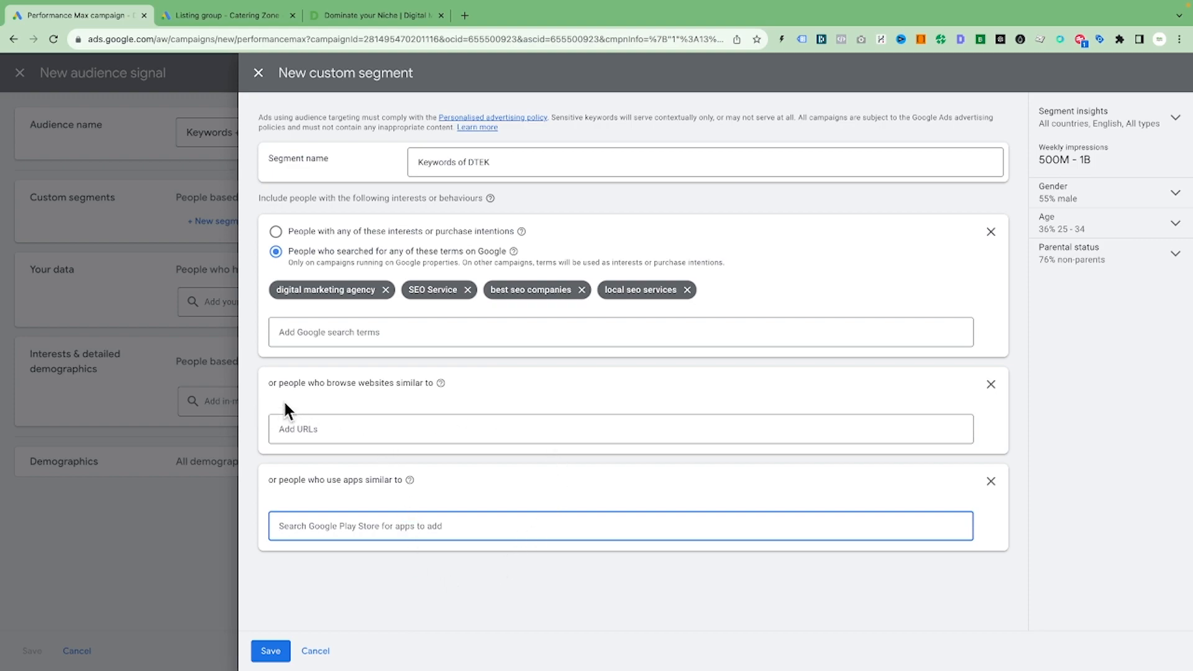
click(991, 384)
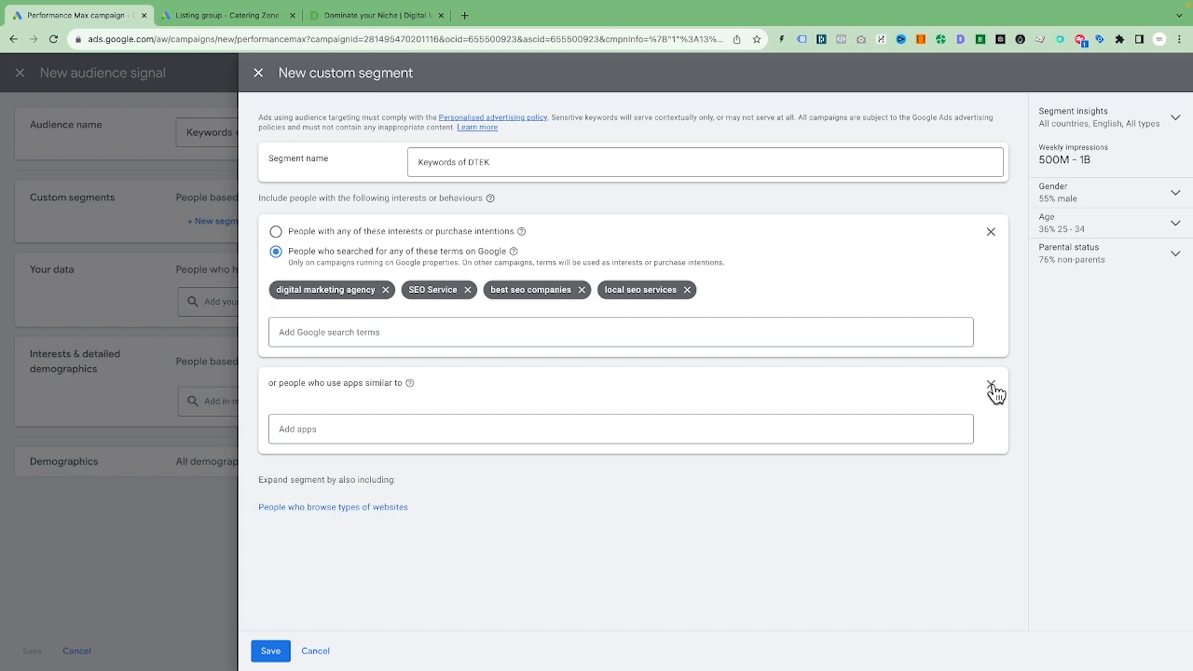
click(991, 385)
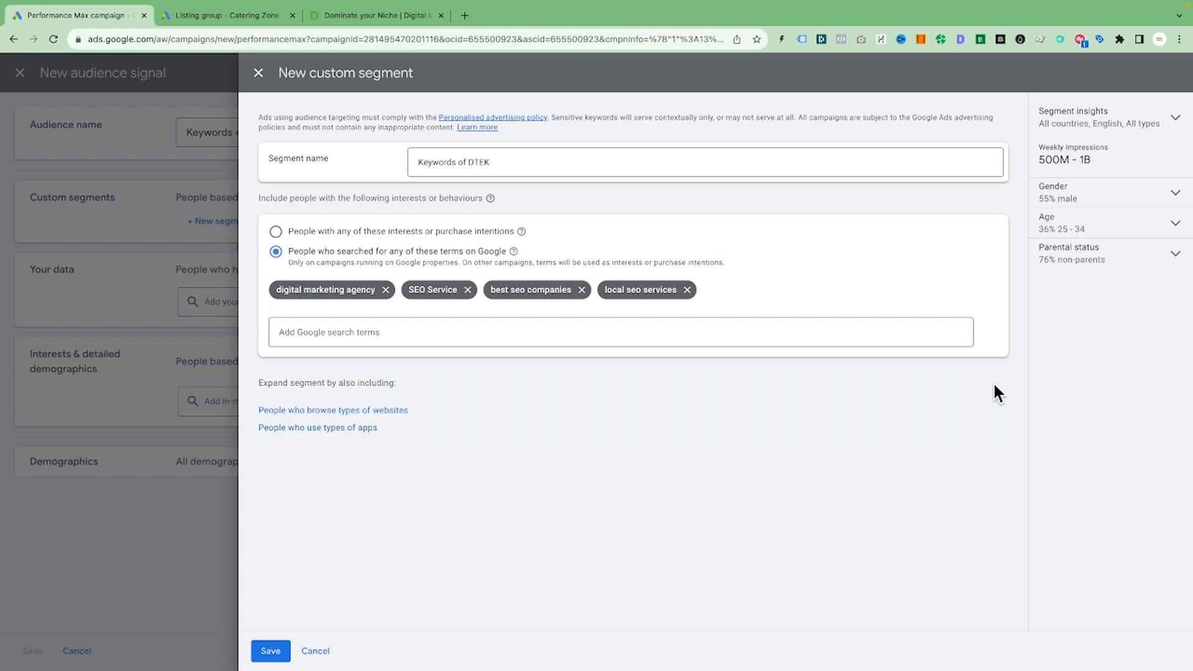
Save the custom segment and the audience signal, and continue to the campaign's budget settings
click(269, 652)
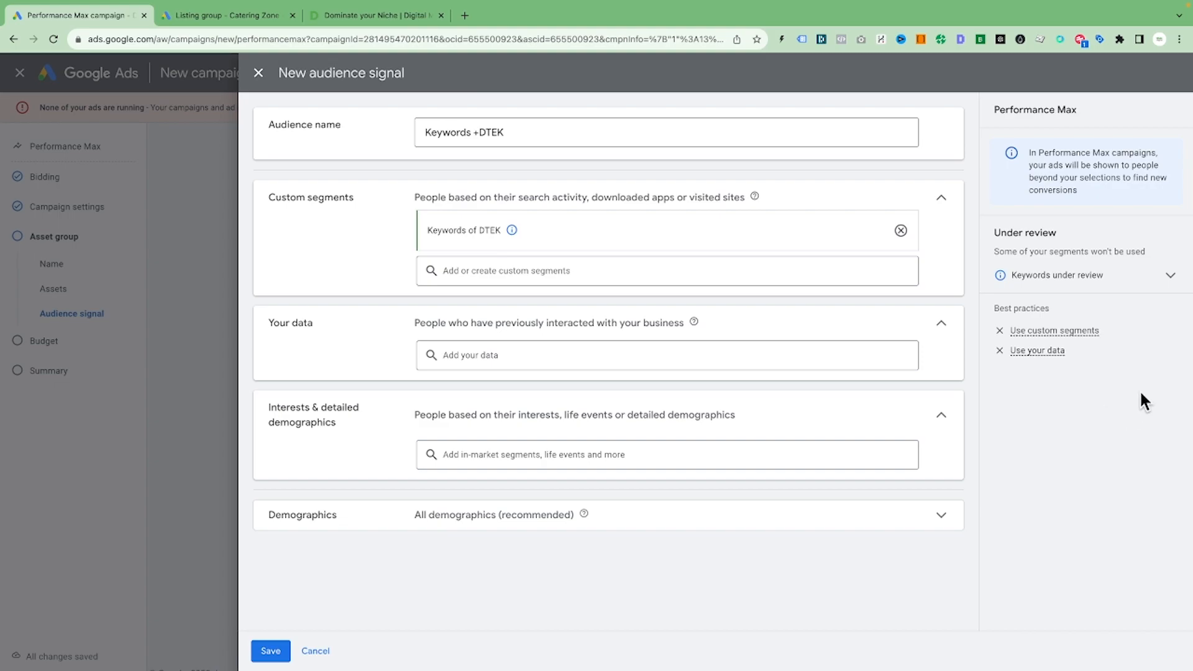
click(267, 651)
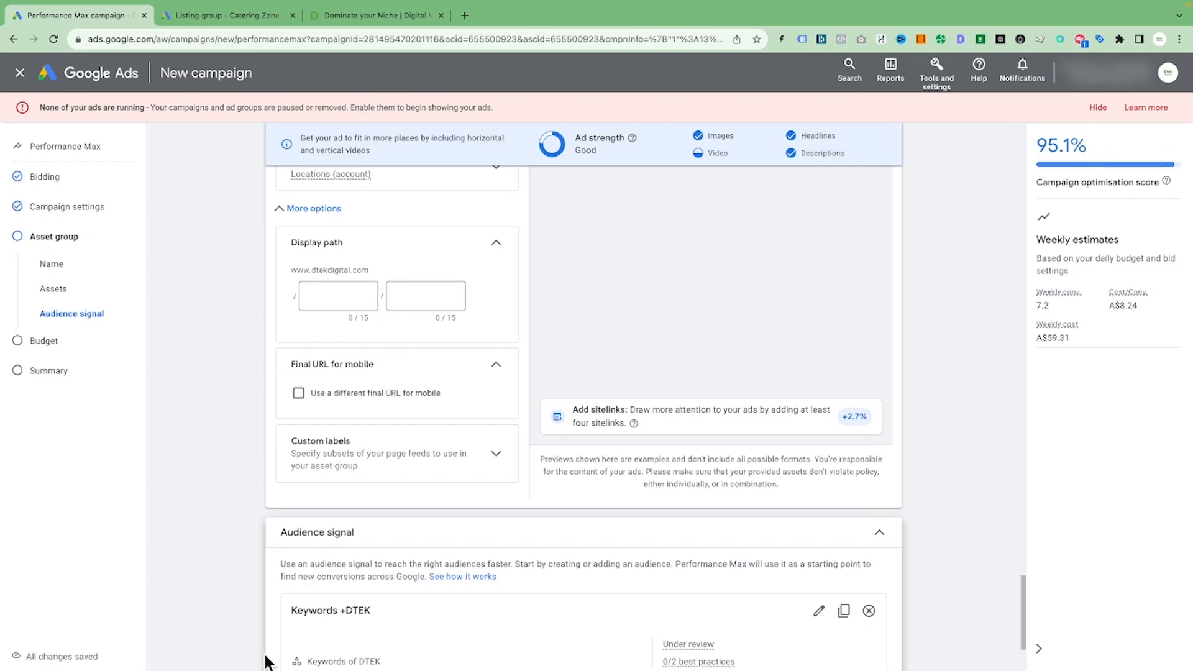
scroll(778, 435, down, 3)
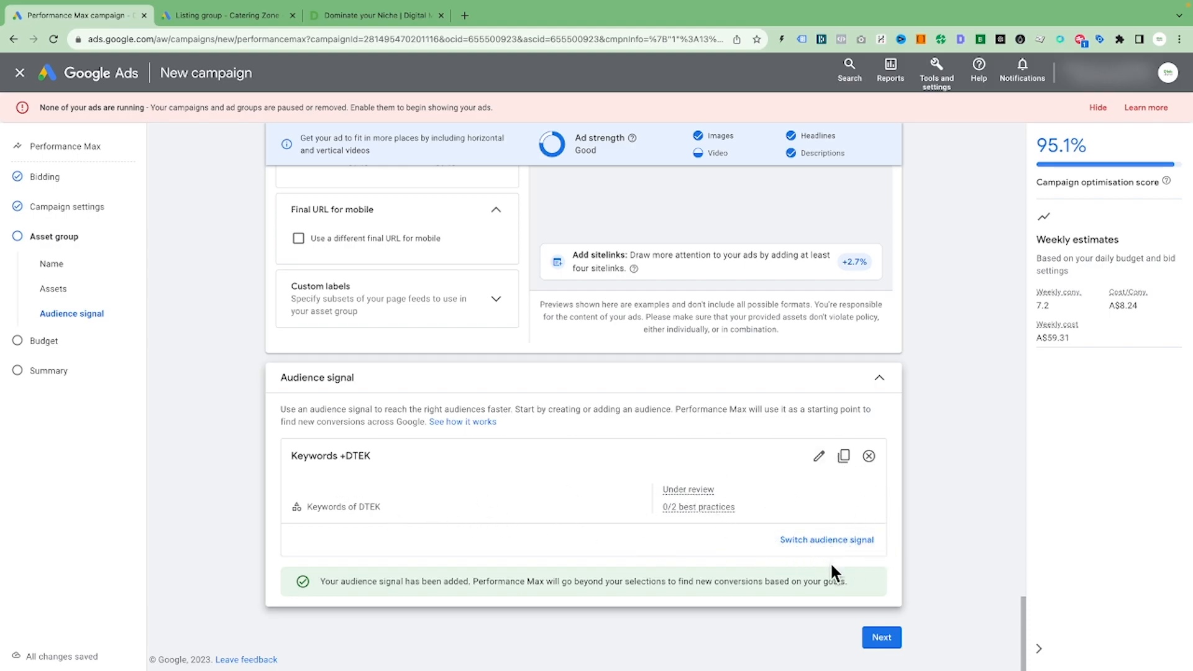
click(885, 640)
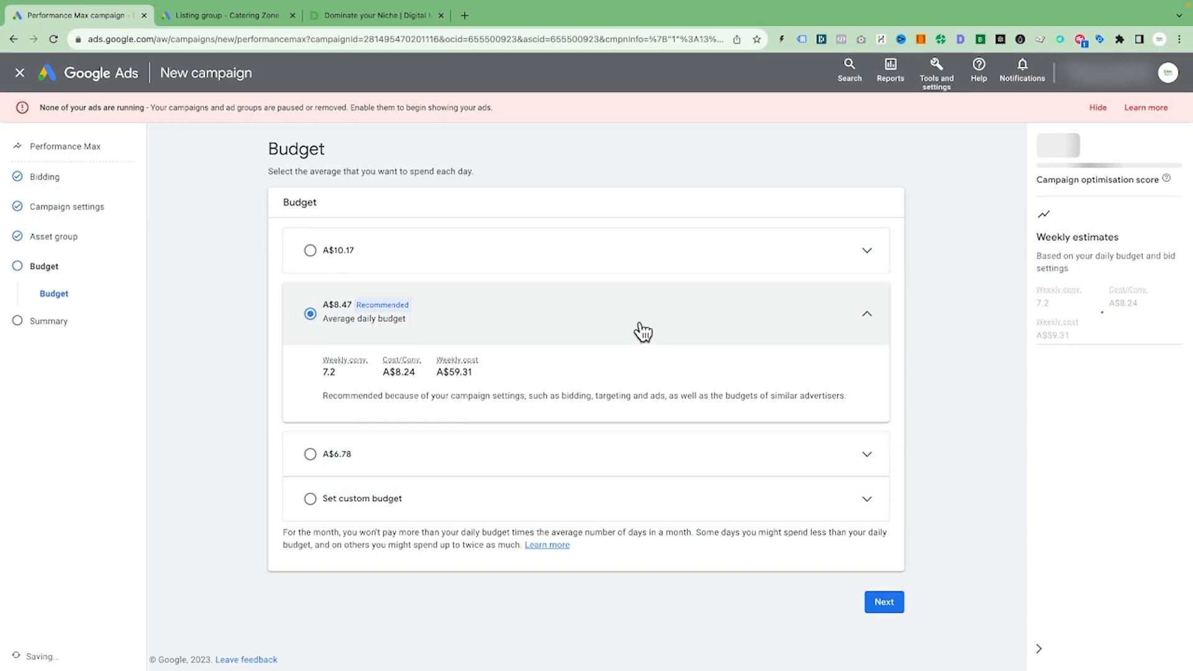
Check the custom budget option, keep the recommended A$8.47 average daily budget, and continue to the campaign summary
click(352, 497)
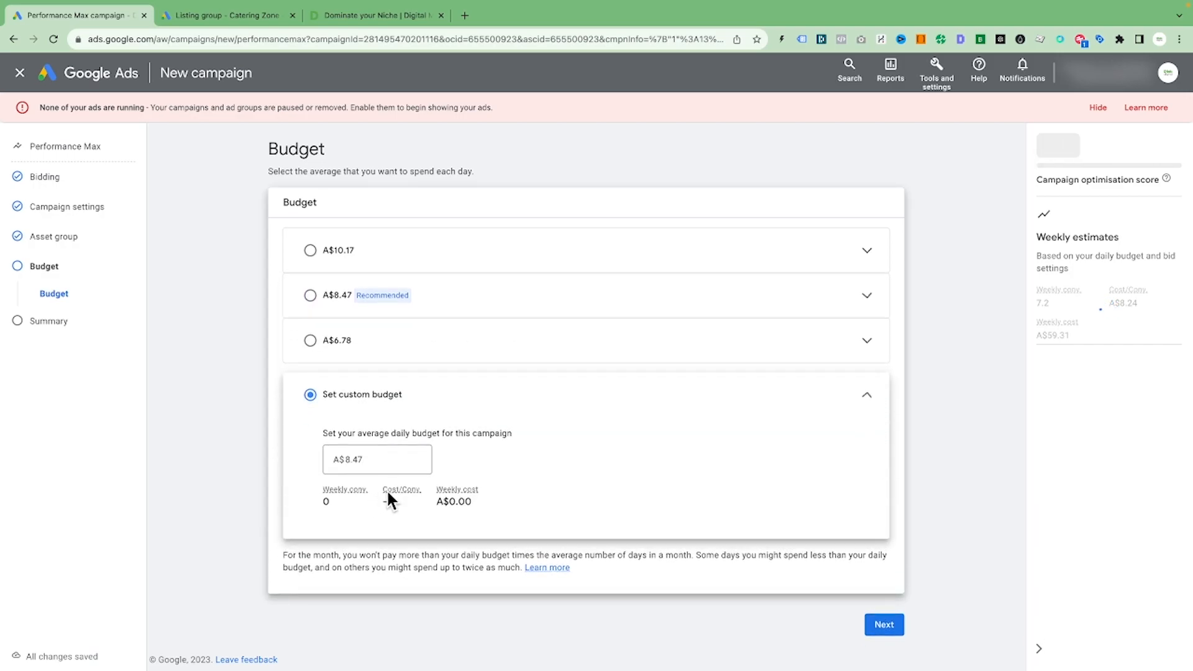
click(319, 296)
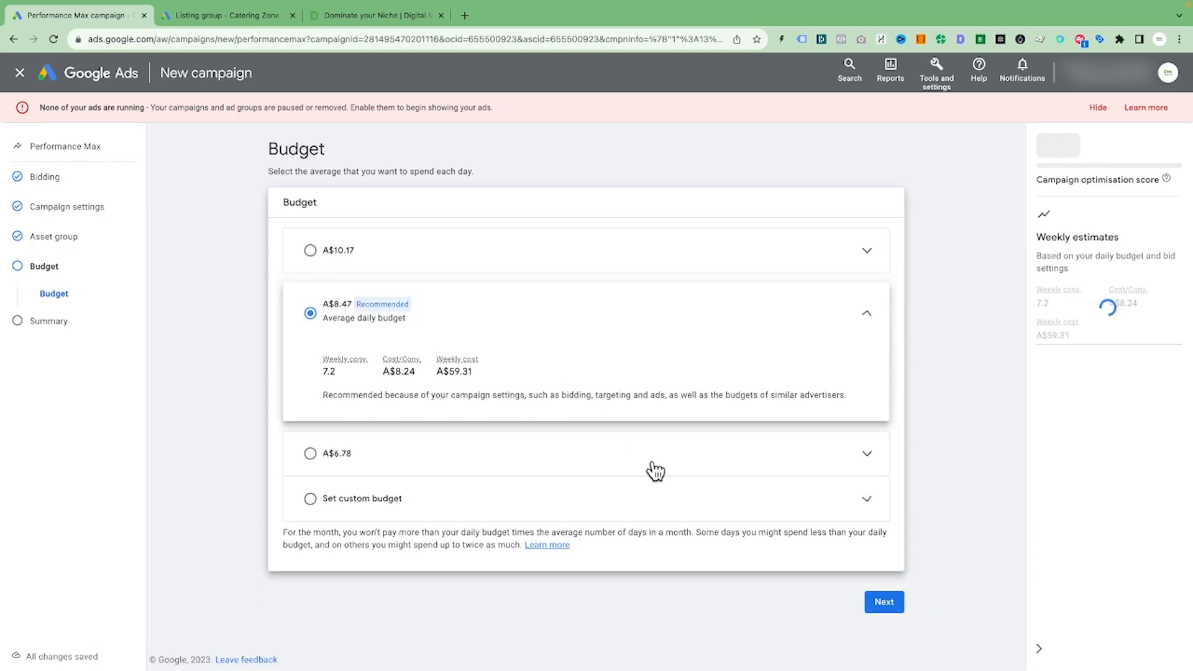
click(886, 606)
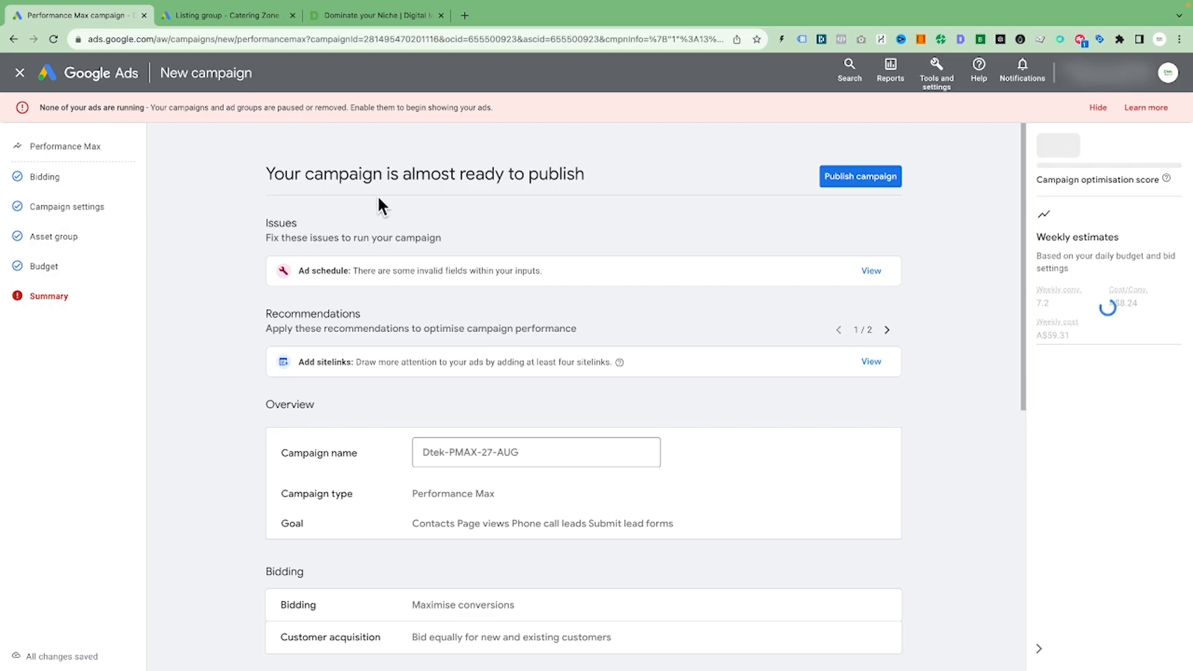
Open the flagged ad schedule from the campaign summary, resubmit the campaign settings, and return to the summary
scroll(600, 445, down, 7)
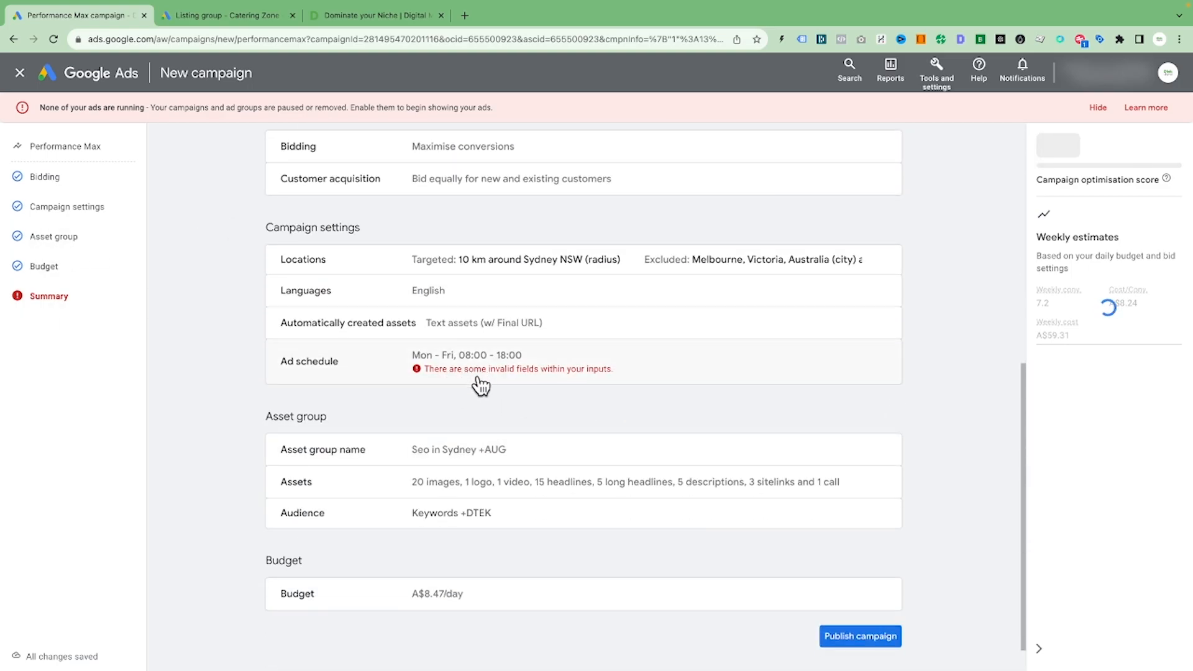
scroll(480, 379, up, 7)
scroll(546, 541, down, 7)
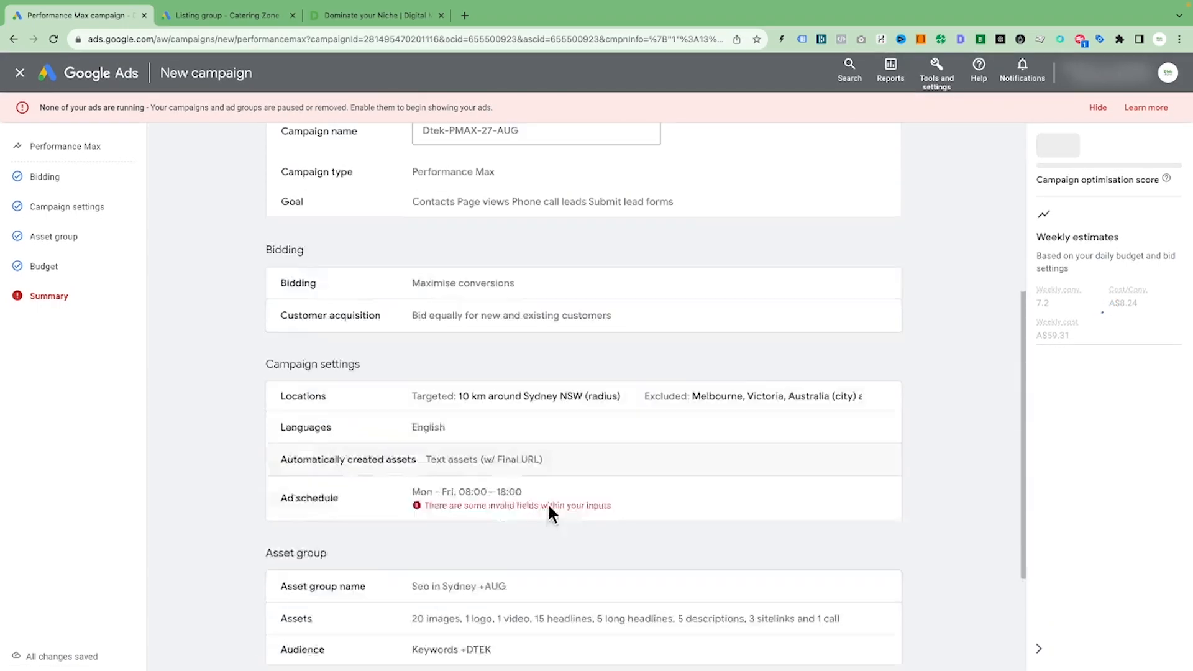
click(487, 339)
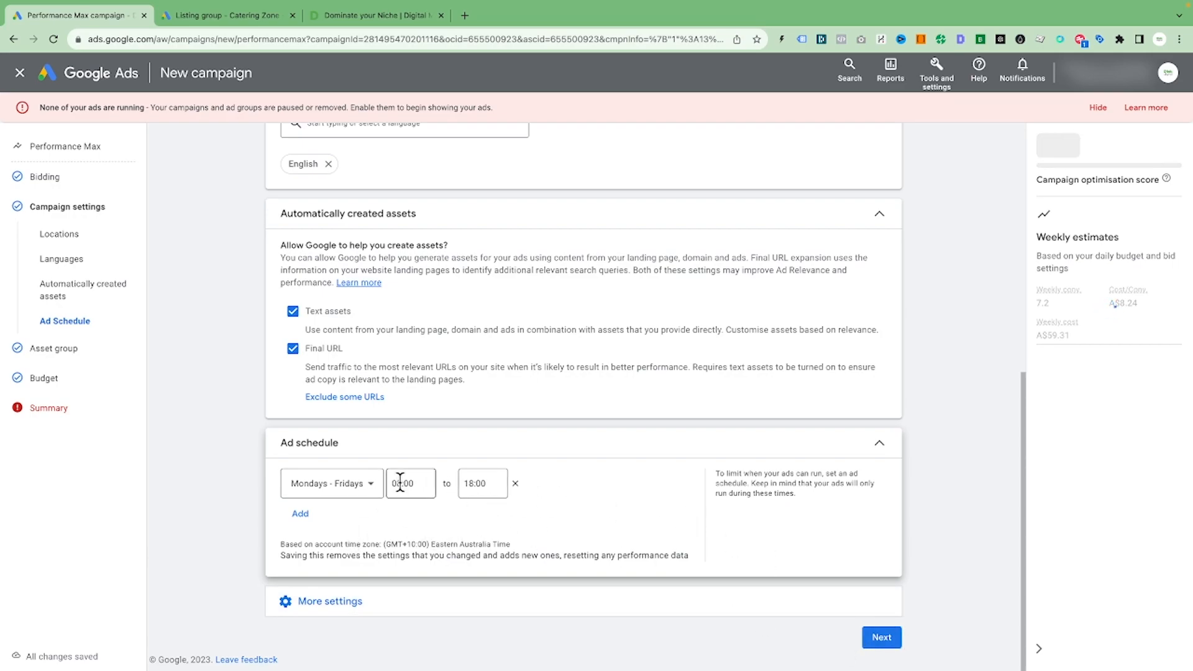
click(892, 640)
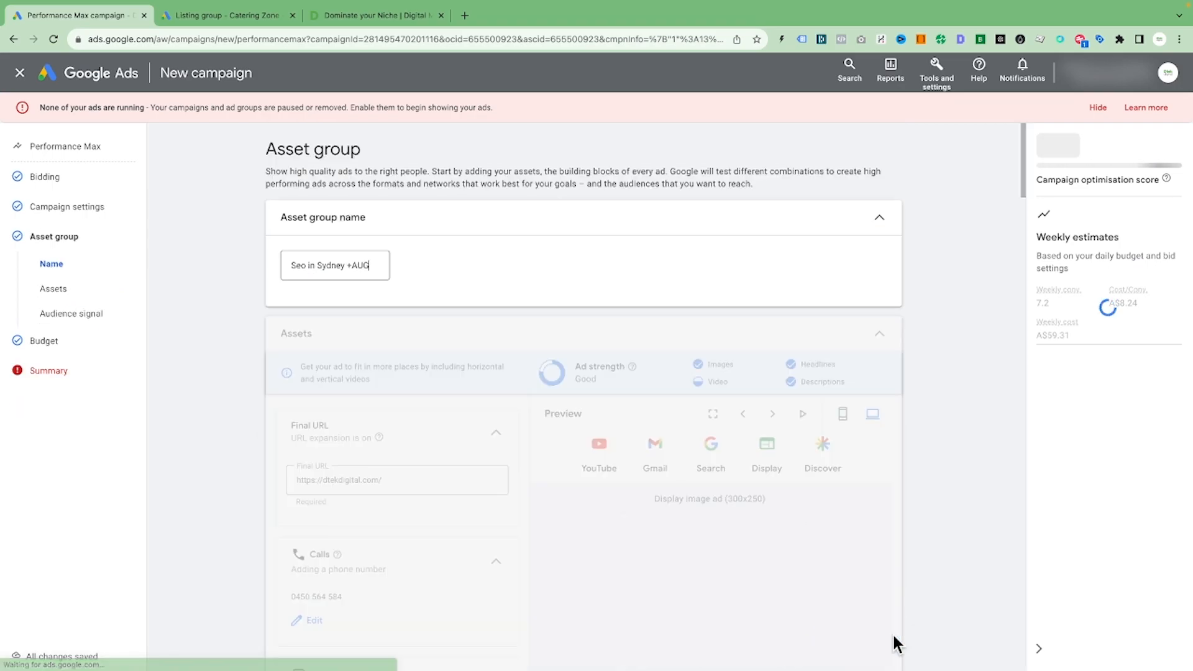
click(59, 373)
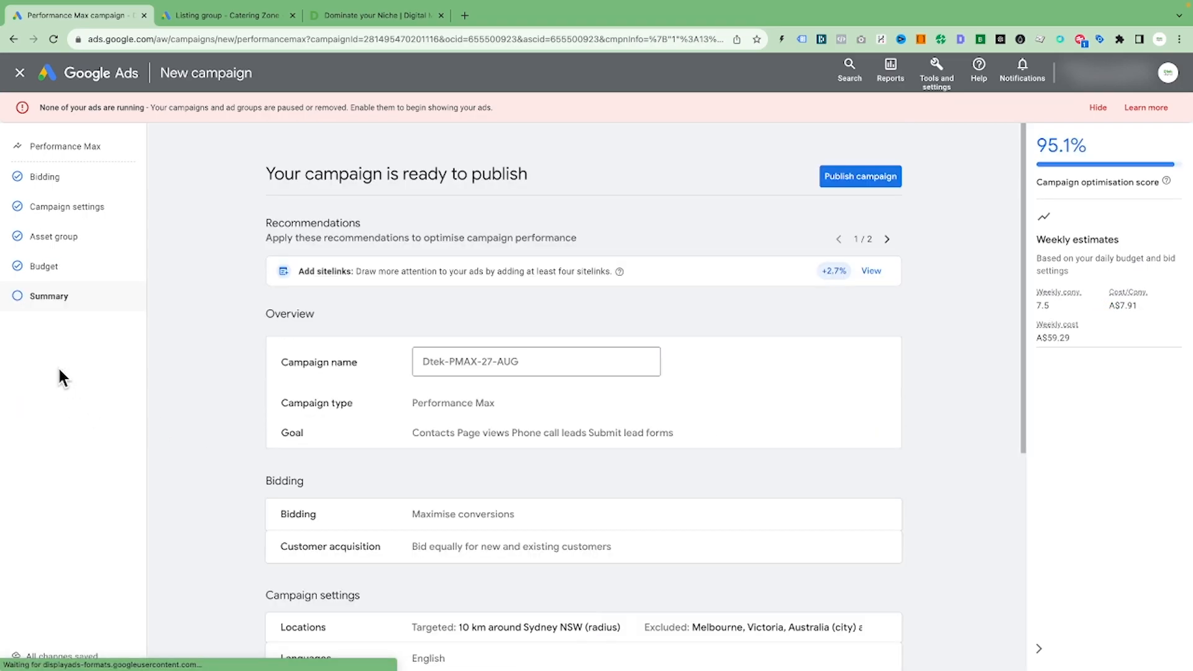
Review the summary's overview, bidding, settings, asset group and budget, and publish the campaign
scroll(679, 436, down, 5)
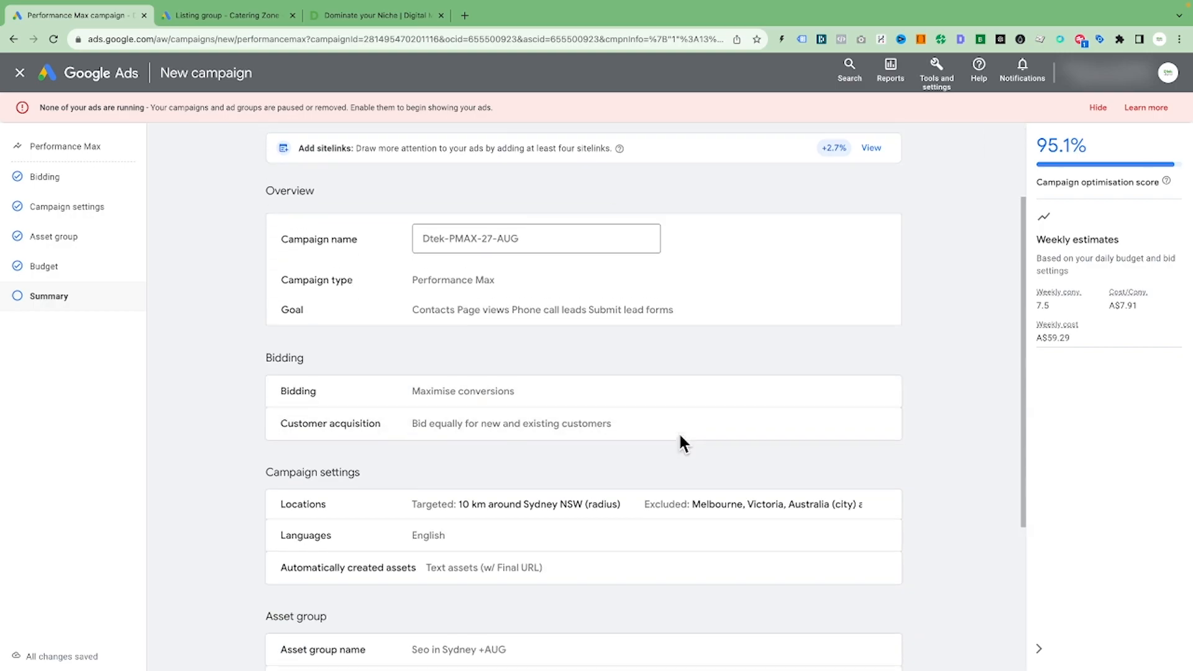
scroll(324, 298, up, 4)
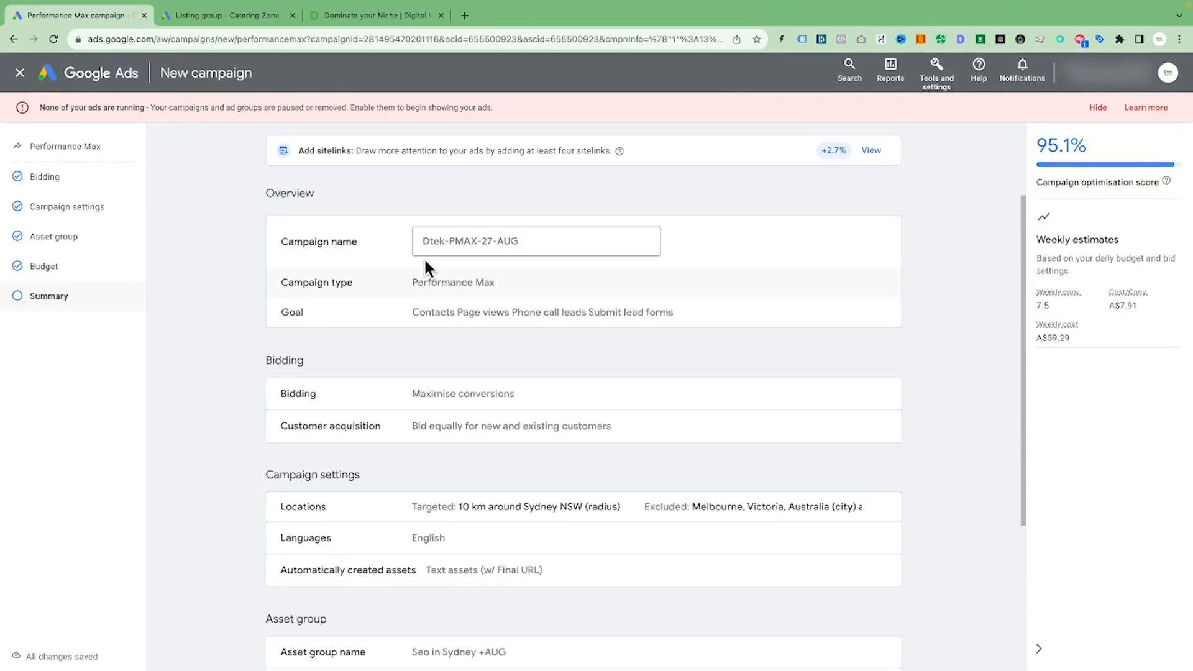
scroll(533, 373, up, 2)
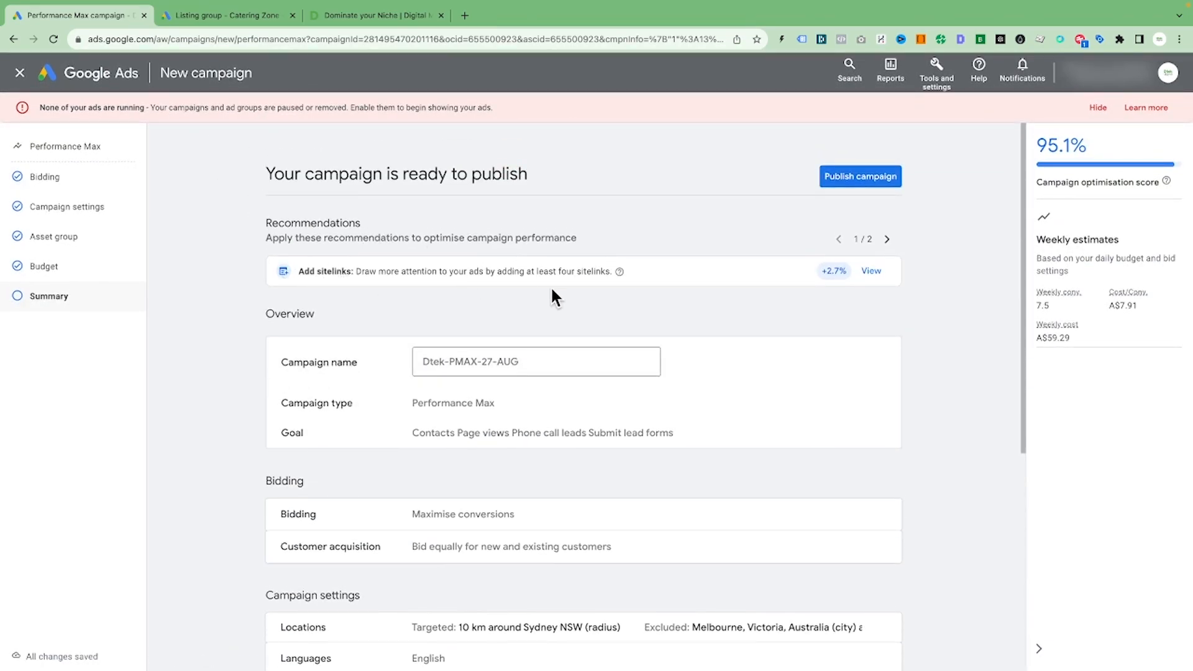
scroll(755, 410, down, 5)
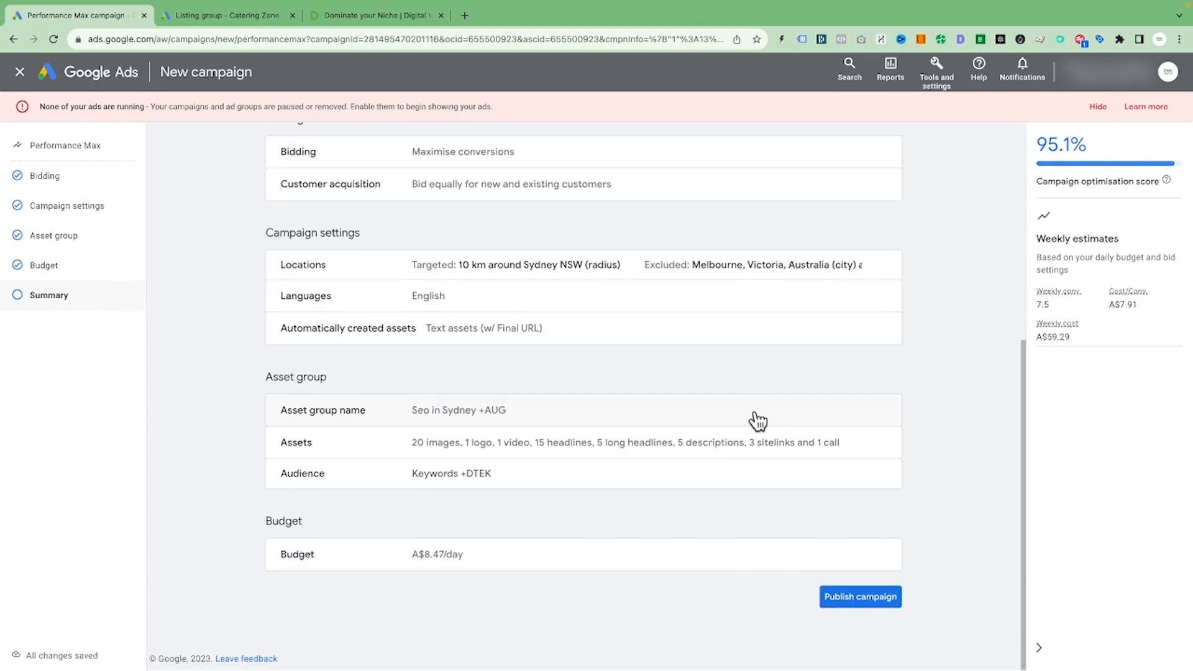
scroll(755, 411, up, 5)
scroll(750, 391, down, 3)
scroll(751, 391, up, 2)
scroll(751, 391, down, 4)
scroll(753, 403, down, 2)
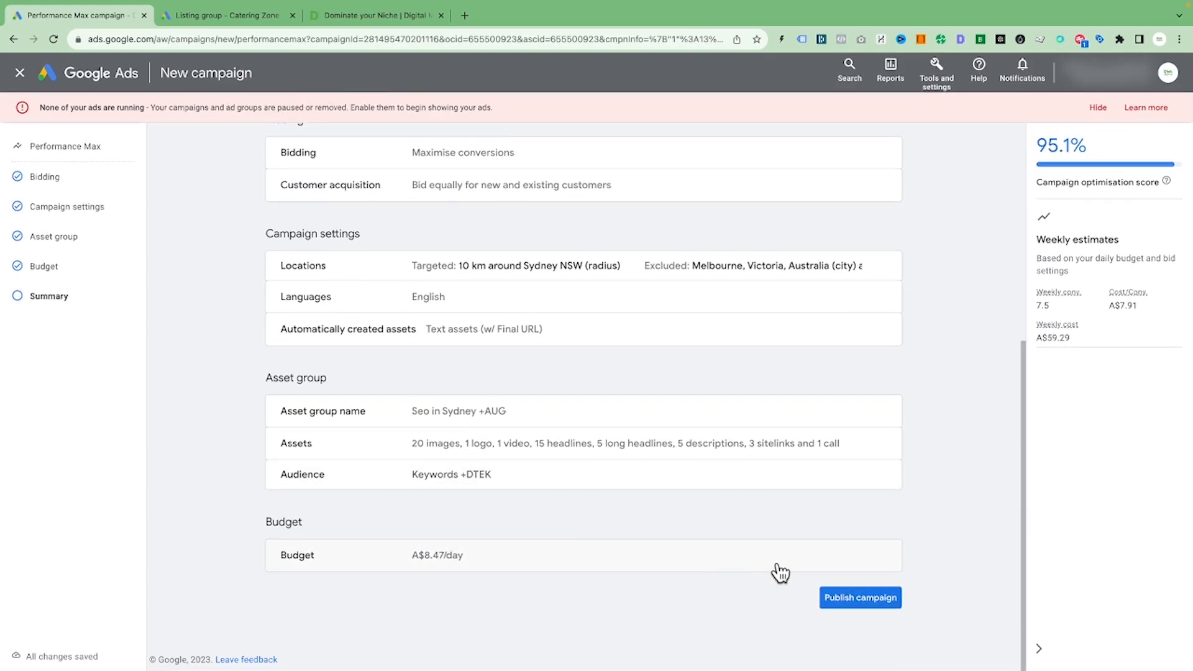
click(856, 597)
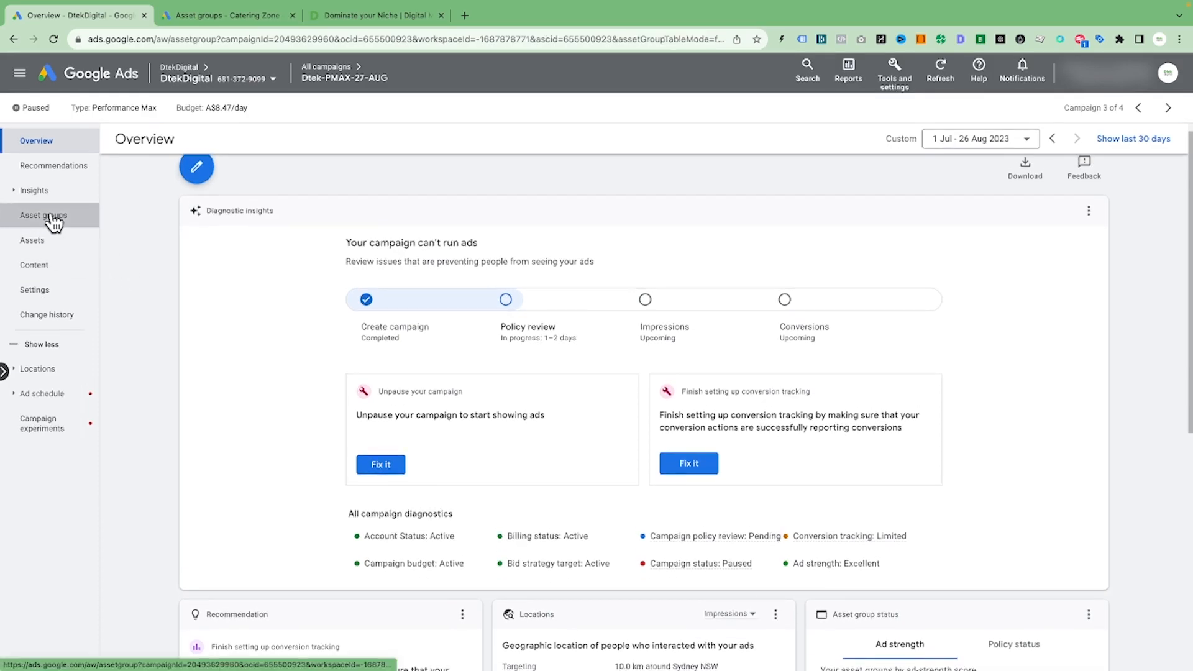
In the published campaign's asset groups, rename the "Seo in Sydney +AUG" group to "Keyword+DTEK"
click(50, 215)
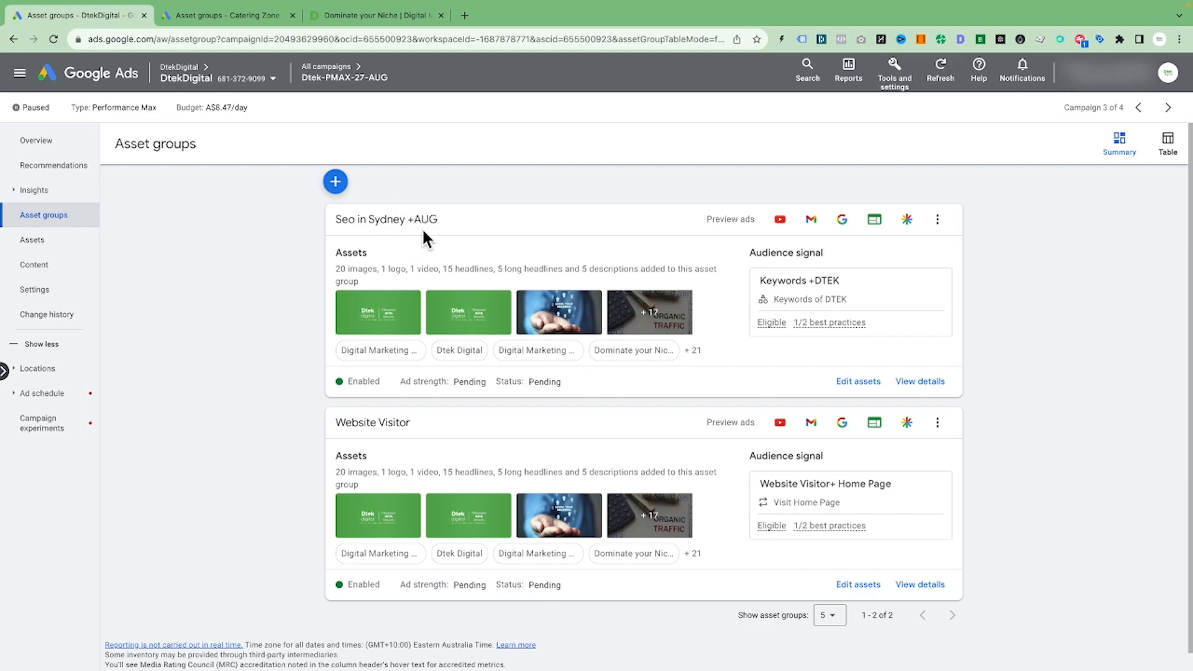
click(448, 218)
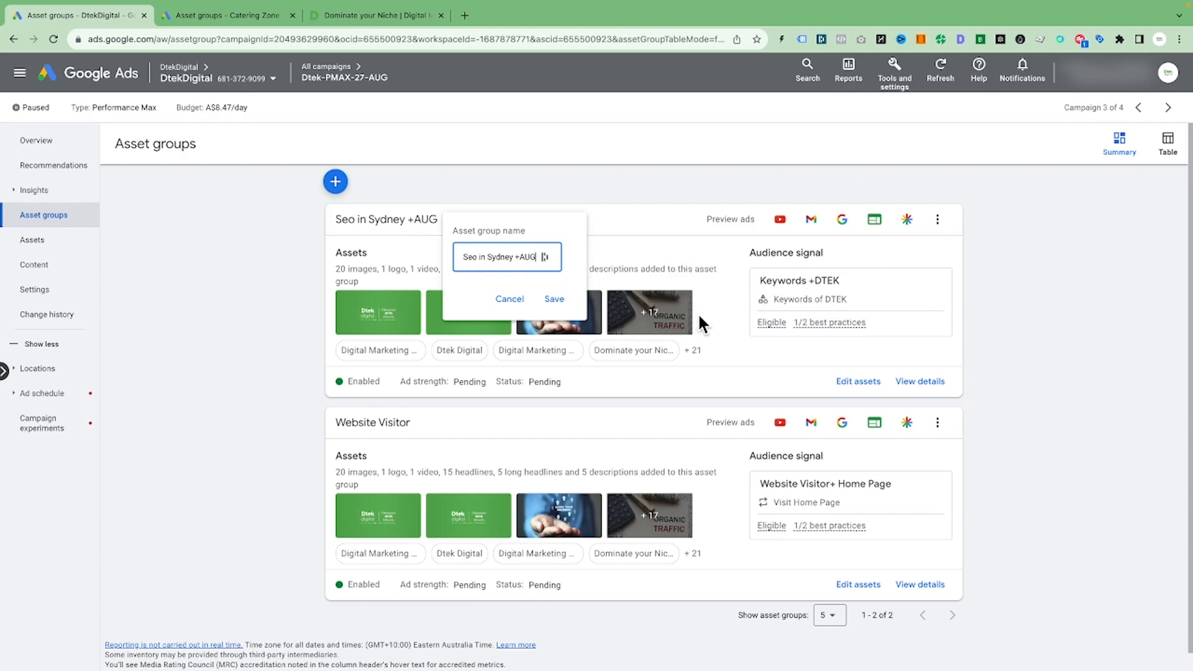
key(BackSpace)
key(BackSpace)
key(BackSpace)
key(BackSpace)
key(BackSpace)
key(BackSpace)
key(BackSpace)
key(BackSpace)
key(BackSpace)
key(BackSpace)
key(BackSpace)
key(BackSpace)
key(BackSpace)
key(BackSpace)
key(BackSpace)
key(BackSpace)
key(BackSpace)
key(BackSpace)
text(Keyw)
click(552, 299)
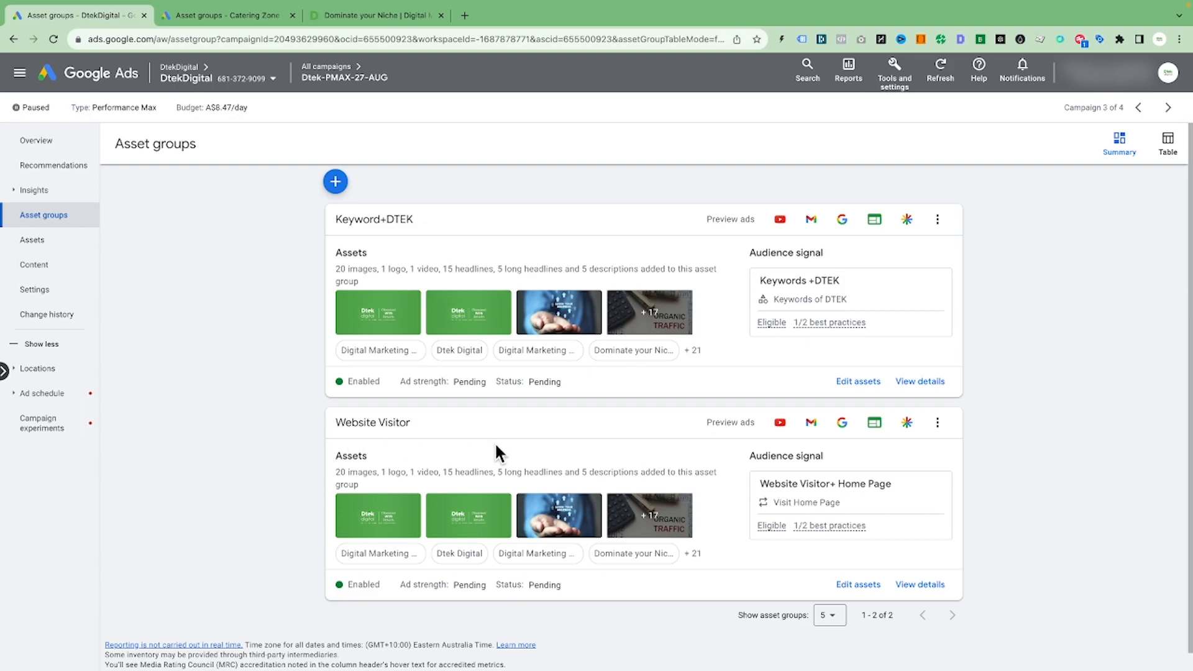
Duplicate the "Keyword+DTEK" asset group and name the copy "DTEK"
click(937, 221)
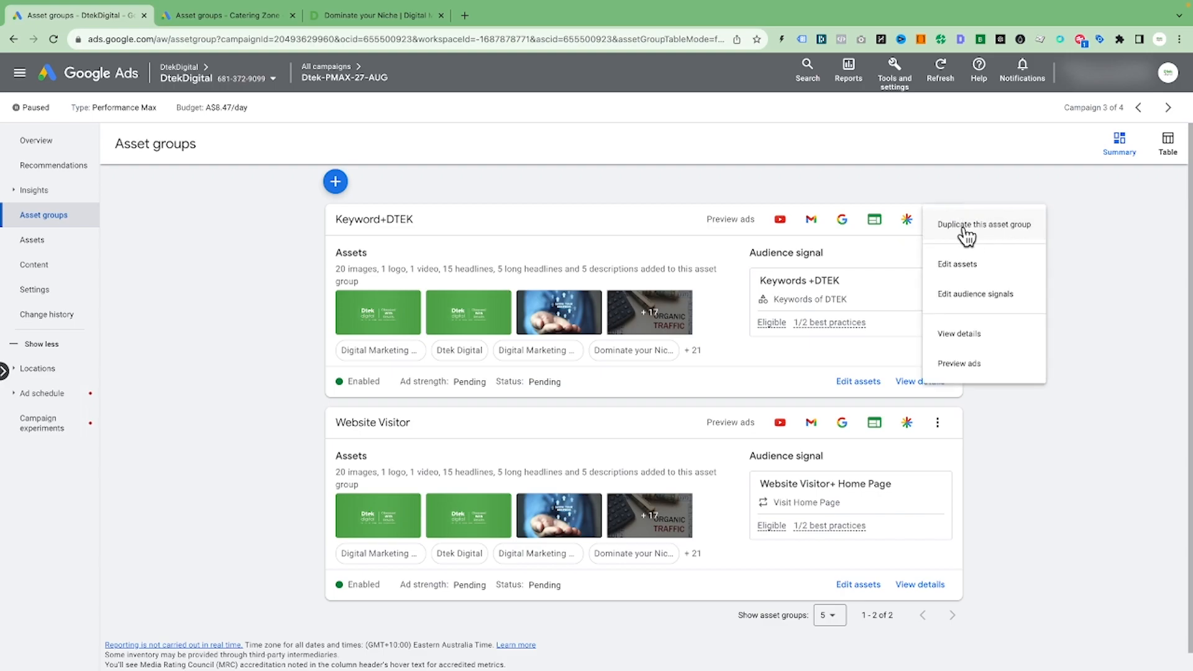
click(972, 228)
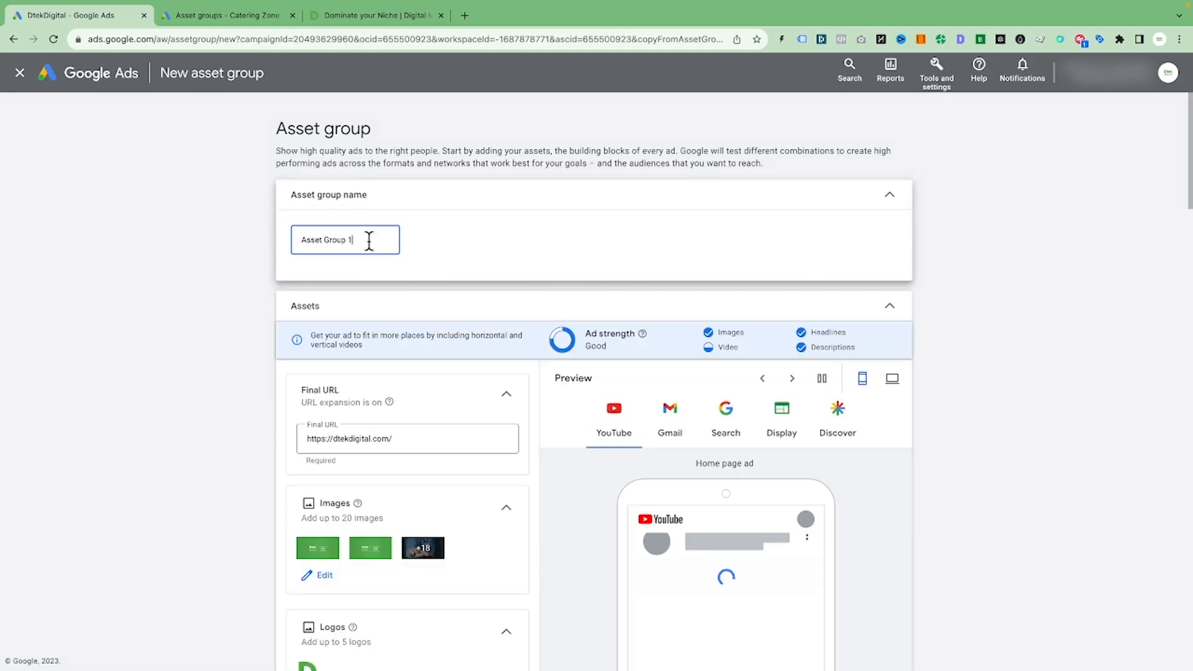
key(BackSpace)
key(BackSpace)
key(BackSpace)
key(BackSpace)
key(BackSpace)
key(BackSpace)
key(BackSpace)
key(BackSpace)
key(BackSpace)
key(BackSpace)
key(BackSpace)
key(BackSpace)
key(BackSpace)
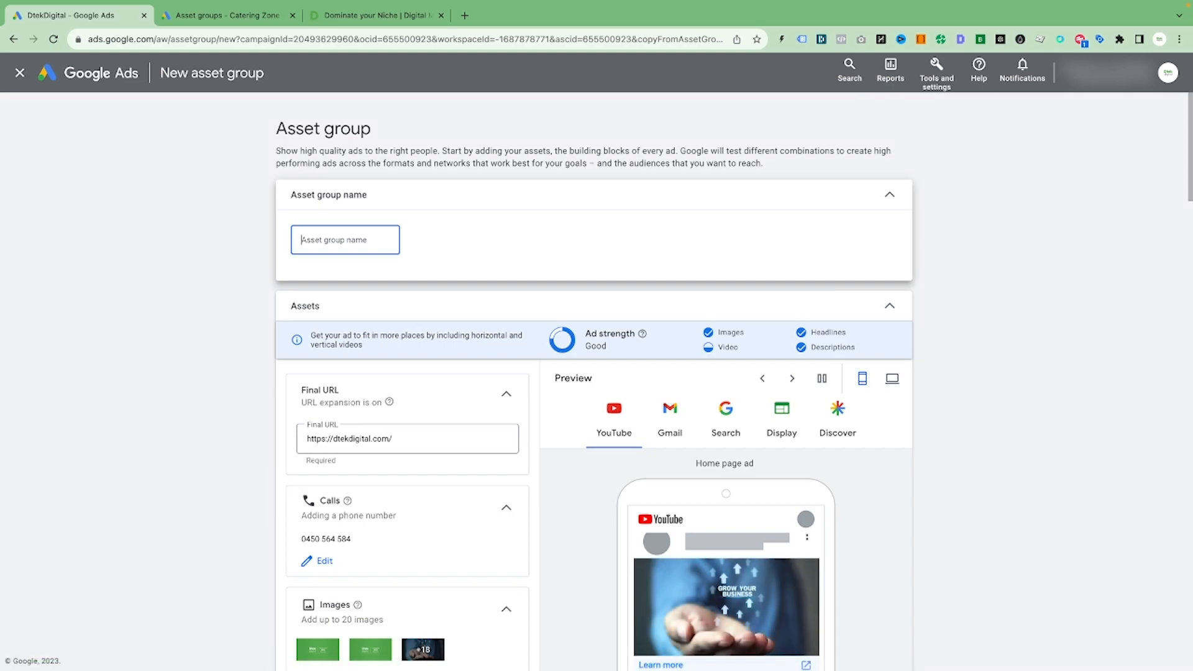
text(d)
key(BackSpace)
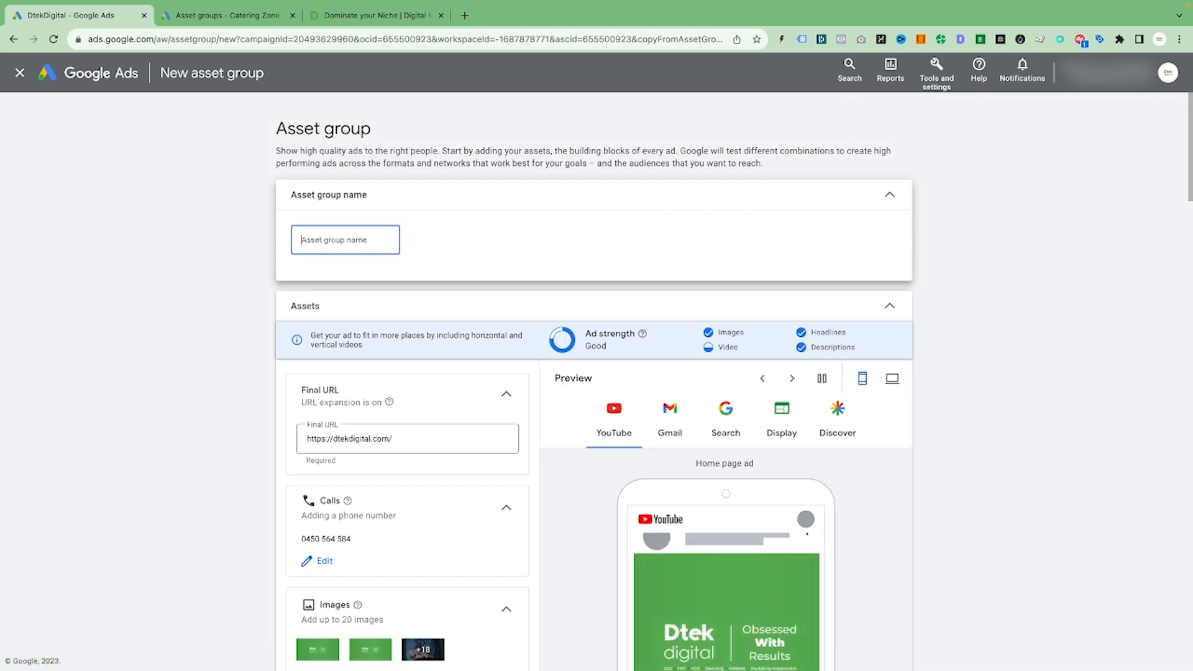
text(DTEK)
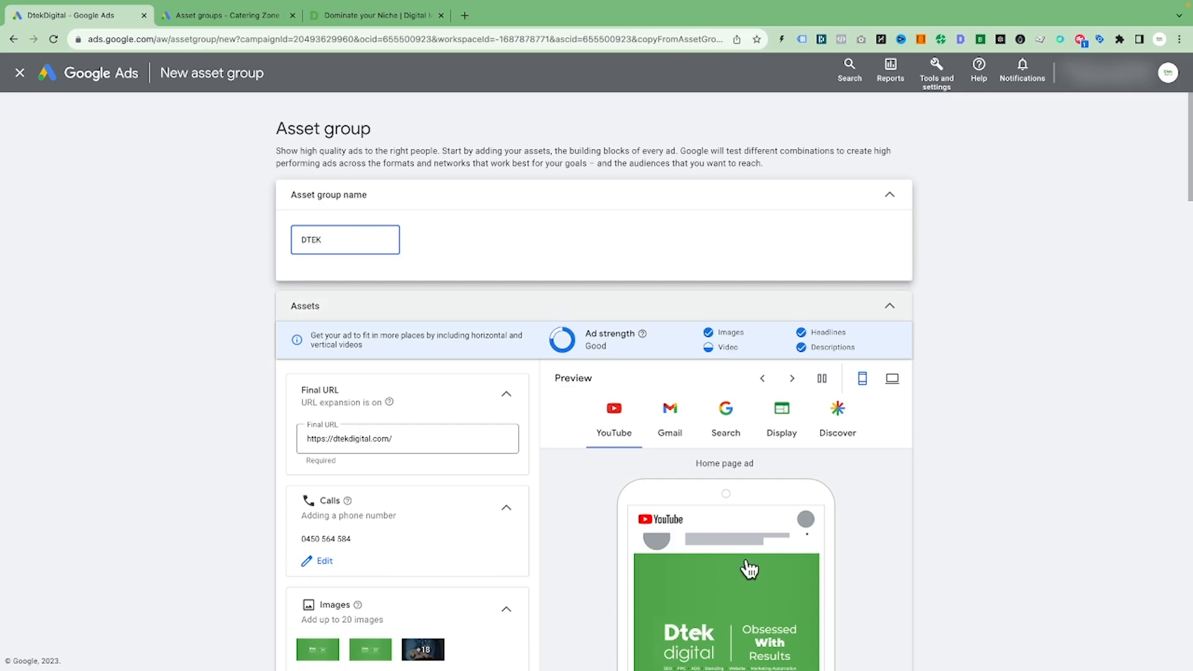
Switch the duplicated asset group's audience signal to a new audience named "Business Professional"
scroll(628, 478, down, 20)
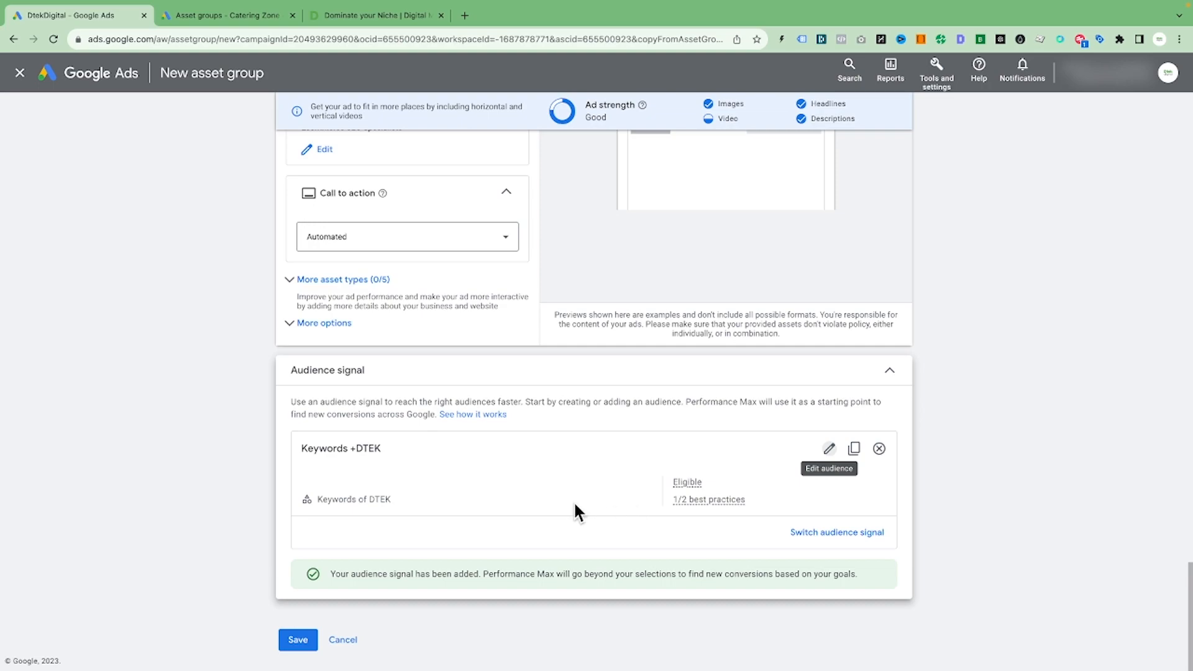
click(846, 532)
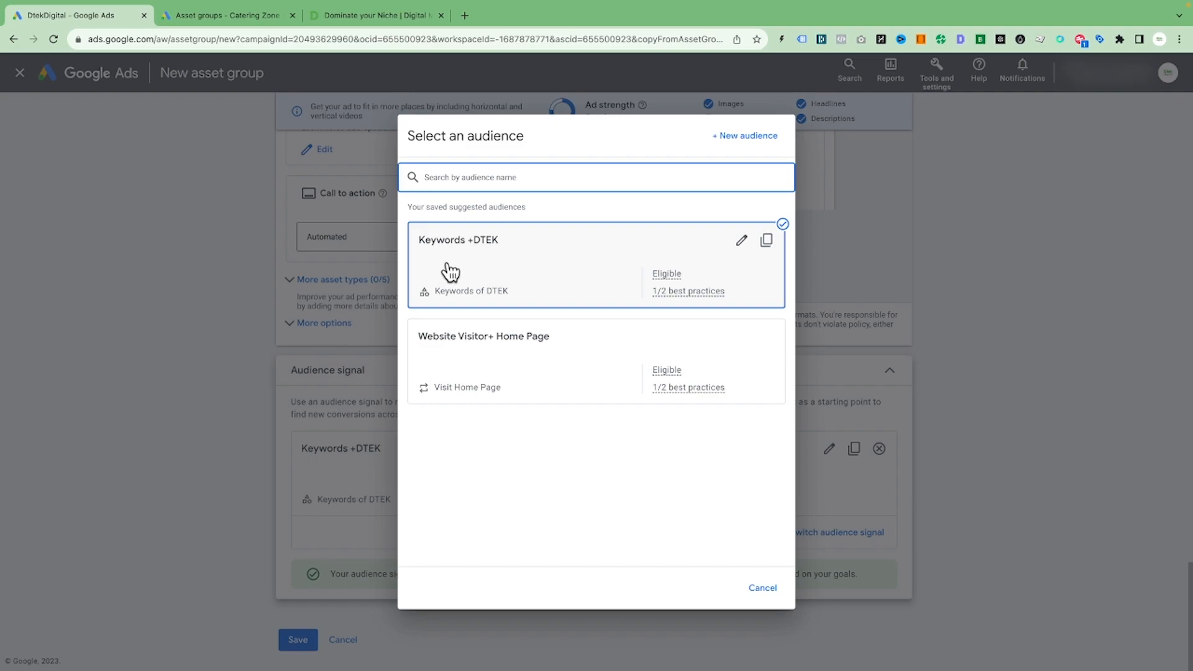
click(734, 138)
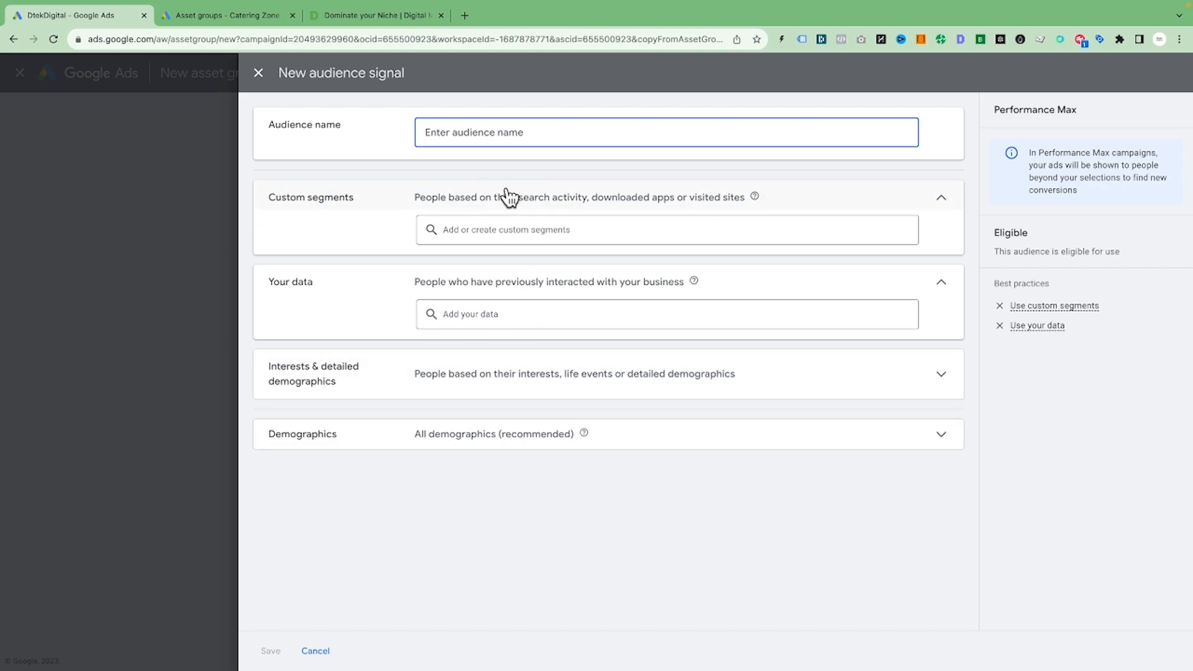
text(Business Professional)
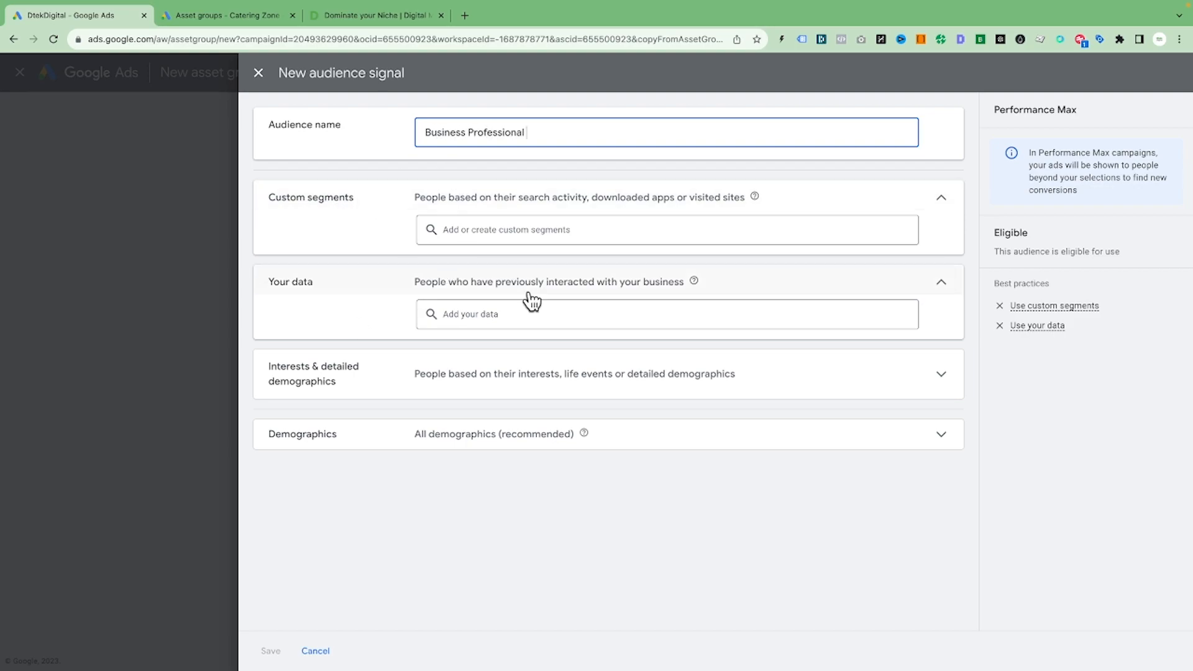
Add the "Business Professionals" affinity segment to the audience's interests and detailed demographics, and clear the leftover search text
click(468, 391)
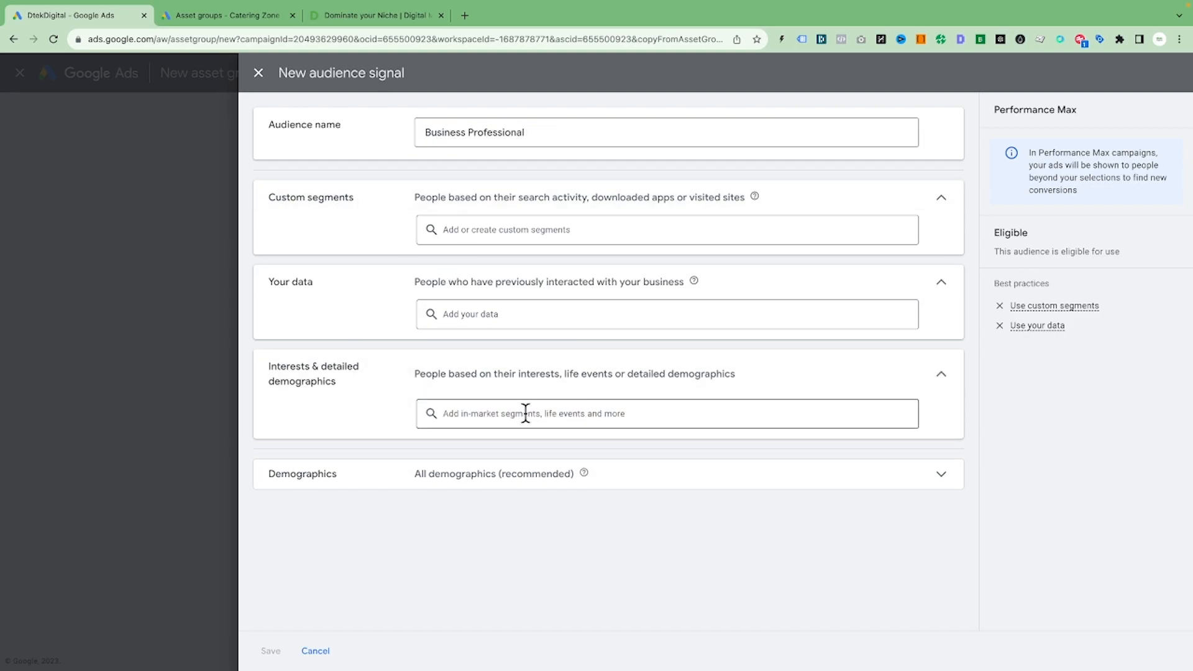
click(525, 413)
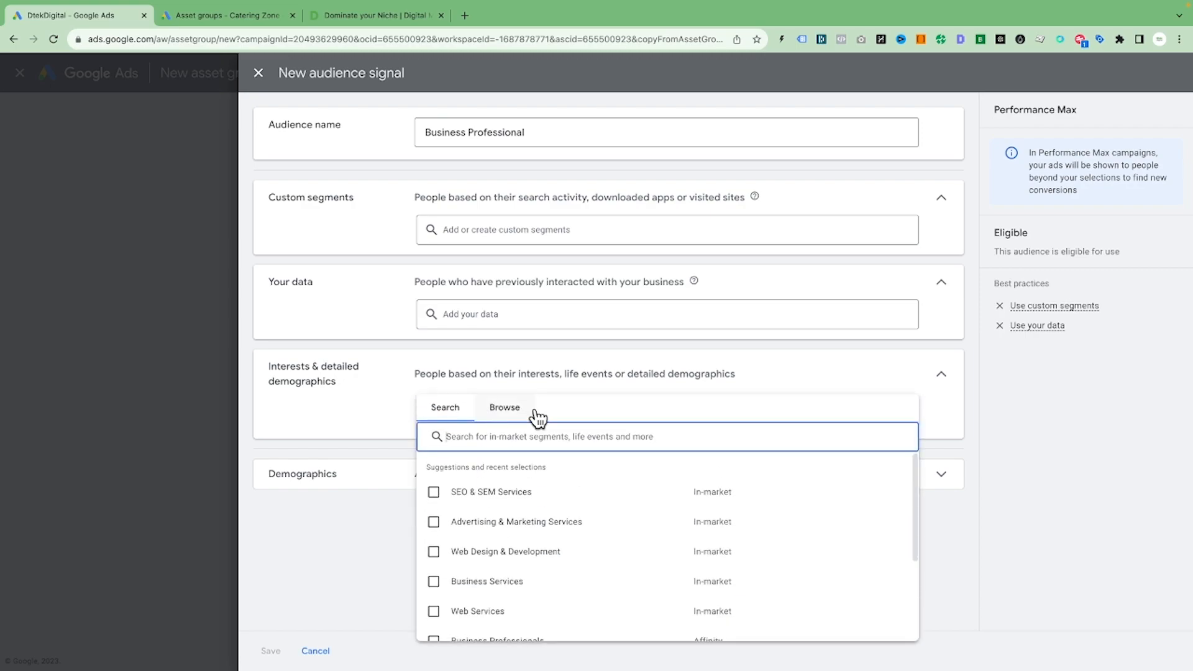
text(Busin)
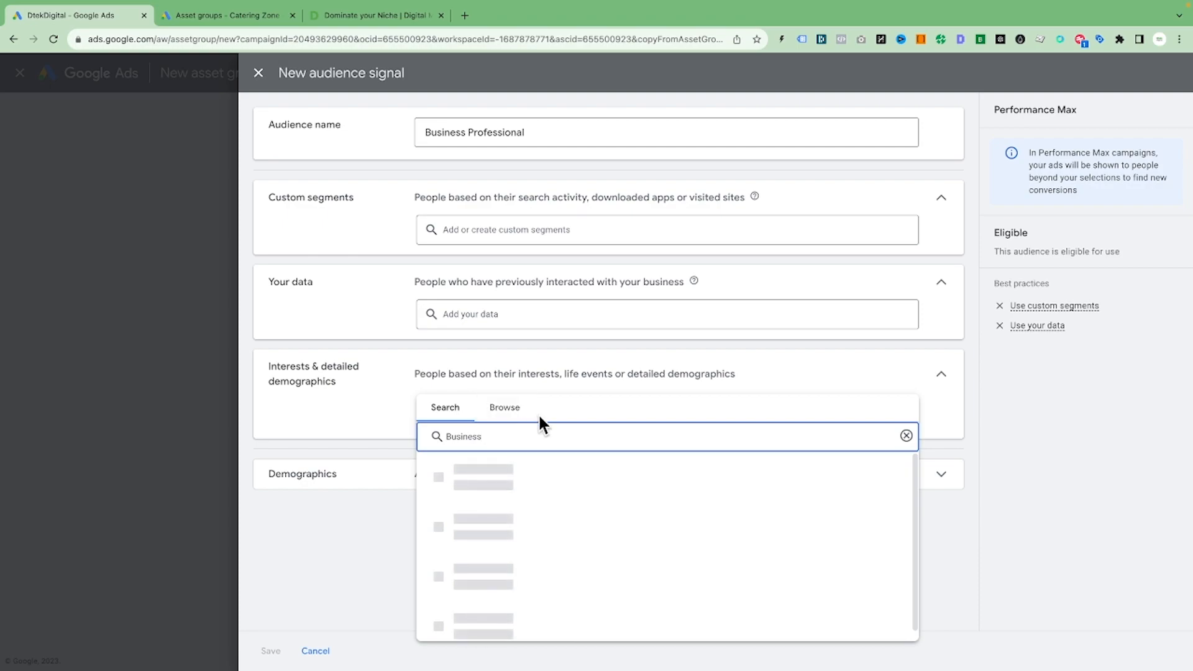
text(ess pro)
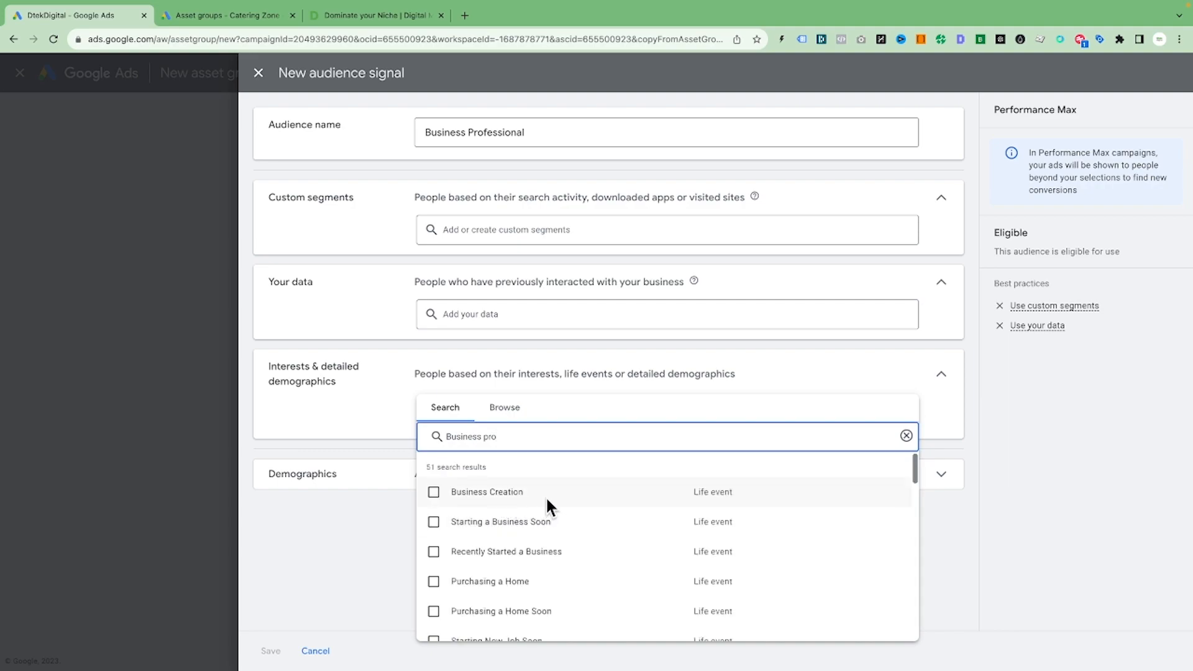
scroll(580, 581, down, 3)
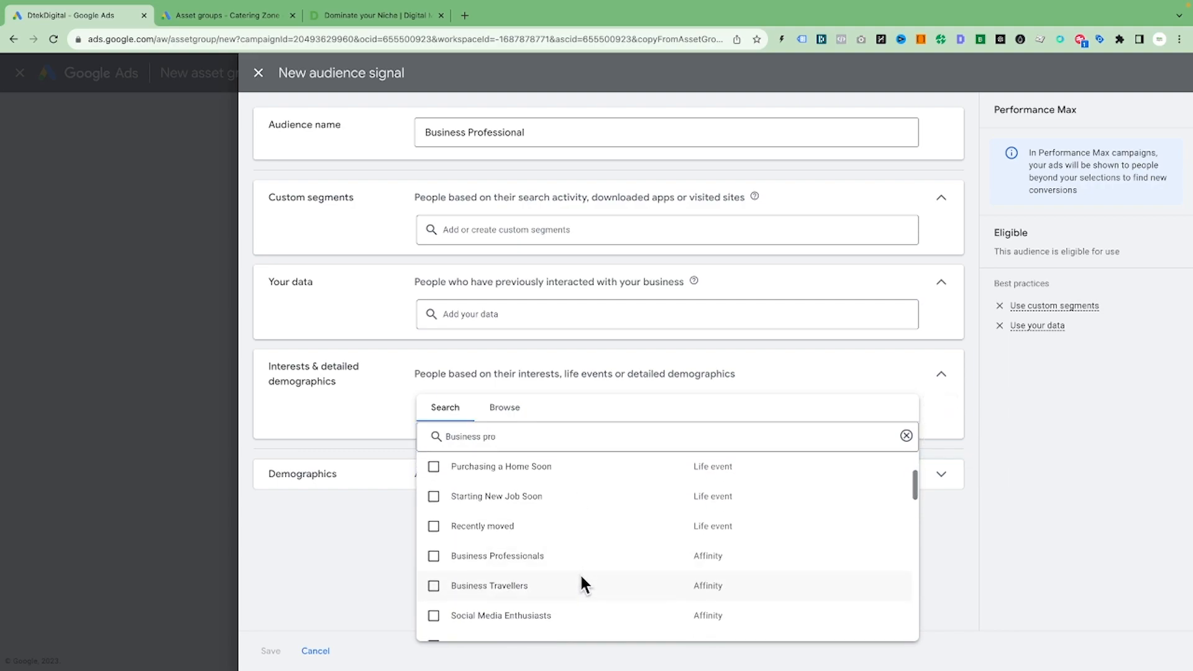
click(433, 542)
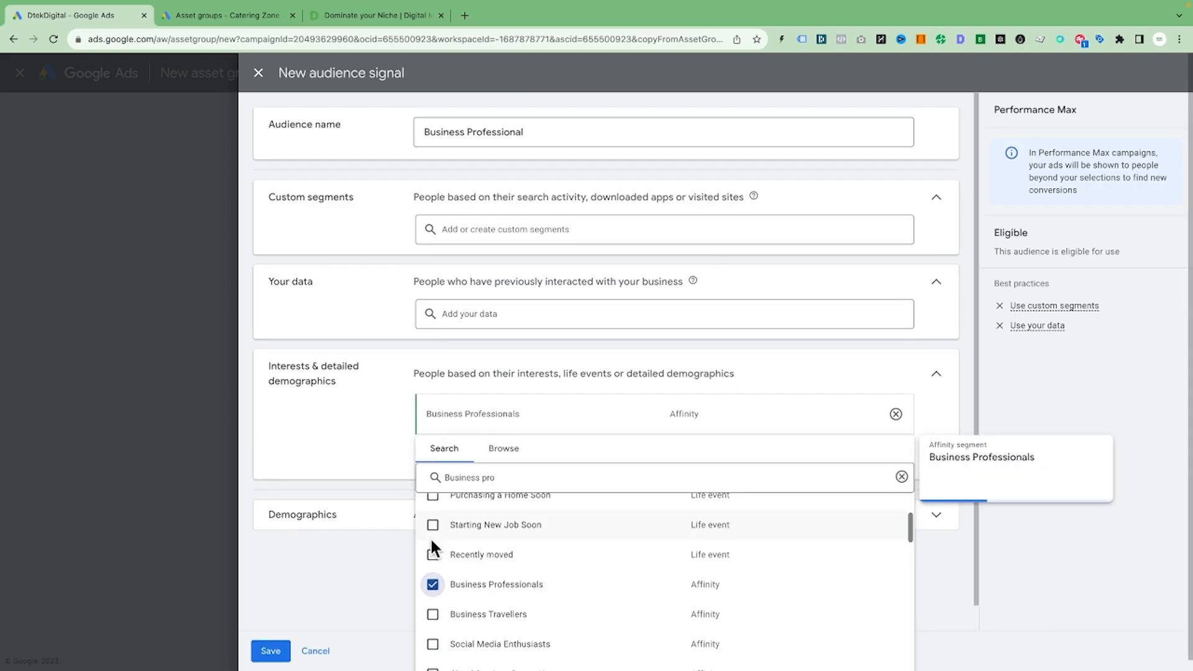
click(957, 582)
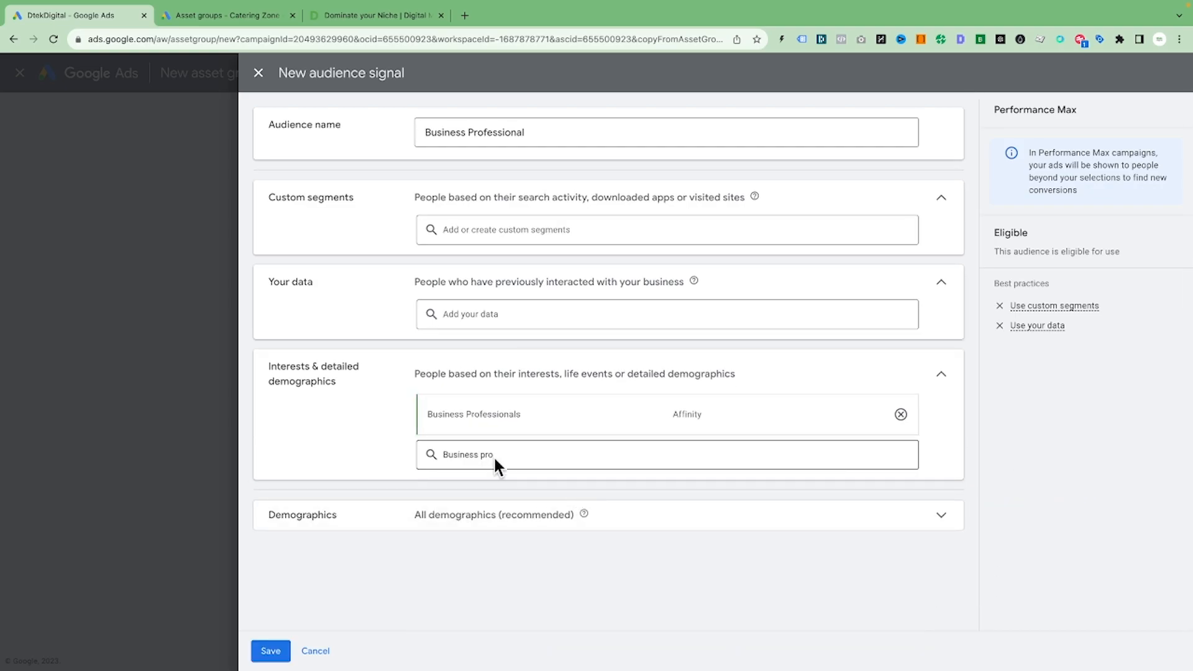
drag(498, 452, 389, 434)
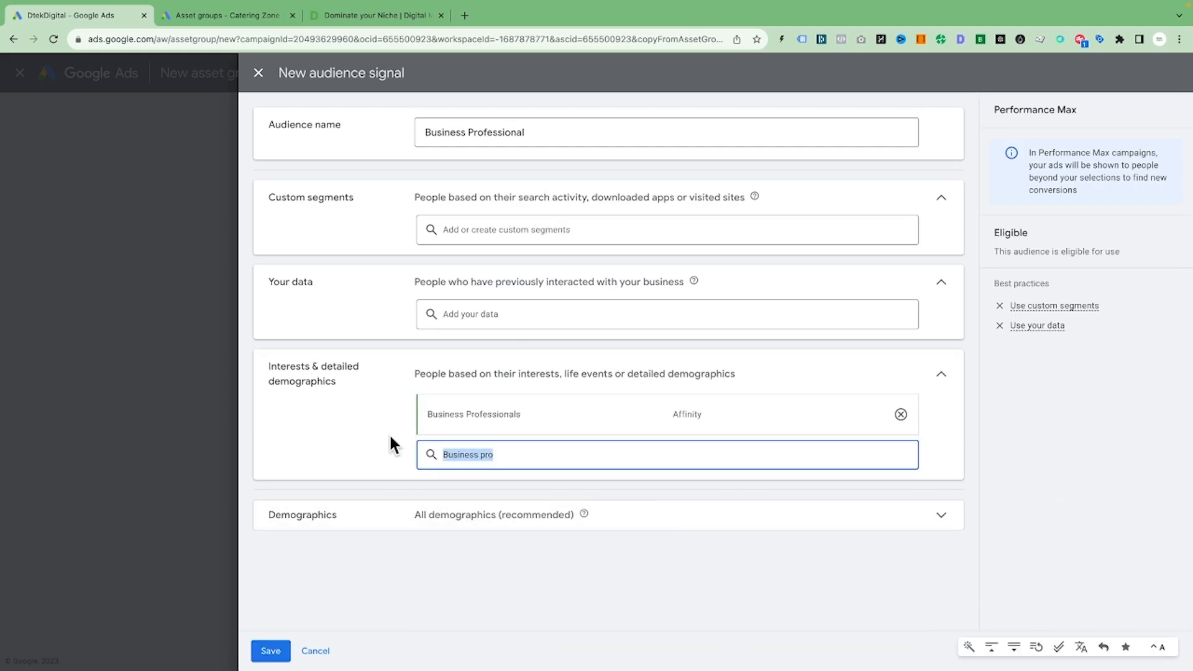
key(BackSpace)
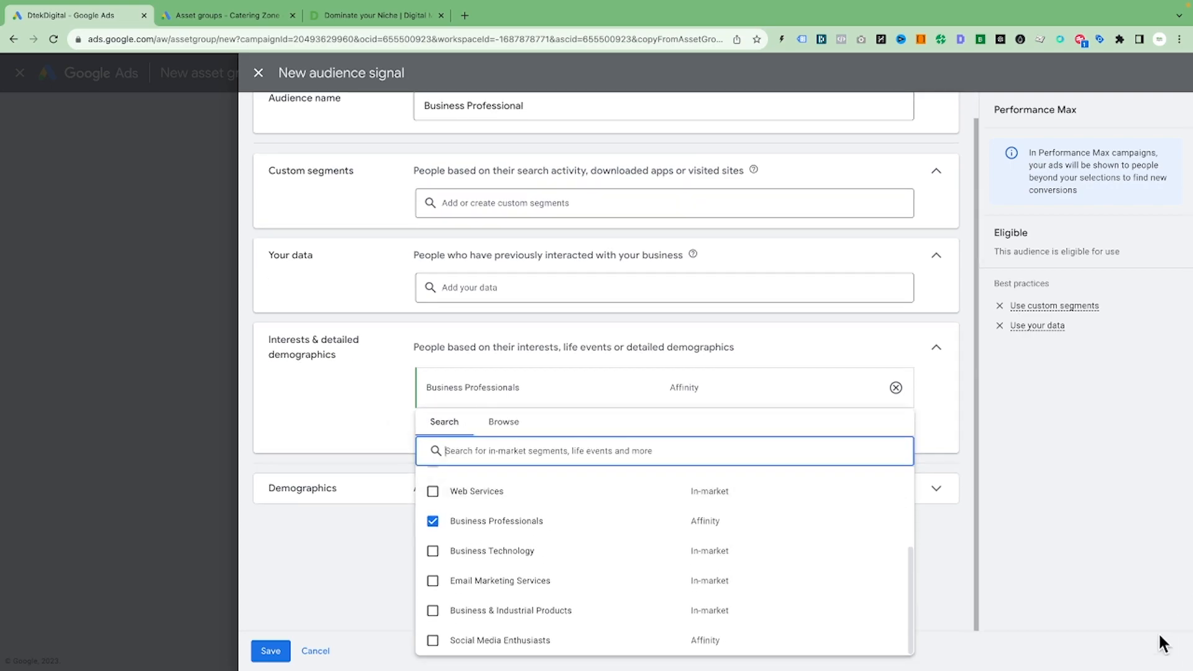
Close the segment list and save the "Business Professional" audience as the asset group's signal
click(960, 579)
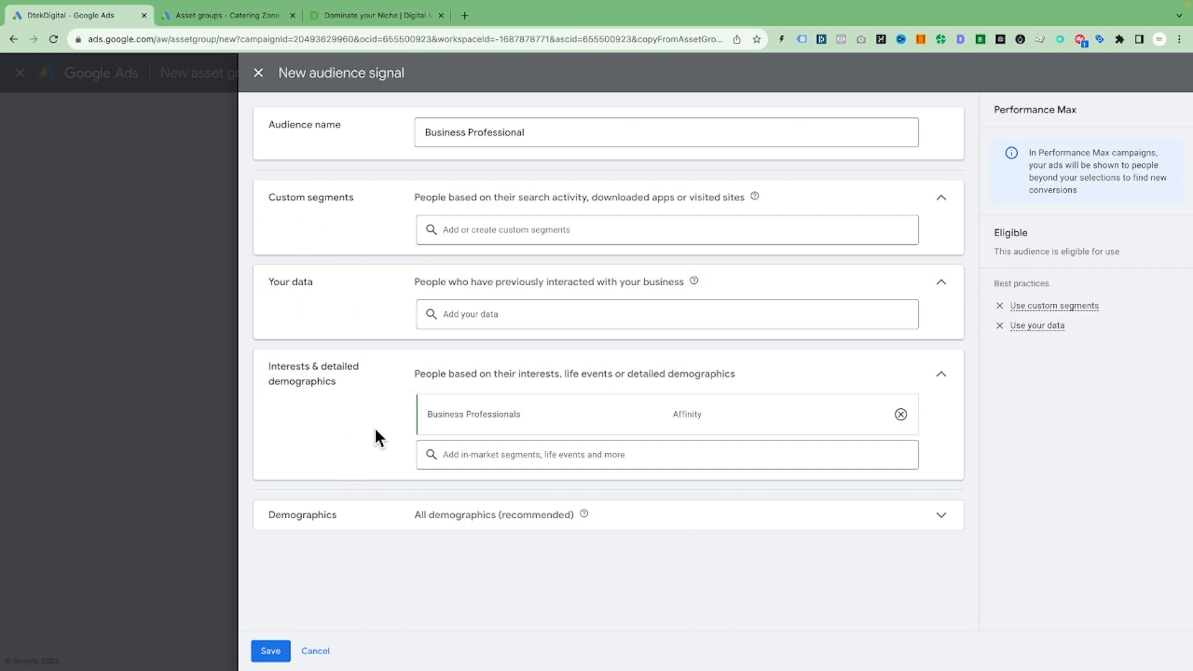
mouse_move(687, 412)
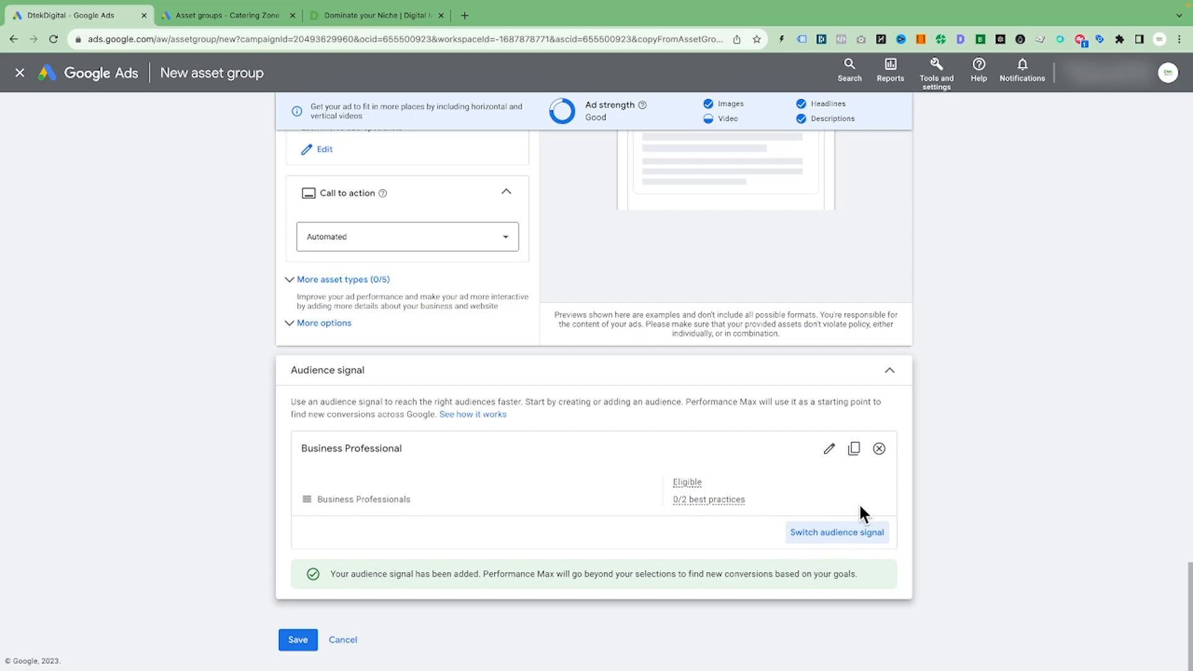
Review the duplicated asset group's URL, images, logo, video, headlines, descriptions, audience signal and ad previews
scroll(588, 321, up, 15)
scroll(588, 327, up, 15)
scroll(624, 373, down, 10)
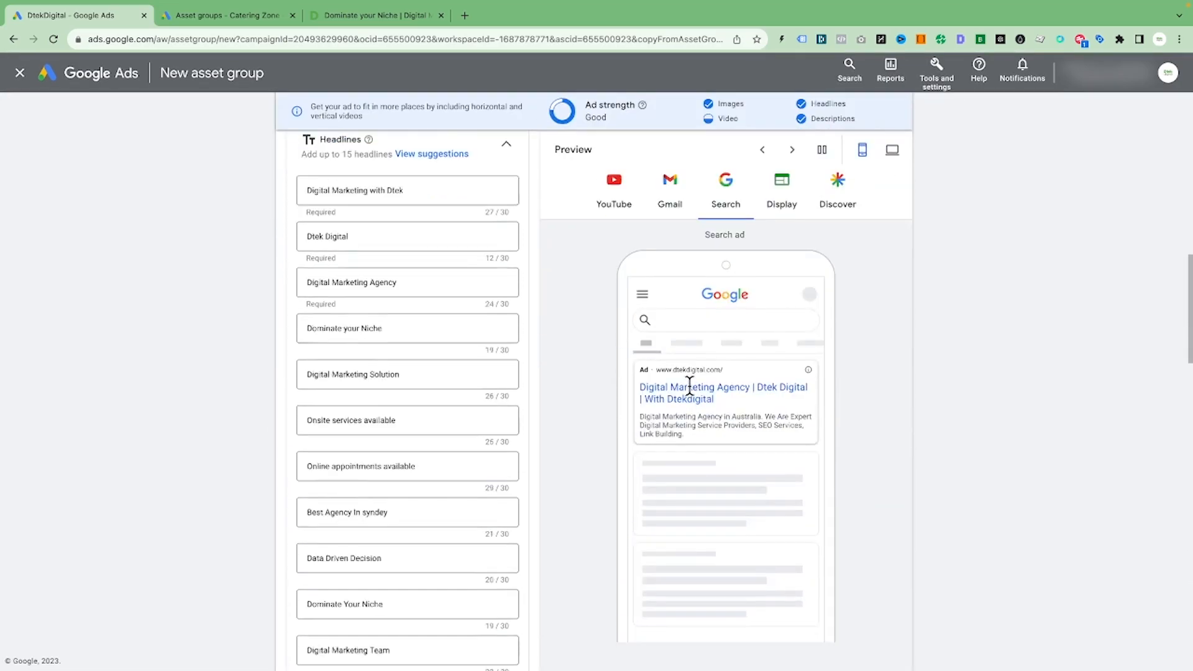
scroll(690, 385, down, 10)
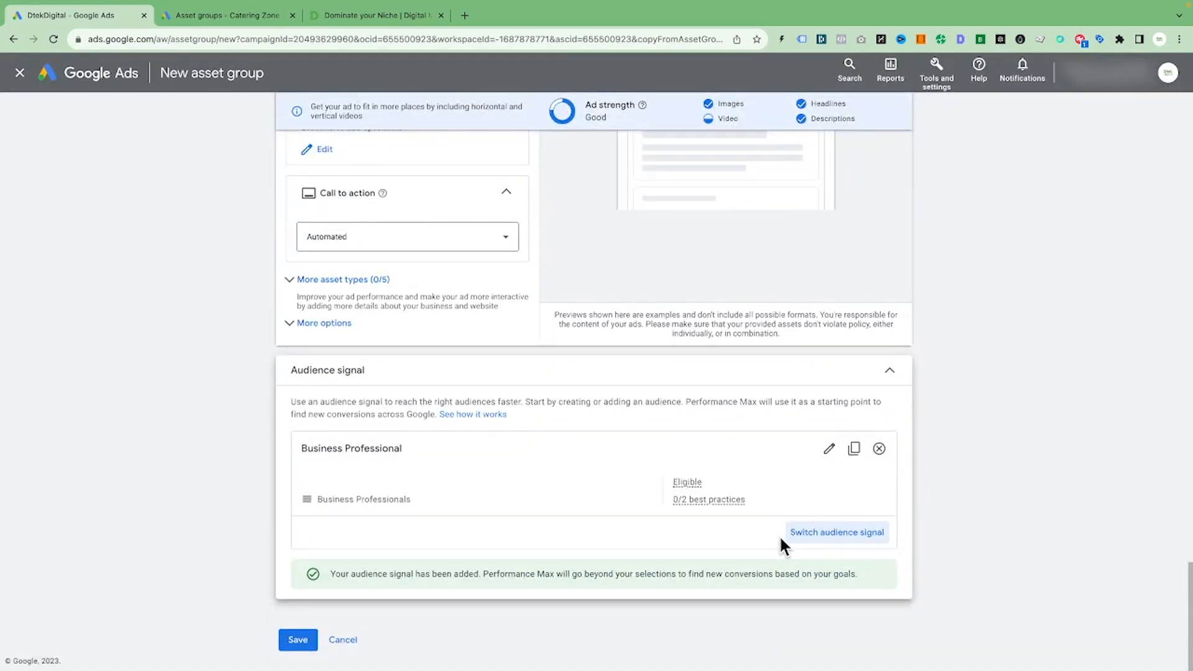
scroll(769, 432, up, 10)
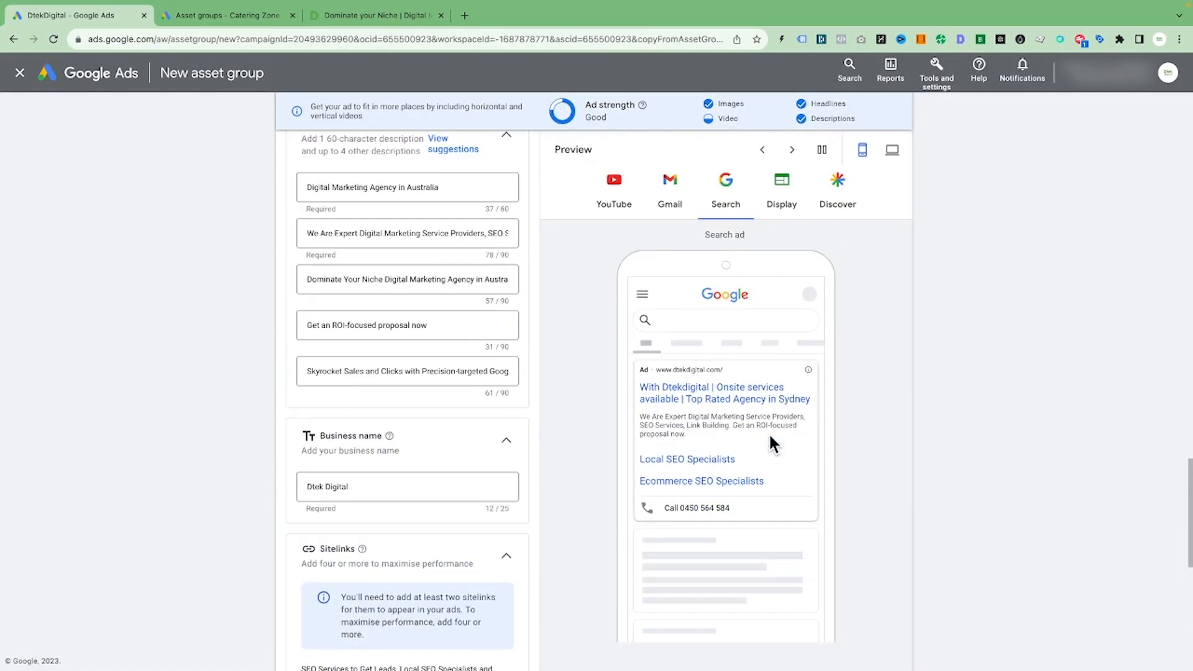
scroll(769, 434, up, 10)
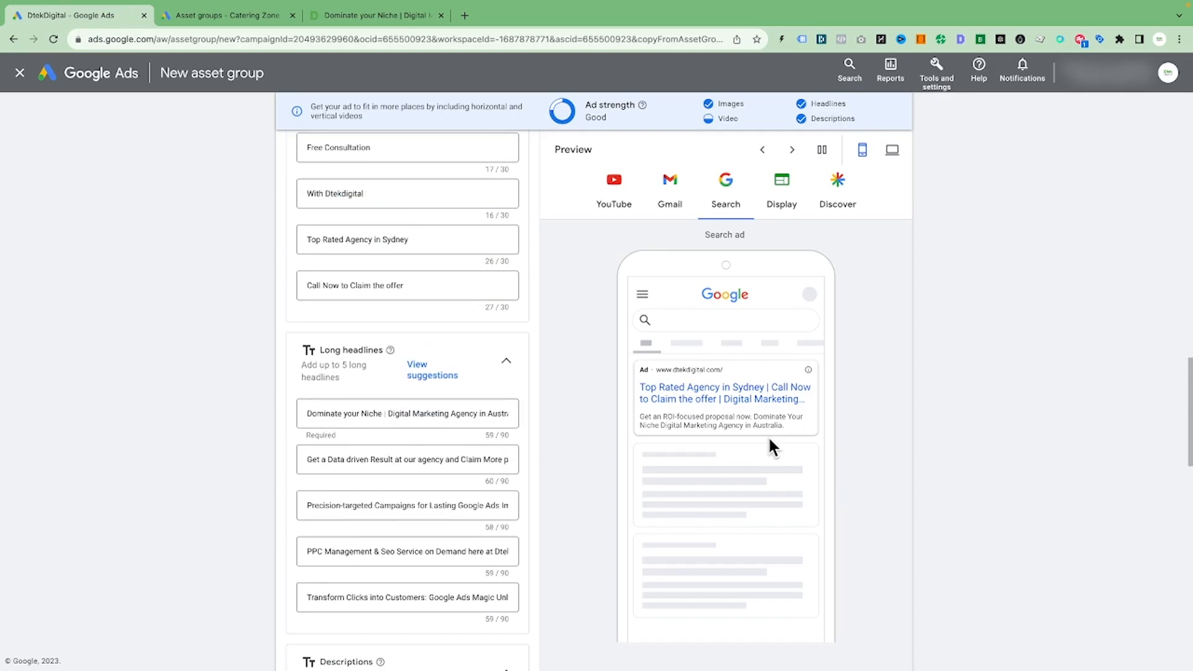
scroll(497, 311, up, 3)
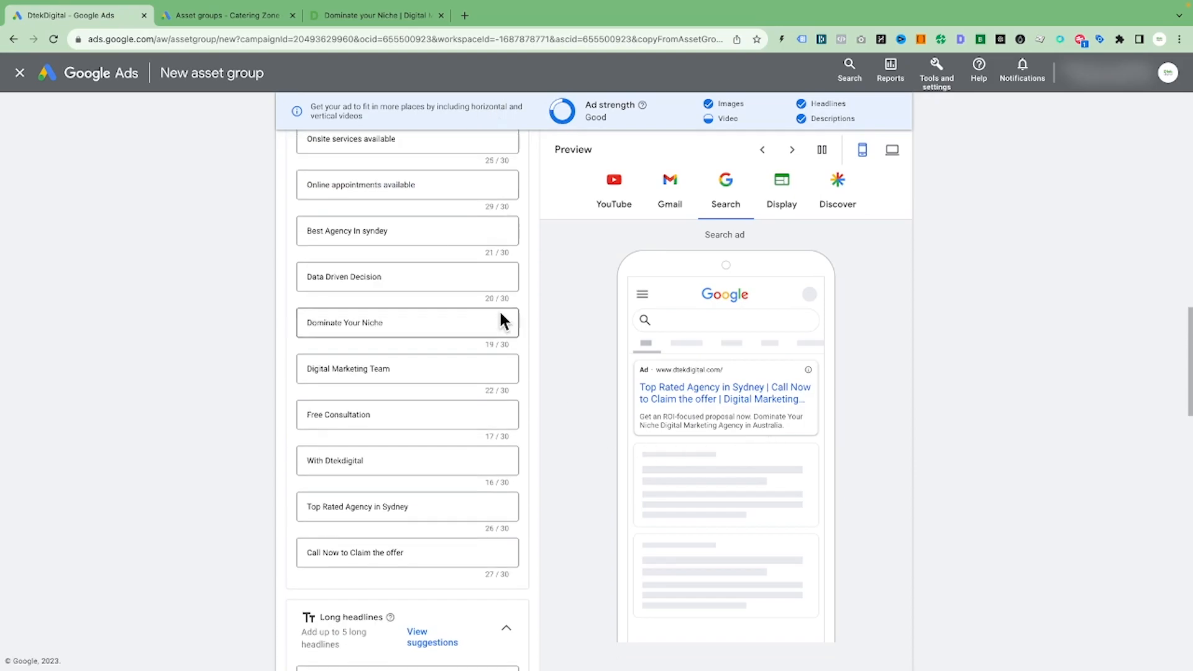
scroll(510, 330, up, 8)
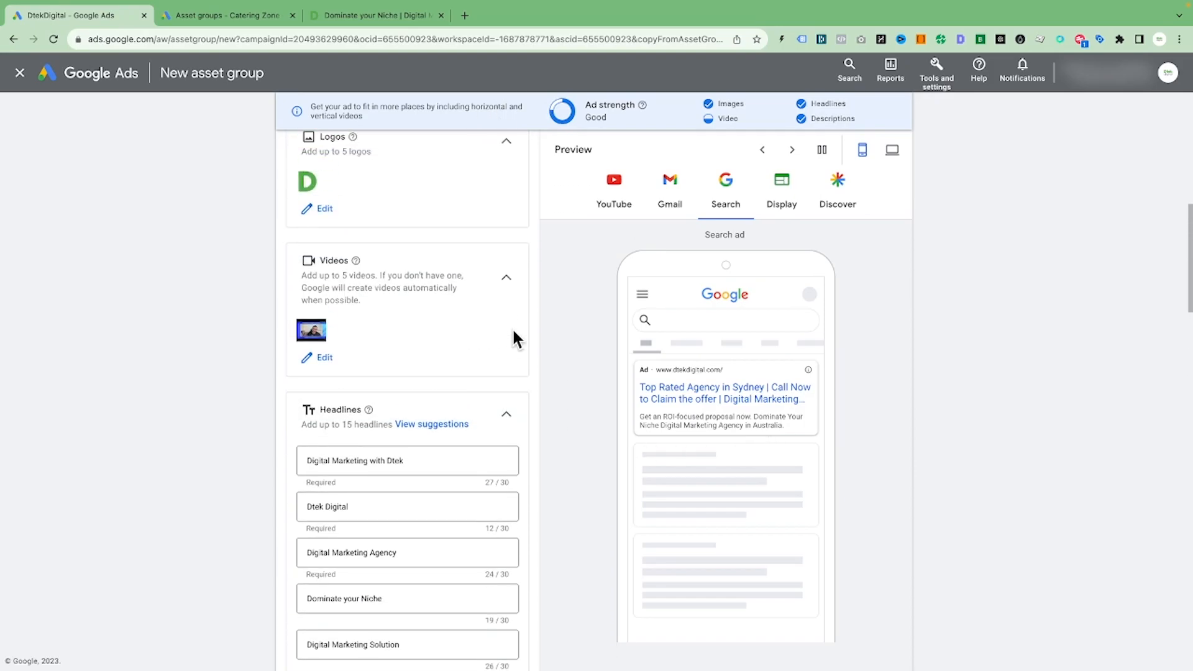
scroll(515, 339, up, 8)
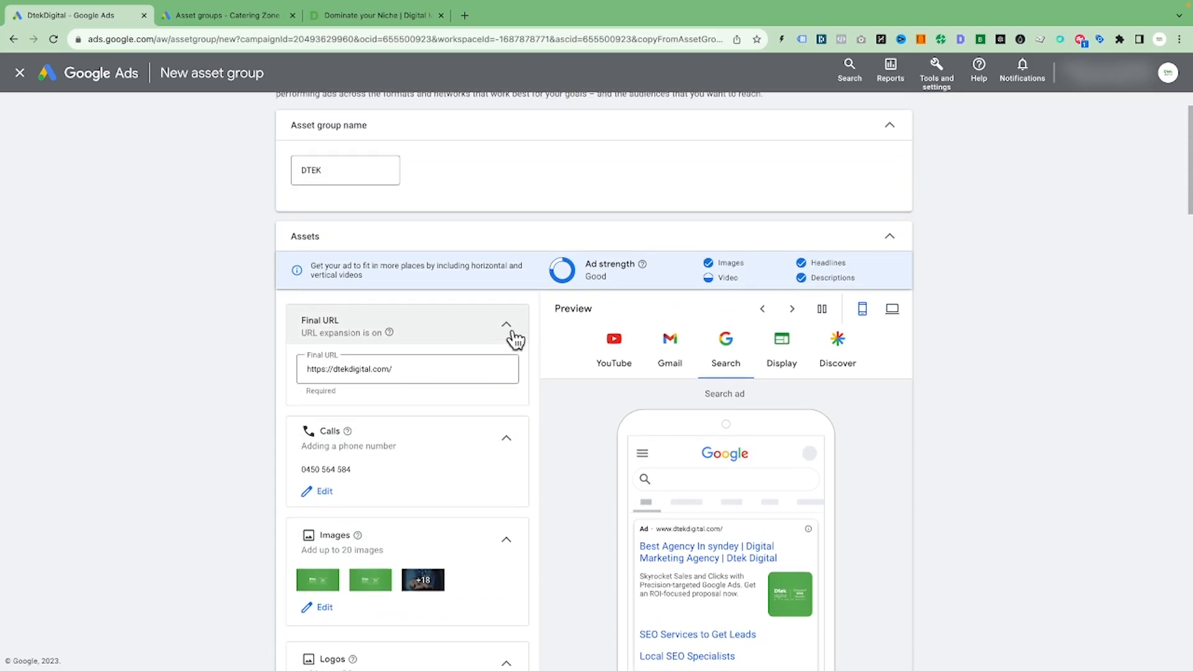
scroll(871, 482, down, 6)
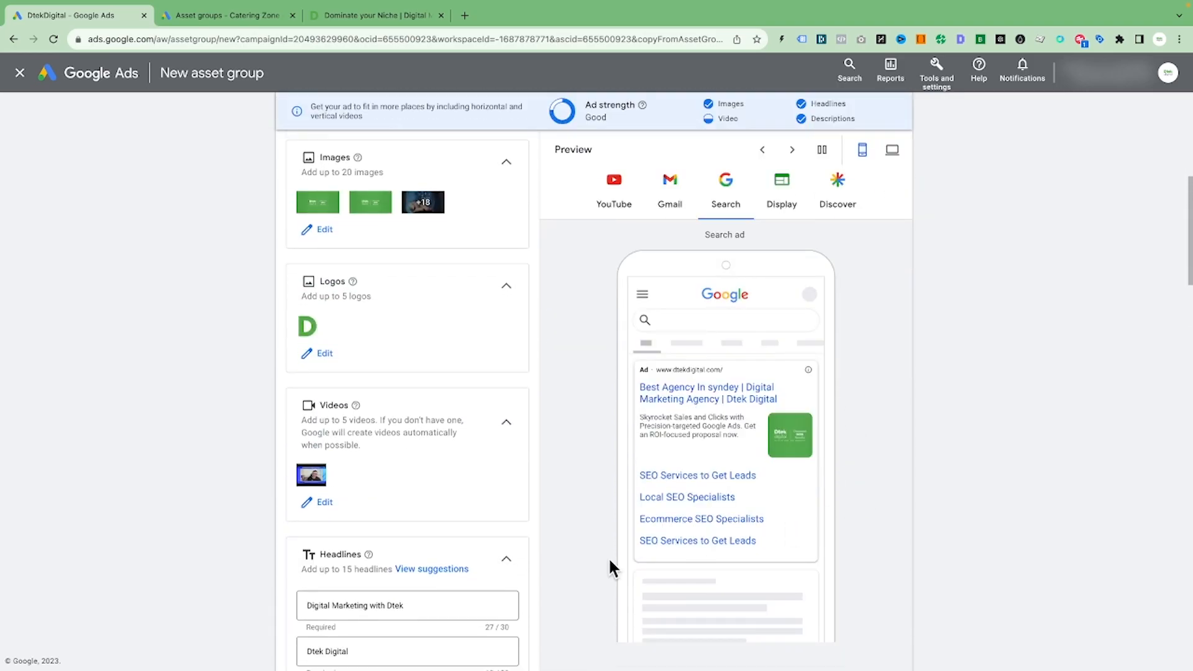
scroll(482, 519, down, 15)
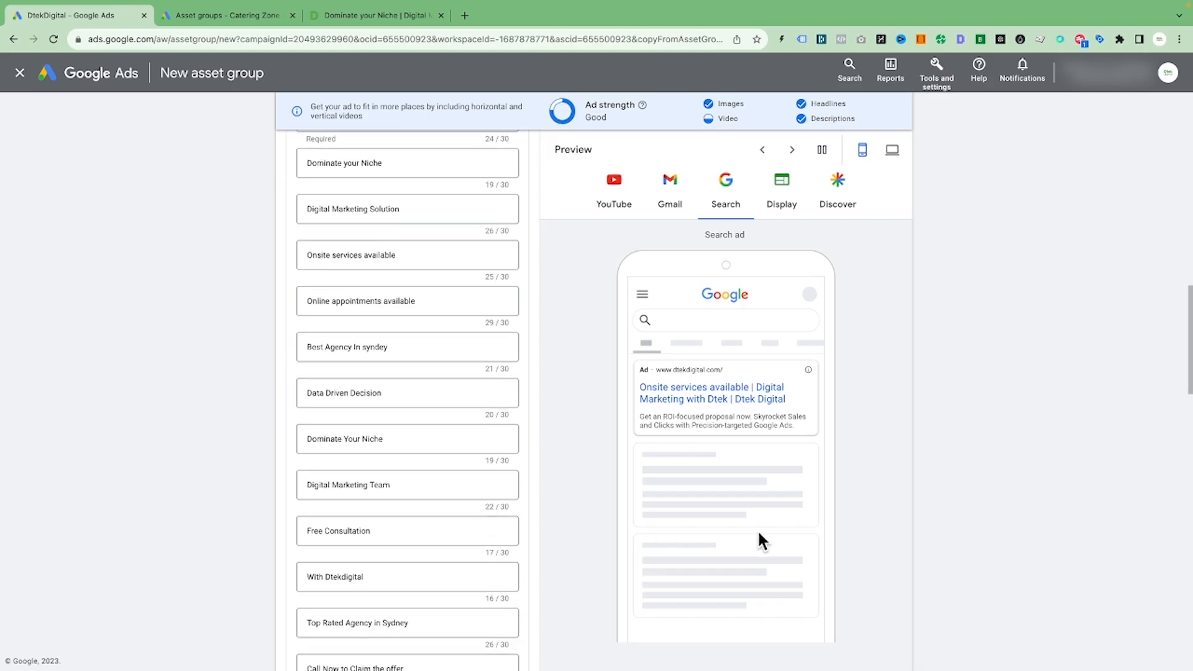
scroll(793, 528, down, 10)
scroll(893, 592, down, 5)
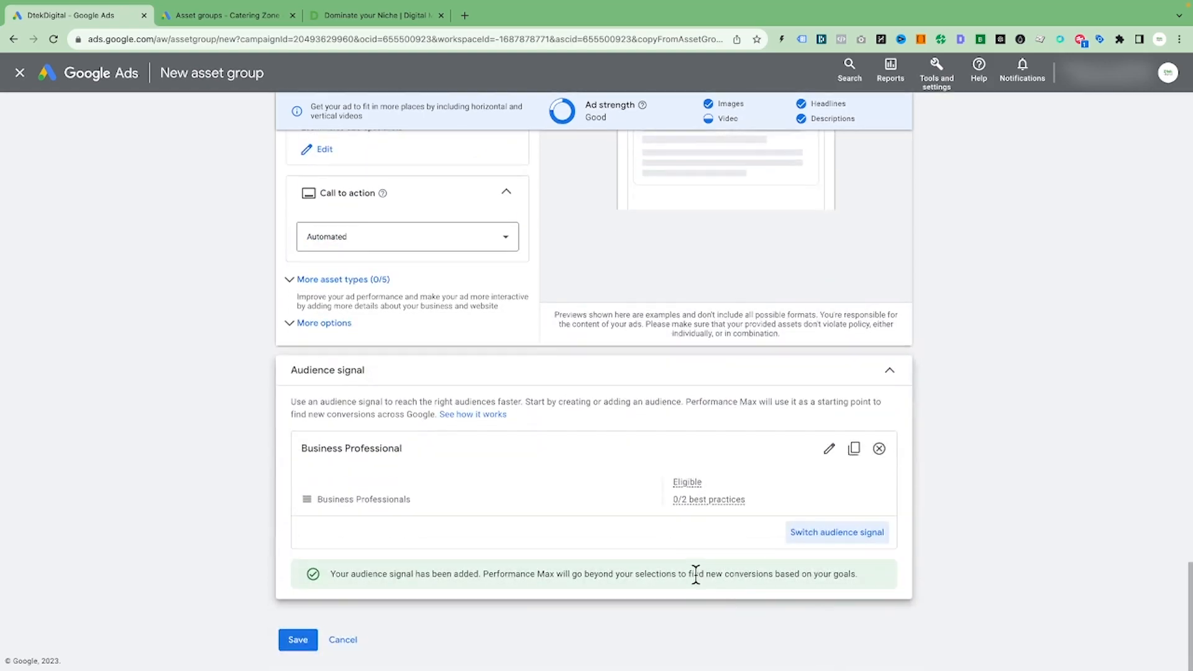
scroll(582, 447, up, 20)
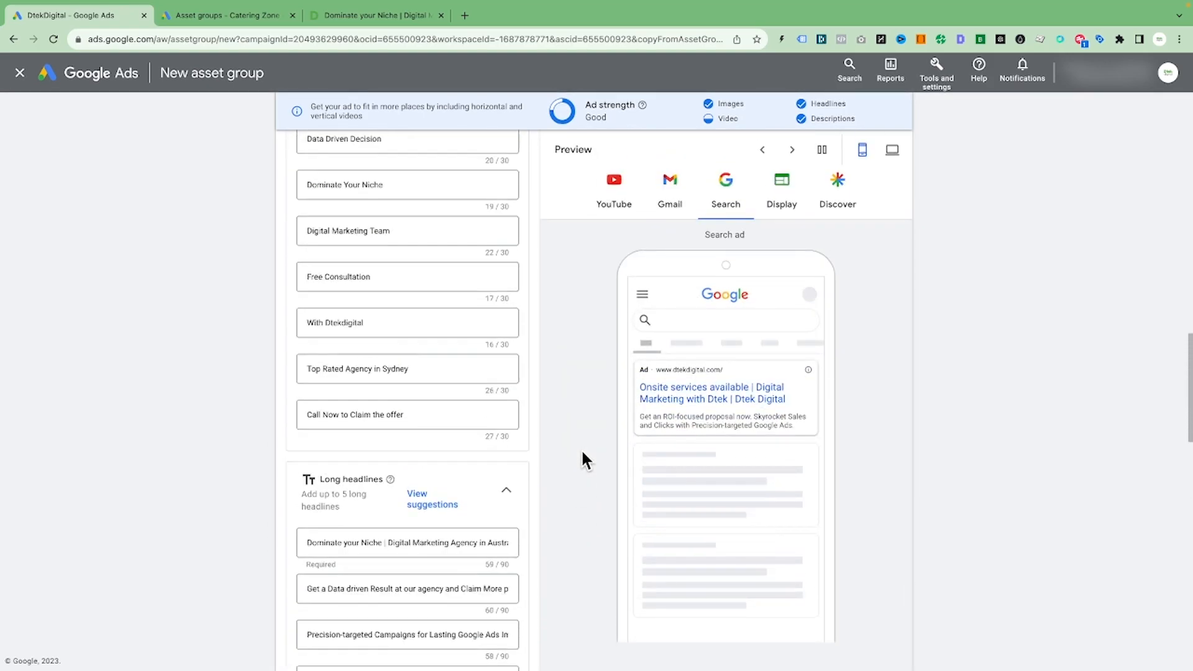
scroll(466, 534, down, 5)
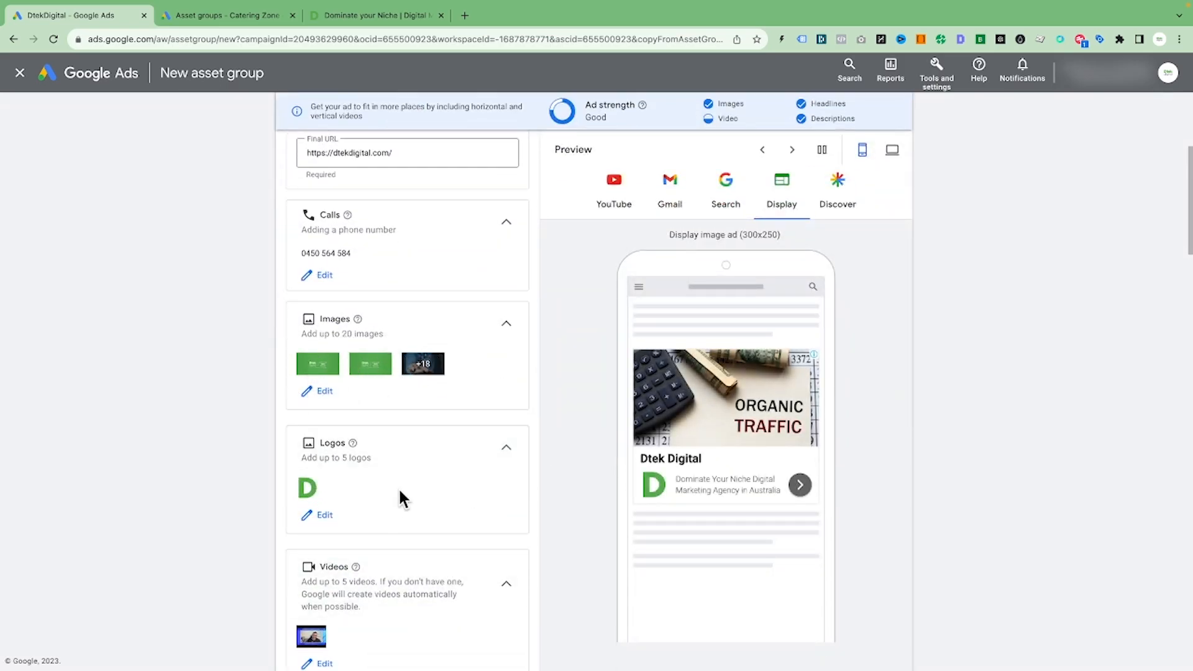
scroll(404, 503, down, 2)
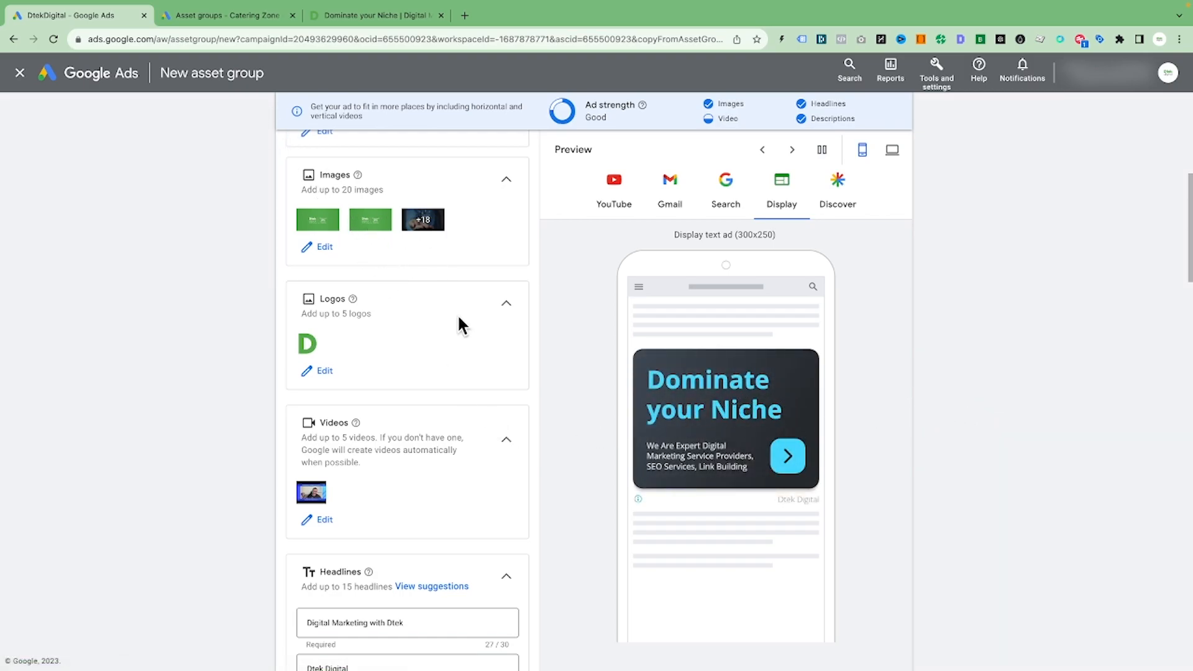
scroll(435, 292, up, 5)
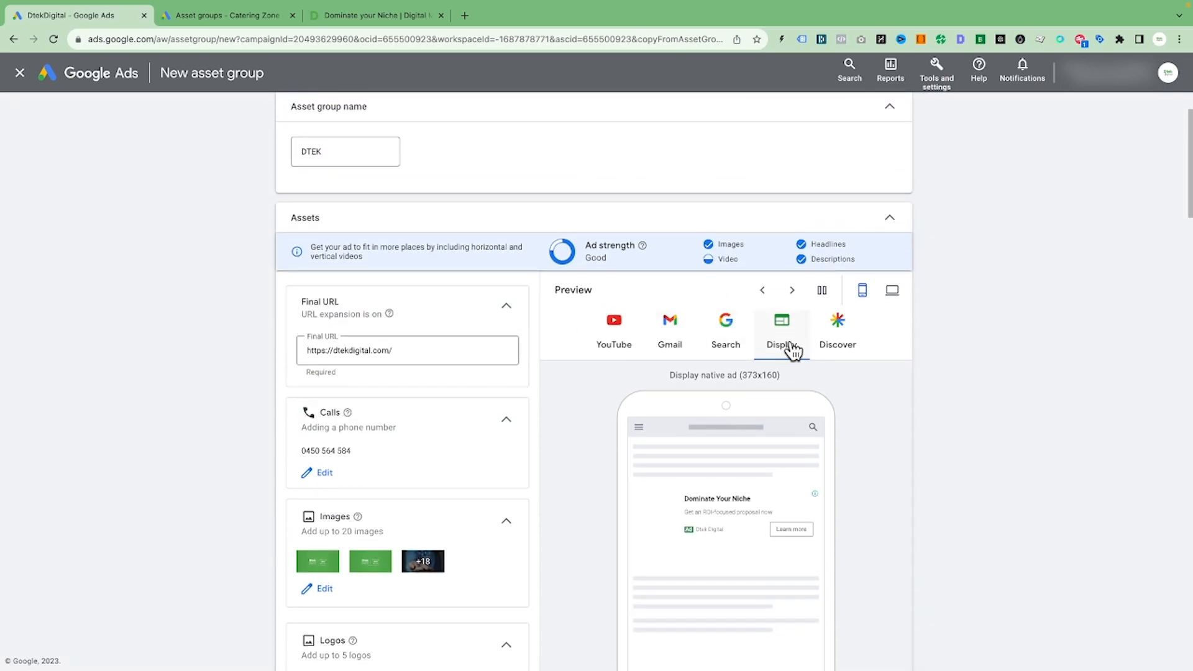
scroll(855, 423, up, 2)
click(806, 379)
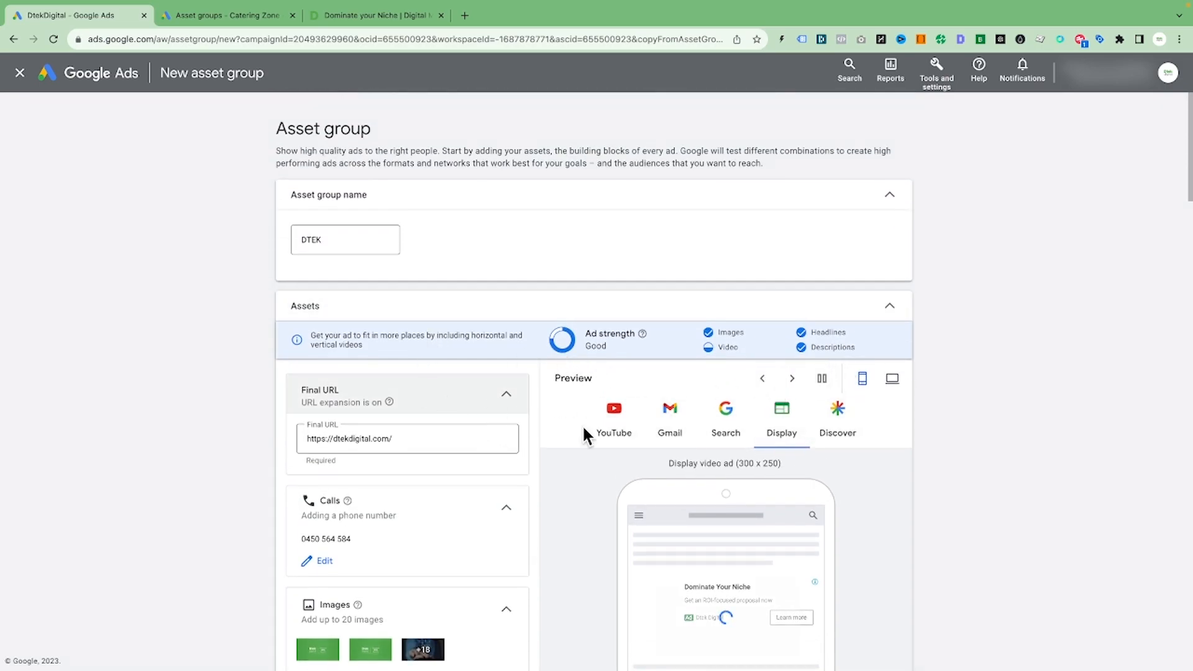
Save the duplicated "DTEK" asset group with its "Business Professional" audience signal
scroll(681, 467, down, 15)
scroll(728, 489, down, 12)
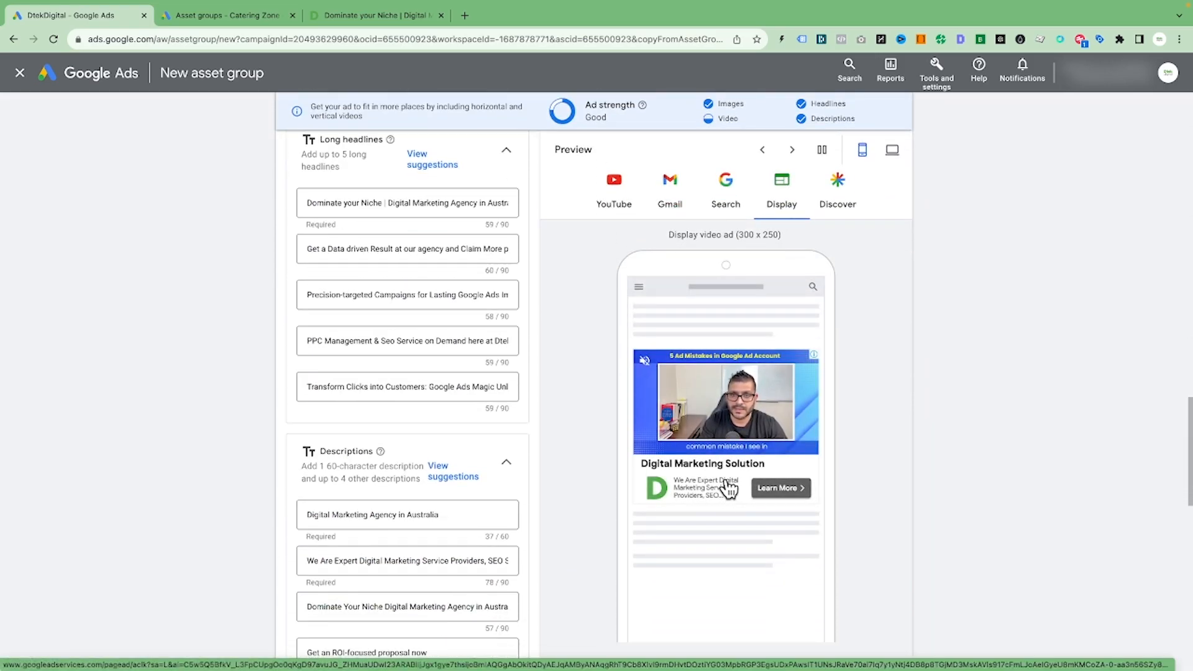
scroll(659, 491, down, 5)
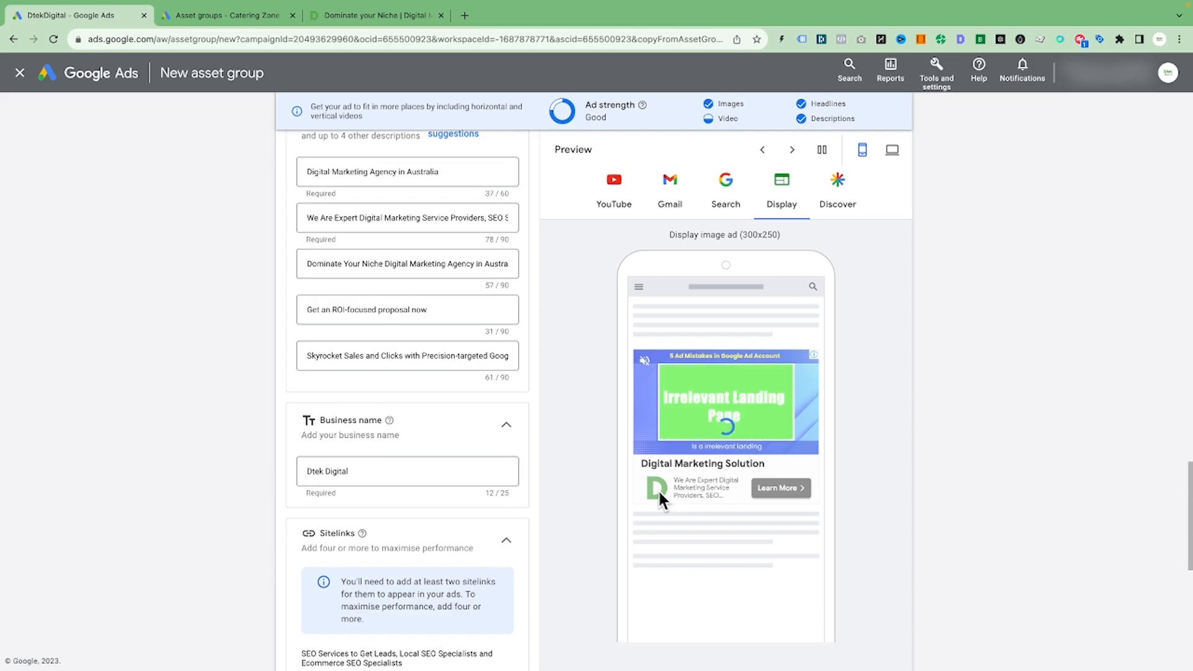
scroll(658, 490, down, 8)
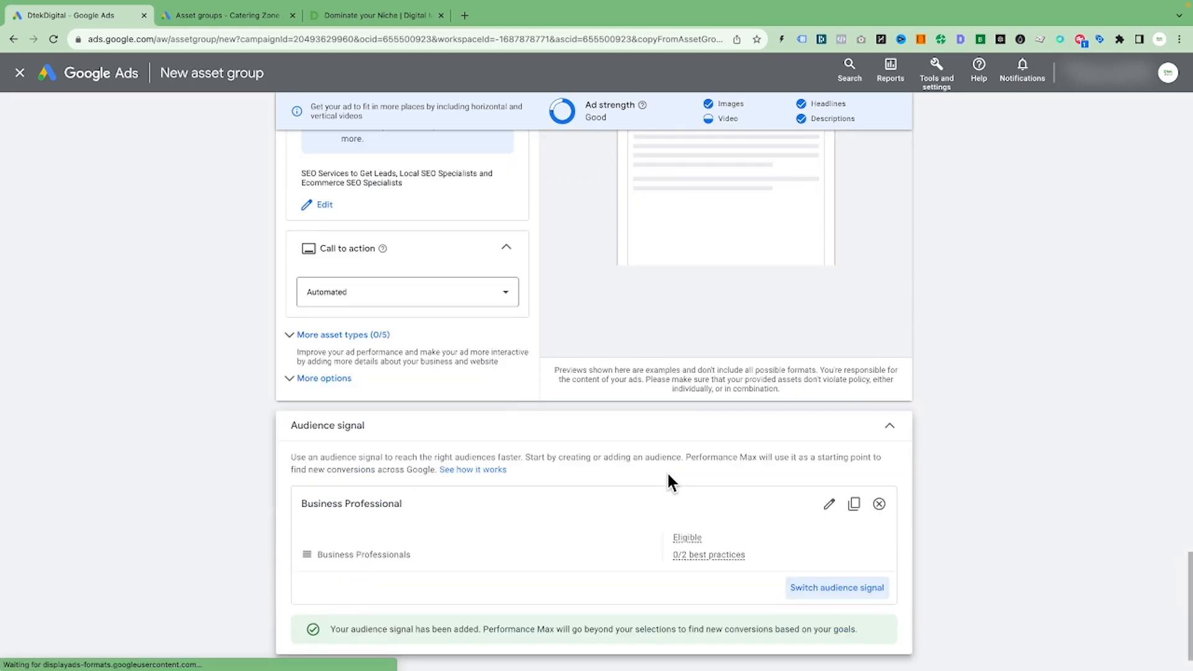
scroll(668, 482, down, 2)
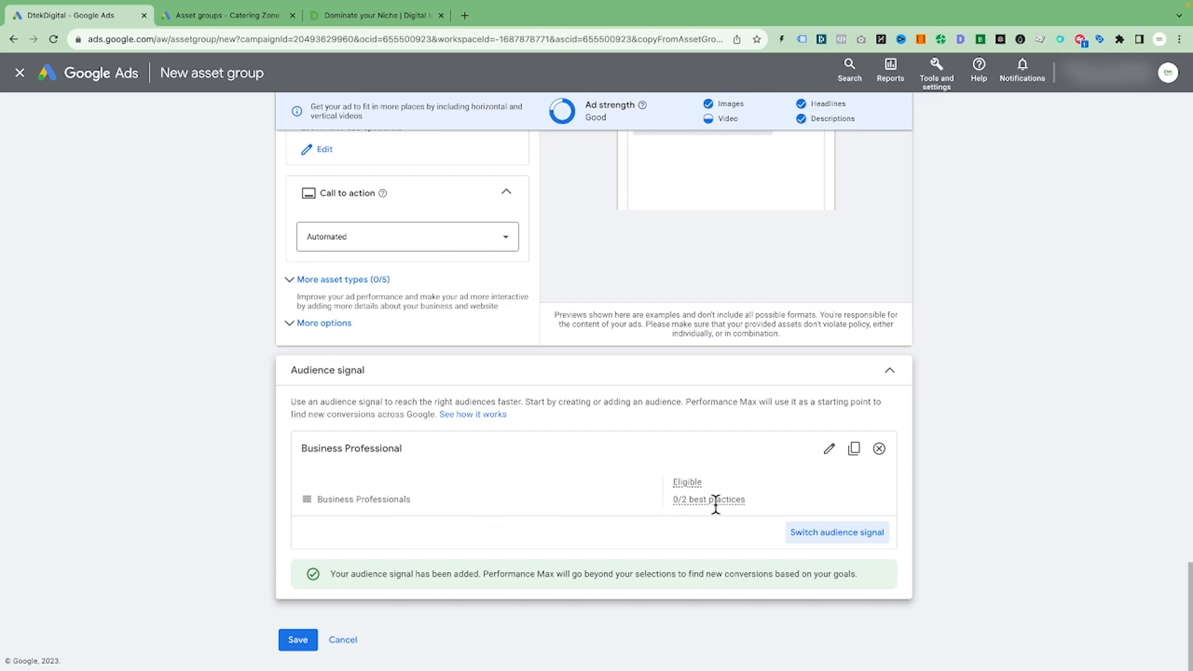
click(304, 638)
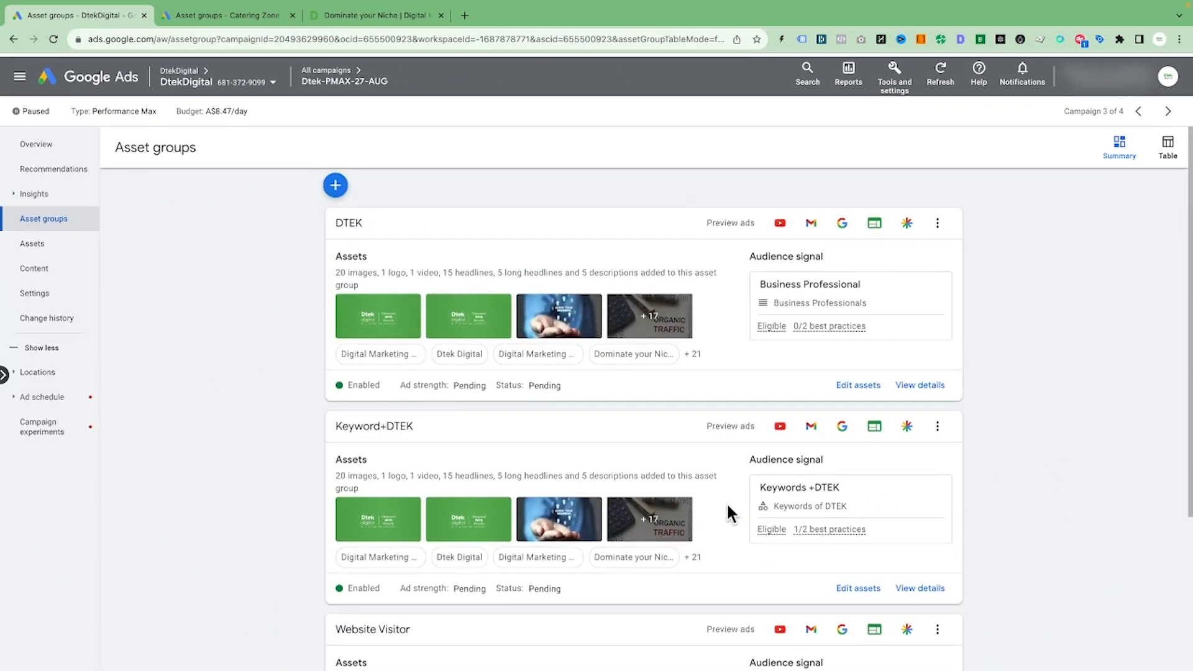
Rename the "DTEK" asset group to "Business Professional"
scroll(726, 502, down, 4)
scroll(726, 502, up, 4)
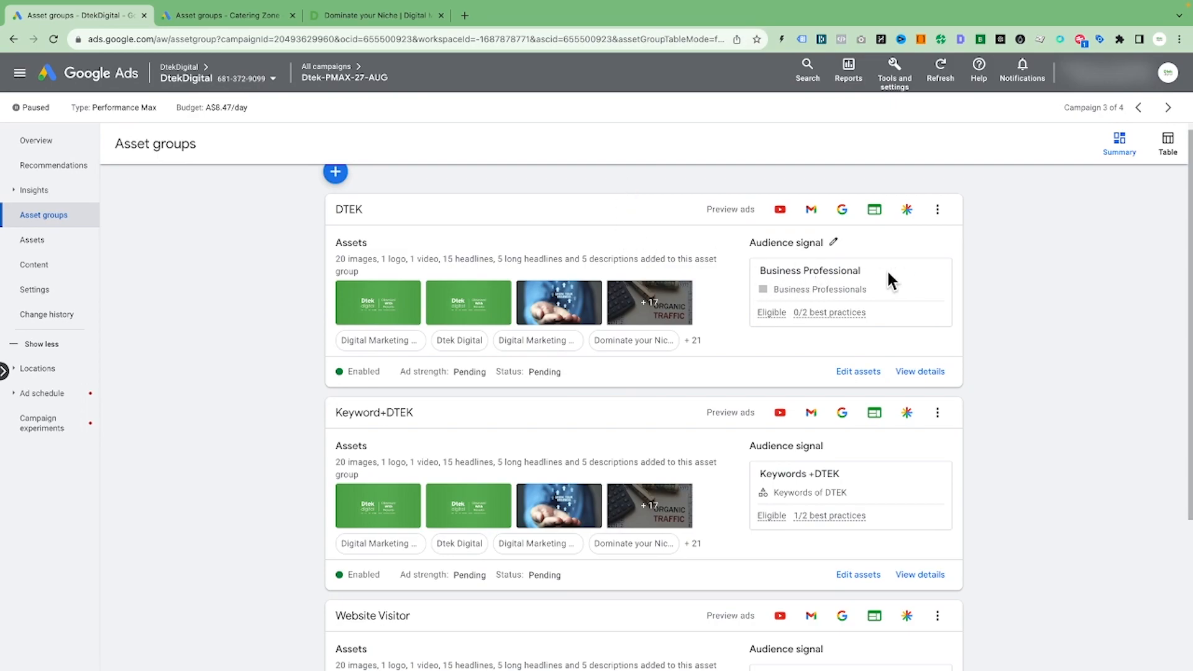
click(372, 211)
key(BackSpace)
key(BackSpace)
key(BackSpace)
key(BackSpace)
text(Bus)
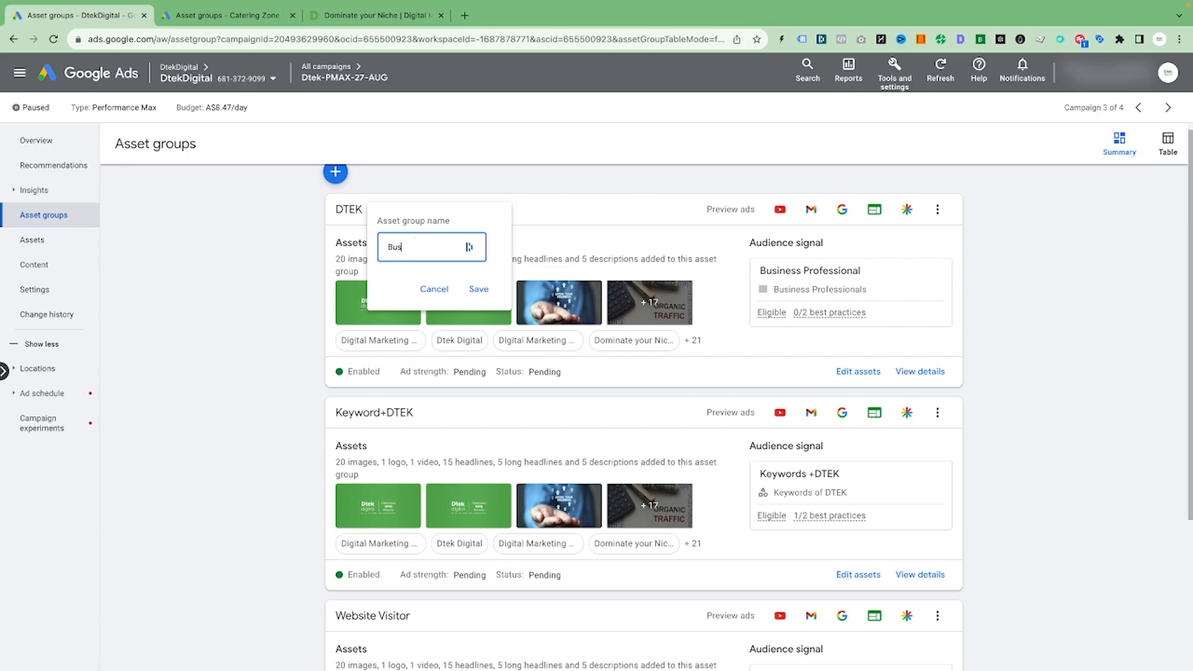
text(iness Professional)
click(479, 289)
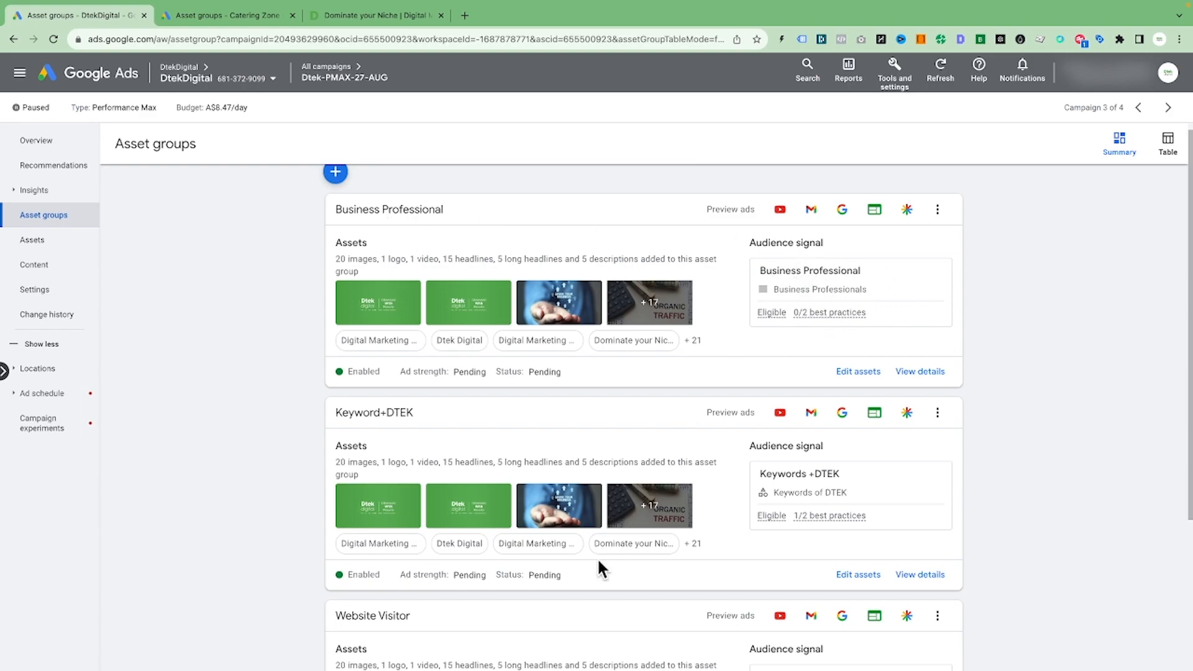
Compare the audience signals of the Business Professional, Keyword+DTEK and Website Visitor asset groups
scroll(522, 485, down, 2)
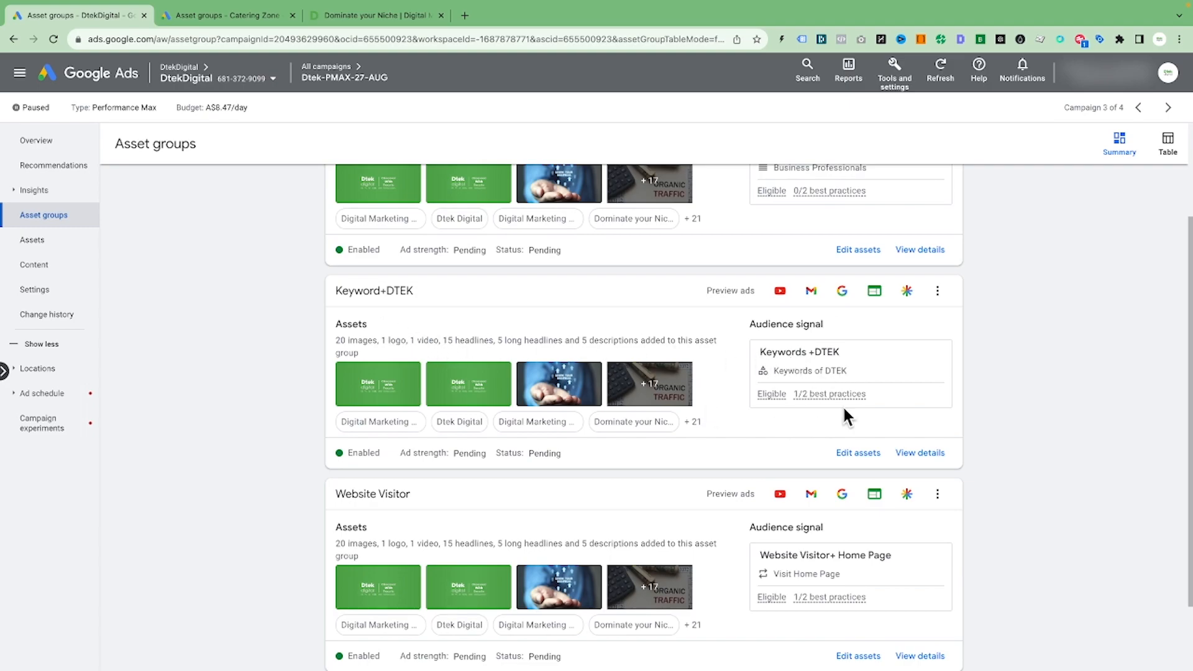
scroll(814, 585, down, 2)
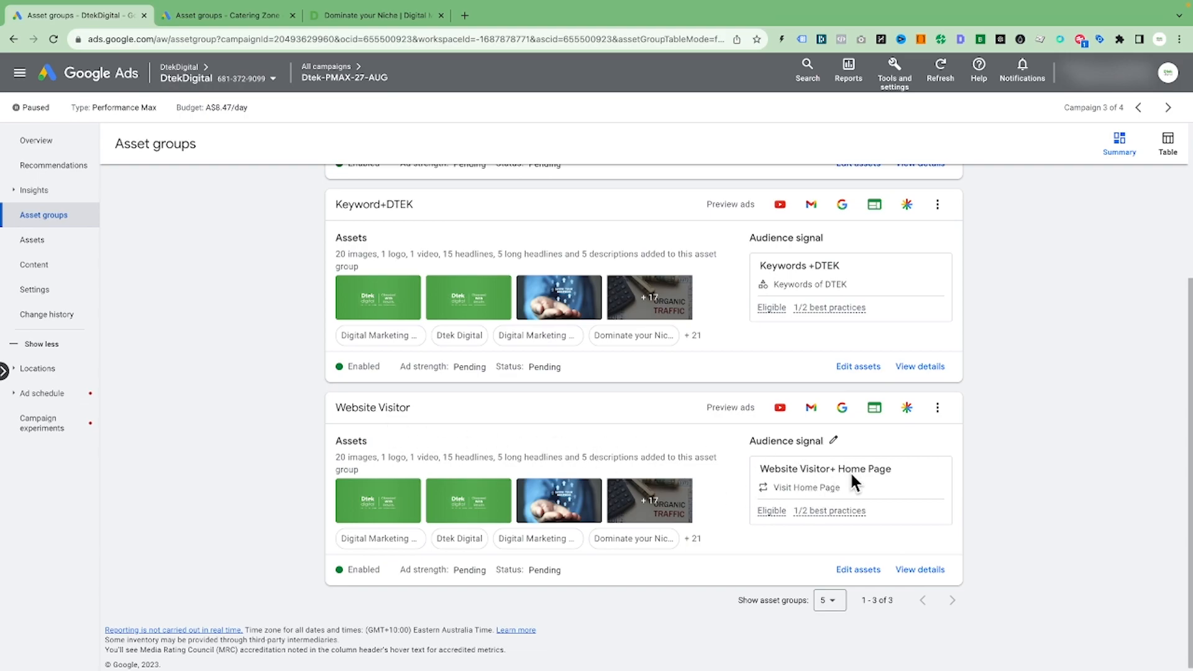
scroll(850, 471, up, 4)
scroll(821, 550, down, 3)
scroll(900, 494, up, 3)
scroll(900, 490, down, 3)
scroll(900, 490, up, 3)
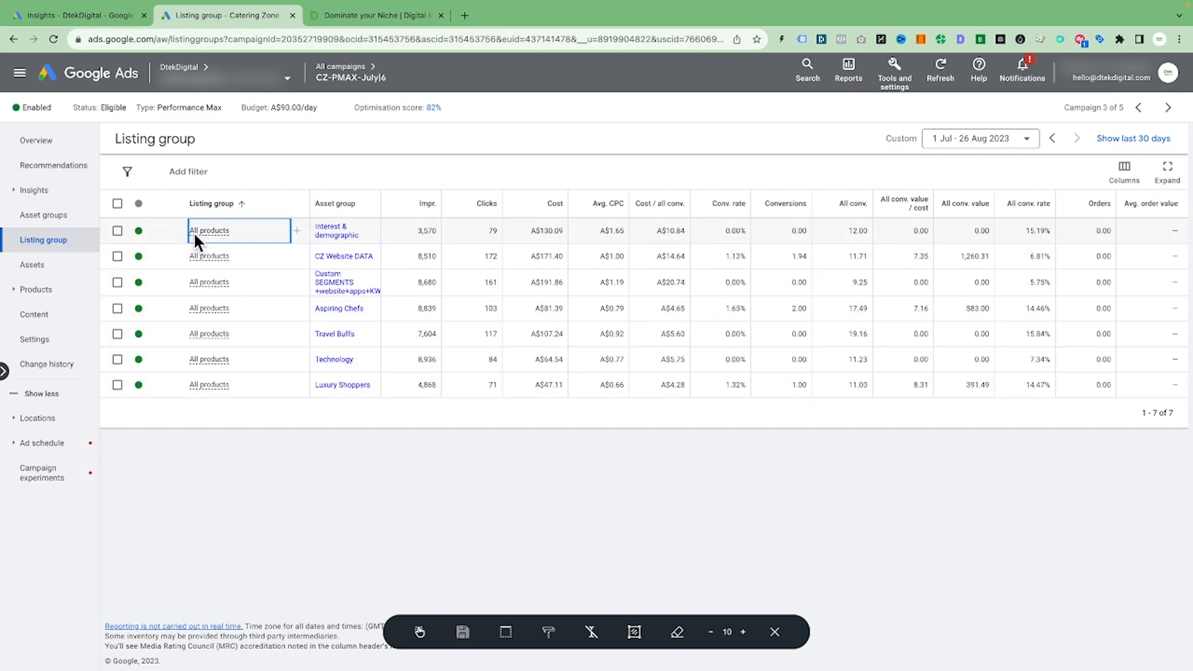
Examine the listing groups of the CZ-PMAX-July|6 campaign and the asset group each one belongs to
click(230, 248)
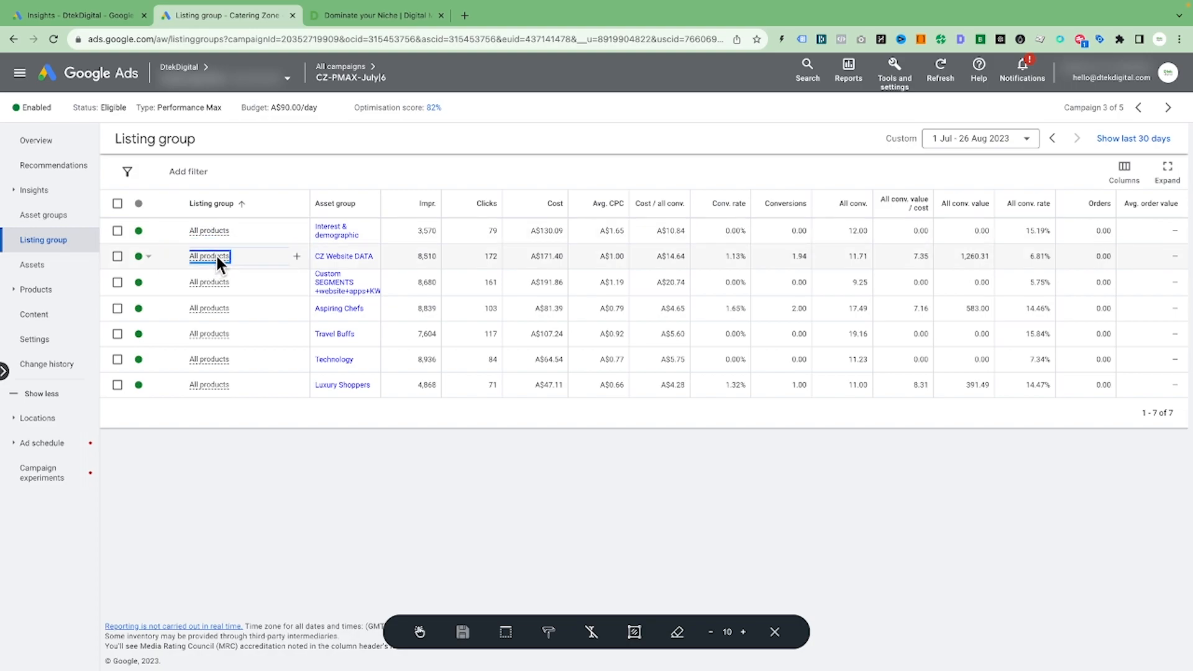
mouse_move(216, 257)
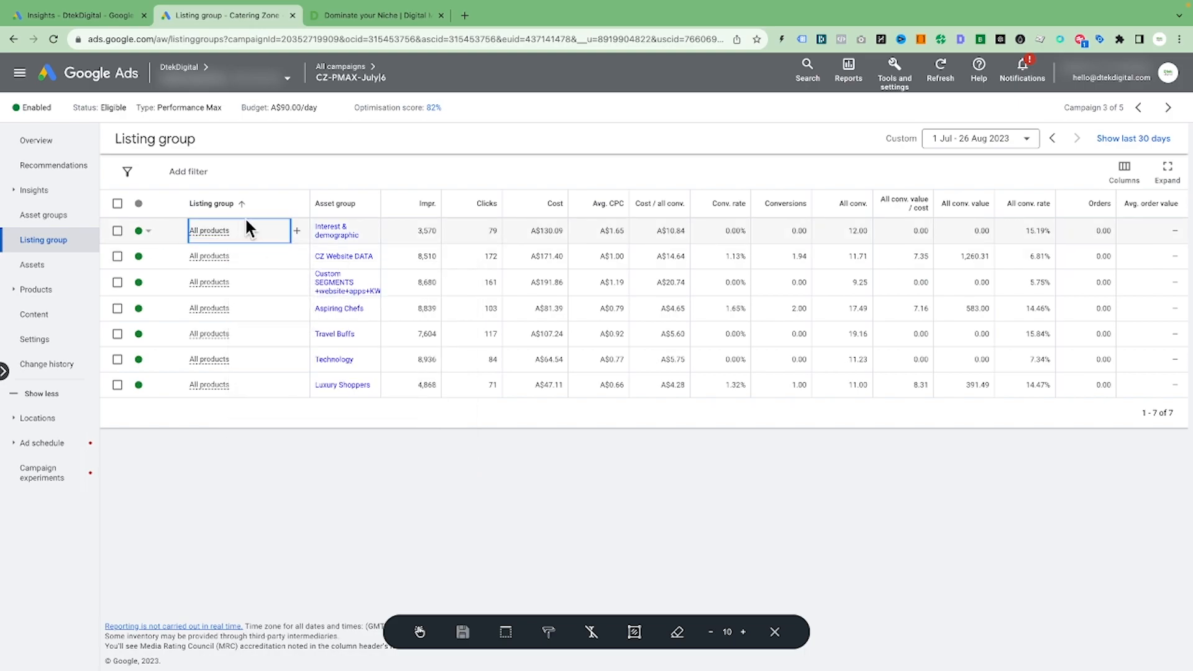
click(207, 279)
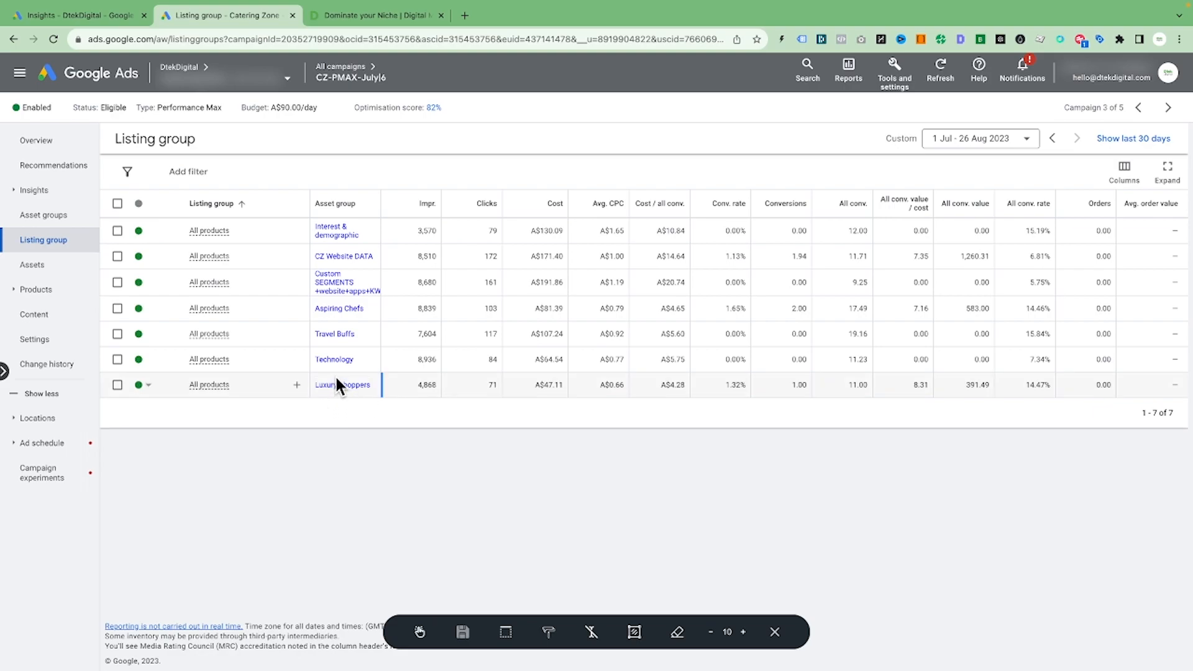
click(337, 334)
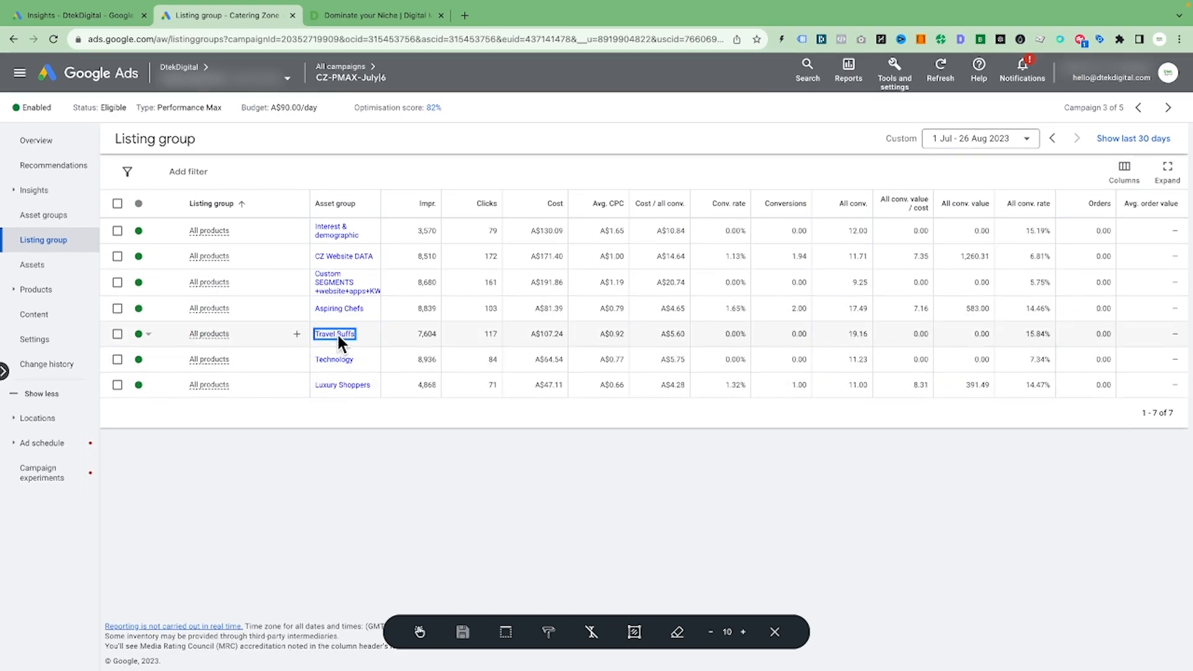